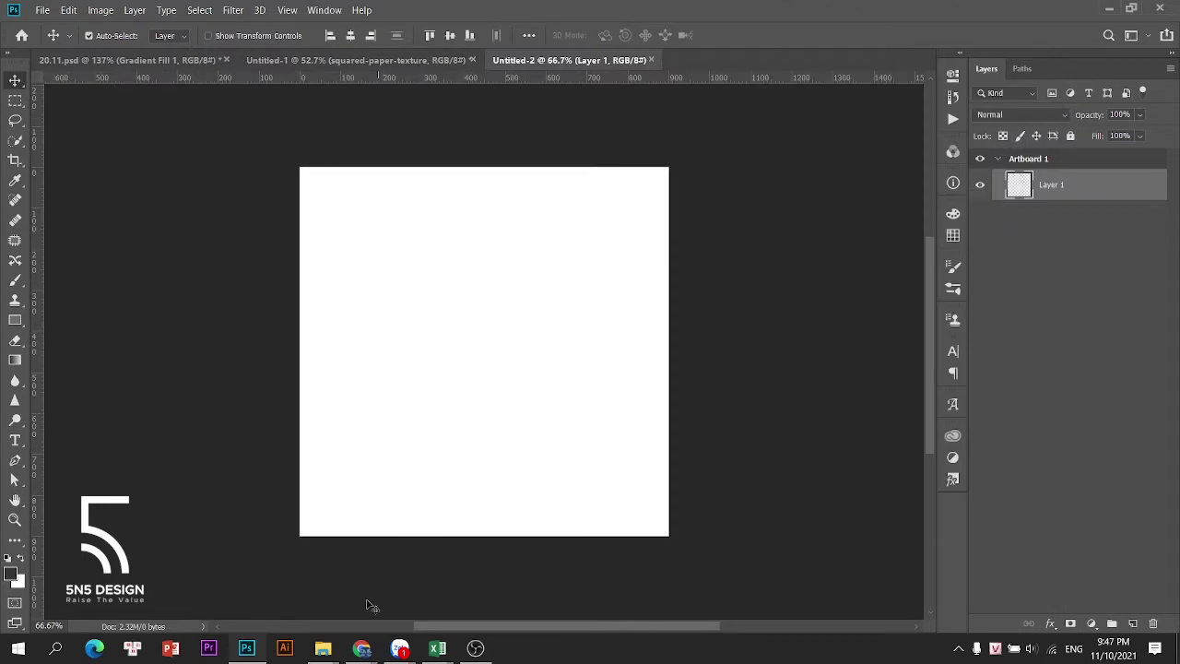
# Place the squared-paper-texture image from File Explorer onto the blank square artboard so it covers the whole canvas
pyautogui.moveTo(322, 648)
pyautogui.click(914, 595)
pyautogui.moveTo(882, 448); pyautogui.dragTo(164, 430)
pyautogui.press('Return')
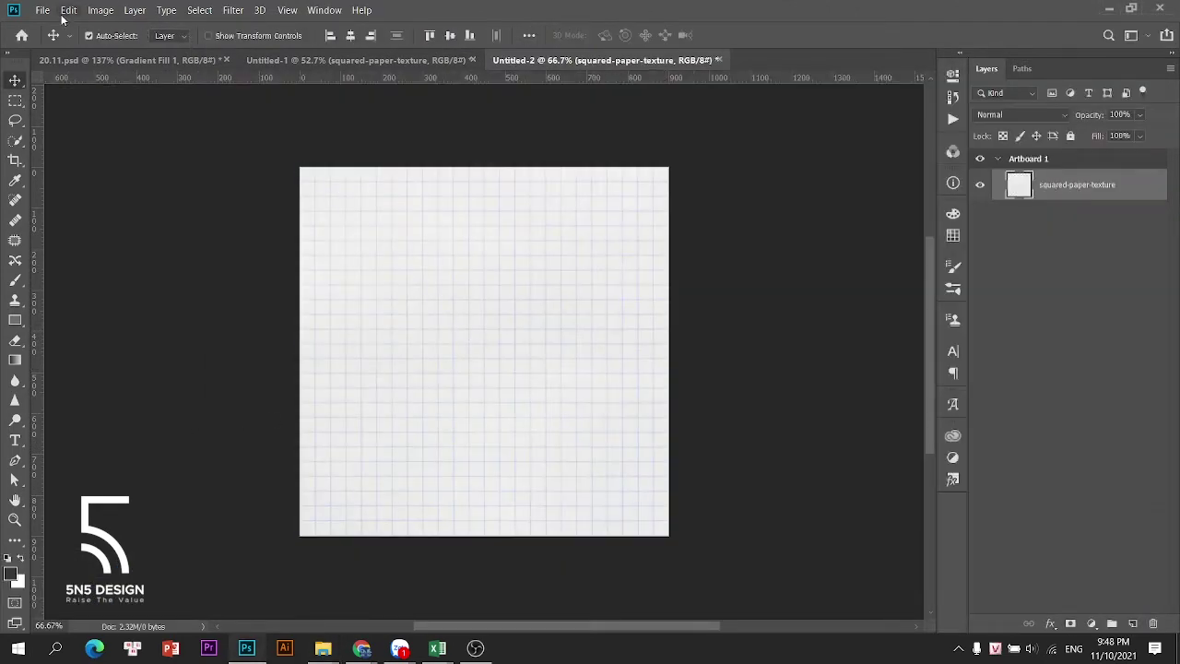
# Define the squared-paper artwork as a pattern named "giấy vở"
pyautogui.click(68, 11)
pyautogui.click(101, 405)
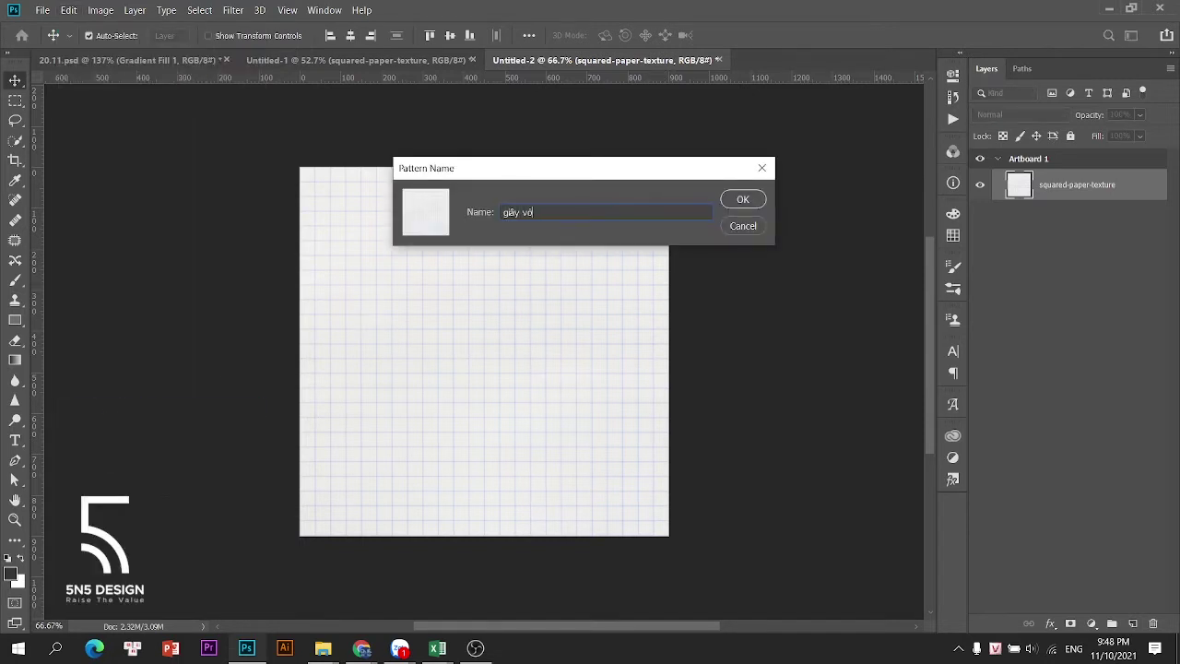
pyautogui.press('Return')
# Close Untitled-2 without saving and delete the squared-paper-texture layer from Untitled-1
pyautogui.click(719, 60)
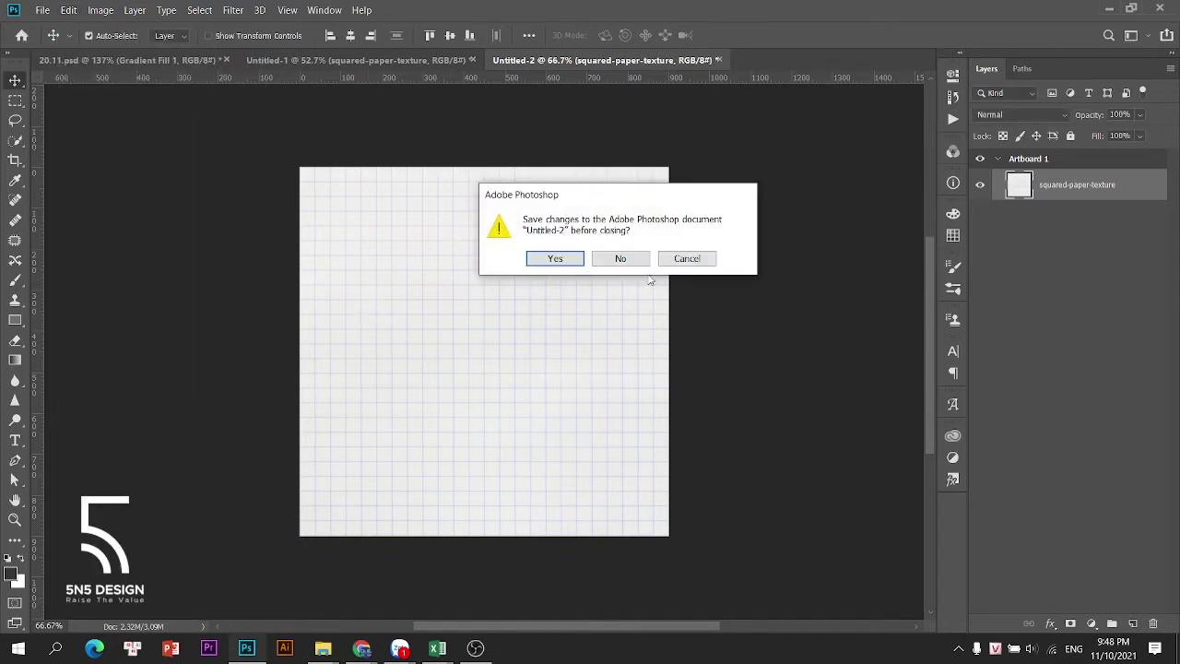
pyautogui.click(645, 332)
pyautogui.press('Delete')
# Add a Pattern fill layer to Artboard 1 using the squared-paper pattern at 100% scale
pyautogui.click(1091, 623)
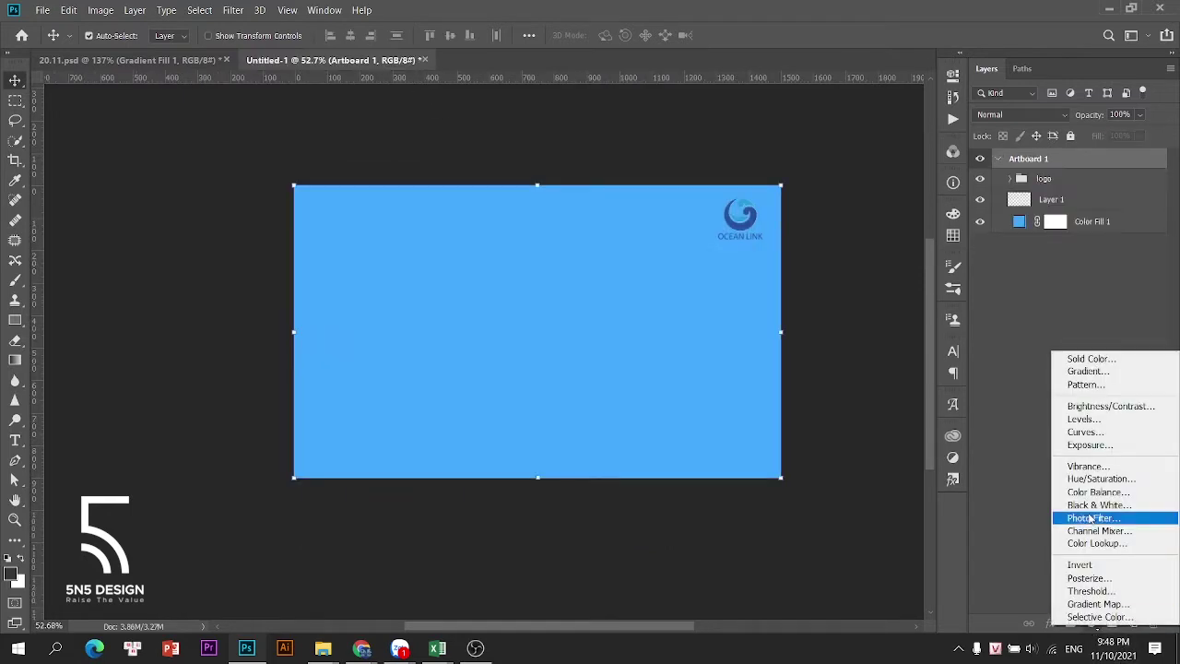
pyautogui.click(1084, 388)
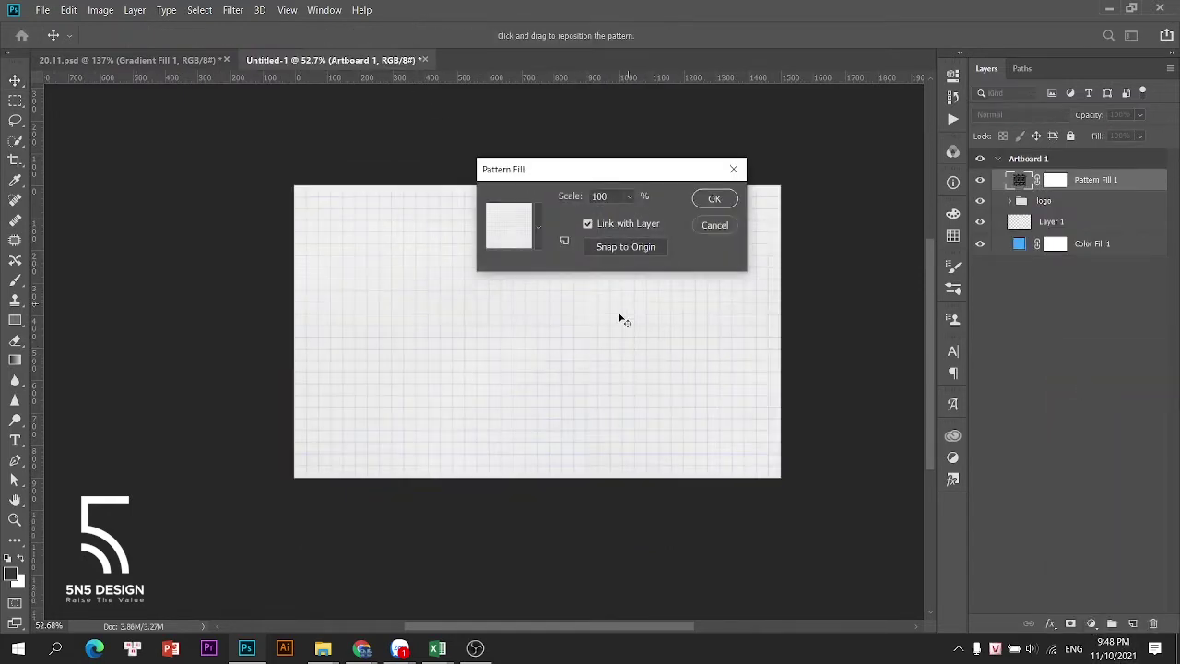
pyautogui.click(538, 227)
pyautogui.click(556, 322)
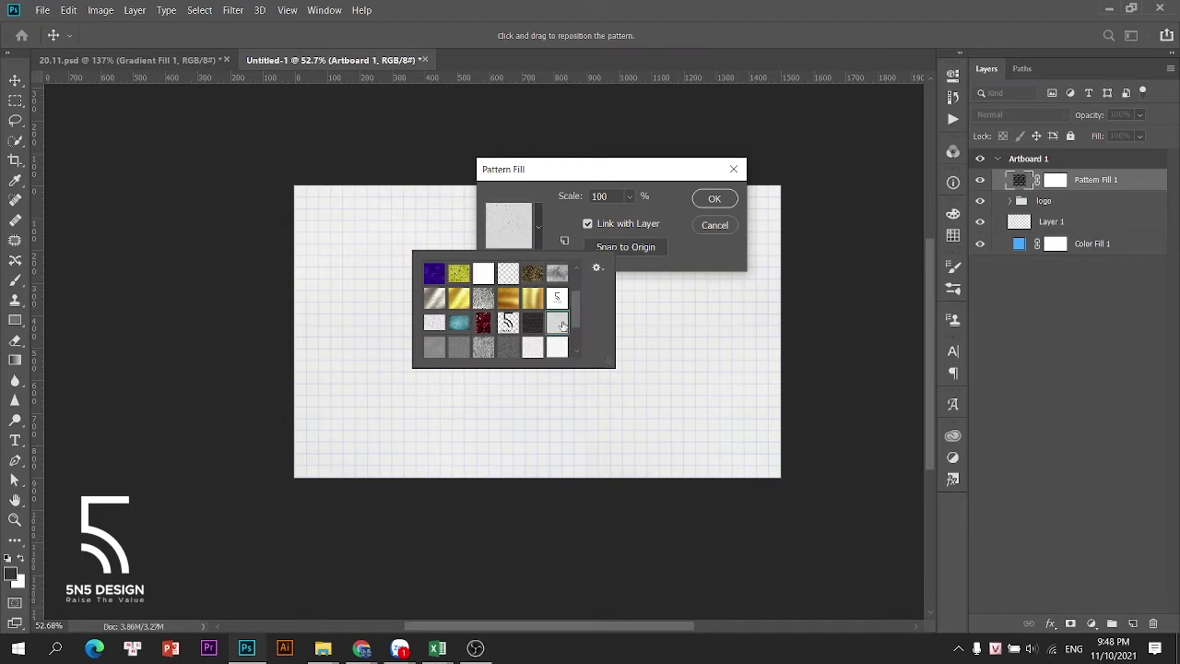
pyautogui.scroll(-2, 554, 324)
pyautogui.click(557, 347)
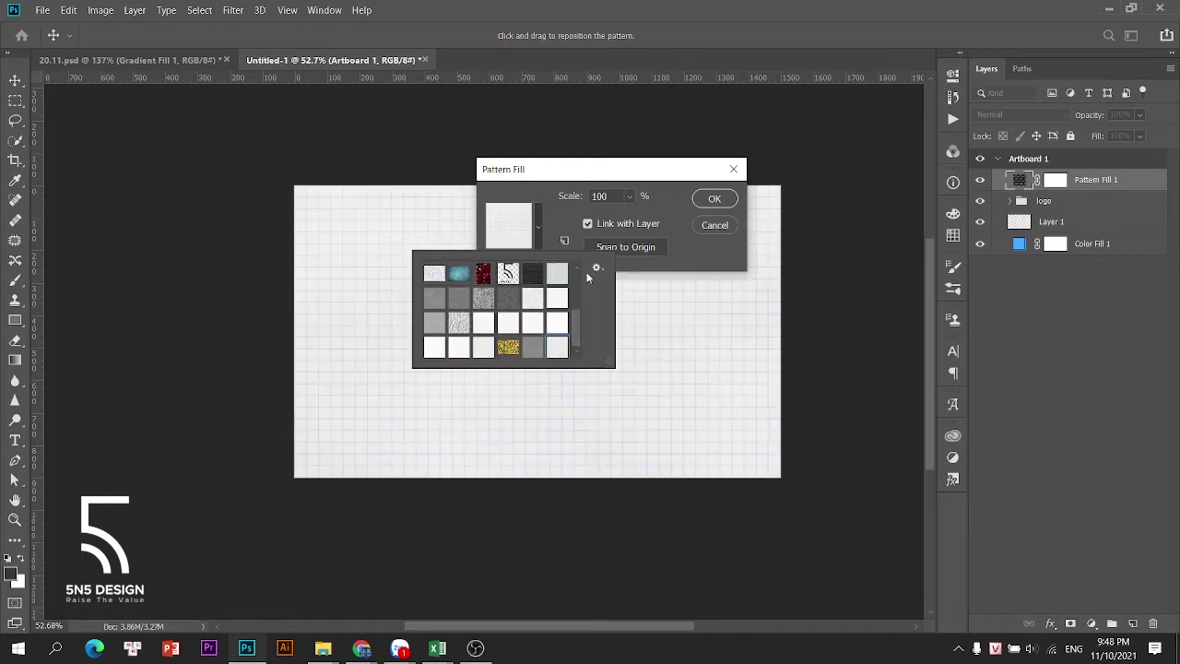
pyautogui.click(708, 221)
pyautogui.press('Return')
# Move the pattern fill between Layer 1 and Color Fill 1, and recolour the solid fill to an off-white
pyautogui.moveTo(1099, 181); pyautogui.dragTo(1088, 240)
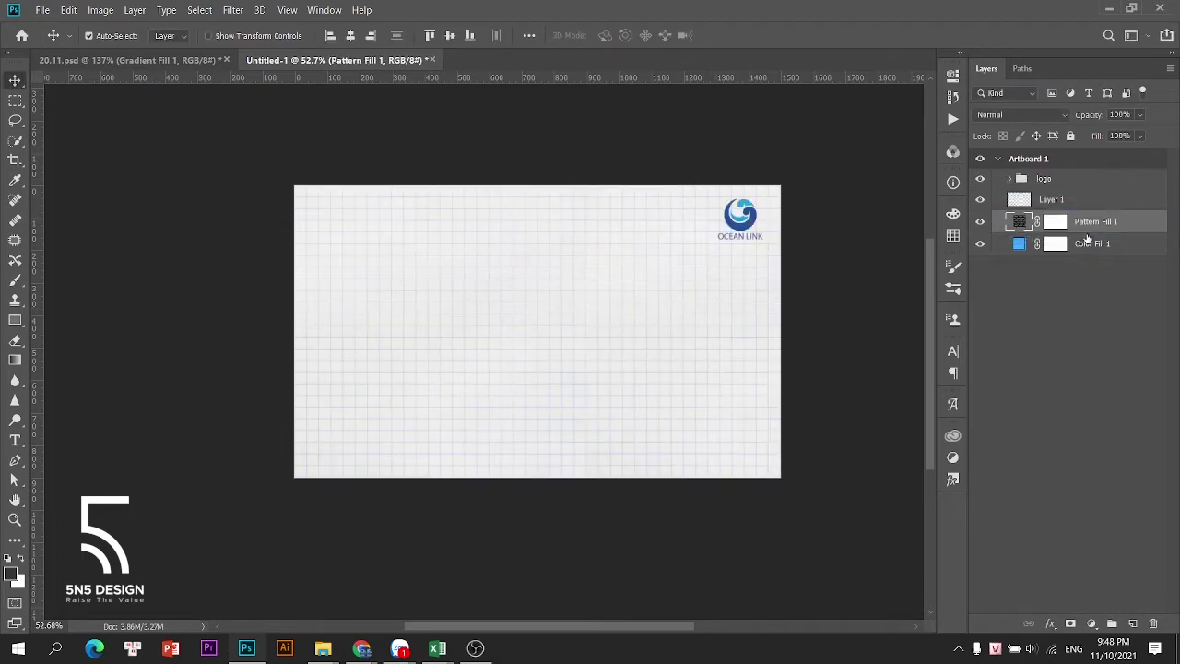
pyautogui.doubleClick(1017, 246)
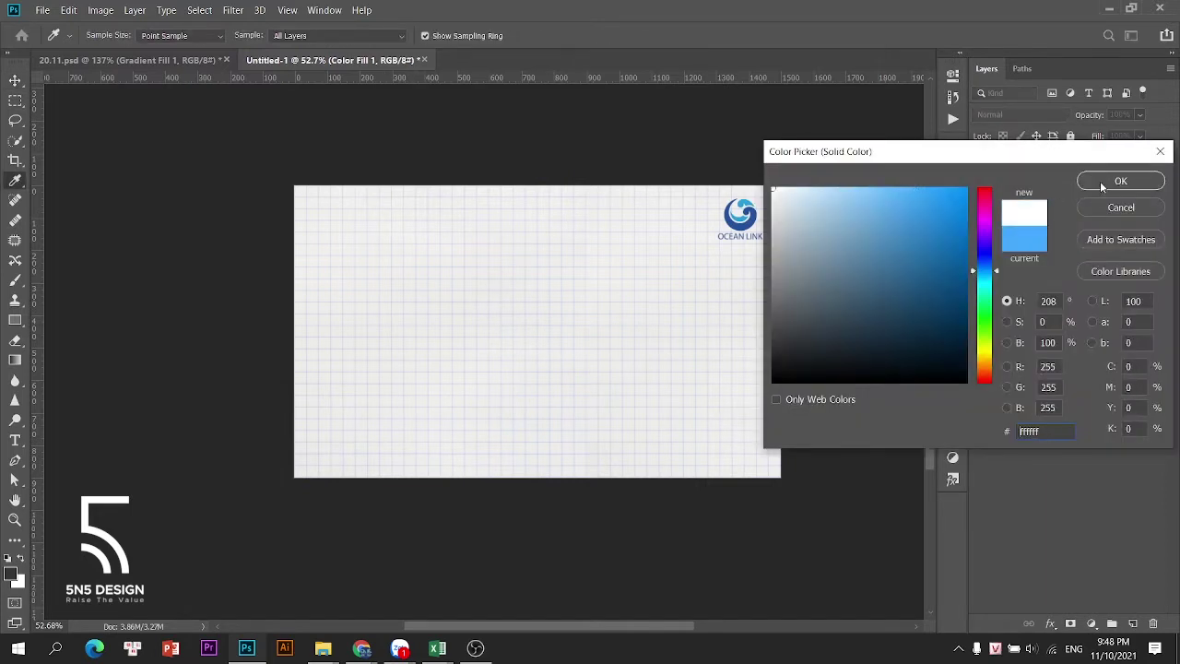
pyautogui.press('Return')
# Lower the opacity of the Pattern Fill 1 layer to soften the grid lines of the background
pyautogui.click(611, 236)
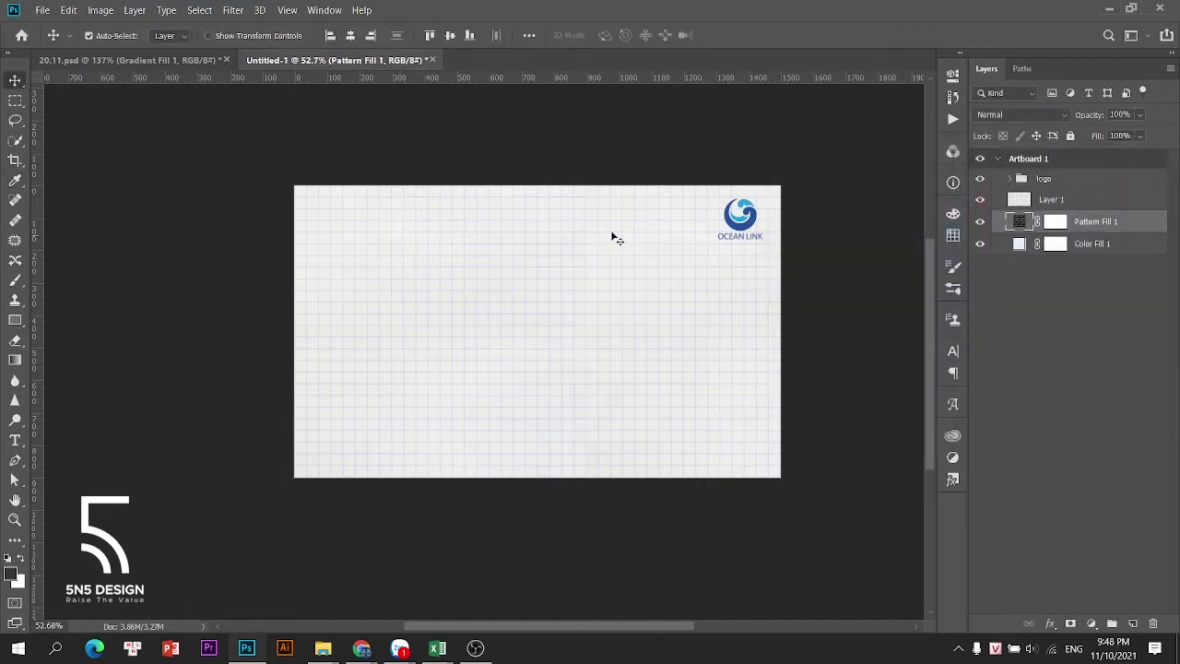
pyautogui.click(1140, 114)
pyautogui.scroll(4, 618, 277)
pyautogui.scroll(-2, 618, 277)
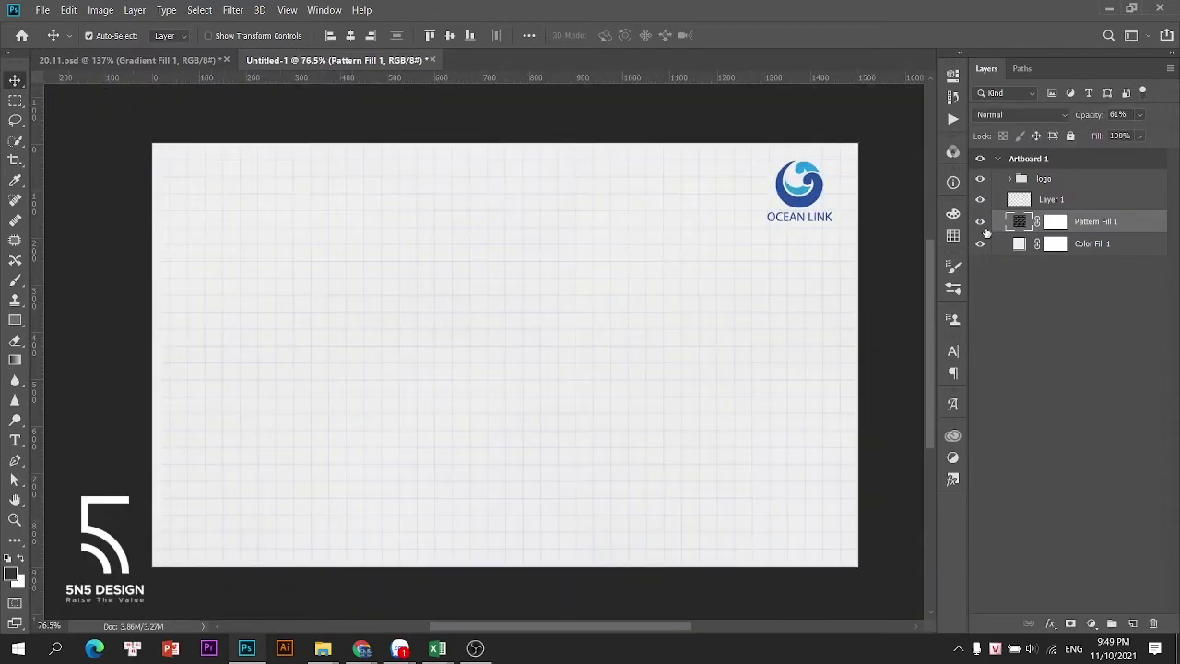
pyautogui.moveTo(1125, 135); pyautogui.dragTo(1099, 135)
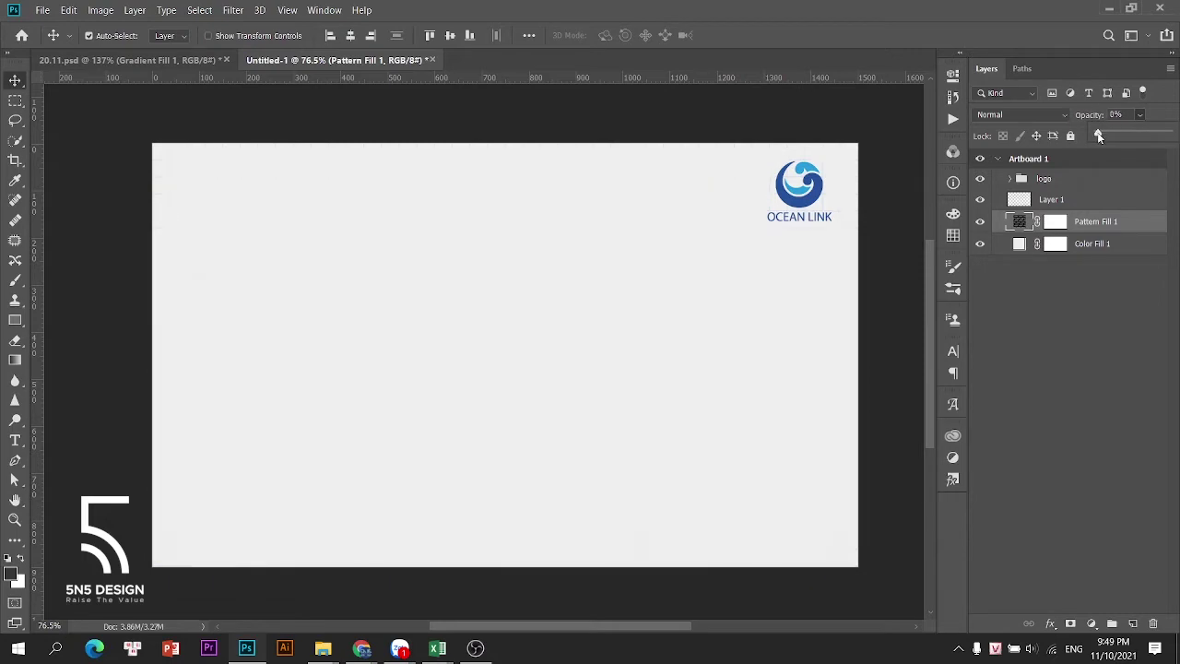
pyautogui.click(885, 153)
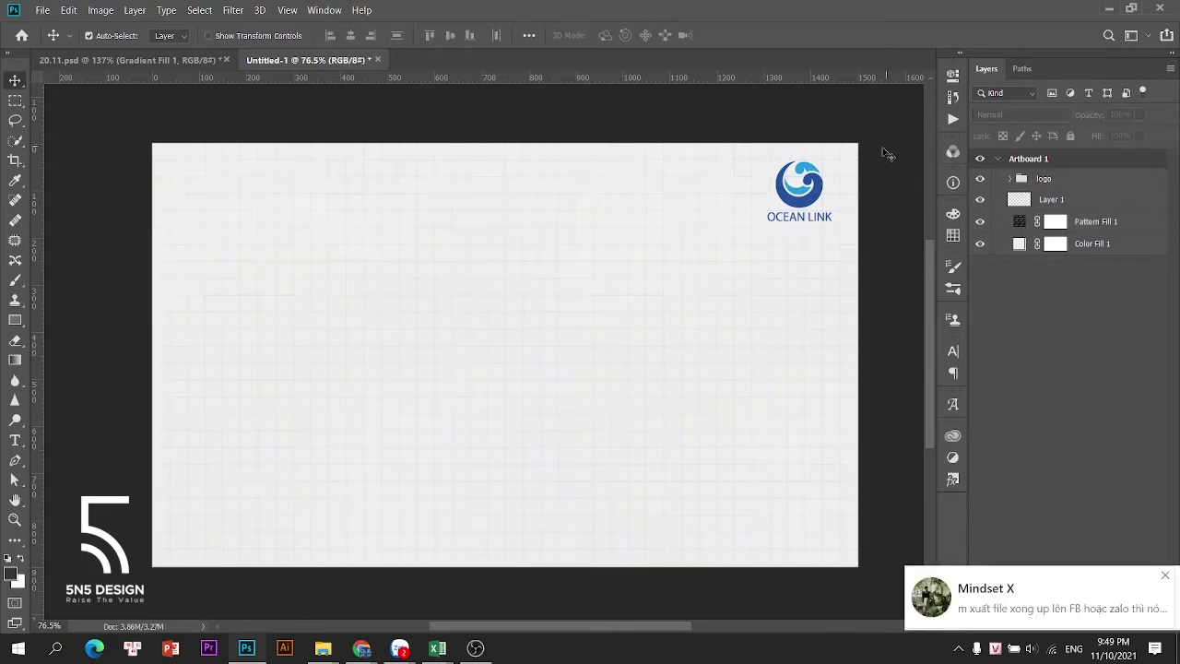
# Draw a rectangle about 457 by 518 px in the artboard's lower right area, with a teal fill and a white stroke
pyautogui.click(15, 319)
pyautogui.moveTo(550, 277); pyautogui.dragTo(765, 519)
pyautogui.click(774, 165)
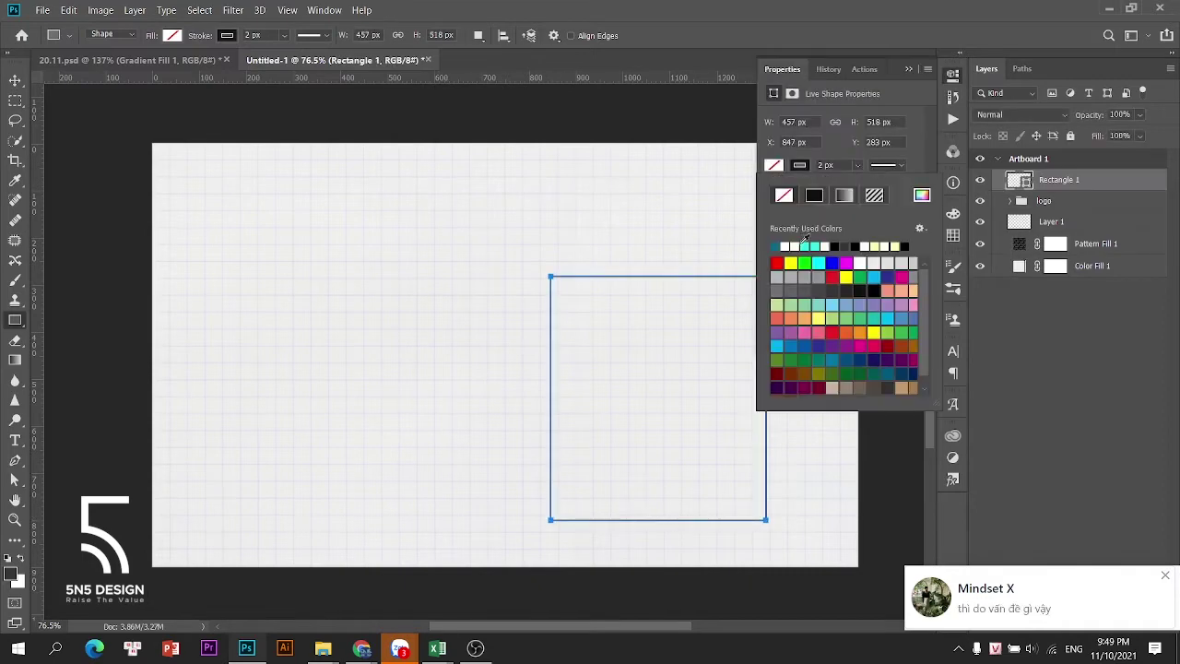
pyautogui.click(777, 246)
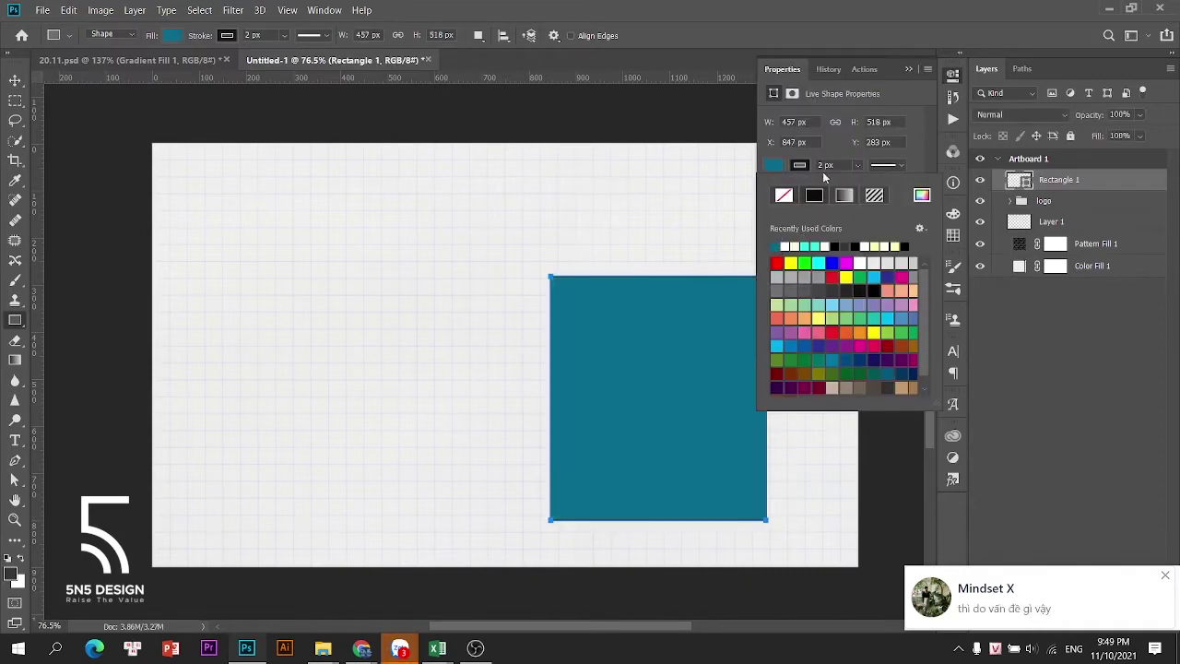
pyautogui.click(785, 245)
pyautogui.click(952, 73)
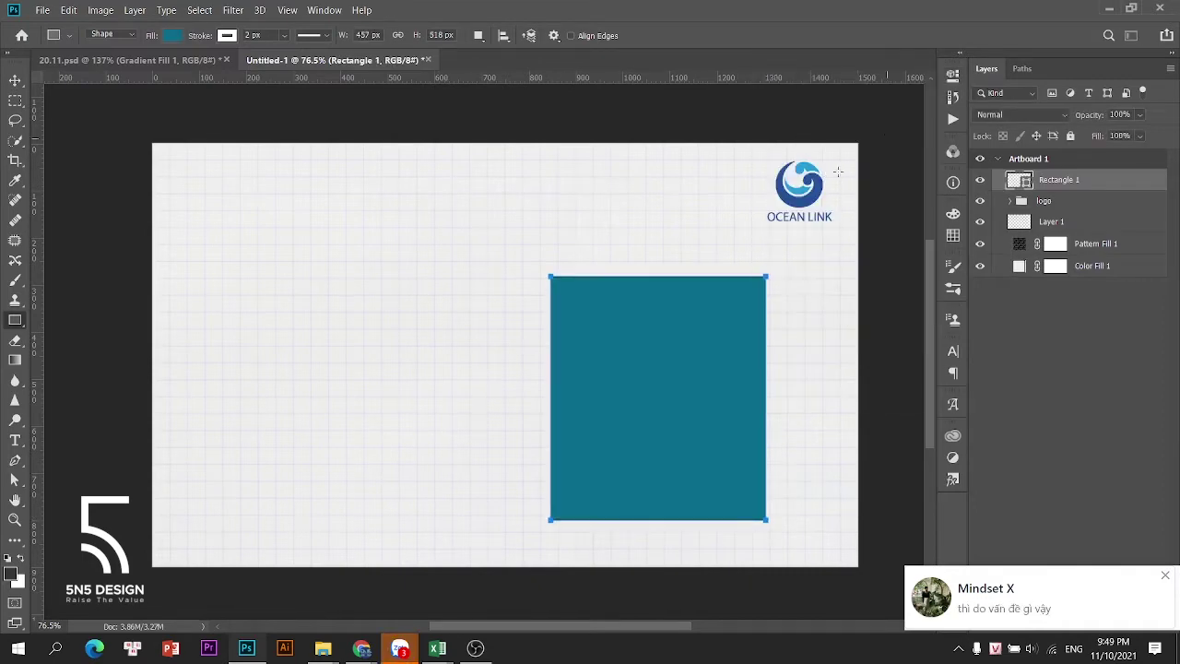
# Recolour the rectangle with the dark blue sampled from the Ocean Link logo and move it to about X 554, Y 165 px
pyautogui.doubleClick(1020, 180)
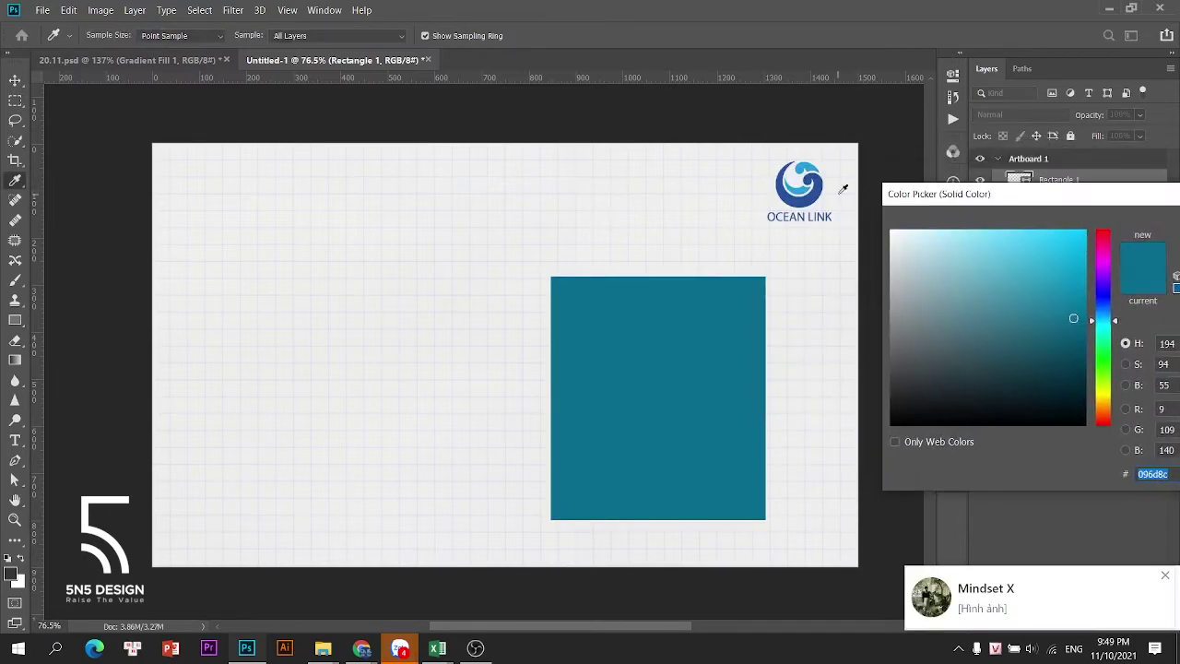
pyautogui.click(817, 193)
pyautogui.moveTo(897, 197); pyautogui.dragTo(691, 197)
pyautogui.click(1048, 224)
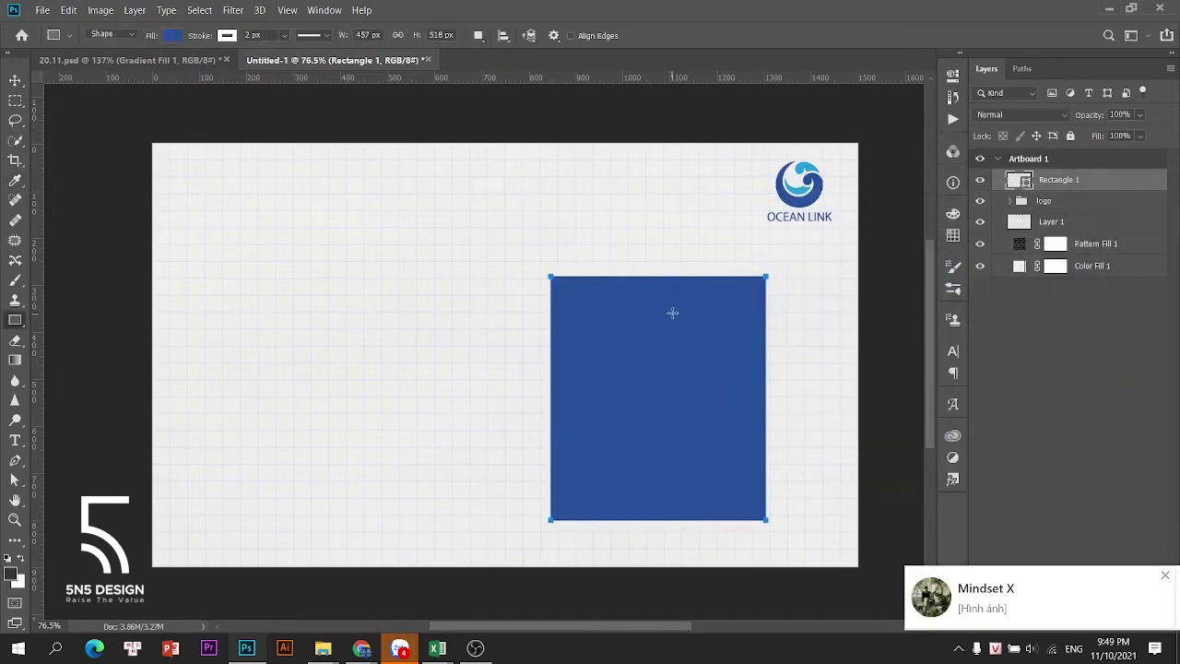
pyautogui.press('v')
pyautogui.moveTo(672, 314); pyautogui.dragTo(535, 258)
# Give the rectangle an 8 px stroke in the blue sampled from its fill
pyautogui.click(954, 79)
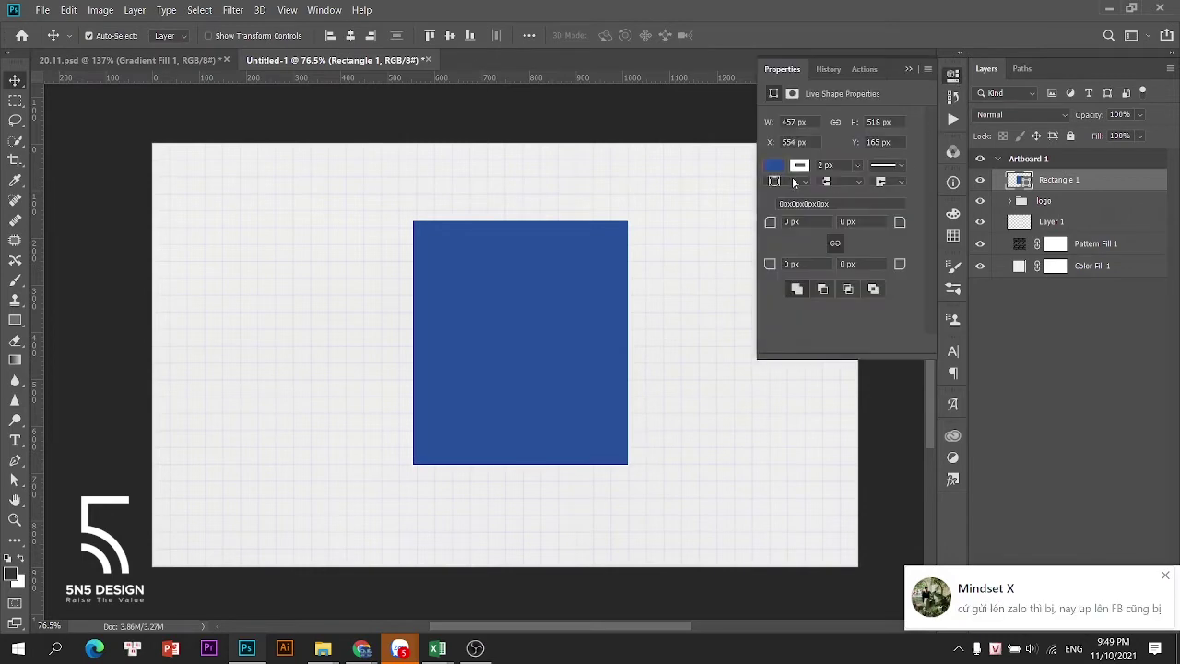
pyautogui.click(774, 165)
pyautogui.click(774, 166)
pyautogui.click(800, 165)
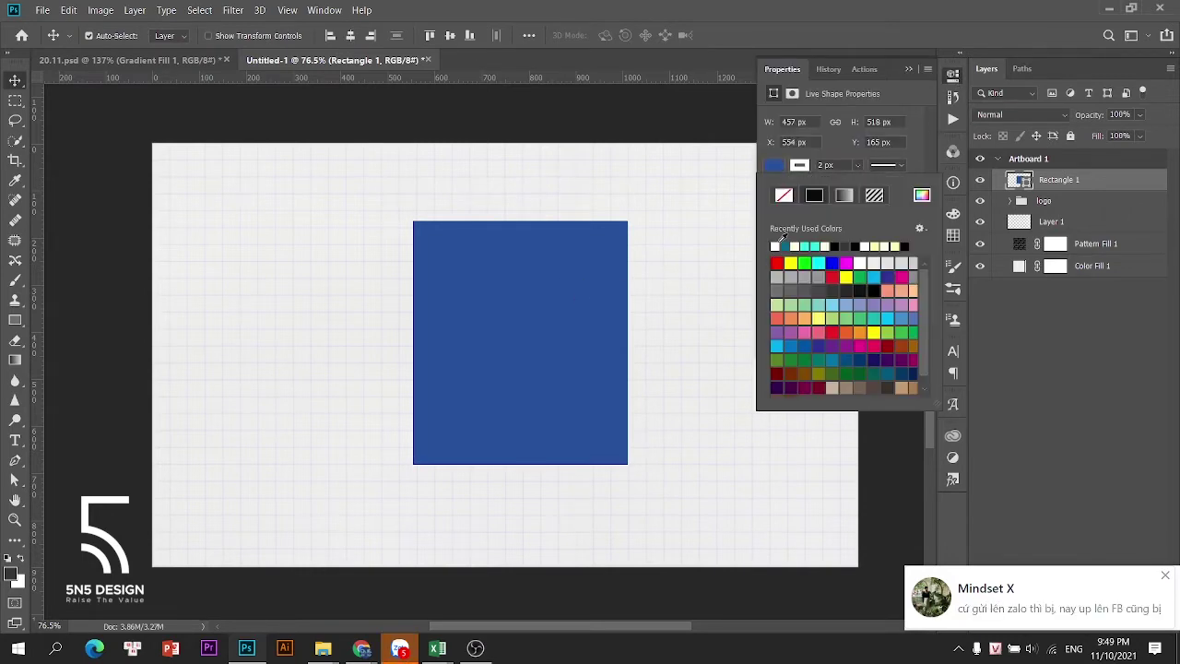
pyautogui.click(921, 195)
pyautogui.click(575, 280)
pyautogui.click(1028, 227)
pyautogui.click(801, 167)
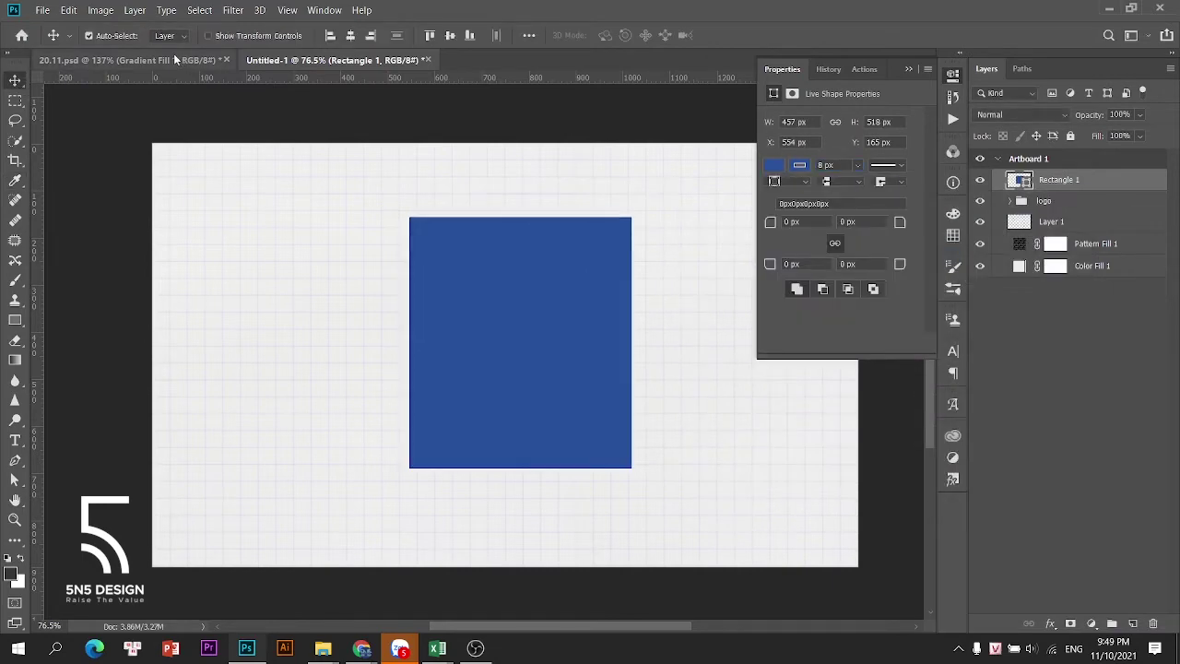
# In 20.11.psd, group the teacher and student photo layers and name the group "ảnh học sinh"
pyautogui.click(129, 60)
pyautogui.keyDown('ctrl'); pyautogui.click(1038, 542); pyautogui.keyUp('ctrl')
pyautogui.hotkey('ctrl', 'g')
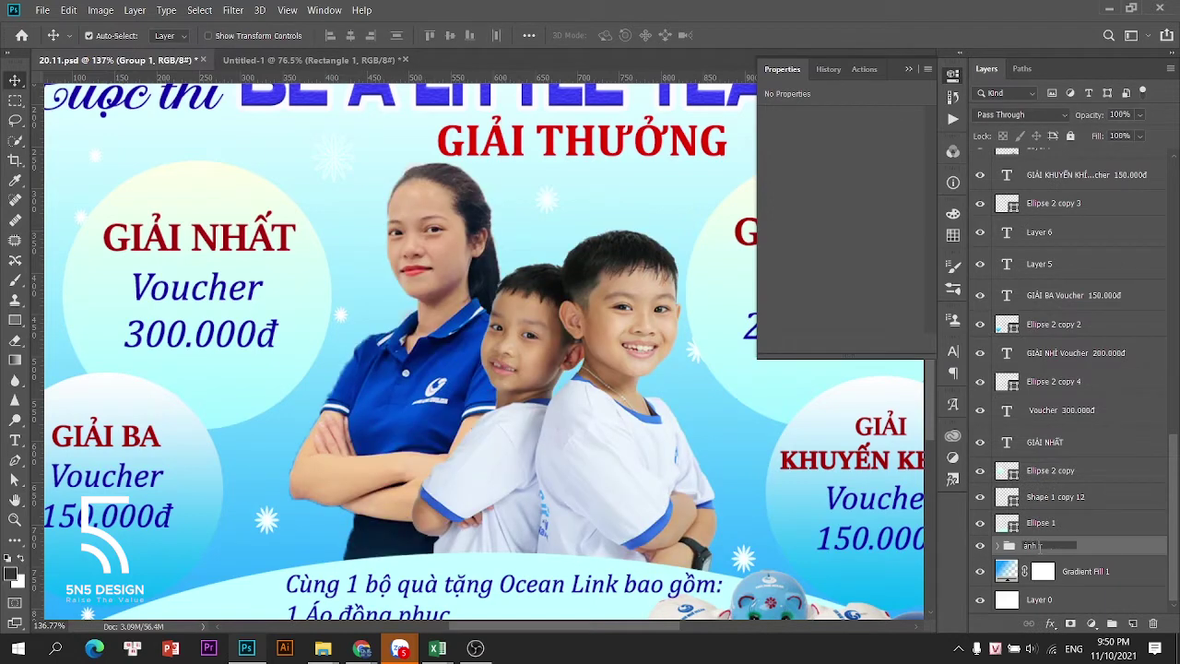
pyautogui.write('ảnh học sinh')
pyautogui.press('Return')
# Copy the "ảnh học sinh" group into Untitled-1 and position it with the blue rectangle in the artboard's right half
pyautogui.moveTo(1040, 548); pyautogui.dragTo(631, 338)
pyautogui.click(129, 60)
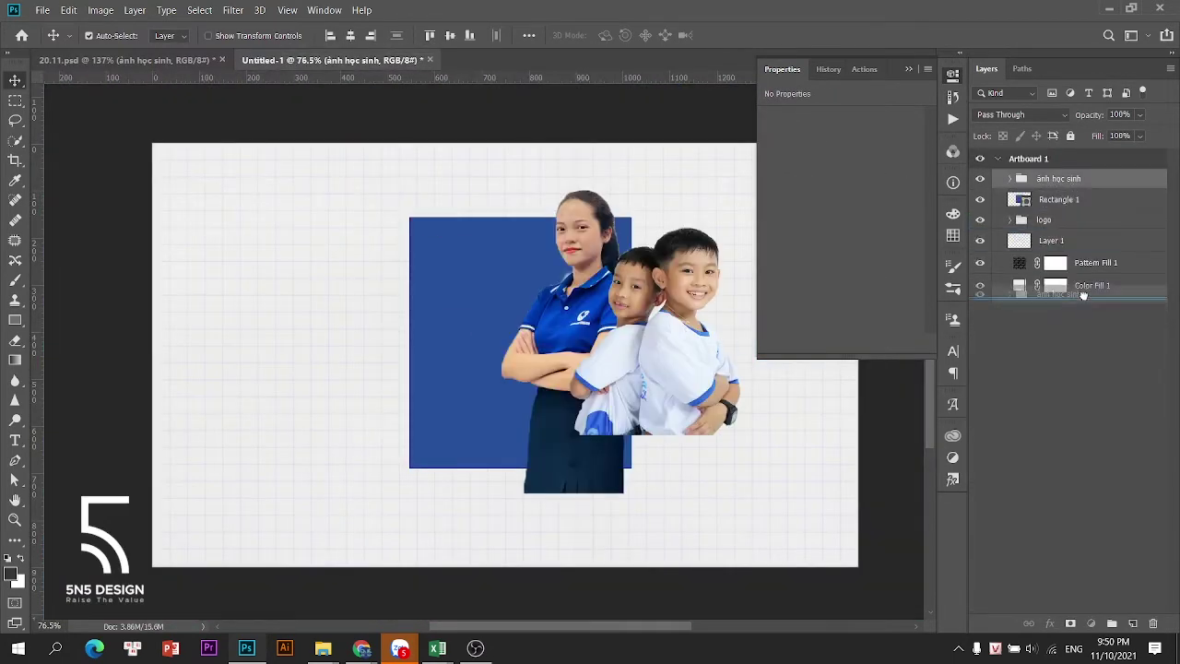
pyautogui.scroll(-3, 558, 262)
pyautogui.moveTo(499, 280); pyautogui.dragTo(597, 304)
pyautogui.moveTo(601, 213); pyautogui.dragTo(418, 201)
# Merge the brightness adjustment into the two boys' photo layer and remove only the "ảnh học sinh" group, keeping its contents
pyautogui.click(1076, 184)
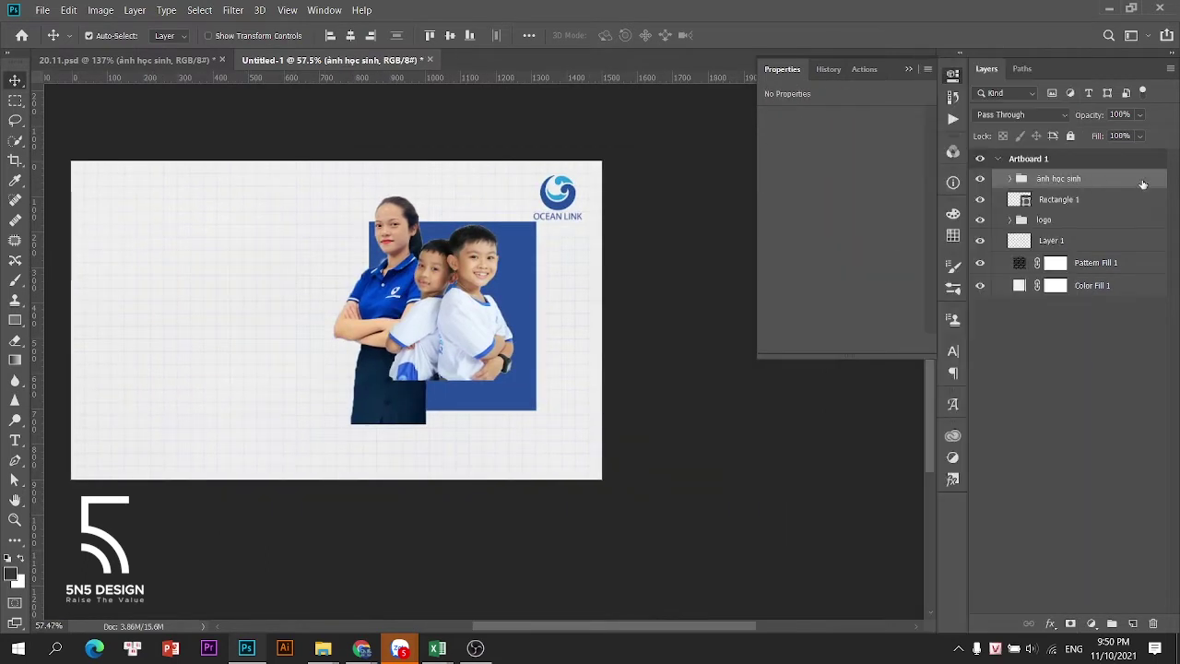
pyautogui.click(1010, 179)
pyautogui.click(1079, 199)
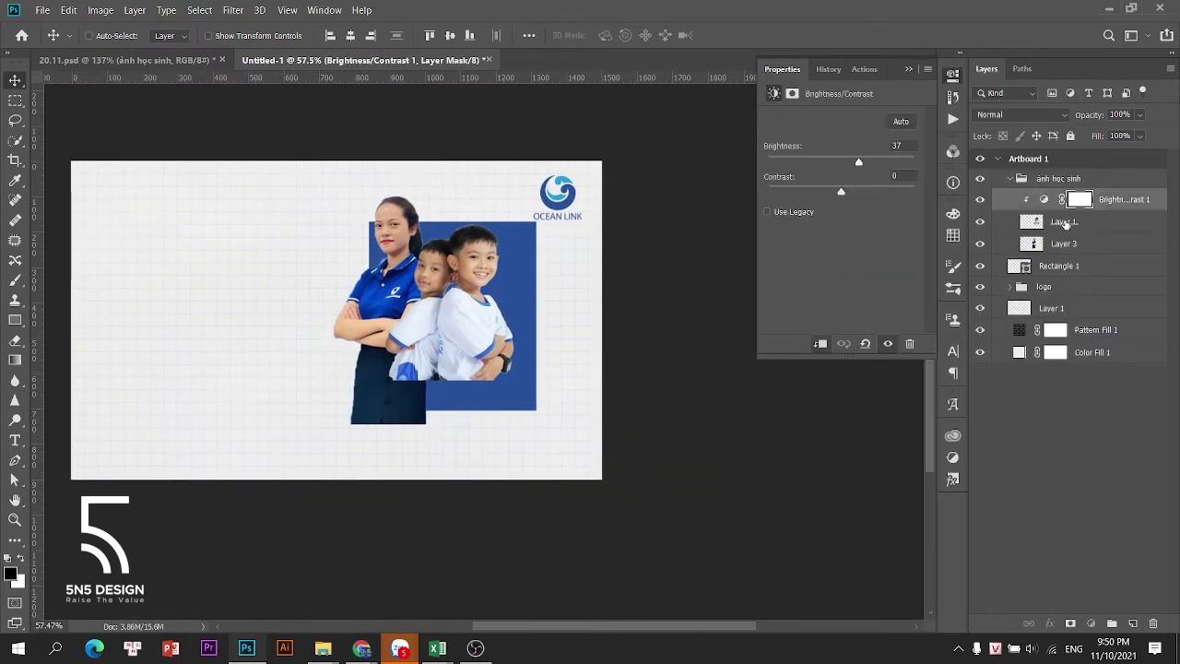
pyautogui.keyDown('ctrl'); pyautogui.click(1065, 224); pyautogui.keyUp('ctrl')
pyautogui.hotkey('ctrl', 'e')
pyautogui.rightClick(1076, 186)
pyautogui.click(986, 110)
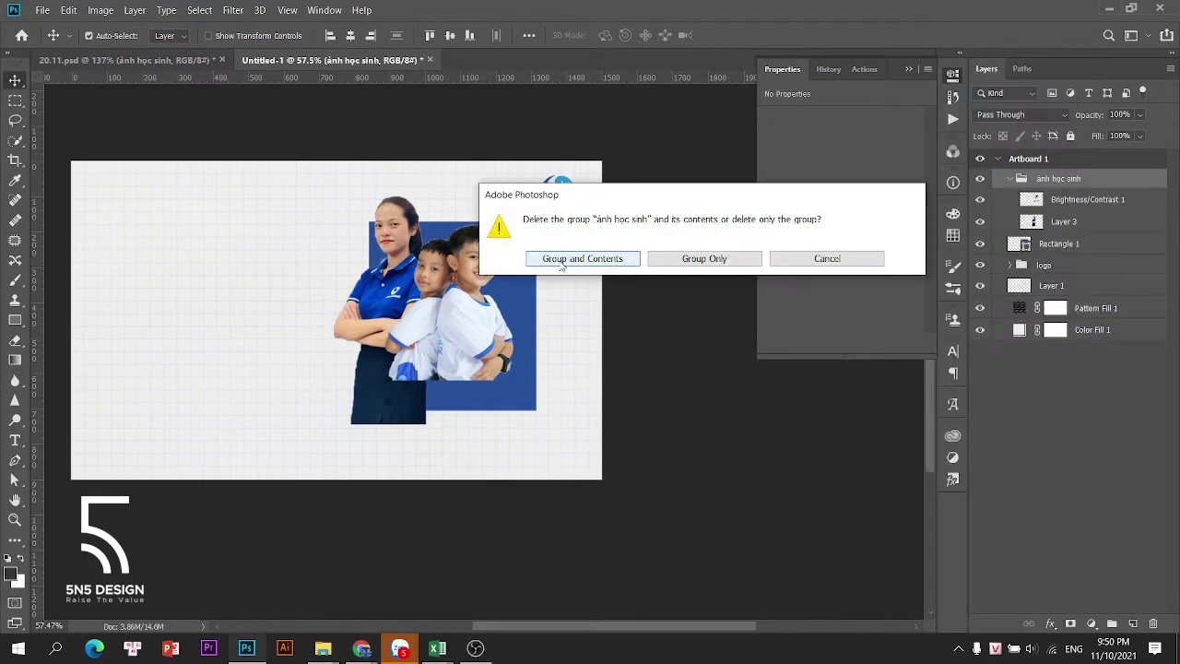
pyautogui.click(727, 262)
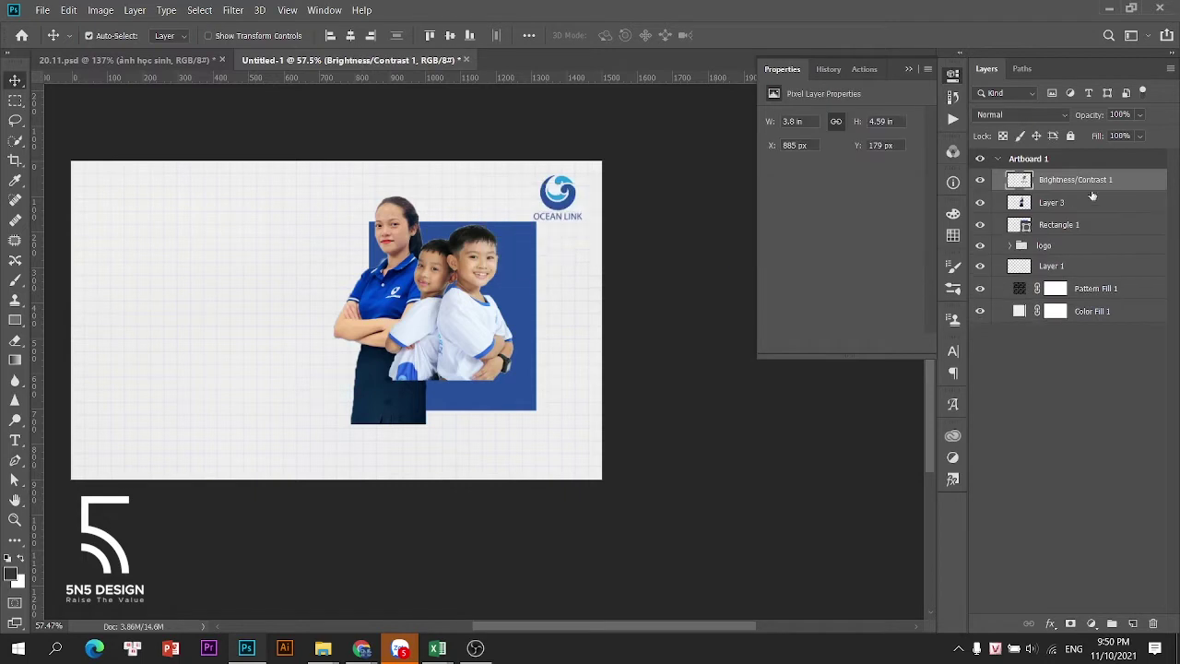
# Shift both photos down, then move the rectangle slightly left behind them and stretch its height to about 559 px
pyautogui.moveTo(461, 318); pyautogui.dragTo(492, 336)
pyautogui.keyDown('shift'); pyautogui.click(407, 295); pyautogui.keyUp('shift')
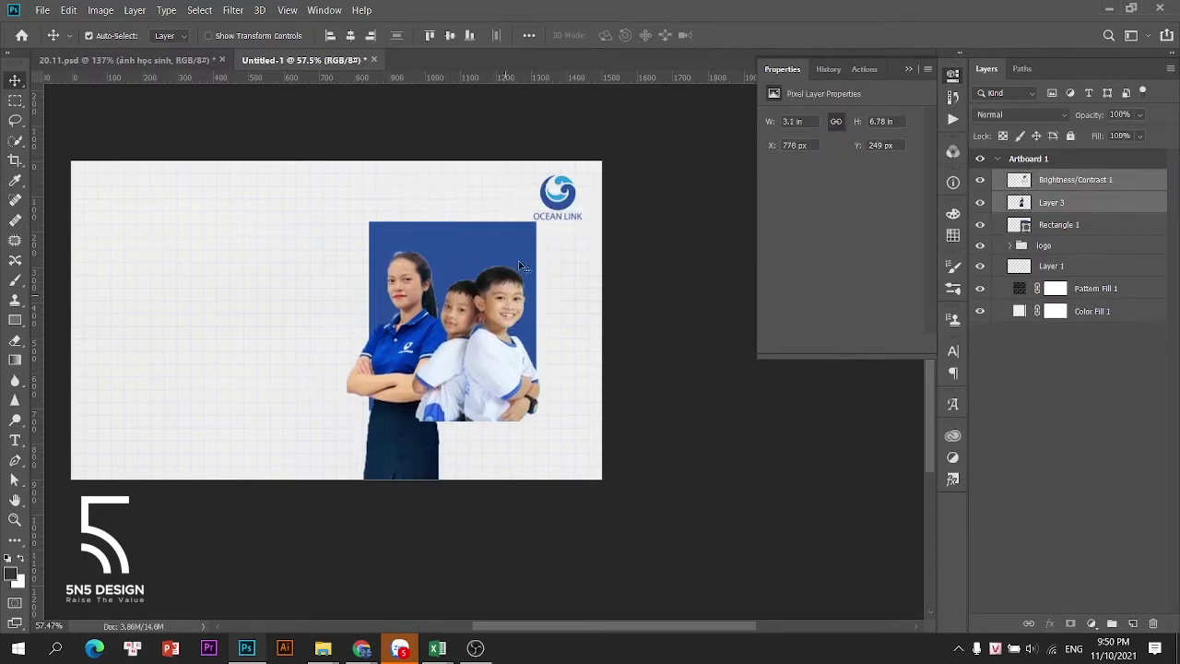
pyautogui.moveTo(503, 241); pyautogui.dragTo(439, 232)
pyautogui.hotkey('ctrl', 't')
pyautogui.press('Return')
# Clip the teacher's photo layer and the boys' photo layer to the rectangle with clipping masks
pyautogui.click(1070, 201)
pyautogui.rightClick(1087, 202)
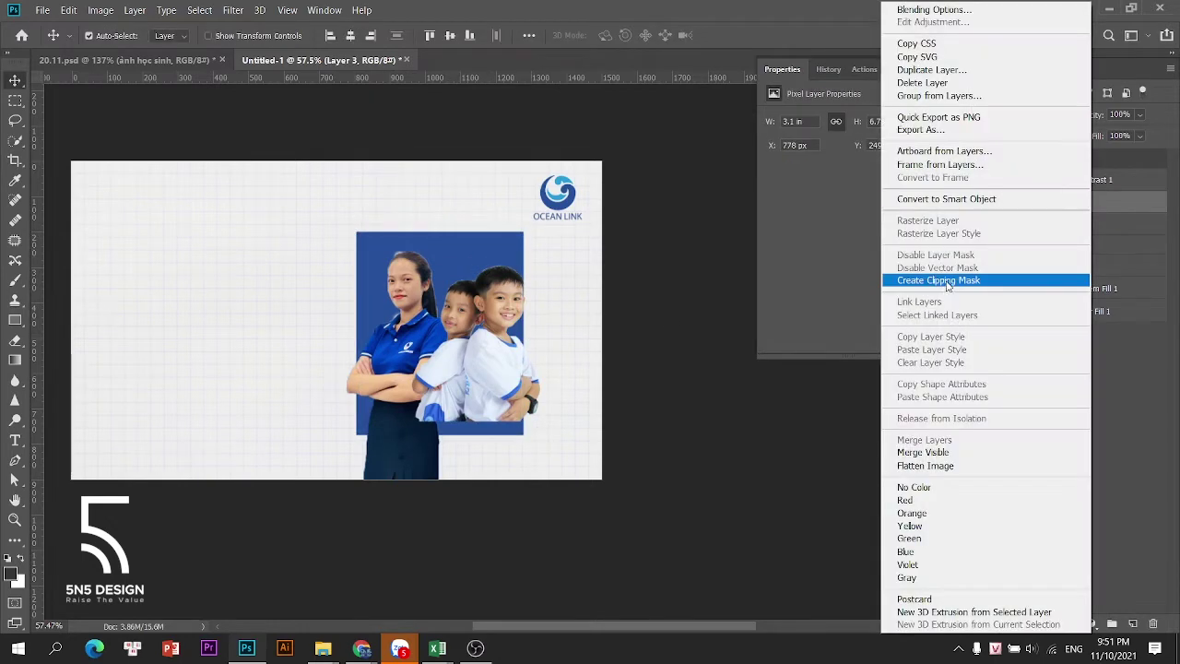
pyautogui.click(947, 282)
pyautogui.click(1088, 180)
pyautogui.rightClick(1088, 180)
pyautogui.click(940, 280)
pyautogui.scroll(2, 443, 311)
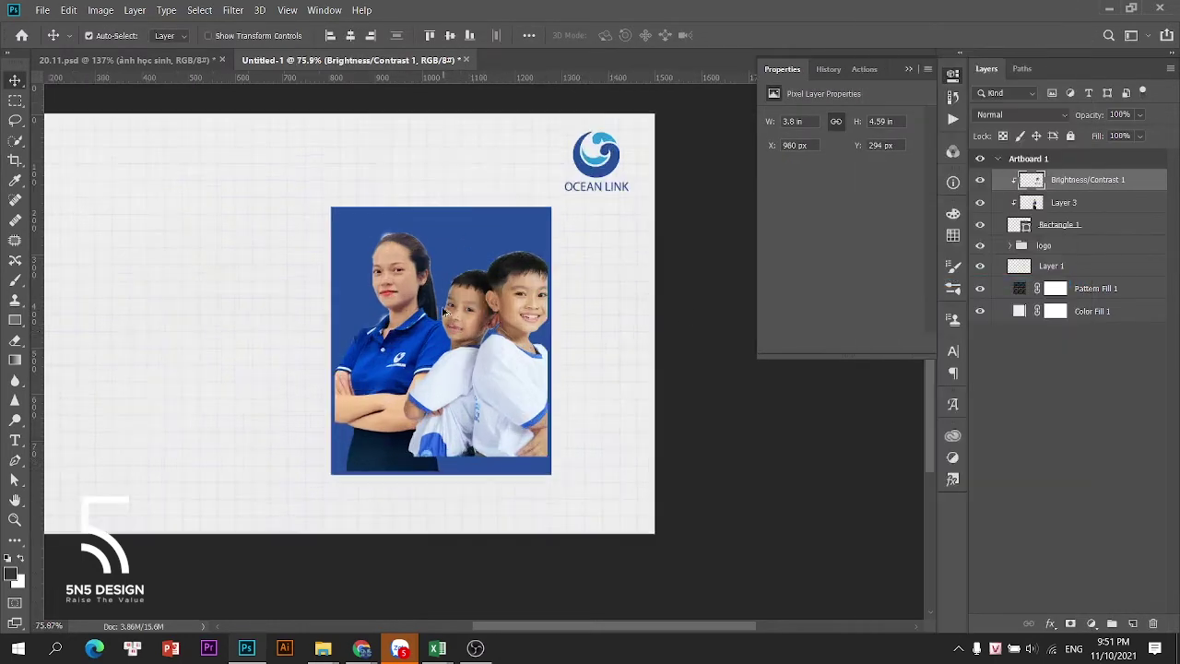
# Change the fill of the rectangle behind the photos to white
pyautogui.click(487, 232)
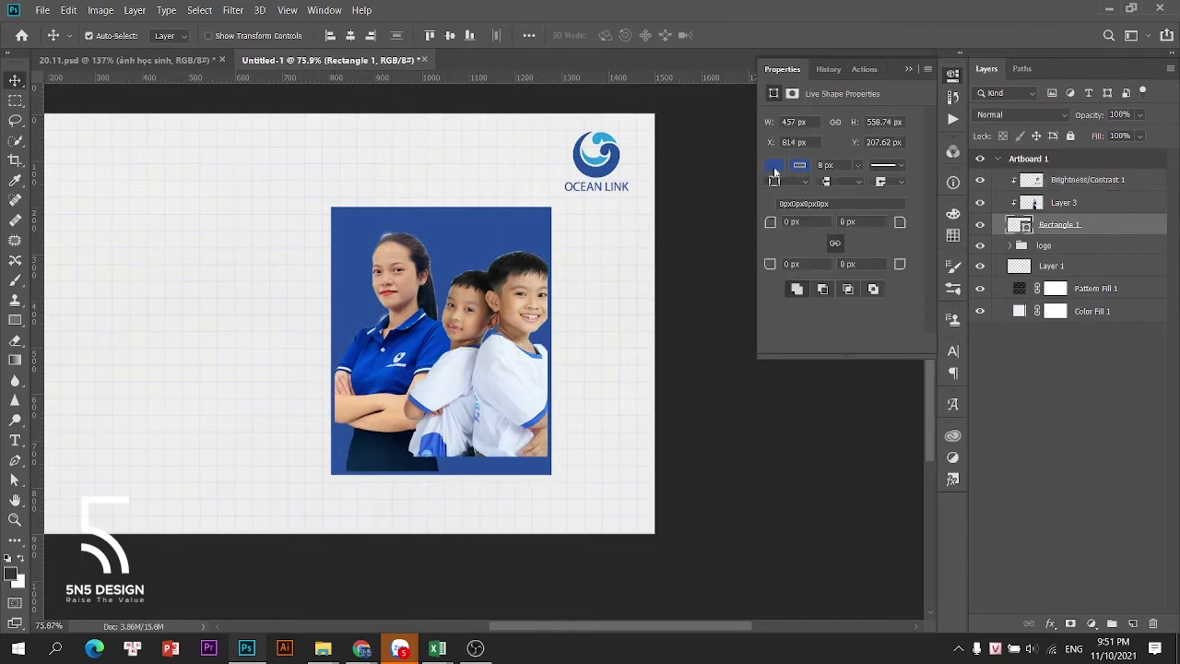
pyautogui.click(774, 170)
pyautogui.click(782, 246)
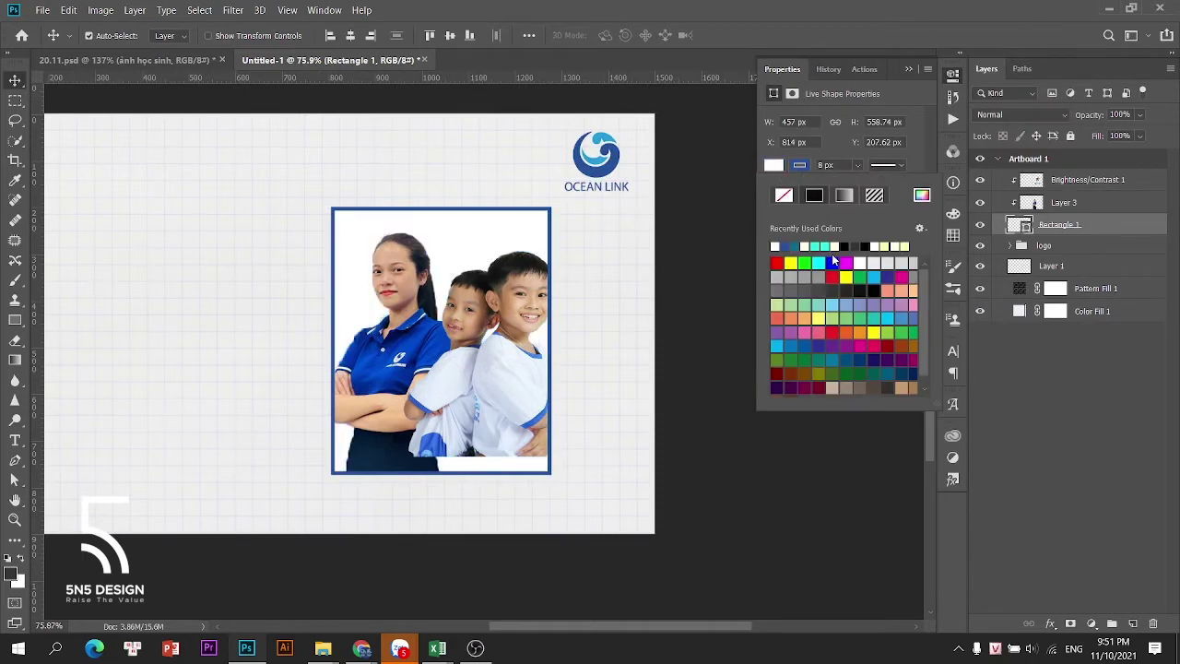
pyautogui.click(15, 82)
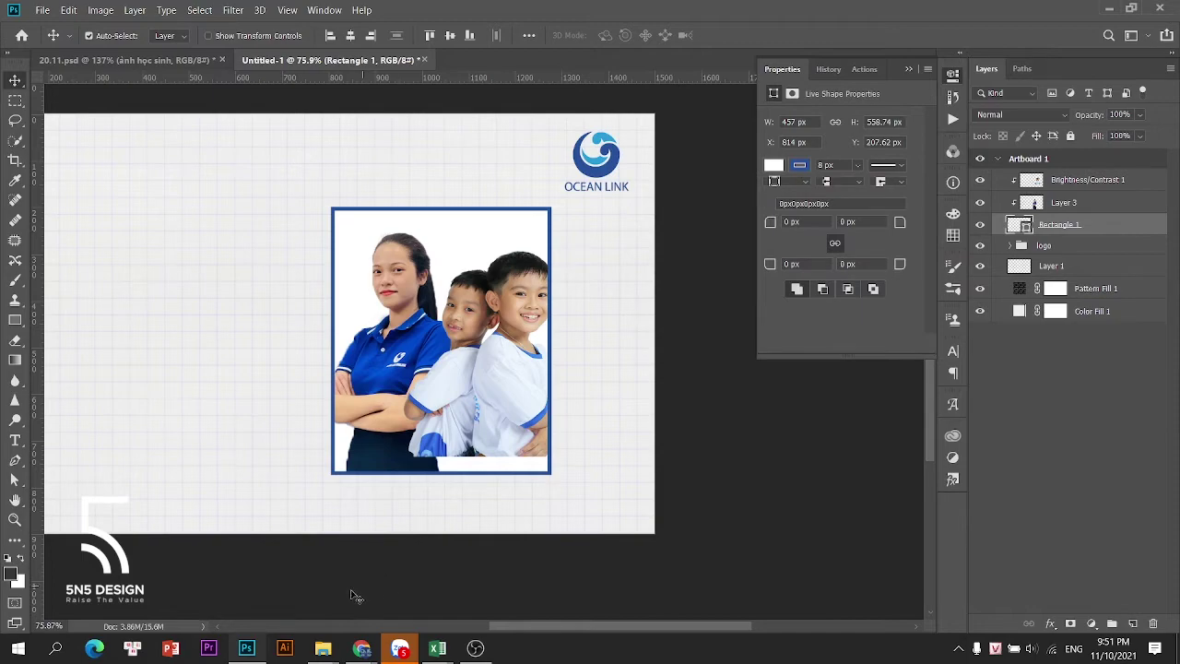
# Browse the image library's "giáo dục" and "nhà cửa, văn phòng" folders for a background photo
pyautogui.moveTo(323, 648)
pyautogui.click(690, 609)
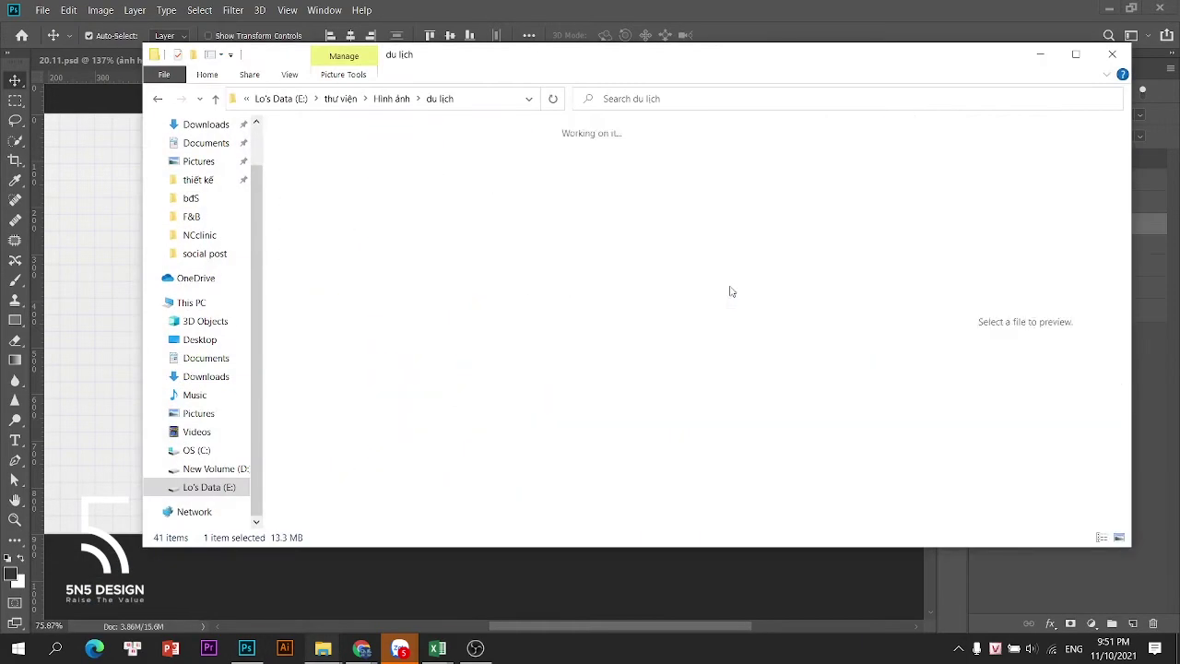
pyautogui.press('BackSpace')
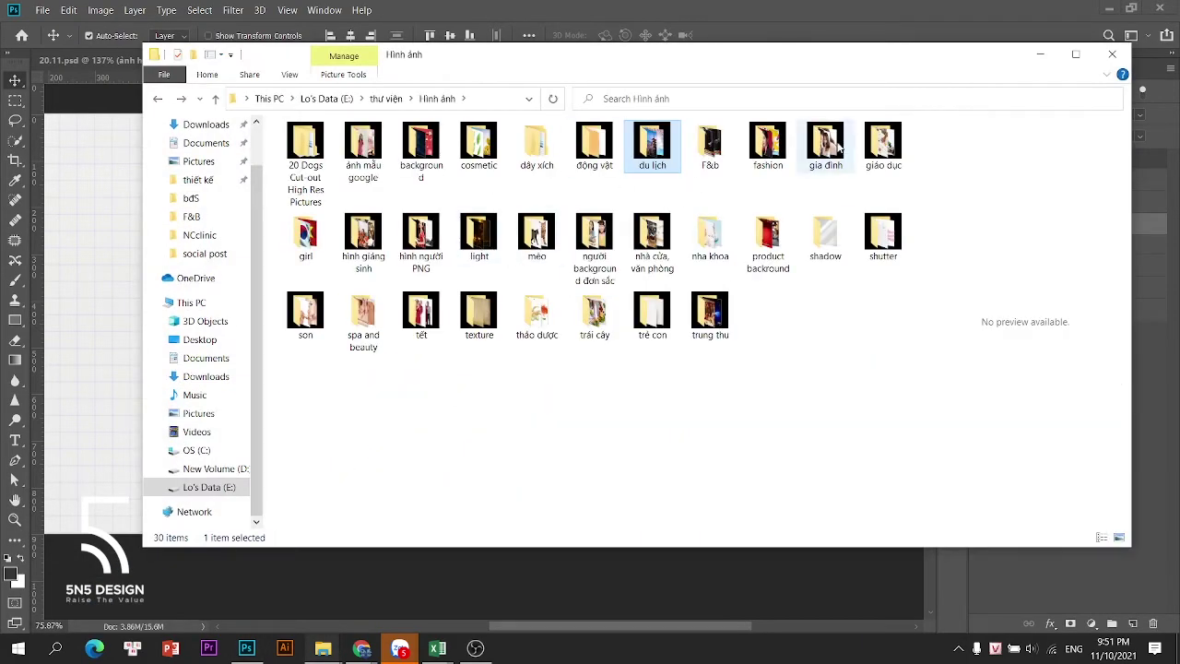
pyautogui.click(826, 152)
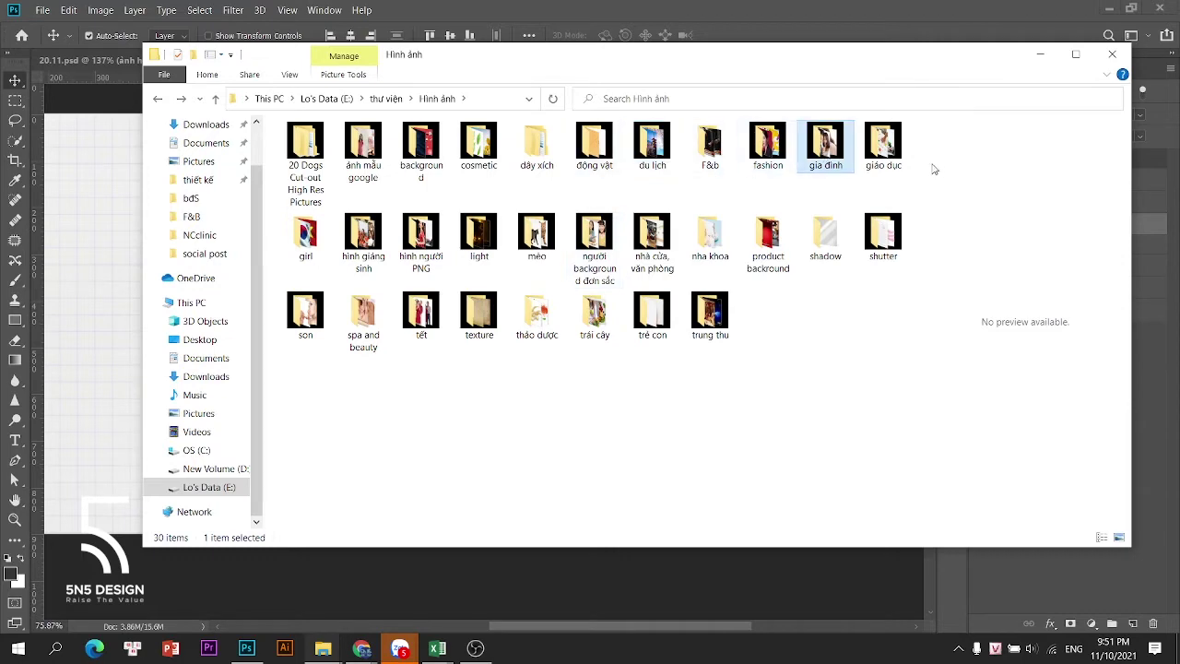
pyautogui.doubleClick(881, 147)
pyautogui.scroll(-10, 646, 277)
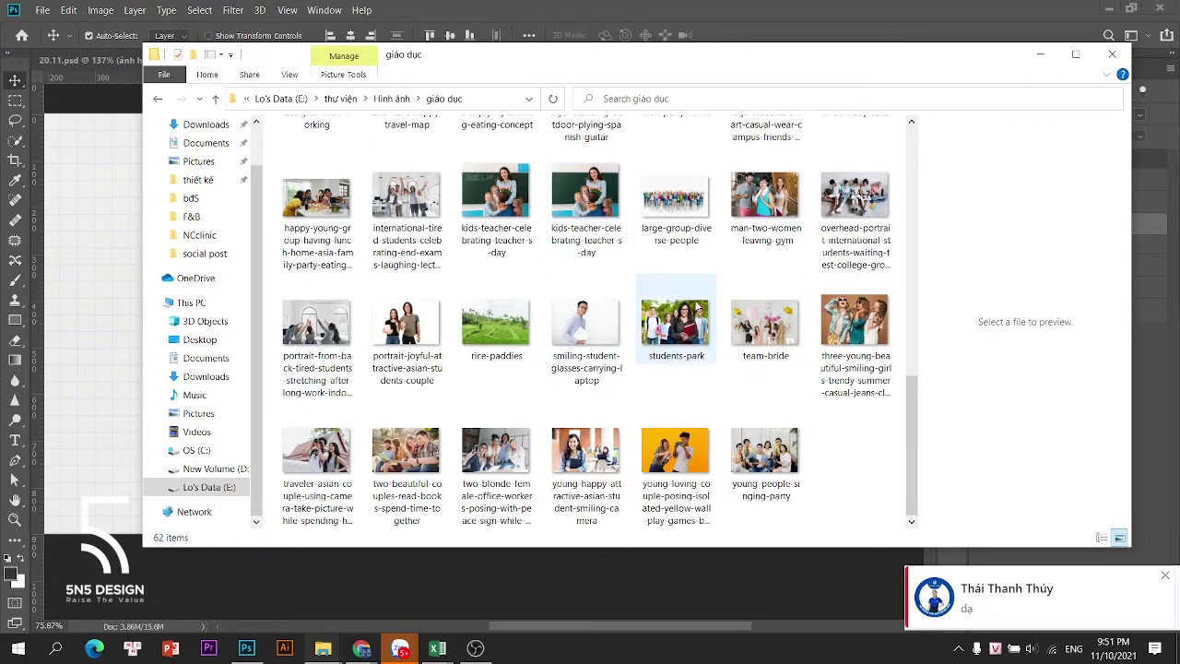
pyautogui.press('BackSpace')
pyautogui.doubleClick(652, 241)
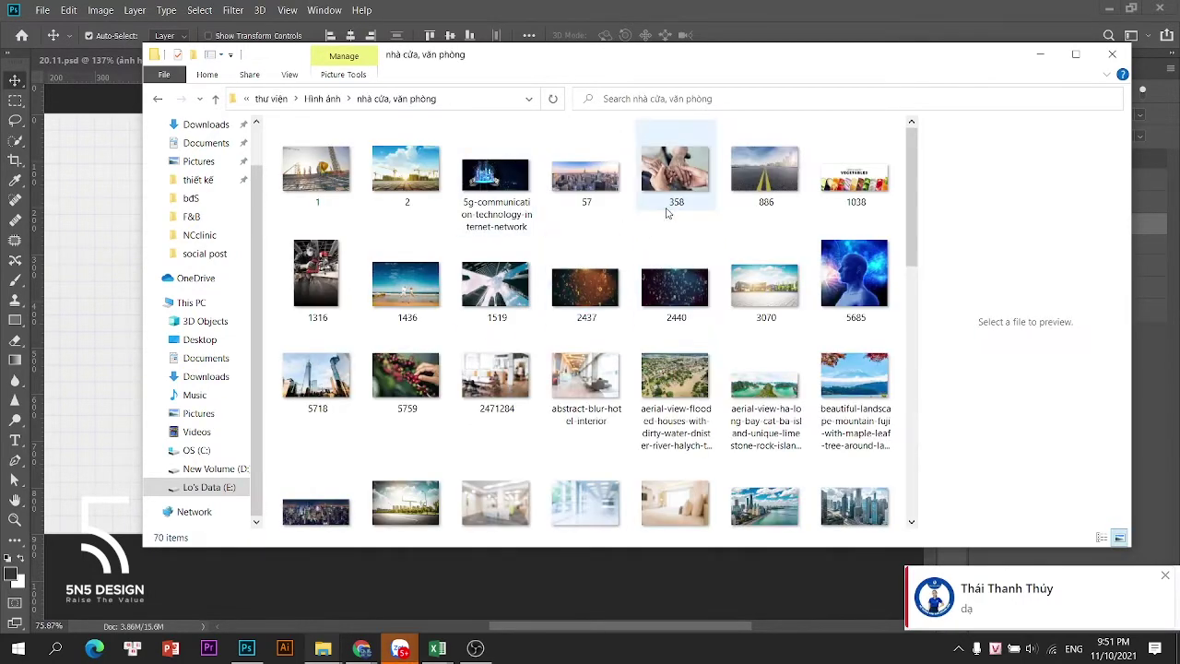
pyautogui.scroll(-2, 667, 239)
pyautogui.scroll(2, 682, 326)
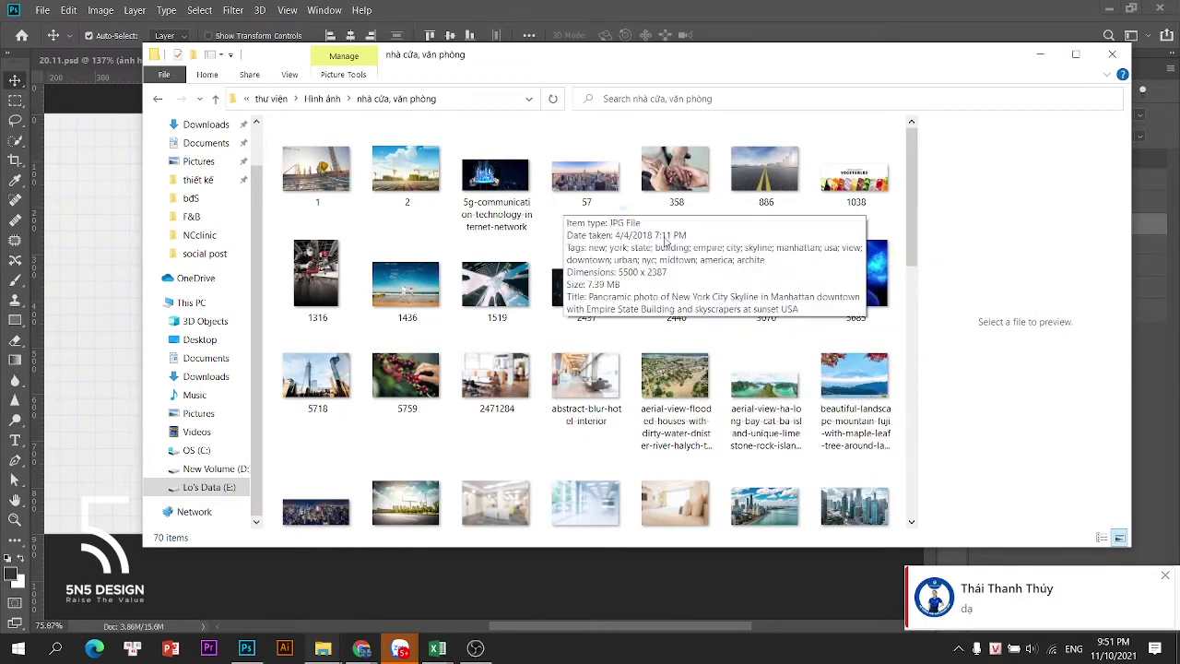
pyautogui.click(590, 180)
# Switch to Chrome and search Google Images for "school", limiting the results to large images
pyautogui.click(361, 648)
pyautogui.moveTo(254, 89); pyautogui.dragTo(54, 98)
pyautogui.write('school')
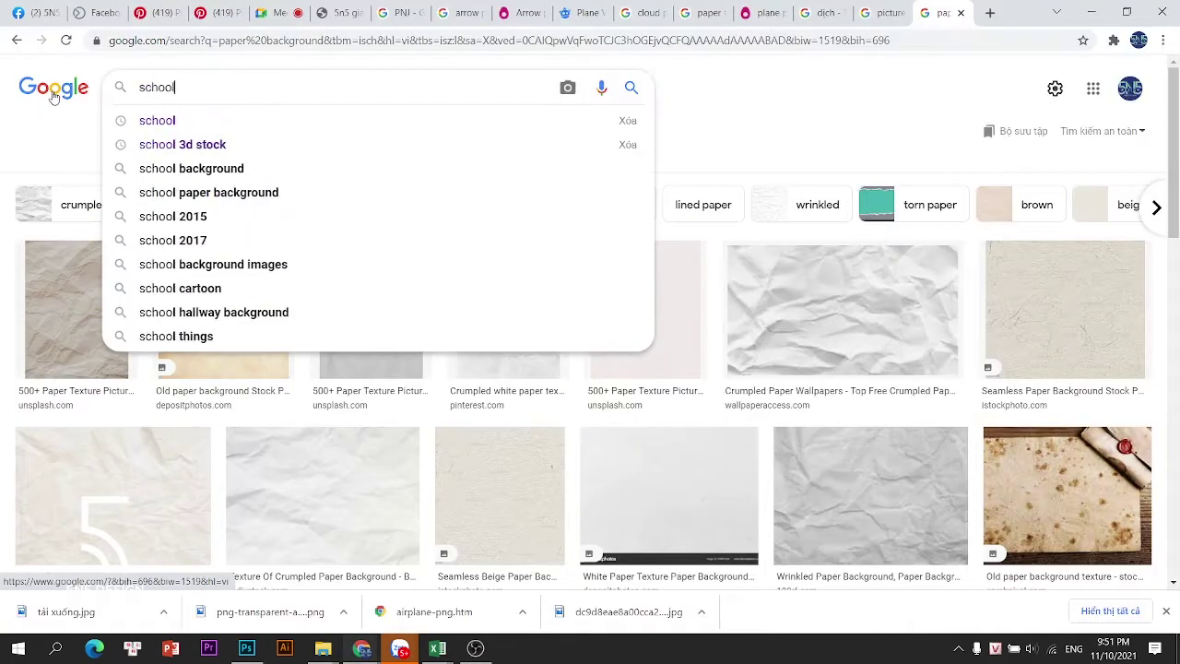
pyautogui.press('Return')
pyautogui.click(258, 93)
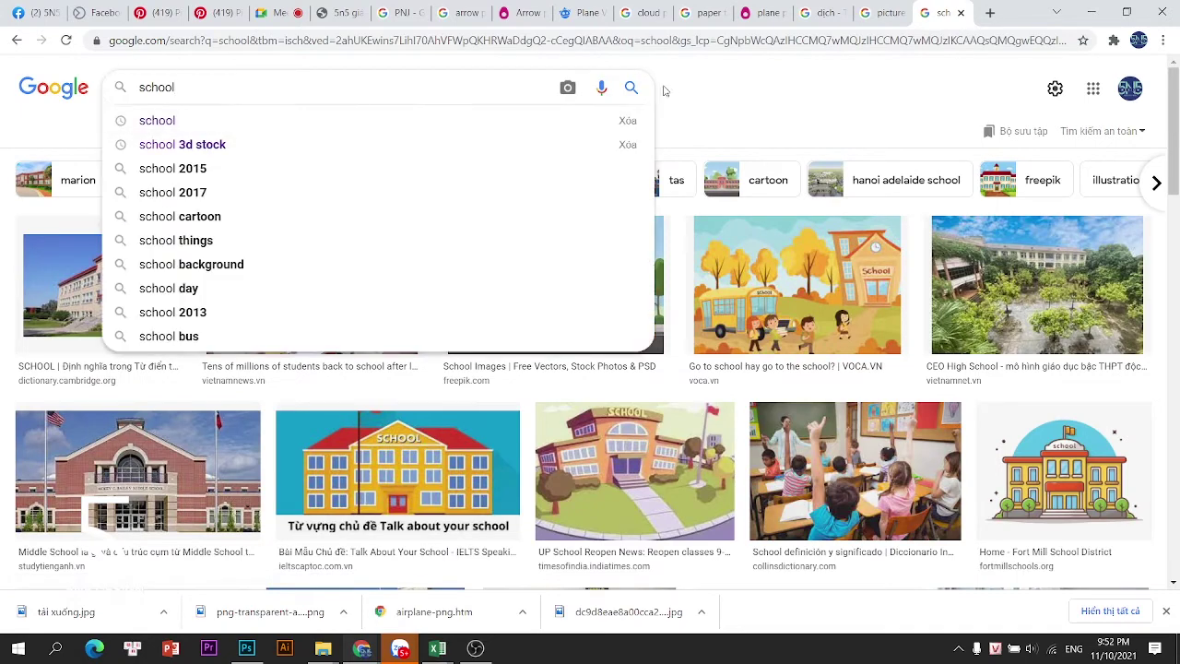
pyautogui.click(664, 90)
pyautogui.click(611, 130)
pyautogui.click(145, 155)
pyautogui.click(138, 206)
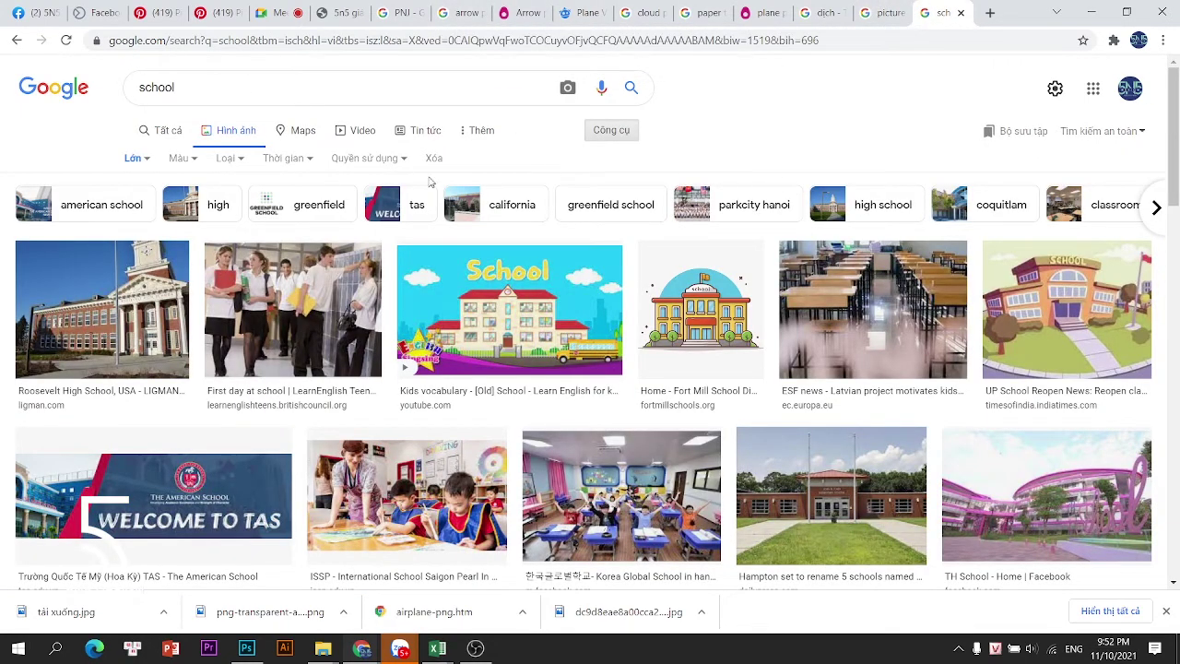
# Save the CNN photo of an empty classroom with desks to the Desktop as a JPEG and show it in its folder
pyautogui.scroll(-4, 185, 359)
pyautogui.scroll(-1, 846, 447)
pyautogui.click(846, 448)
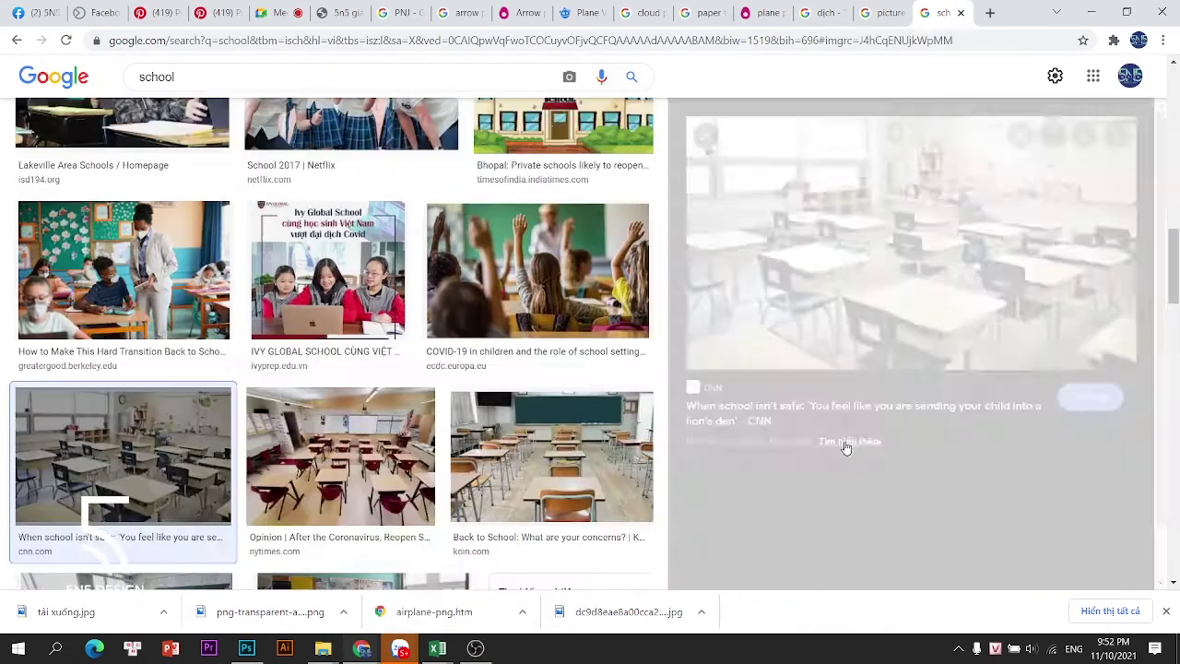
pyautogui.rightClick(877, 166)
pyautogui.click(927, 301)
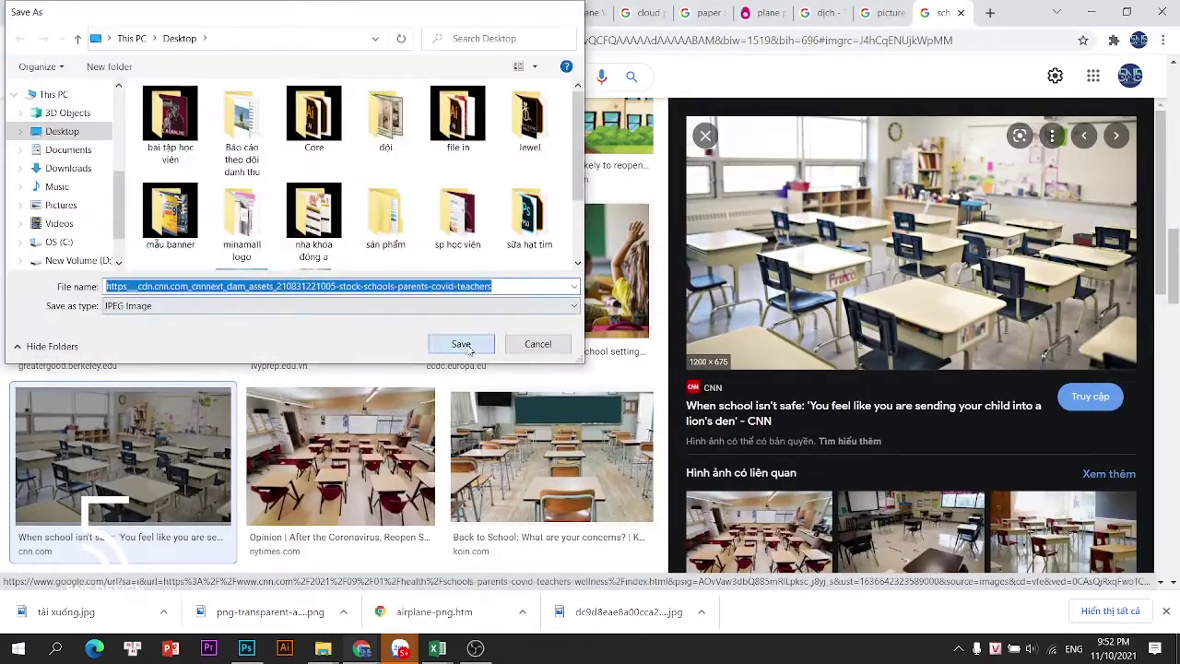
pyautogui.click(461, 343)
pyautogui.click(163, 611)
pyautogui.click(221, 559)
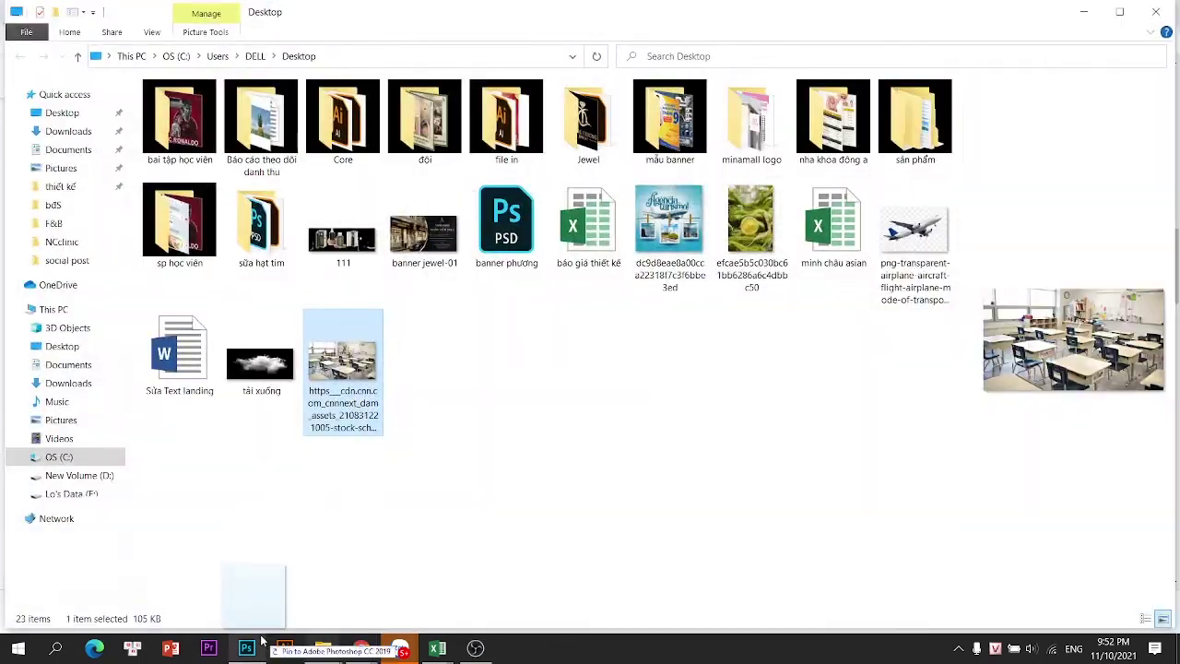
# Place the saved classroom photo in the Photoshop banner above the rectangle and clip it to that rectangle
pyautogui.moveTo(261, 641); pyautogui.dragTo(350, 314)
pyautogui.press('Return')
pyautogui.rightClick(1060, 226)
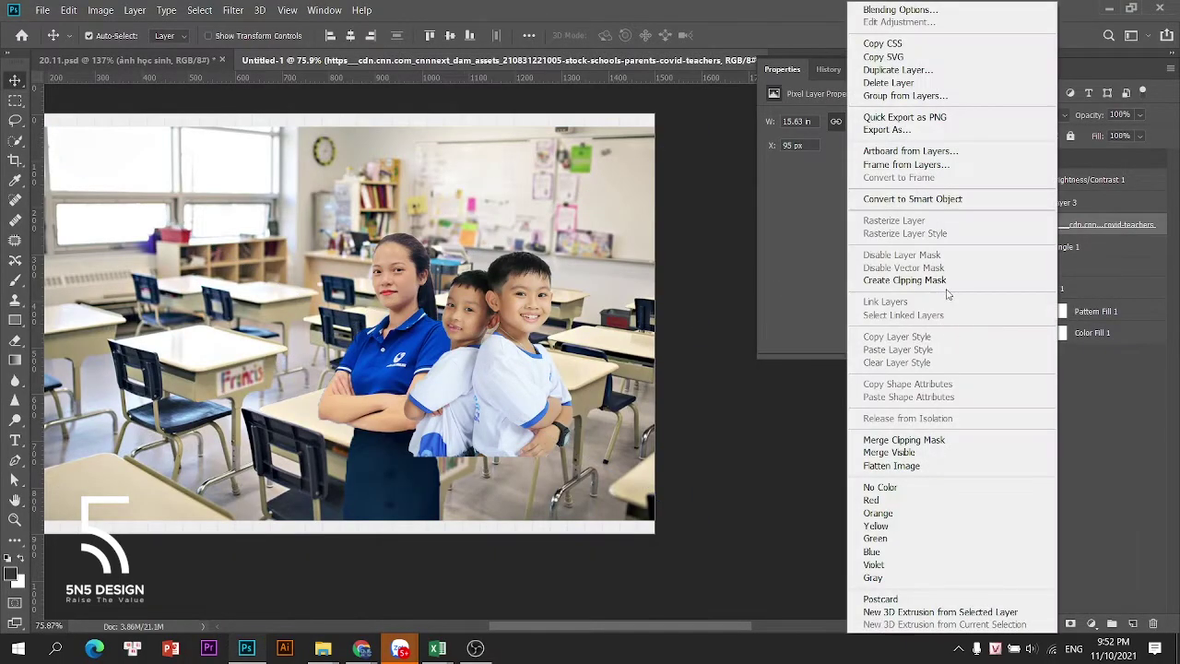
pyautogui.click(945, 282)
# Scale the classroom photo to about 77% and position it behind the teacher and boys inside the frame
pyautogui.hotkey('ctrl', 't')
pyautogui.hotkey('ctrl', '-')
pyautogui.moveTo(95, 147); pyautogui.dragTo(236, 141)
pyautogui.moveTo(527, 339); pyautogui.dragTo(543, 320)
pyautogui.moveTo(598, 185); pyautogui.dragTo(582, 195)
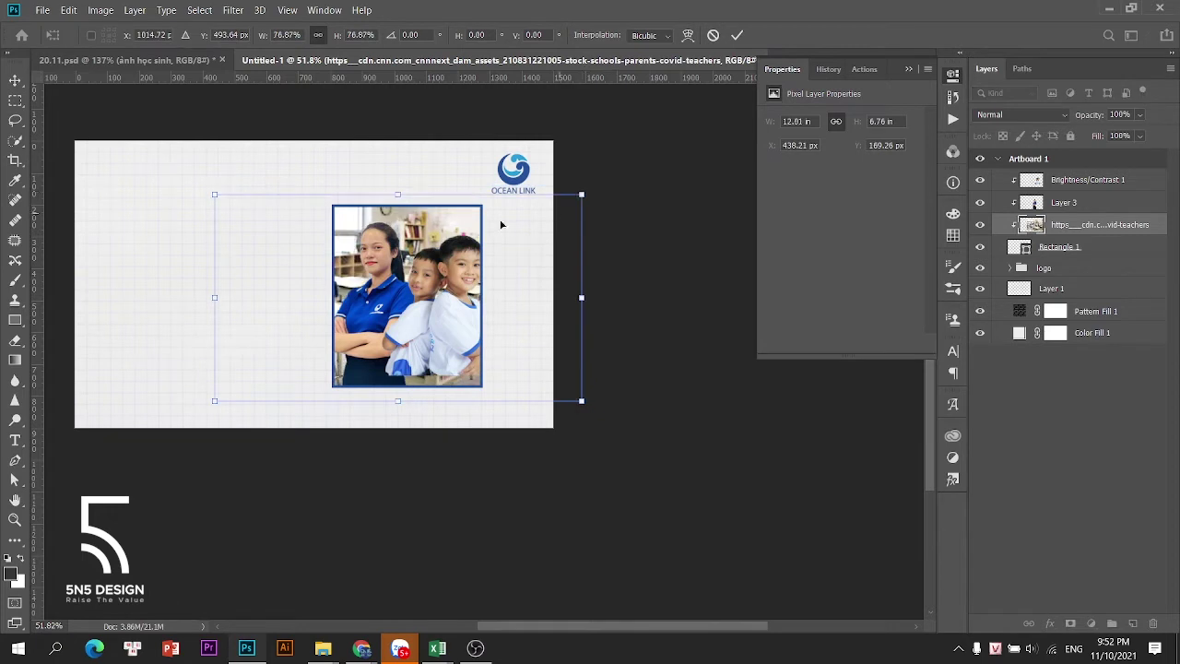
pyautogui.moveTo(445, 224); pyautogui.dragTo(463, 222)
pyautogui.press('Return')
# Apply a Gaussian Blur with a radius of 3.8 pixels to the classroom photo layer
pyautogui.scroll(5, 428, 203)
pyautogui.moveTo(458, 388); pyautogui.dragTo(442, 421)
pyautogui.click(359, 370)
pyautogui.click(436, 240)
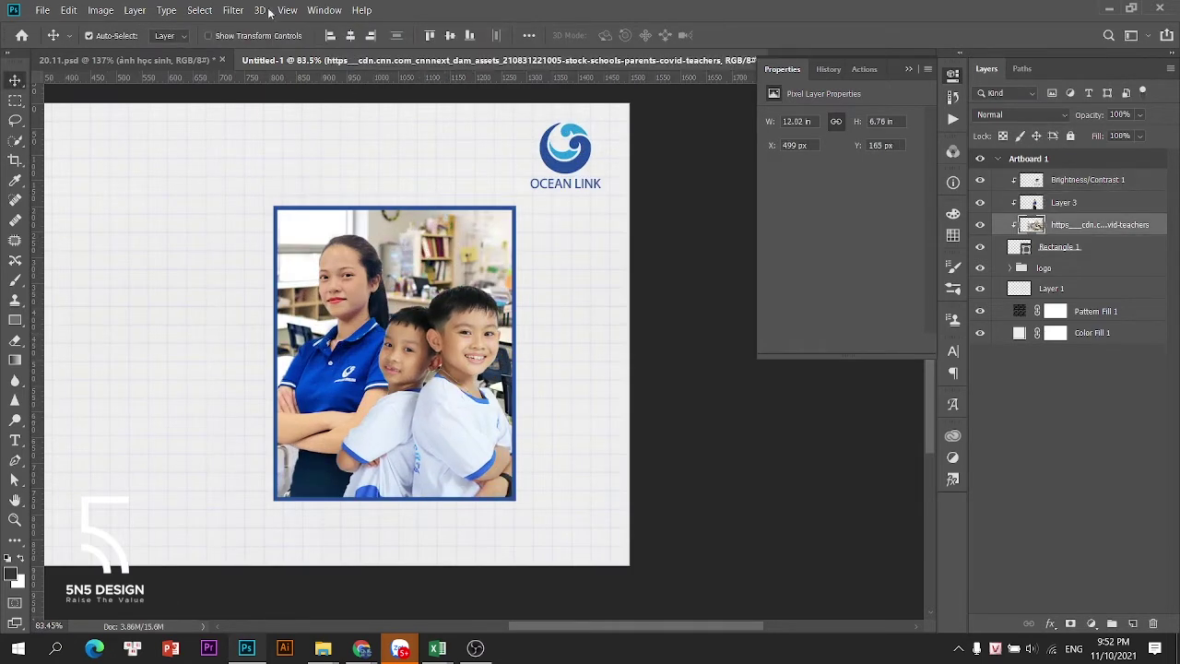
pyautogui.click(232, 10)
pyautogui.moveTo(261, 175)
pyautogui.click(451, 231)
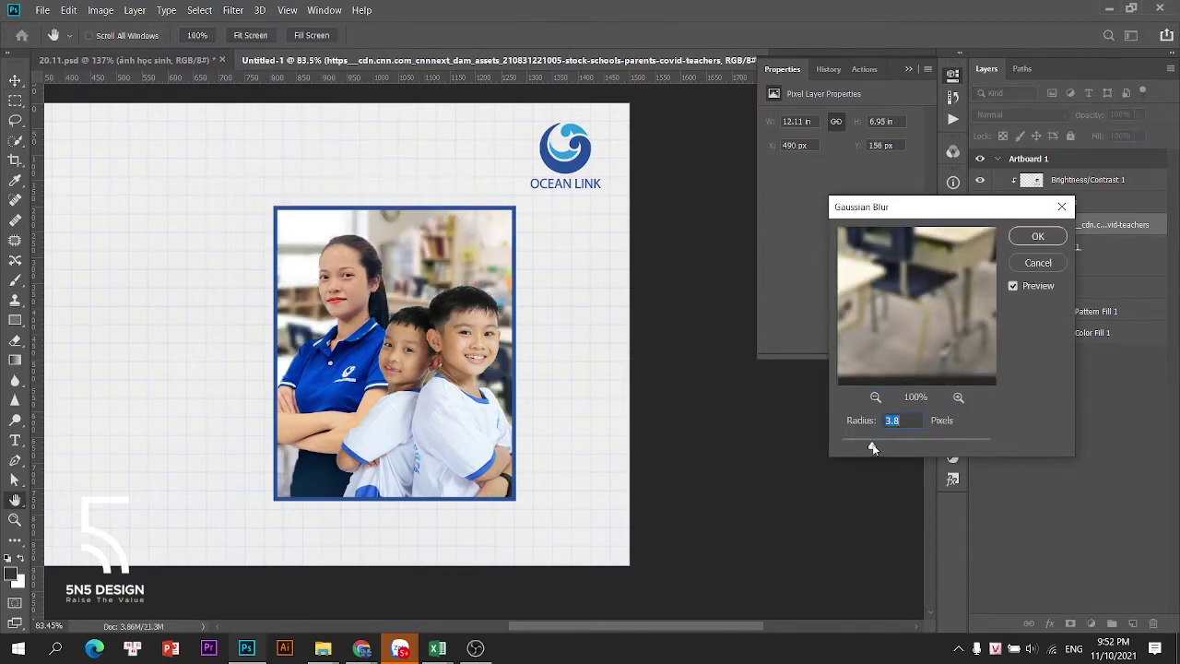
pyautogui.press('Return')
# Enlarge the teacher's and boys' photos together, making the teacher's layer about 3.81 × 8.32 in, and shift them slightly left
pyautogui.click(324, 376)
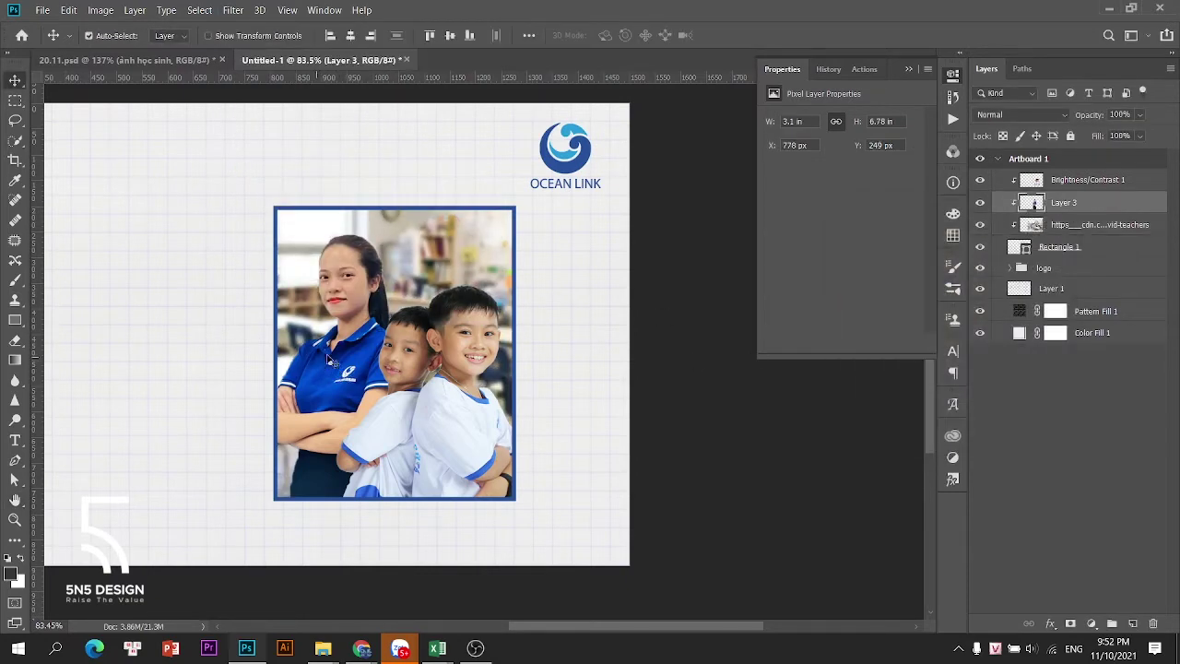
pyautogui.keyDown('shift'); pyautogui.click(425, 349); pyautogui.keyUp('shift')
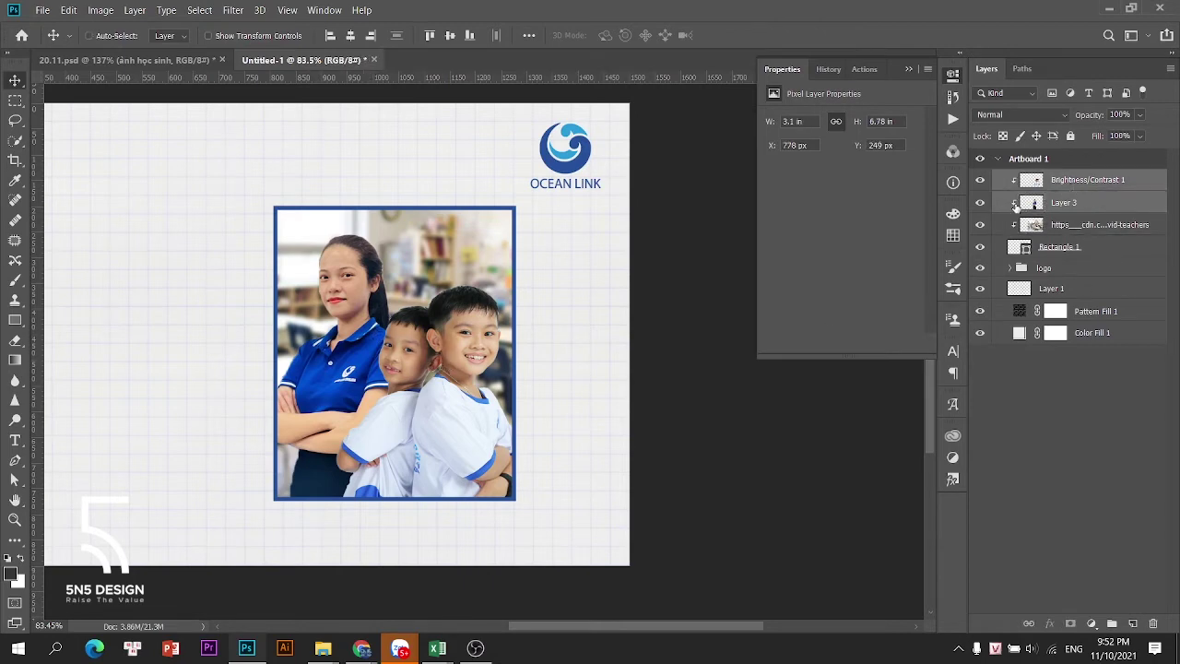
pyautogui.hotkey('ctrl', 't')
pyautogui.moveTo(517, 206); pyautogui.dragTo(595, 152)
pyautogui.moveTo(480, 279); pyautogui.dragTo(453, 279)
pyautogui.press('Return')
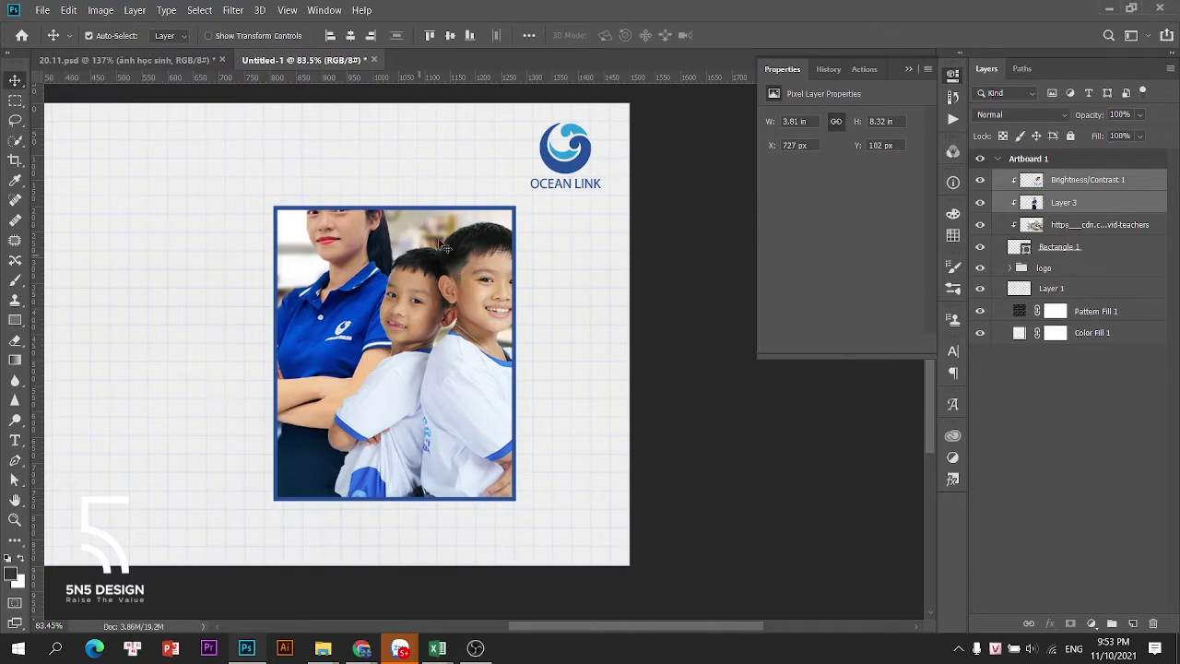
# Set the stroke width of the rectangle framing the photos to 12 px
pyautogui.click(1099, 249)
pyautogui.write('12')
pyautogui.press('Return')
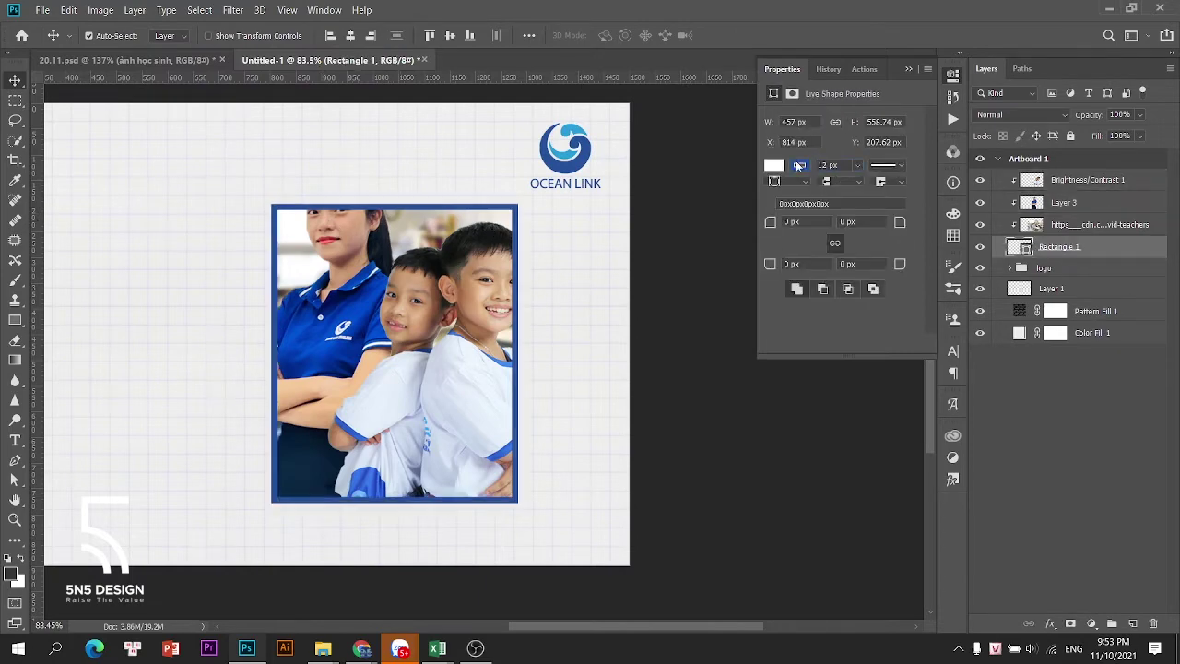
# Duplicate the teacher's and boys' photo layers and release the copies from the clipping mask
pyautogui.click(1070, 201)
pyautogui.keyDown('shift'); pyautogui.click(1076, 185); pyautogui.keyUp('shift')
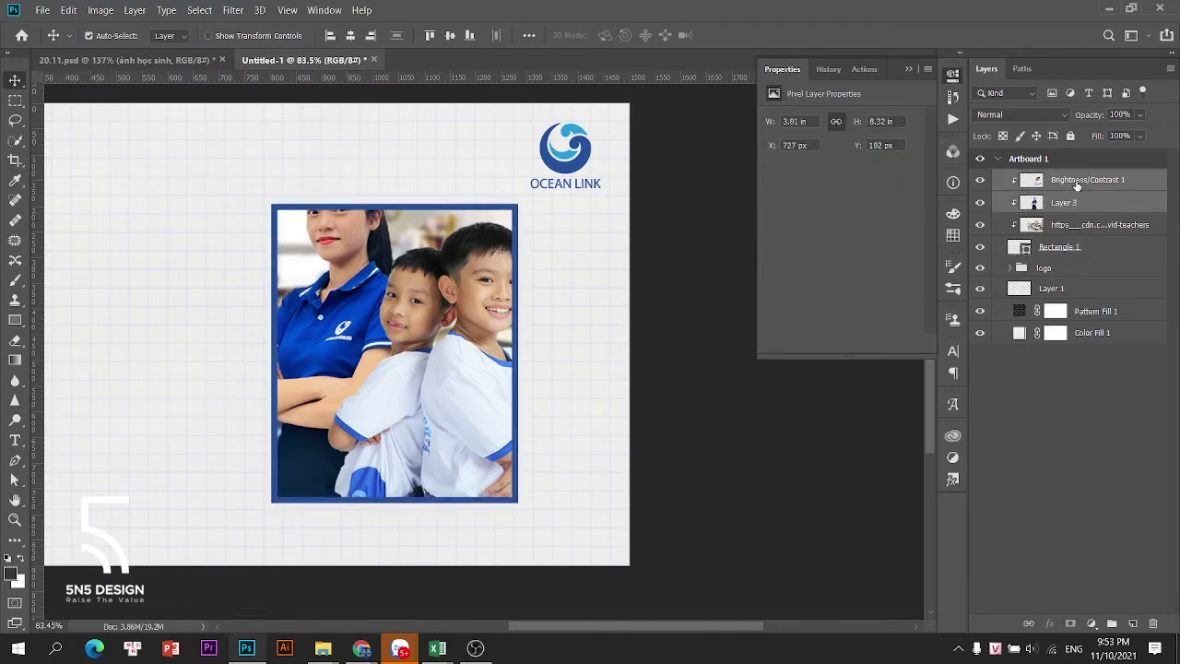
pyautogui.hotkey('ctrl', 'j')
pyautogui.rightClick(1069, 186)
pyautogui.click(977, 278)
pyautogui.click(1078, 497)
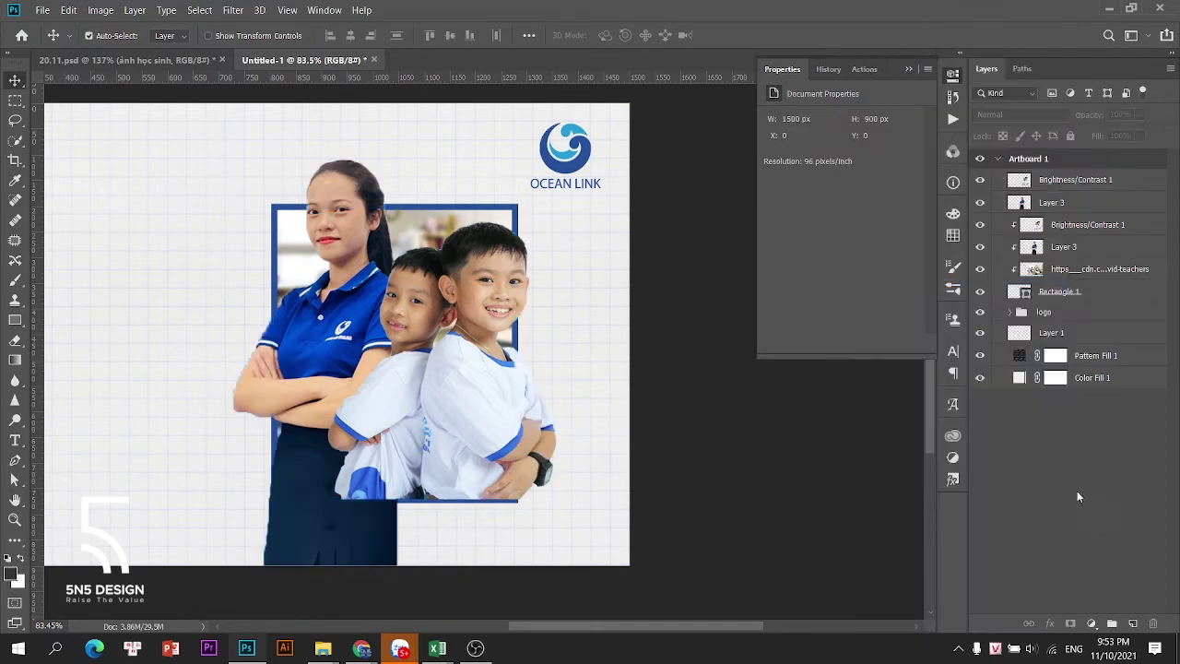
# Delete the original clipped layers of the boys and the teacher, keeping the unclipped copies
pyautogui.click(1072, 226)
pyautogui.press('Delete')
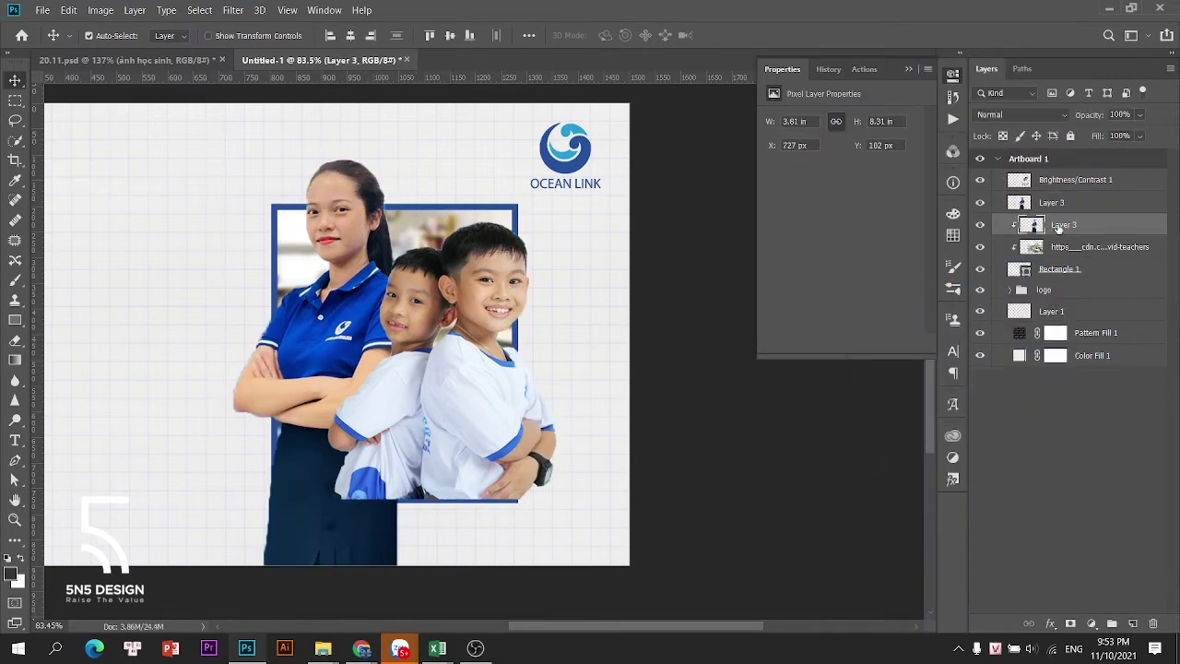
pyautogui.press('Delete')
# Group the two unclipped photo layers into a group named "hình"
pyautogui.click(1065, 202)
pyautogui.keyDown('shift'); pyautogui.click(1067, 182); pyautogui.keyUp('shift')
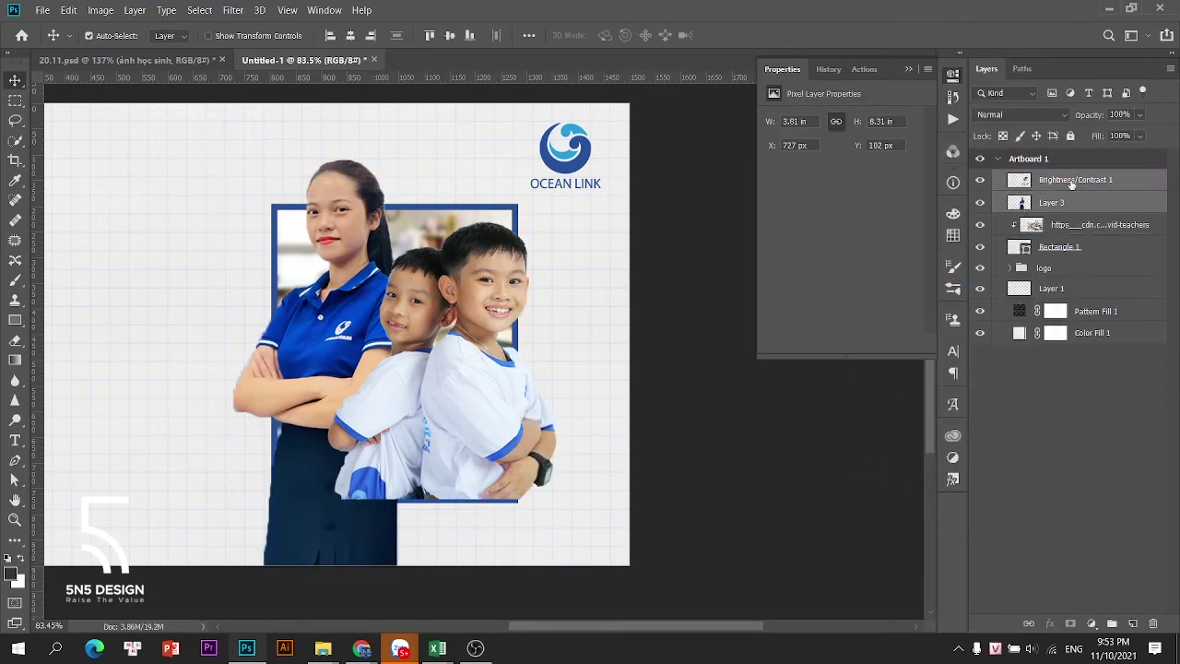
pyautogui.hotkey('ctrl', 'g')
pyautogui.click(980, 179)
pyautogui.click(980, 179)
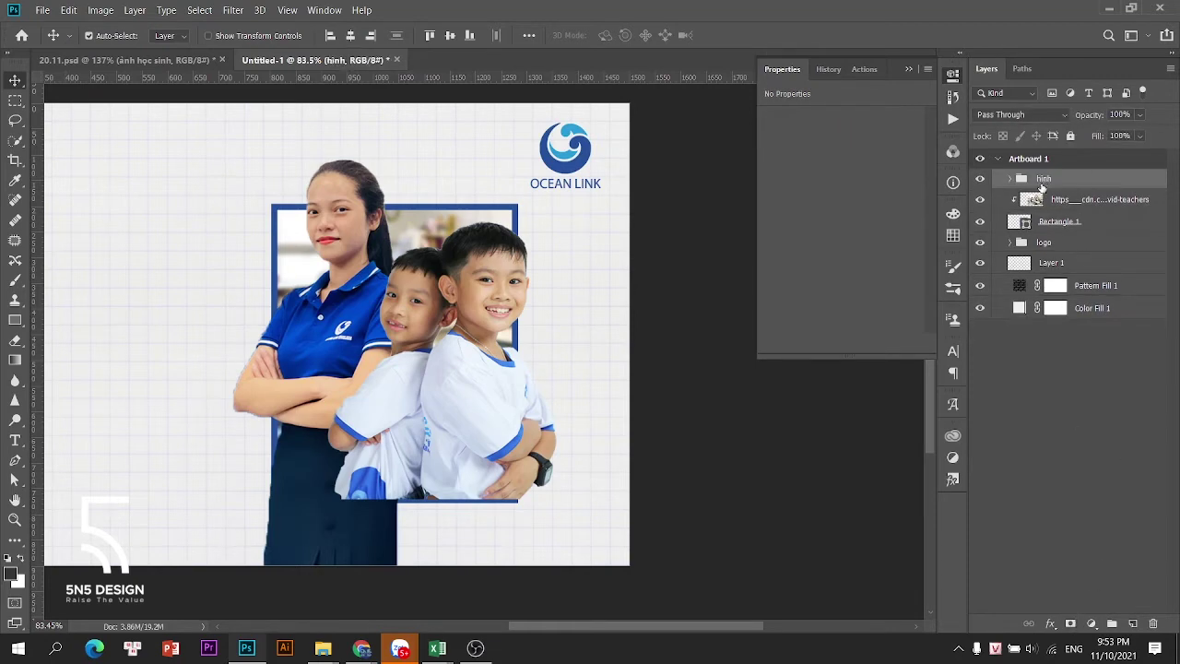
# Add a layer mask to the "hình" group and select everything outside the frame rectangle
pyautogui.click(1070, 624)
pyautogui.keyDown('ctrl'); pyautogui.click(1024, 223); pyautogui.keyUp('ctrl')
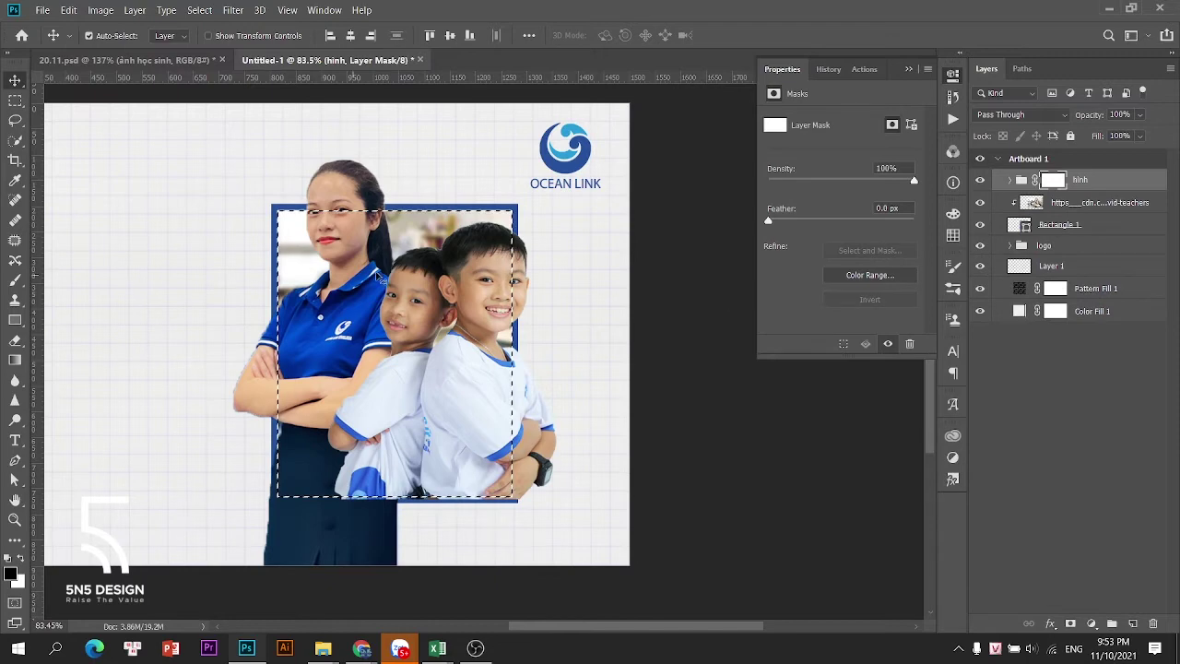
pyautogui.scroll(-2, 377, 276)
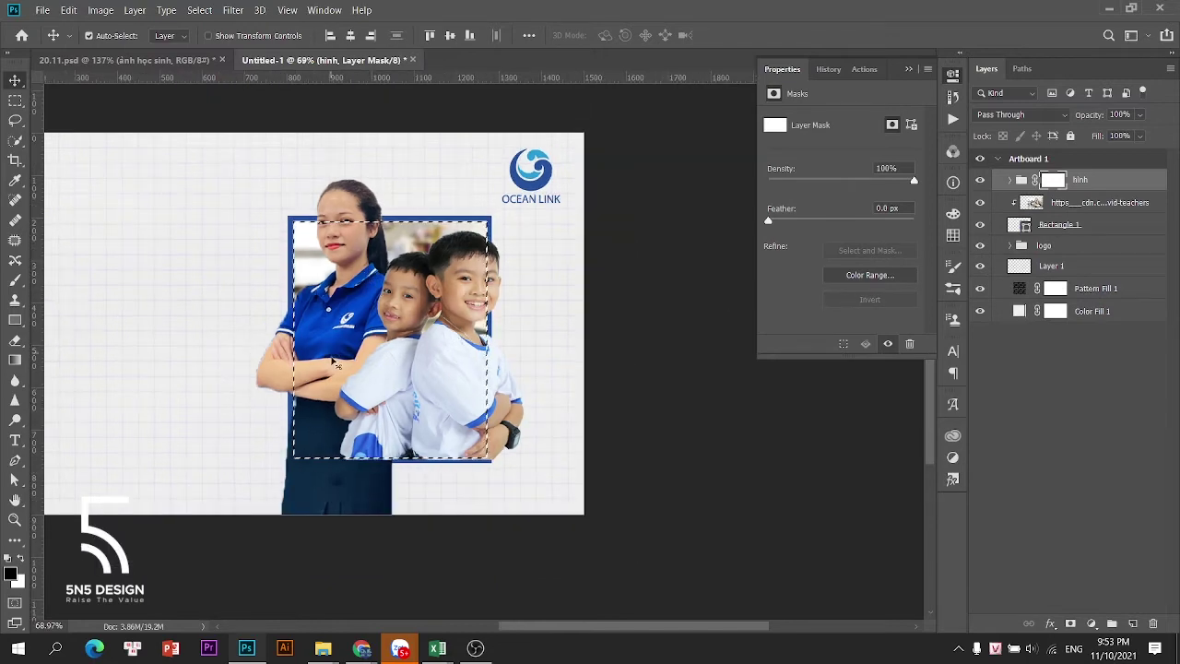
pyautogui.scroll(-1, 333, 430)
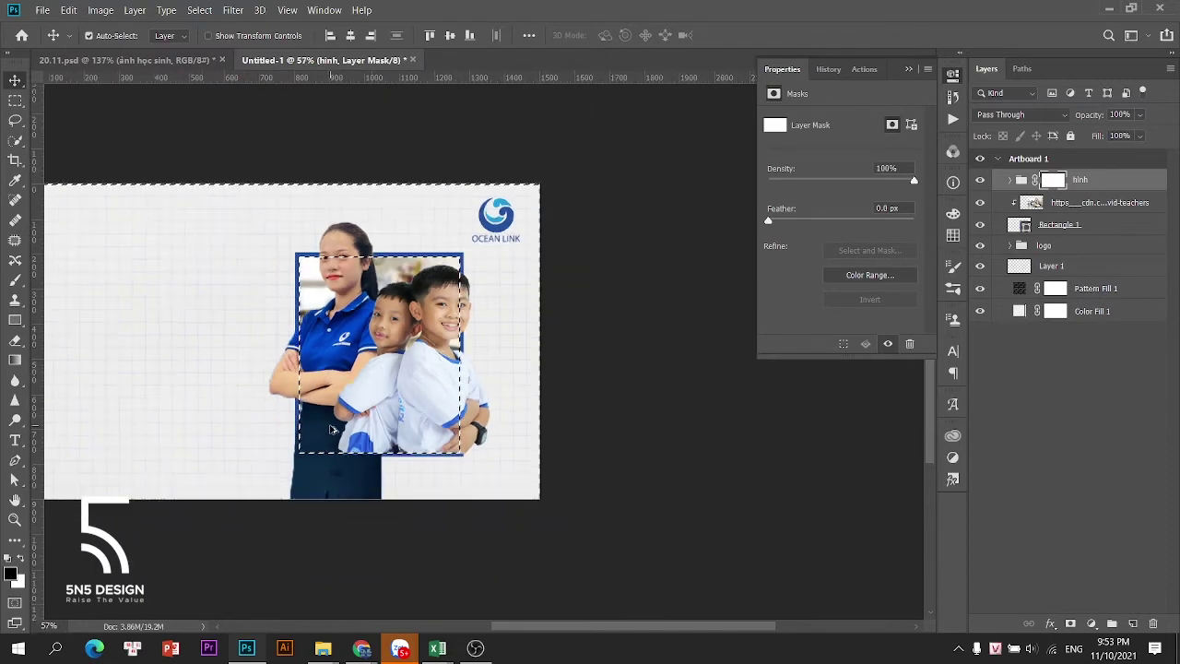
# Paint black with a soft brush on the group's mask to hide the teacher's skirt below the frame
pyautogui.press('b')
pyautogui.rightClick(498, 311)
pyautogui.click(600, 5)
pyautogui.moveTo(392, 487)
pyautogui.mouseDown()
pyautogui.moveTo(286, 491)
pyautogui.moveTo(356, 480)
pyautogui.moveTo(320, 492)
pyautogui.moveTo(242, 452)
pyautogui.moveTo(295, 465)
pyautogui.moveTo(487, 467)
pyautogui.mouseUp()
pyautogui.scroll(3, 365, 484)
pyautogui.scroll(1, 488, 460)
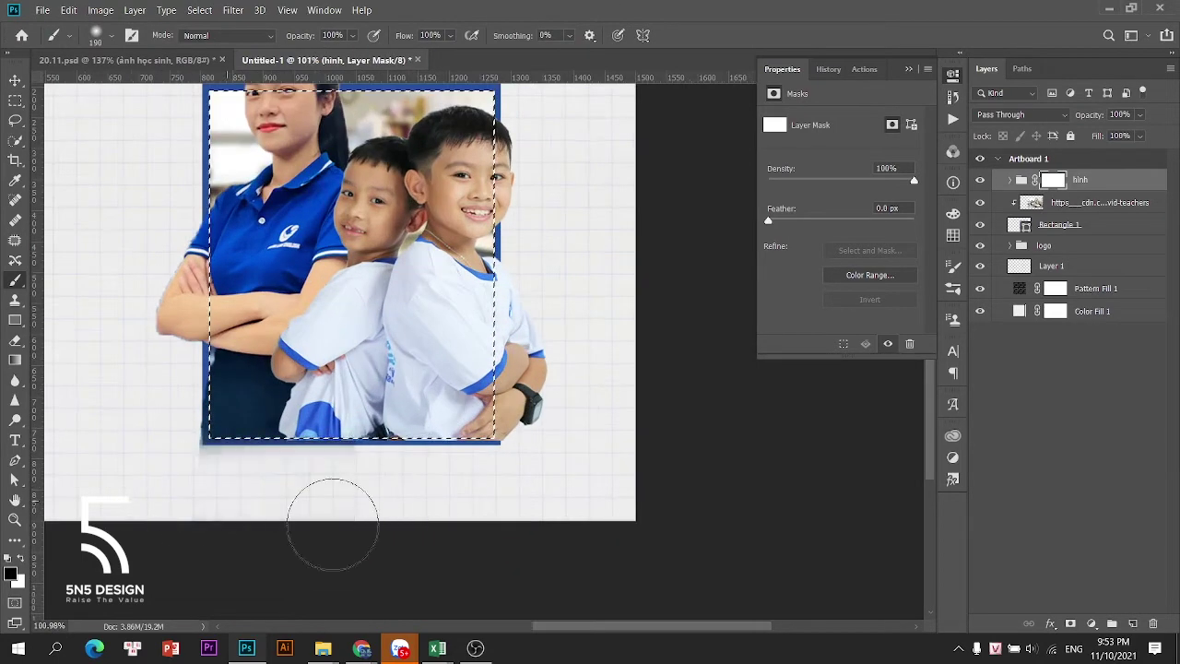
pyautogui.moveTo(316, 470); pyautogui.dragTo(258, 450)
# Change the brush and clean up the mask along the frame's bottom edge, then clear the selection
pyautogui.scroll(5, 333, 458)
pyautogui.rightClick(455, 422)
pyautogui.click(501, 357)
pyautogui.moveTo(576, 423)
pyautogui.mouseDown()
pyautogui.moveTo(527, 432)
pyautogui.moveTo(534, 459)
pyautogui.moveTo(505, 463)
pyautogui.moveTo(592, 455)
pyautogui.mouseUp()
pyautogui.scroll(1, 529, 433)
pyautogui.hotkey('ctrl', 'z')
pyautogui.moveTo(456, 456); pyautogui.dragTo(362, 454)
pyautogui.scroll(-3, 355, 442)
pyautogui.moveTo(324, 469); pyautogui.dragTo(353, 469)
pyautogui.moveTo(478, 460); pyautogui.dragTo(176, 440)
pyautogui.press('v')
pyautogui.hotkey('ctrl', 'd')
pyautogui.scroll(-8, 343, 313)
pyautogui.moveTo(435, 297); pyautogui.dragTo(558, 459)
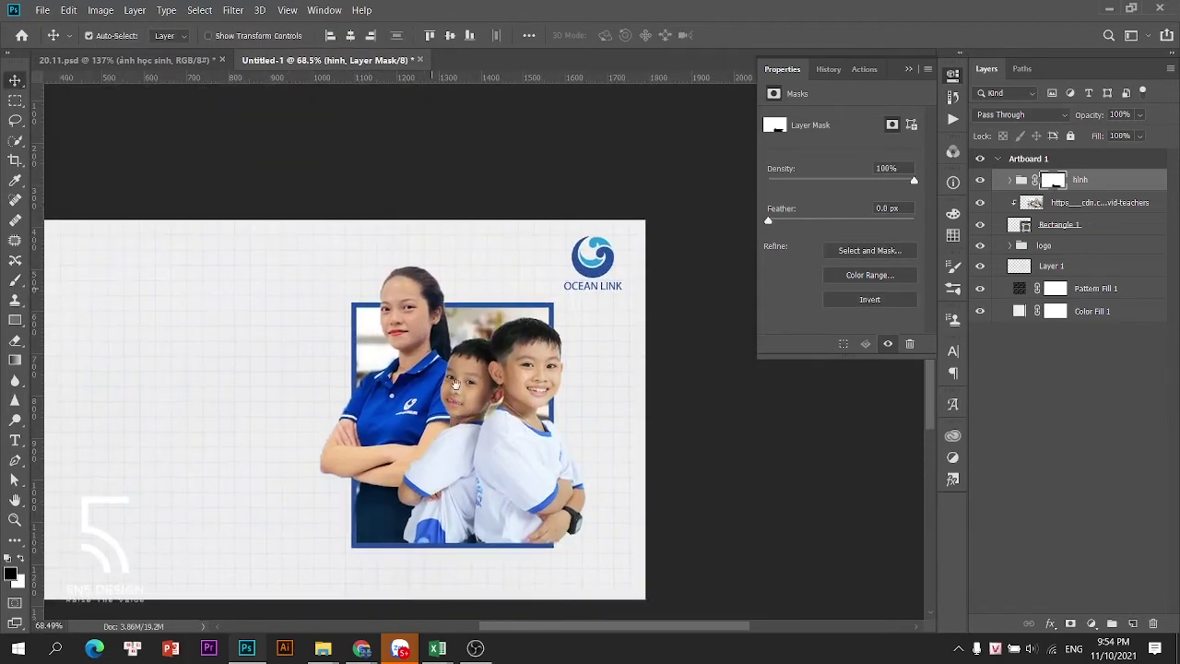
# Undo the masking, grouping and duplication of the photos, back to the layers clipped in the frame
pyautogui.scroll(-1, 483, 346)
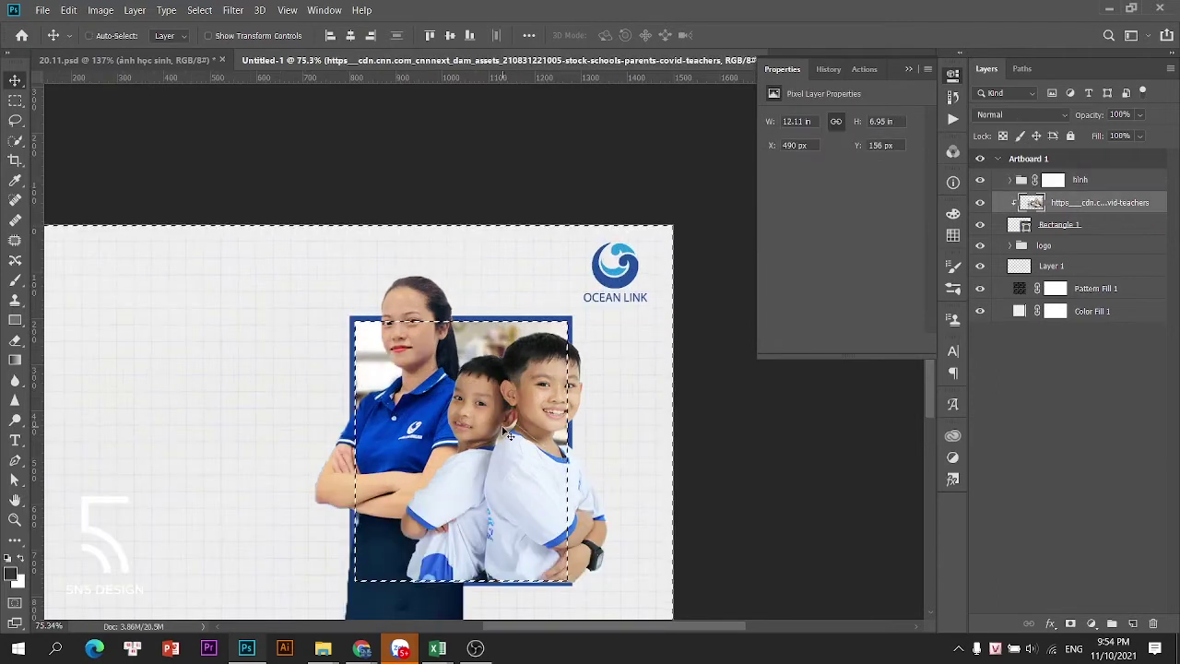
pyautogui.click(1055, 203)
pyautogui.keyDown('shift'); pyautogui.click(1069, 181); pyautogui.keyUp('shift')
pyautogui.hotkey('ctrl', 'alt', 'g')
pyautogui.hotkey('ctrl', 'j')
pyautogui.hotkey('ctrl', 'z')
pyautogui.click(1060, 247)
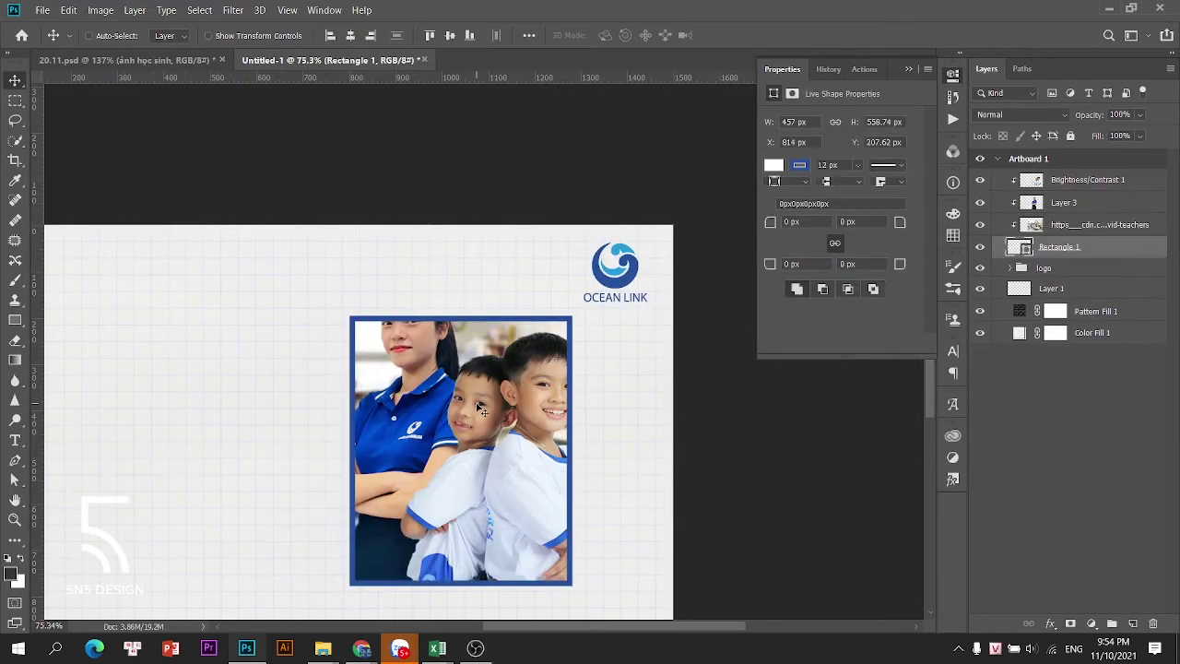
pyautogui.hotkey('ctrl', 'z')
# Scale both clipped photos down to fit inside the frame, with the teacher's layer about 2.73 × 5.94 in, and move them lower
pyautogui.click(1067, 201)
pyautogui.keyDown('shift'); pyautogui.click(1073, 188); pyautogui.keyUp('shift')
pyautogui.hotkey('ctrl', 't')
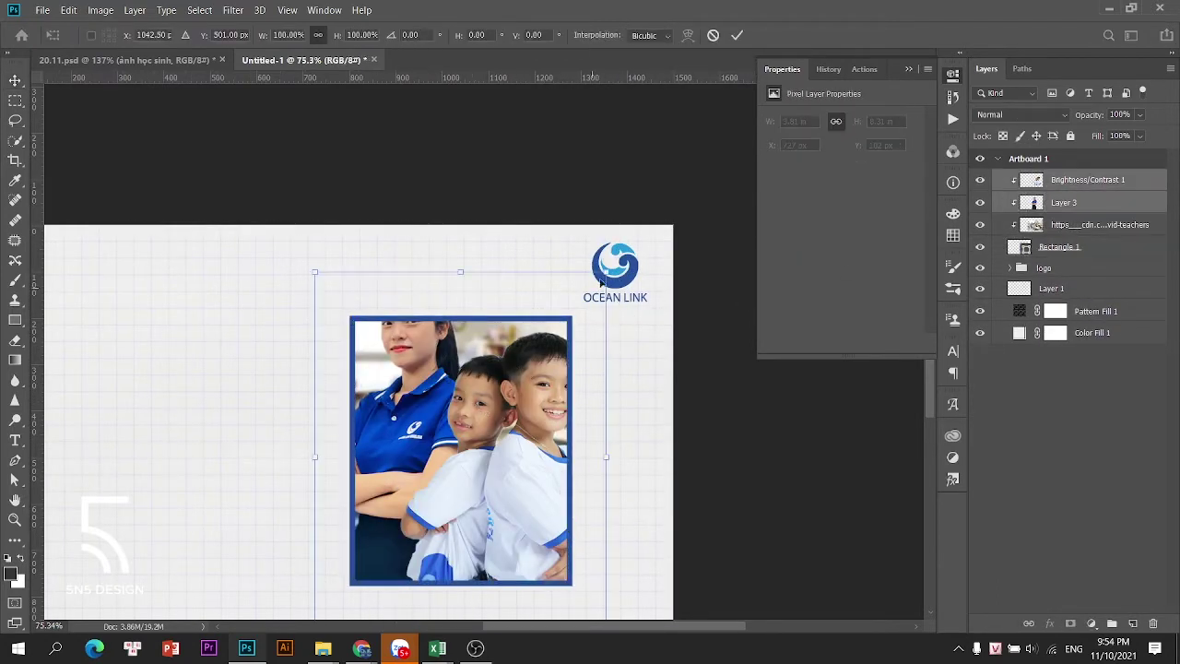
pyautogui.moveTo(601, 271); pyautogui.dragTo(556, 329)
pyautogui.moveTo(486, 465); pyautogui.dragTo(486, 507)
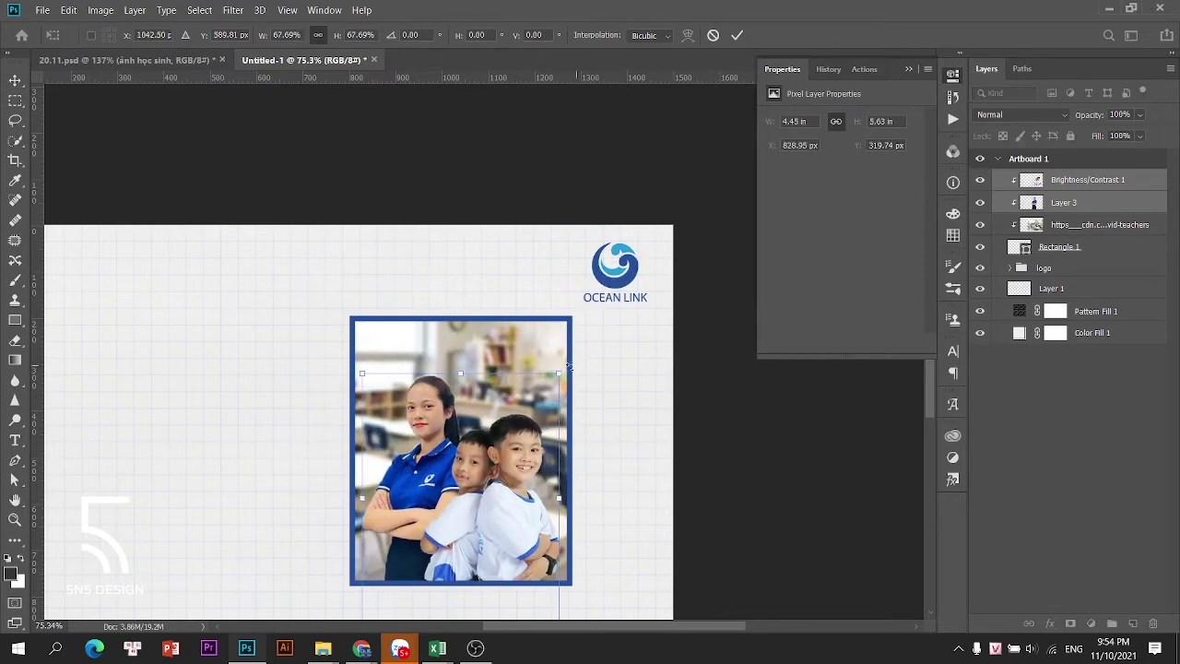
pyautogui.moveTo(559, 372); pyautogui.dragTo(570, 360)
pyautogui.moveTo(508, 461); pyautogui.dragTo(503, 463)
pyautogui.press('Return')
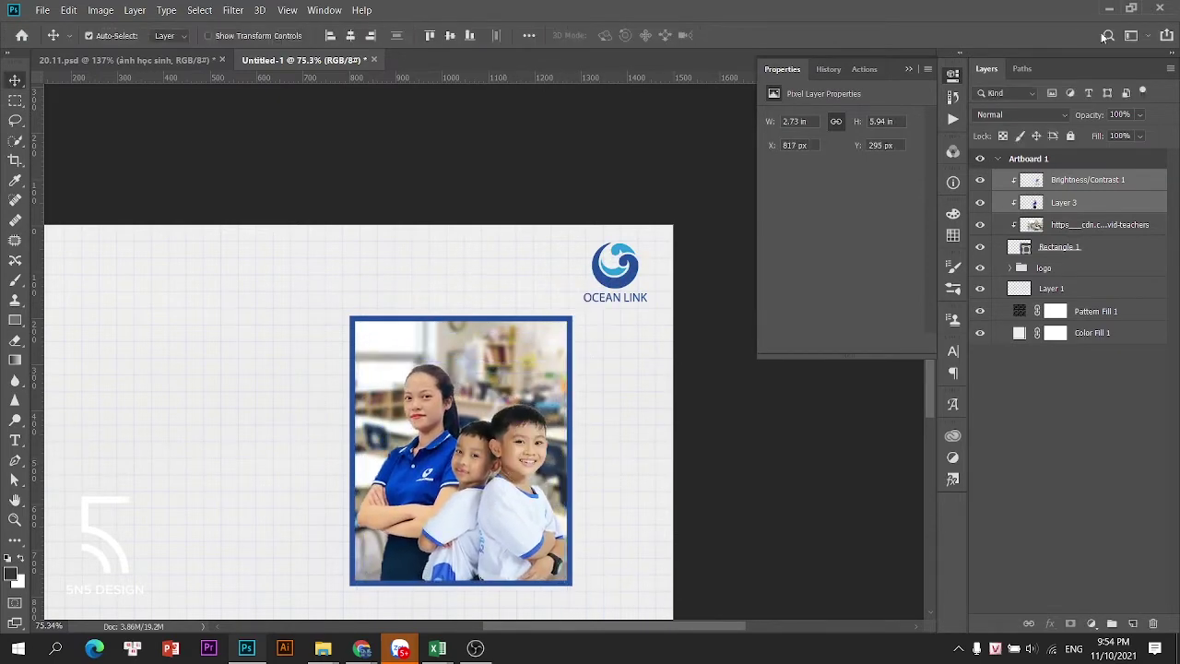
# Open the blending options of the frame's rectangle layer
pyautogui.click(1060, 247)
pyautogui.rightClick(1060, 247)
pyautogui.press('Escape')
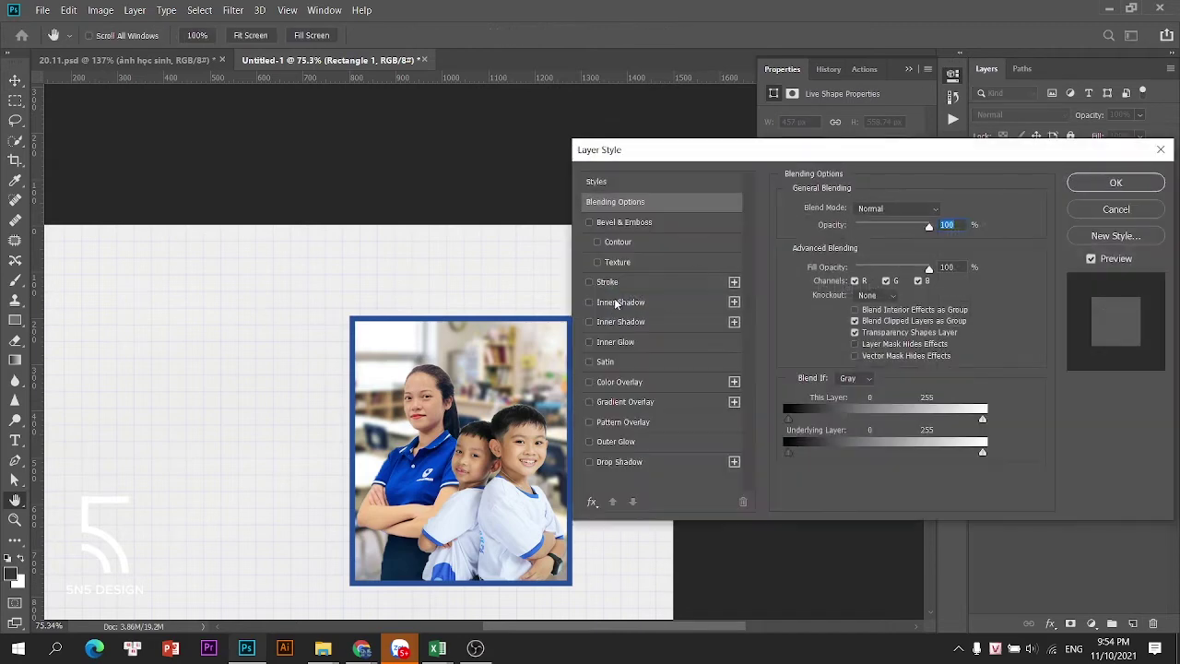
pyautogui.click(619, 302)
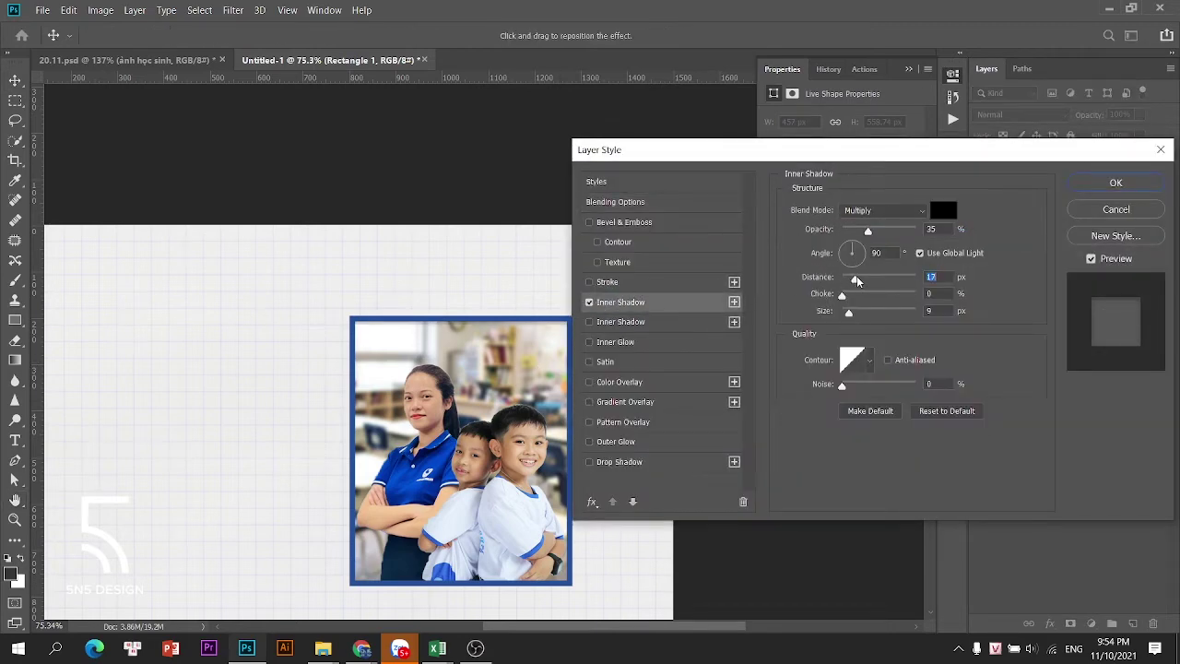
pyautogui.moveTo(858, 280); pyautogui.dragTo(879, 282)
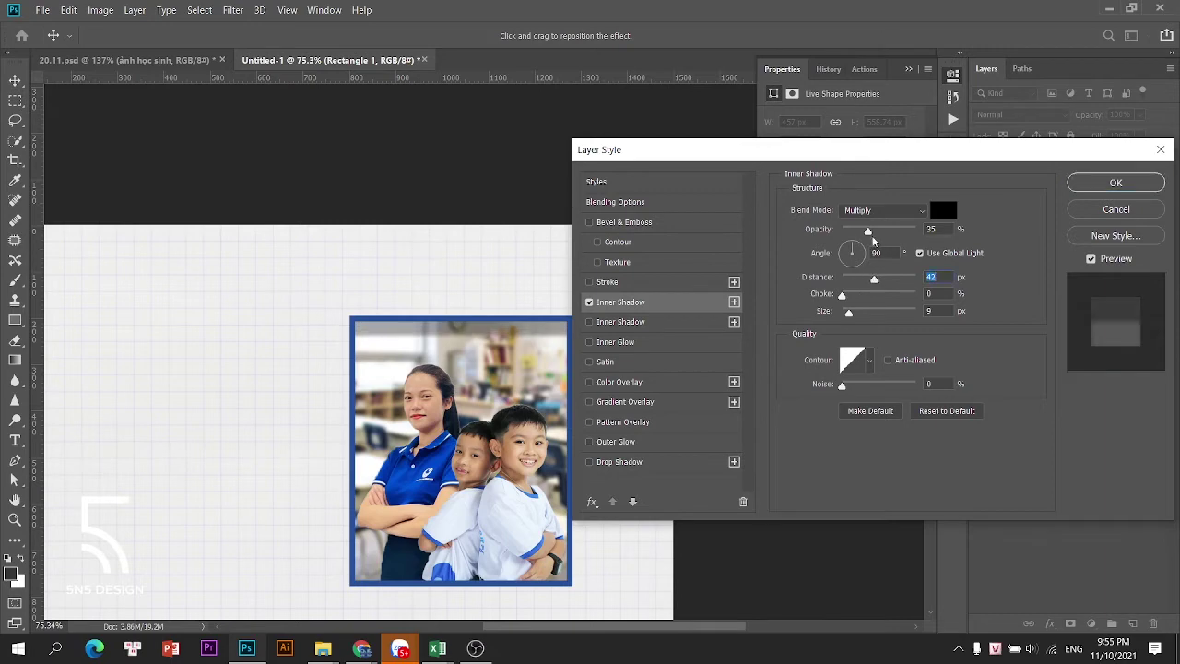
pyautogui.moveTo(870, 233); pyautogui.dragTo(927, 236)
pyautogui.moveTo(876, 281); pyautogui.dragTo(839, 282)
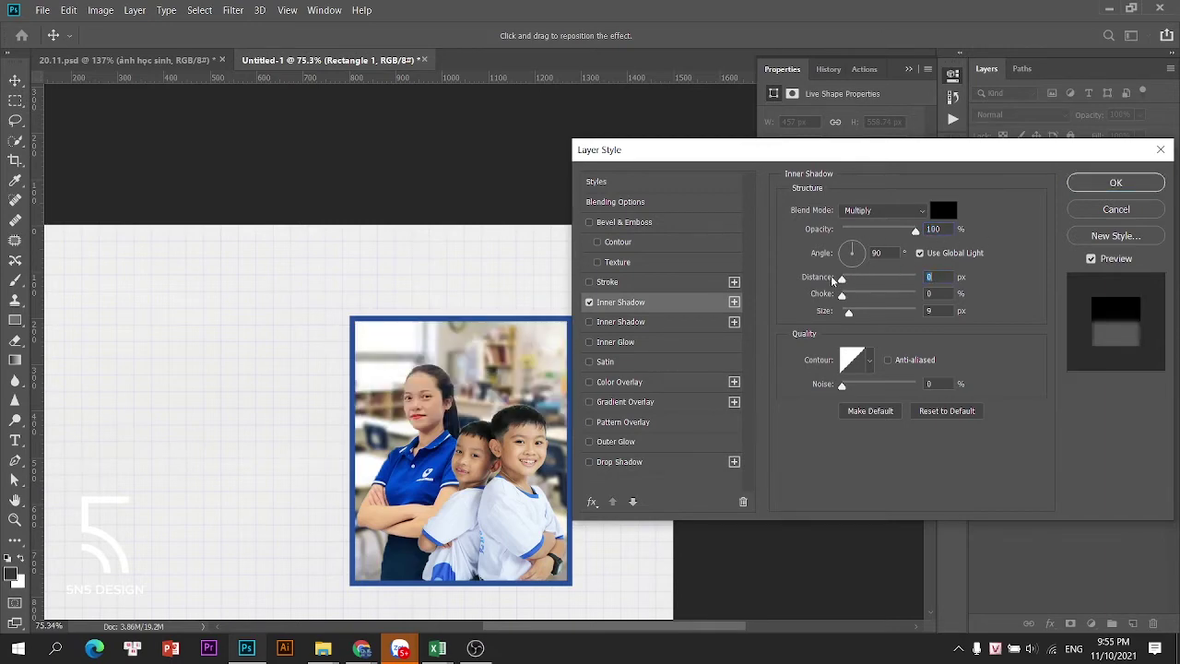
pyautogui.click(595, 303)
# Give the frame rectangle a black Inner Glow in Multiply mode with 100% opacity and a size of 35 px
pyautogui.click(590, 343)
pyautogui.click(601, 344)
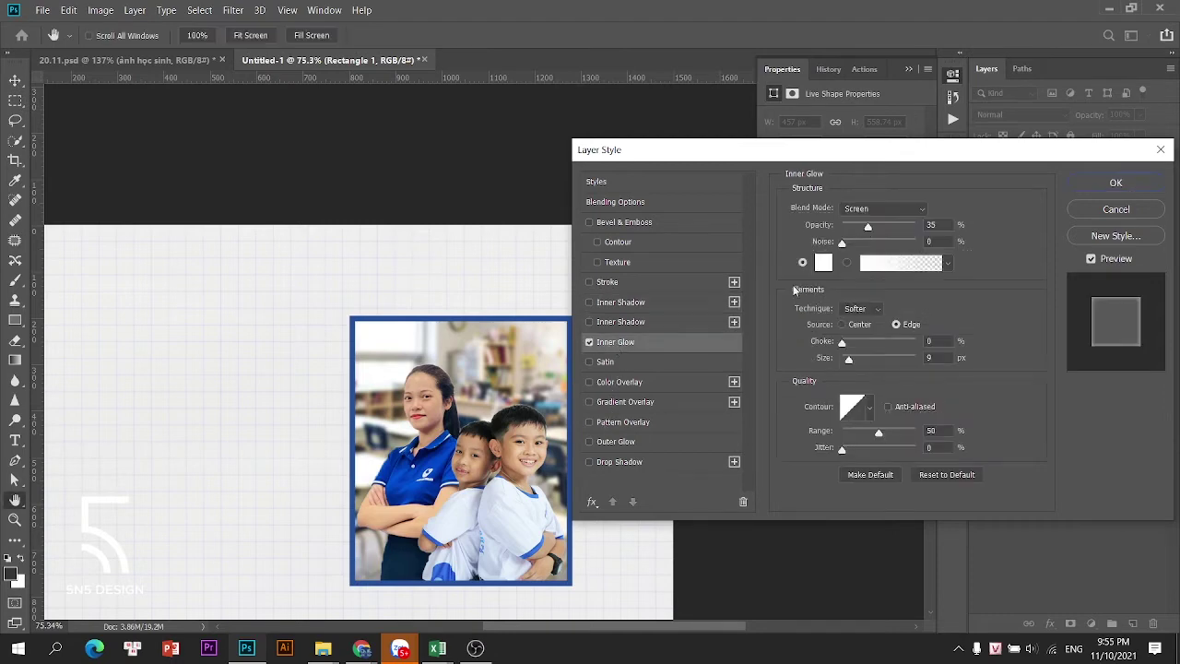
pyautogui.click(881, 210)
pyautogui.click(853, 268)
pyautogui.click(831, 266)
pyautogui.moveTo(832, 266); pyautogui.dragTo(882, 425)
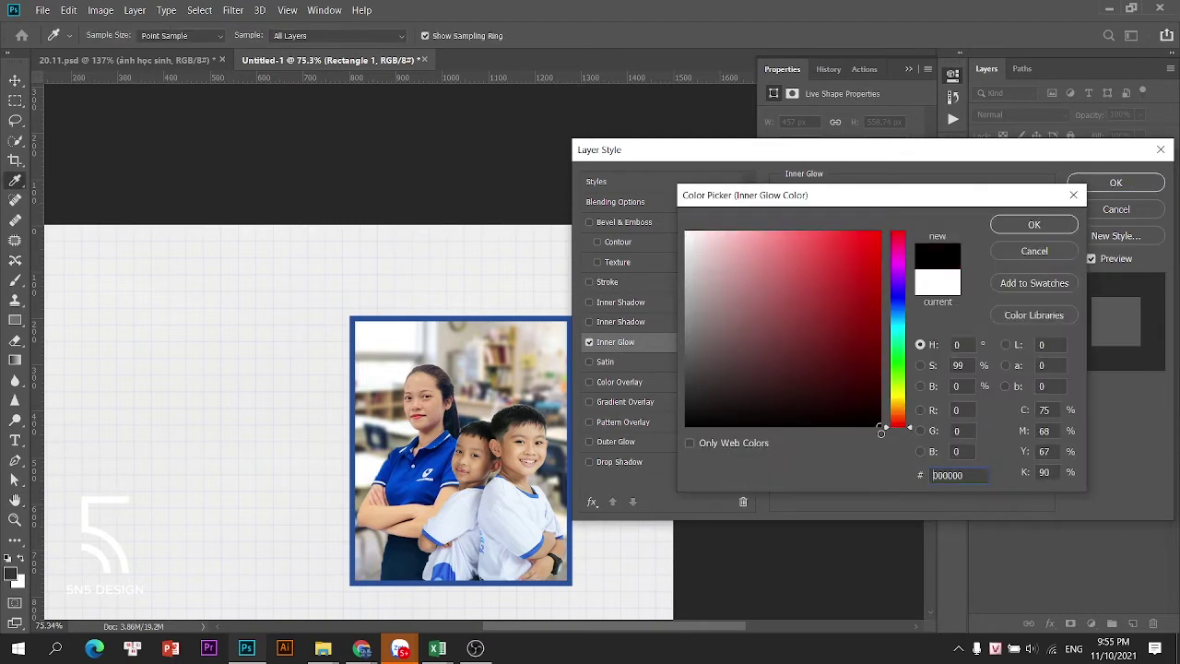
pyautogui.click(1014, 225)
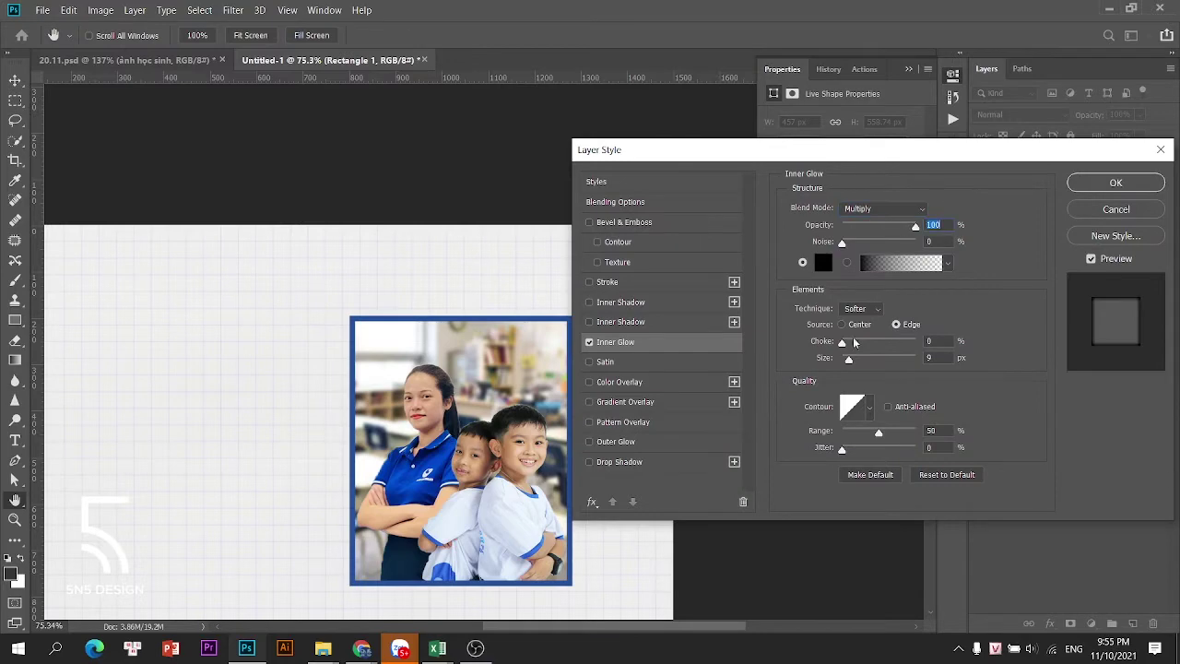
pyautogui.moveTo(848, 358)
pyautogui.mouseDown()
pyautogui.moveTo(870, 361)
pyautogui.moveTo(856, 358)
pyautogui.mouseUp()
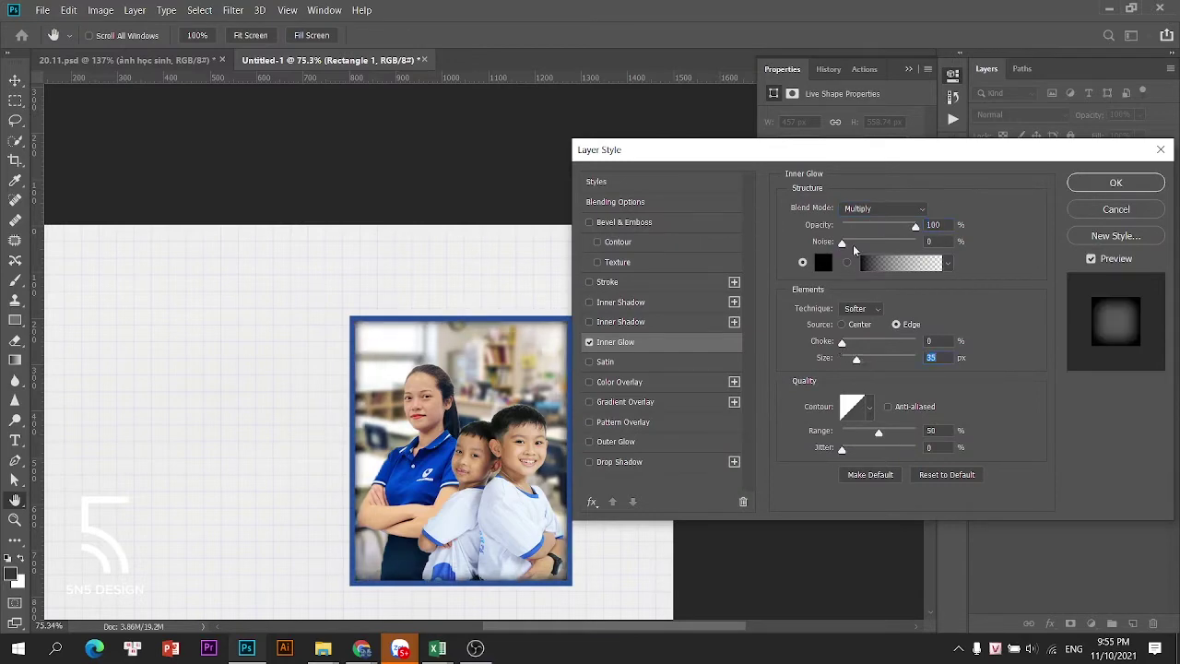
# Recolor the inner glow with the blue sampled from the frame's border, reduce its opacity slightly and apply the layer style
pyautogui.click(823, 262)
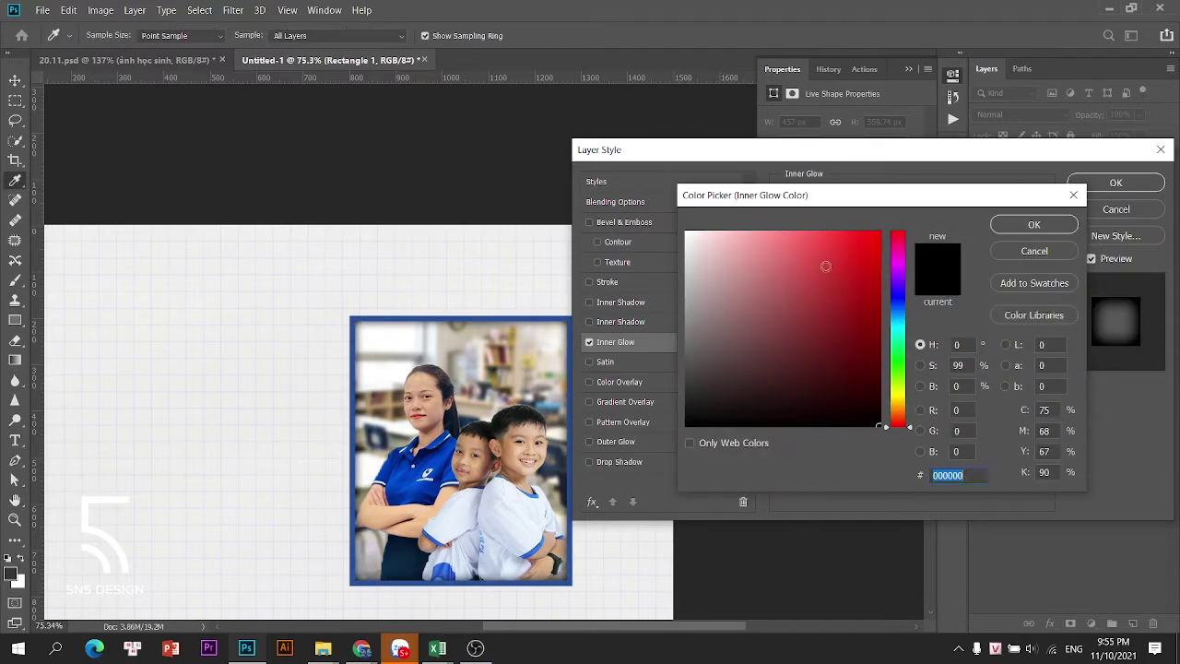
pyautogui.click(353, 329)
pyautogui.click(1032, 225)
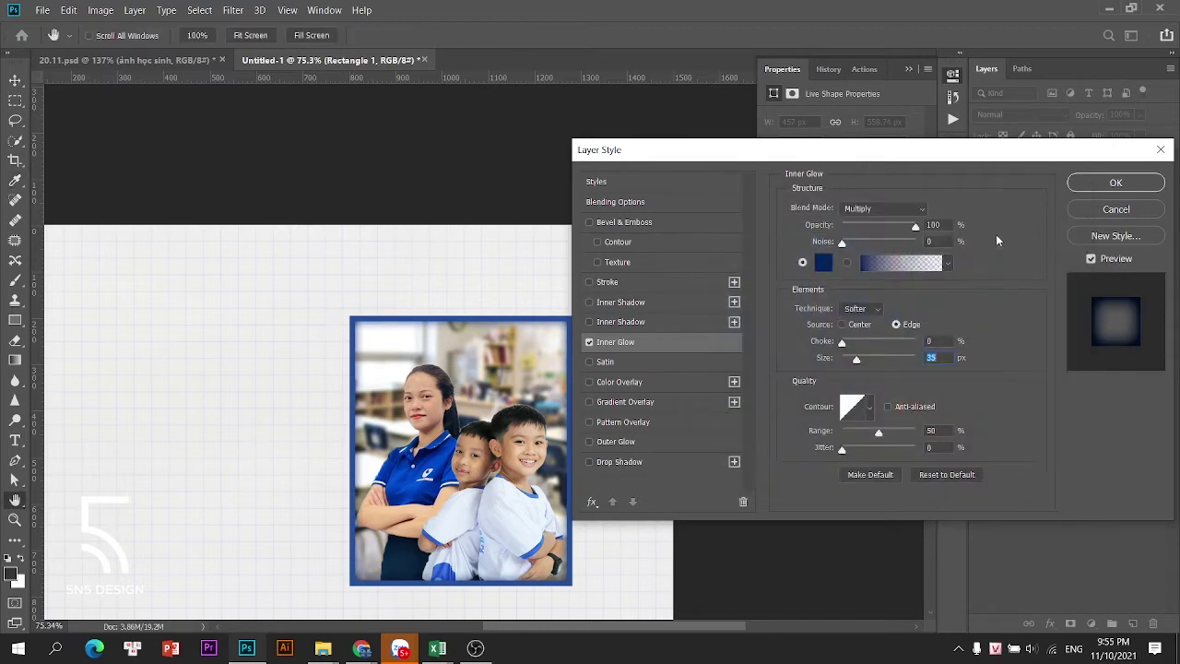
pyautogui.click(856, 358)
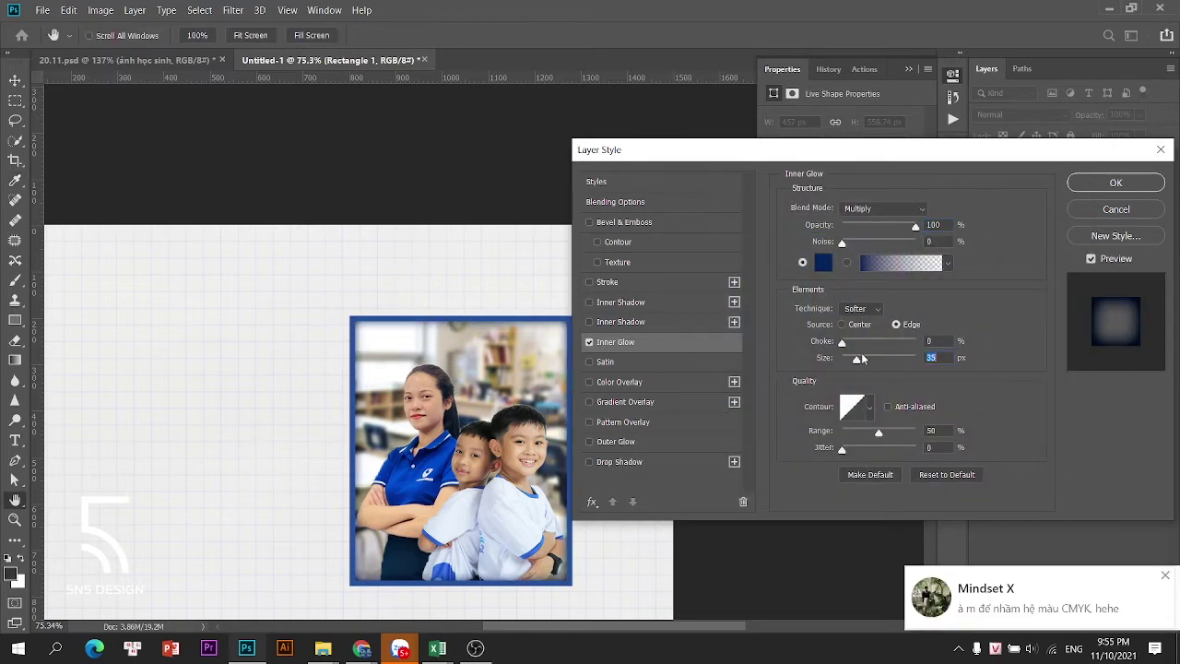
pyautogui.moveTo(917, 229); pyautogui.dragTo(913, 231)
pyautogui.click(1115, 183)
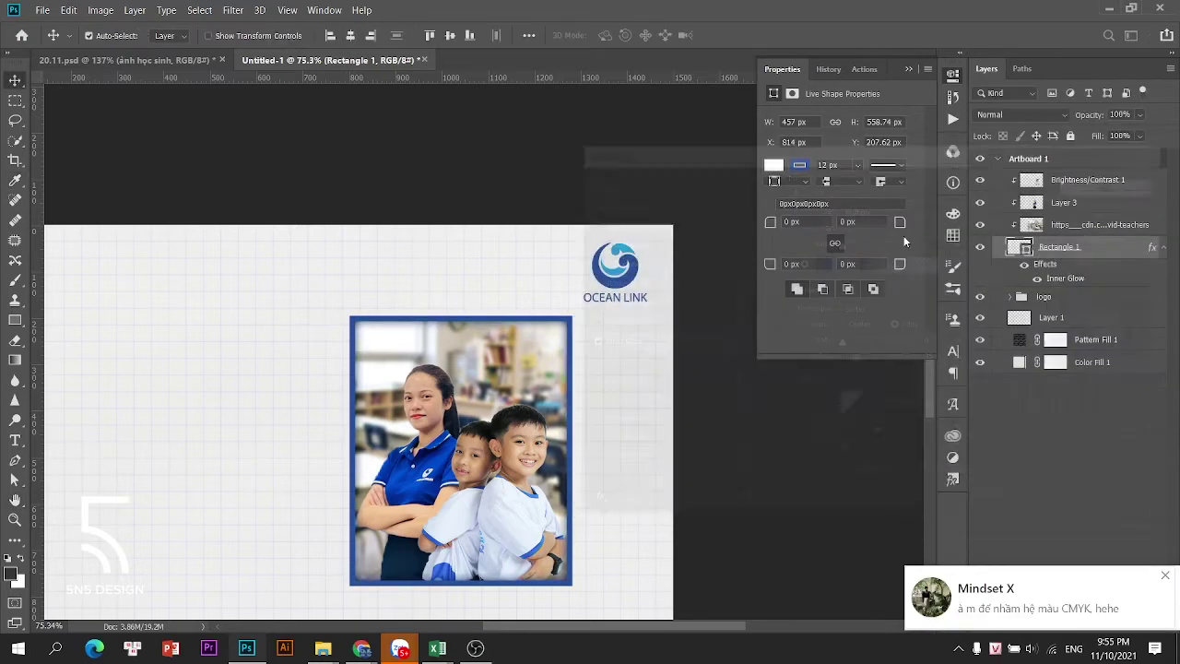
# Group the frame rectangle with its clipped photo layers and name the group "khung ảnh"
pyautogui.keyDown('shift'); pyautogui.click(1075, 180); pyautogui.keyUp('shift')
pyautogui.hotkey('ctrl', 'g')
pyautogui.doubleClick(1049, 178)
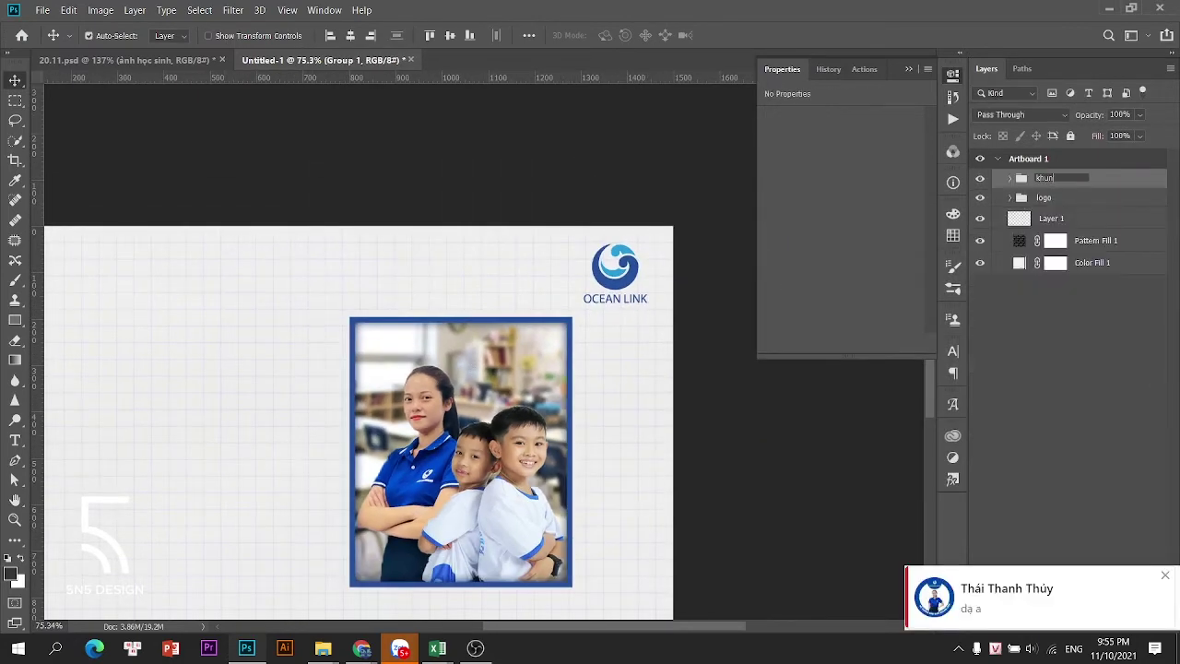
pyautogui.press('Return')
# Move the framed photo group slightly up and to the right on the artboard
pyautogui.scroll(-4, 1060, 117)
pyautogui.hotkey('ctrl', 't')
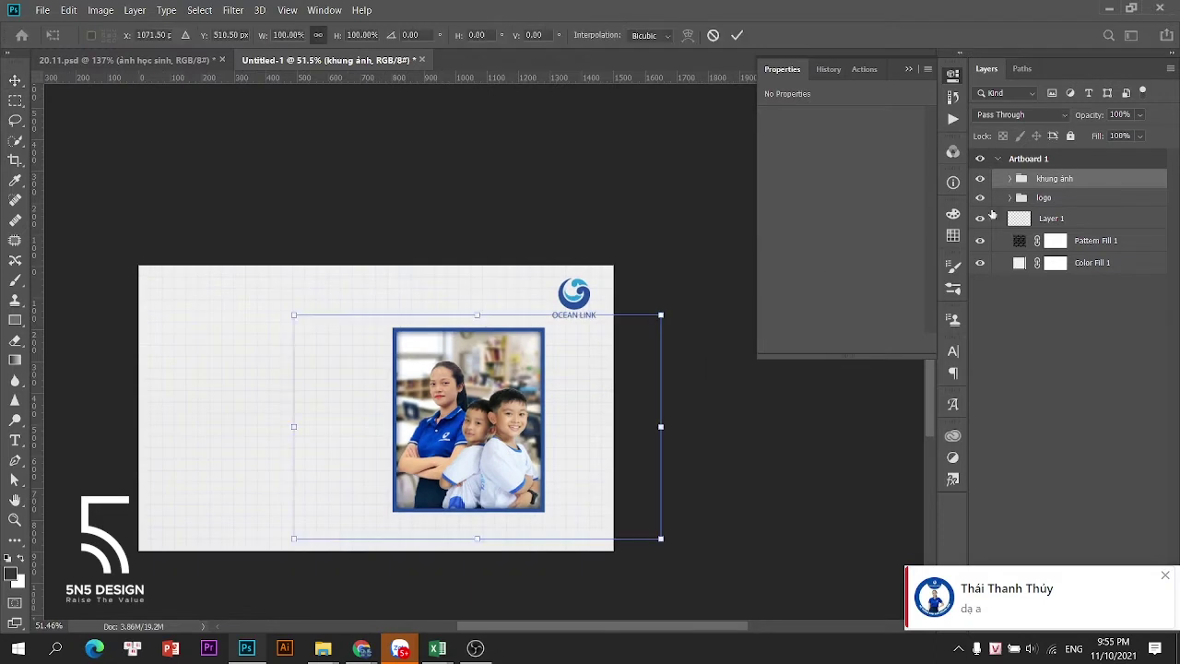
pyautogui.moveTo(511, 367); pyautogui.dragTo(517, 344)
pyautogui.press('Return')
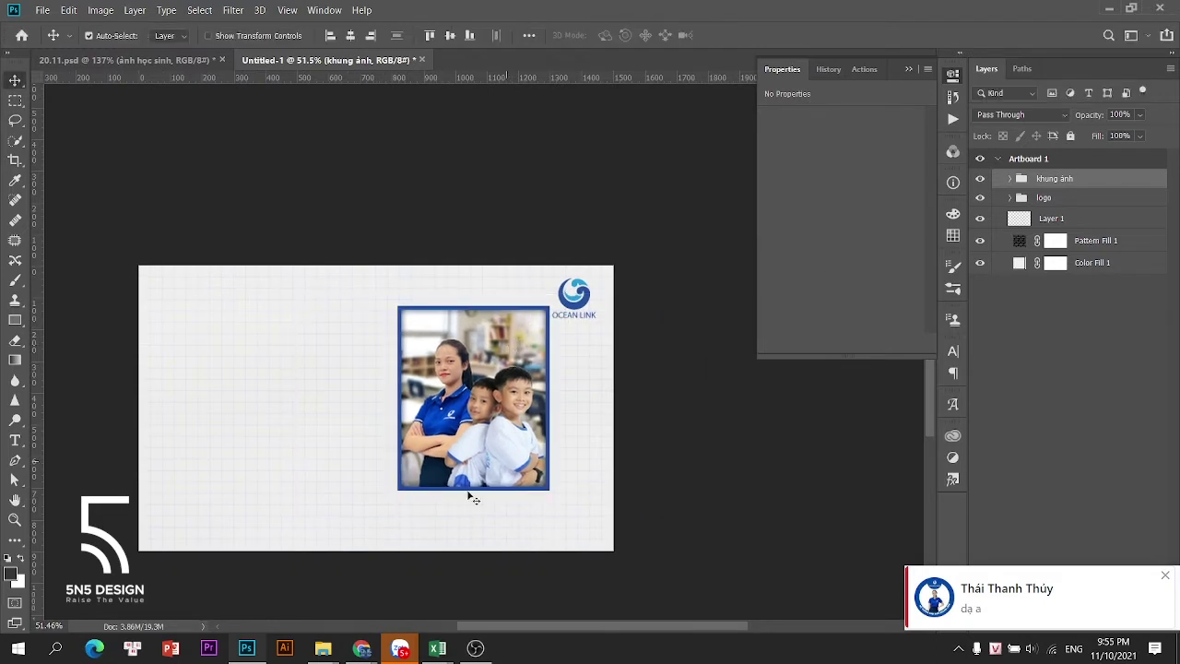
# Bring the logo group above the khung ảnh group and merge it into a single layer
pyautogui.scroll(4, 514, 299)
pyautogui.click(627, 301)
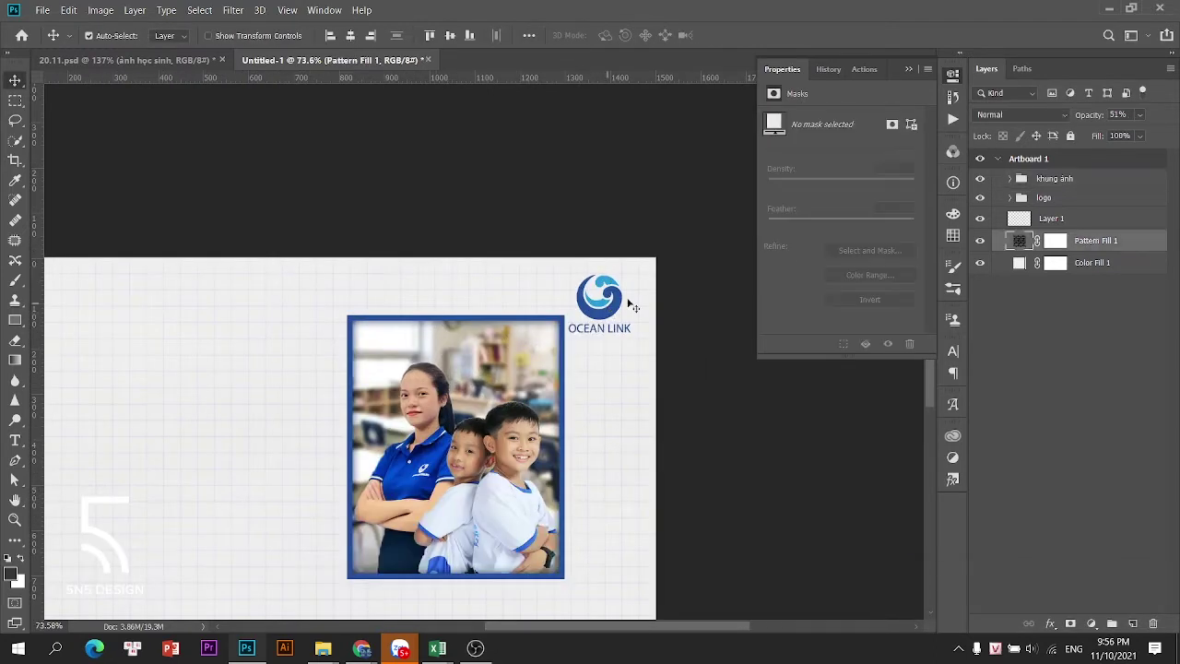
pyautogui.click(1050, 198)
pyautogui.hotkey('ctrl', ']')
pyautogui.hotkey('ctrl', 'e')
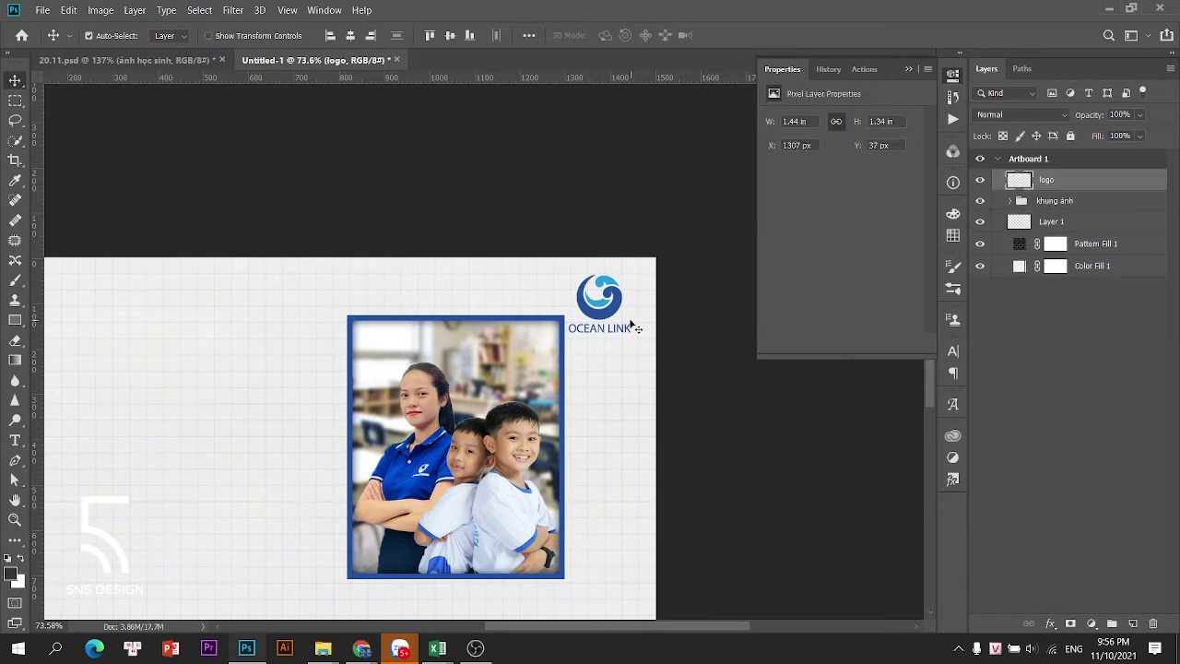
# Move the logo up and scale it down to about 1.25 × 1.17 in beside the frame's upper-right corner
pyautogui.moveTo(613, 309)
pyautogui.mouseDown()
pyautogui.moveTo(628, 303)
pyautogui.moveTo(192, 316)
pyautogui.moveTo(612, 293)
pyautogui.mouseUp()
pyautogui.scroll(-3, 624, 302)
pyautogui.scroll(4, 598, 341)
pyautogui.click(650, 259)
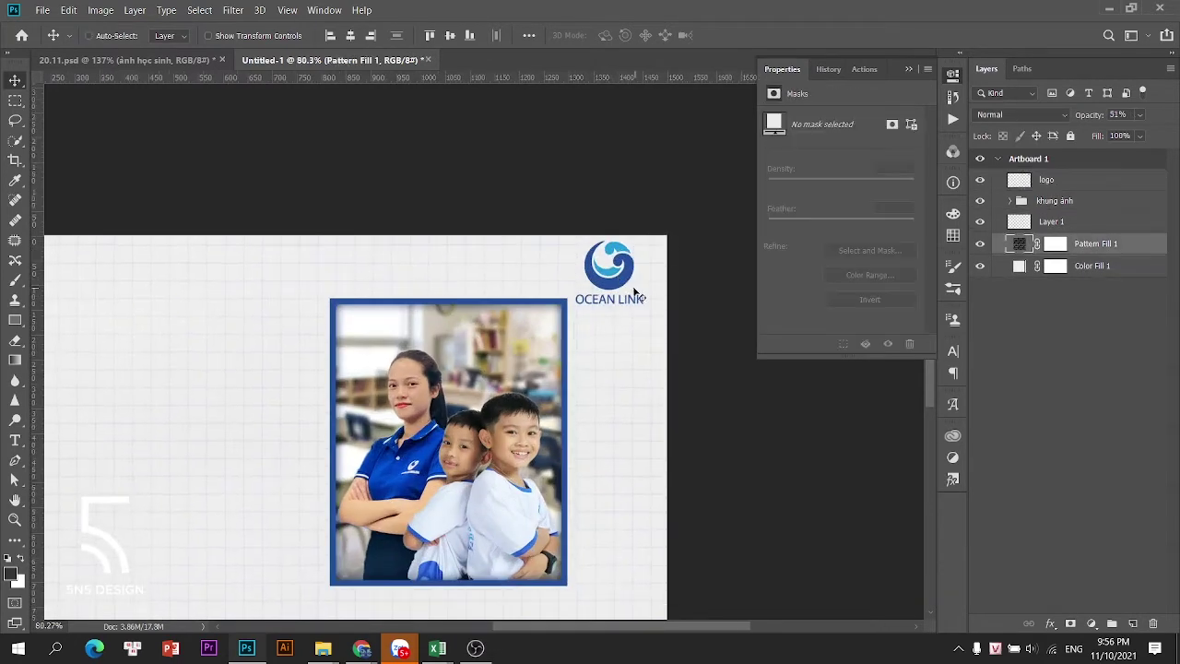
pyautogui.click(625, 275)
pyautogui.hotkey('ctrl', 't')
pyautogui.moveTo(576, 305); pyautogui.dragTo(633, 292)
pyautogui.press('Return')
pyautogui.scroll(-3, 542, 325)
pyautogui.scroll(2, 323, 323)
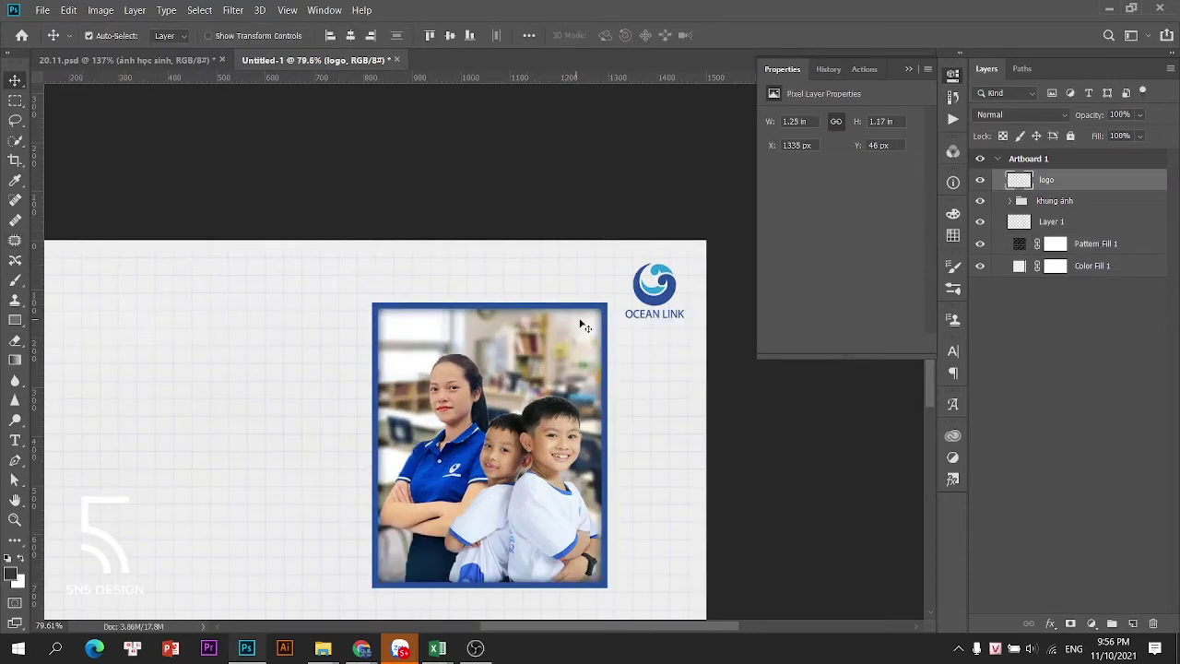
# Expand the khung ảnh group and draw a rectangle about 133 × 38 px at the frame's upper-left corner
pyautogui.click(1012, 201)
pyautogui.click(1056, 305)
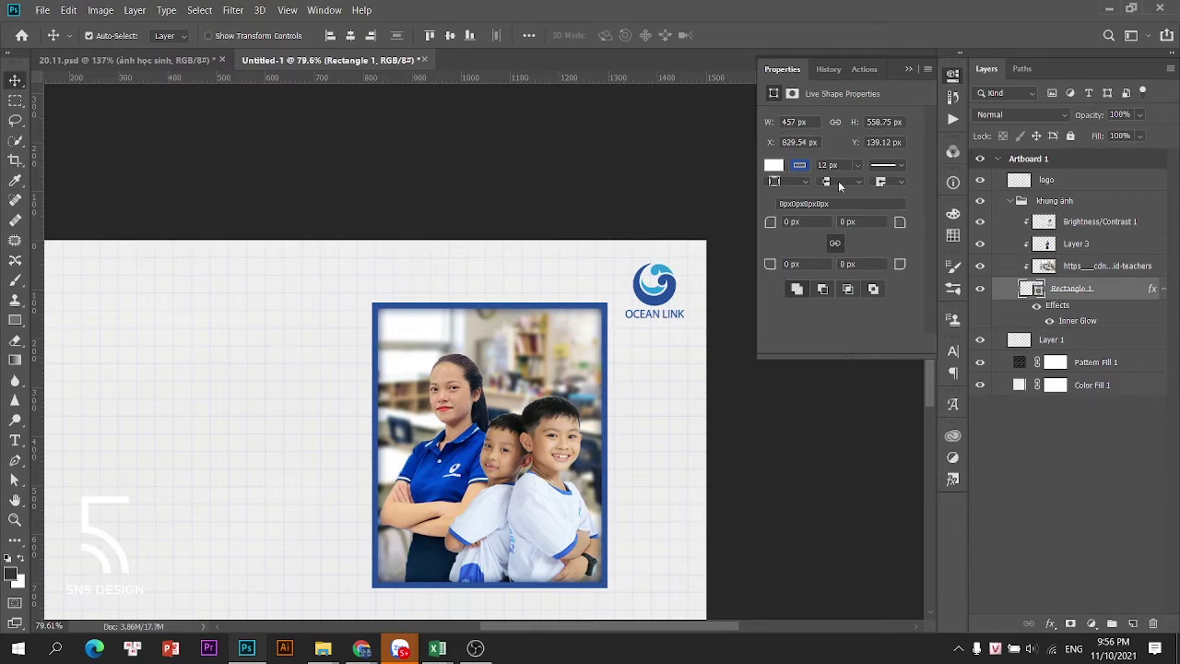
pyautogui.click(476, 160)
pyautogui.scroll(2, 198, 258)
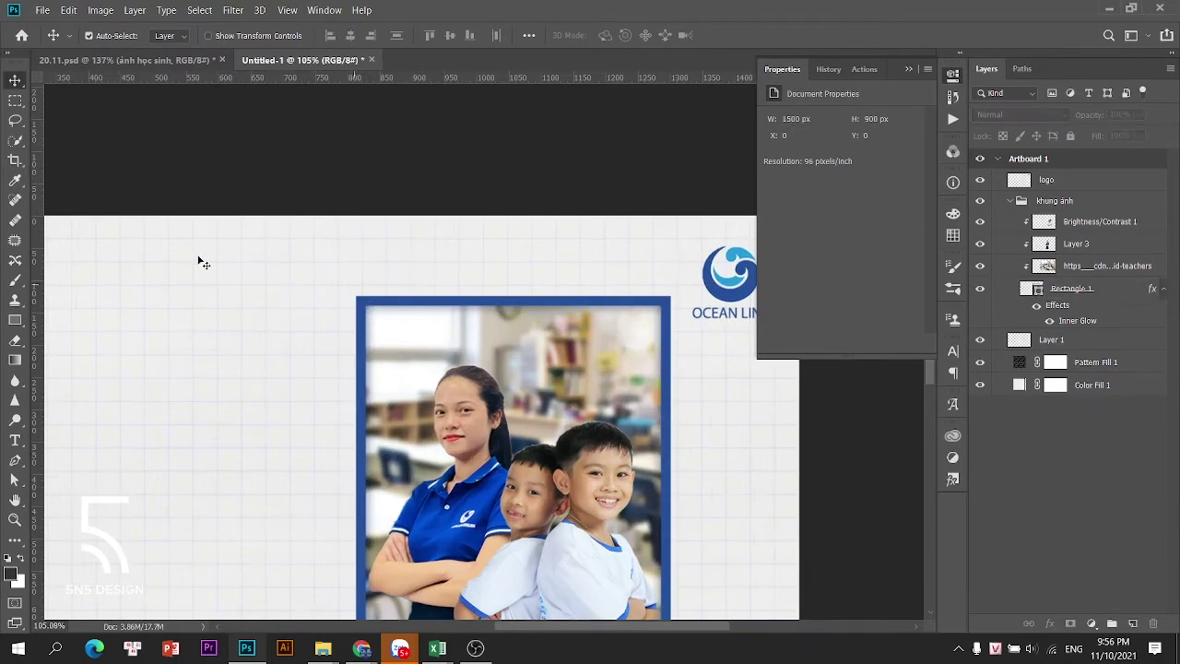
pyautogui.click(15, 320)
pyautogui.moveTo(297, 273)
pyautogui.mouseDown()
pyautogui.moveTo(413, 298)
pyautogui.moveTo(385, 297)
pyautogui.mouseUp()
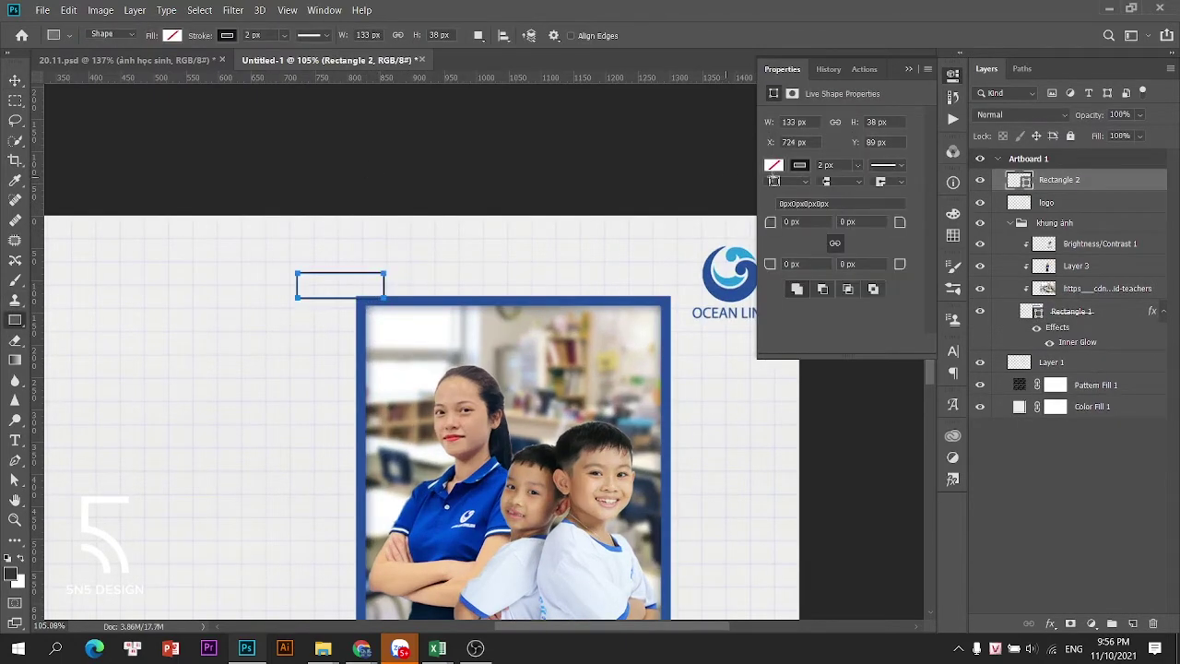
# Remove the new rectangle's stroke and fill it with a darker shade of the frame's blue
pyautogui.click(800, 165)
pyautogui.click(783, 195)
pyautogui.click(774, 166)
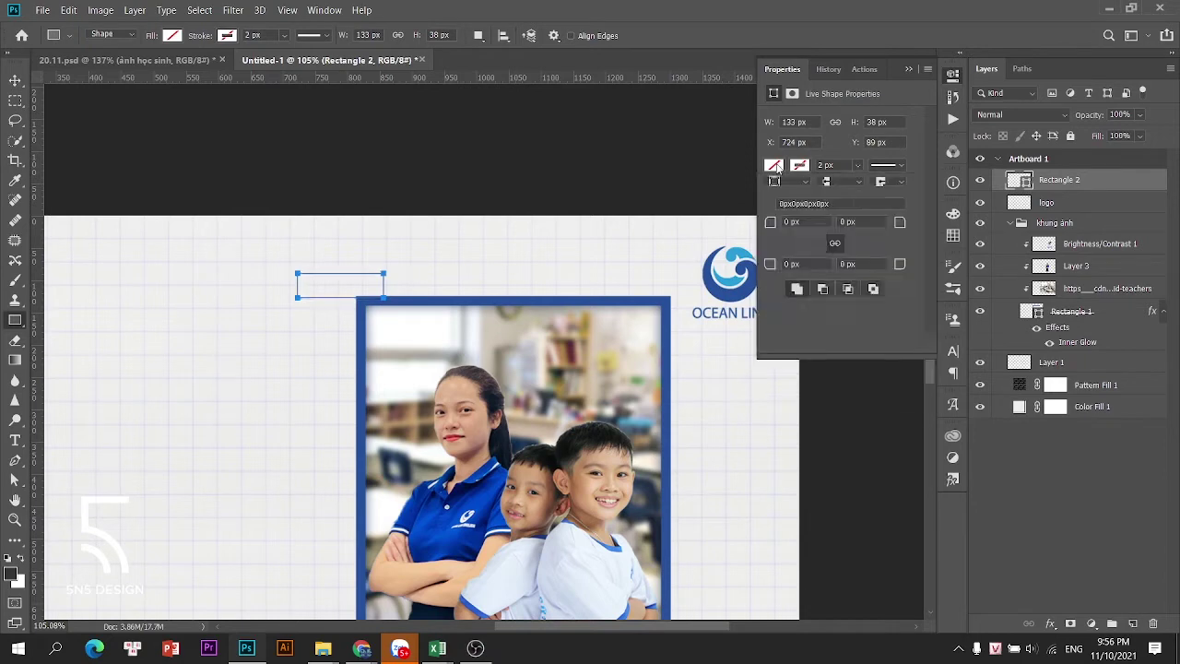
pyautogui.click(785, 246)
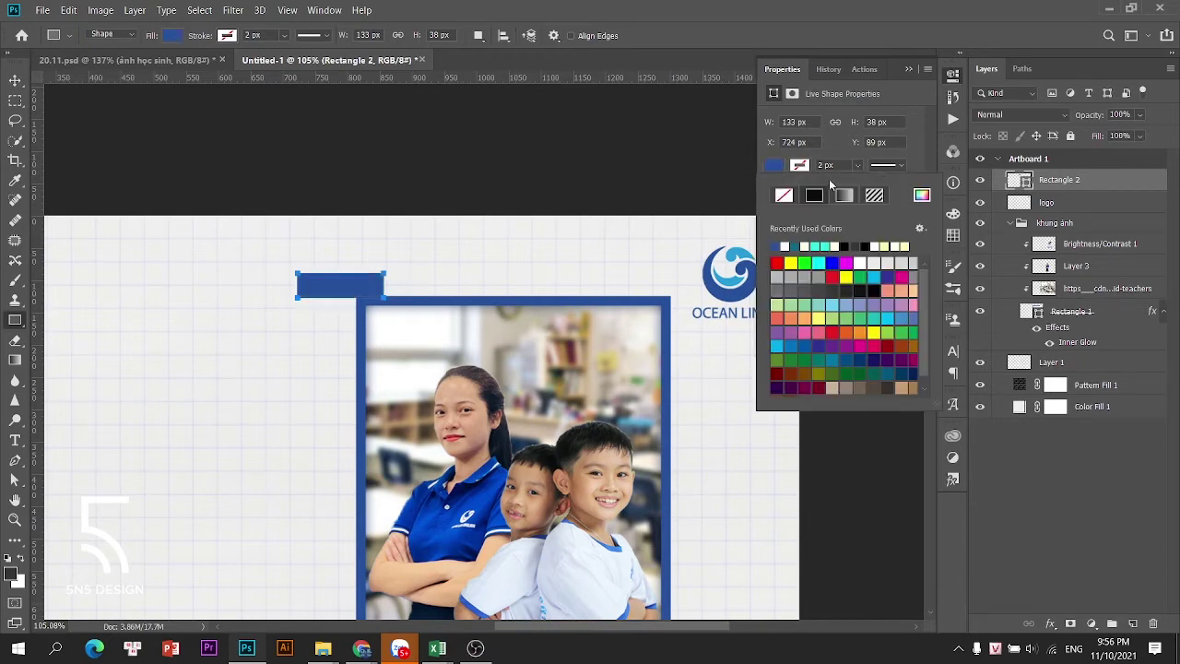
pyautogui.click(922, 194)
pyautogui.click(1034, 225)
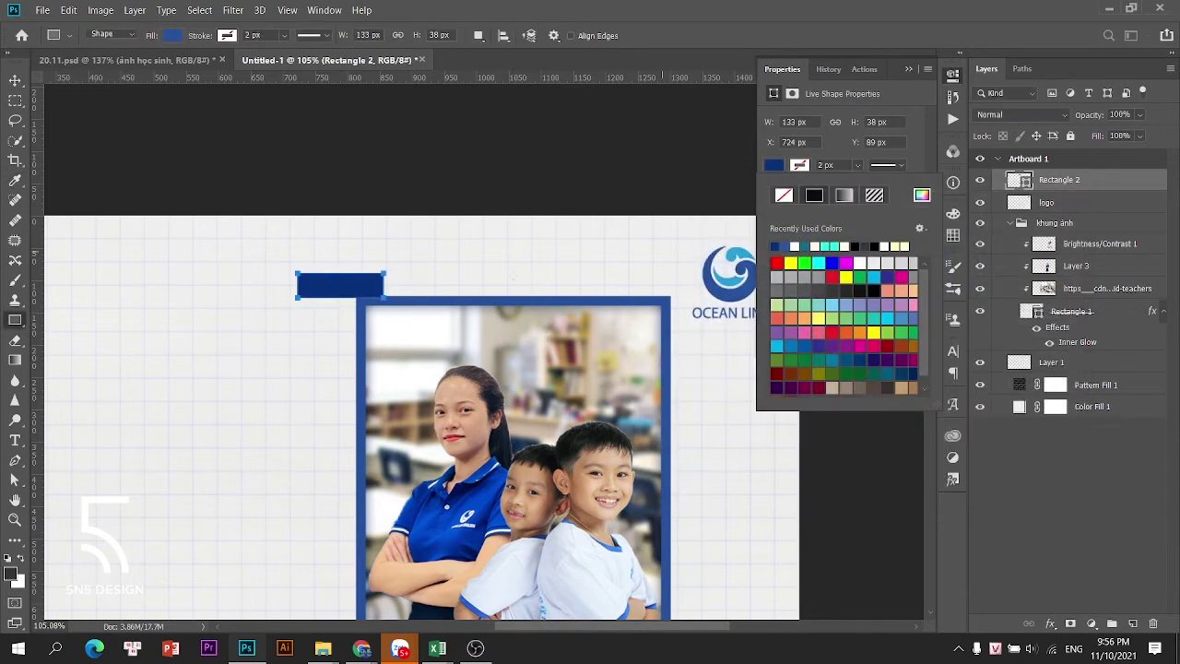
# Rotate the dark blue strip and place it diagonally across the frame's upper-left corner
pyautogui.hotkey('ctrl', 't')
pyautogui.moveTo(409, 264); pyautogui.dragTo(402, 310)
pyautogui.press('Return')
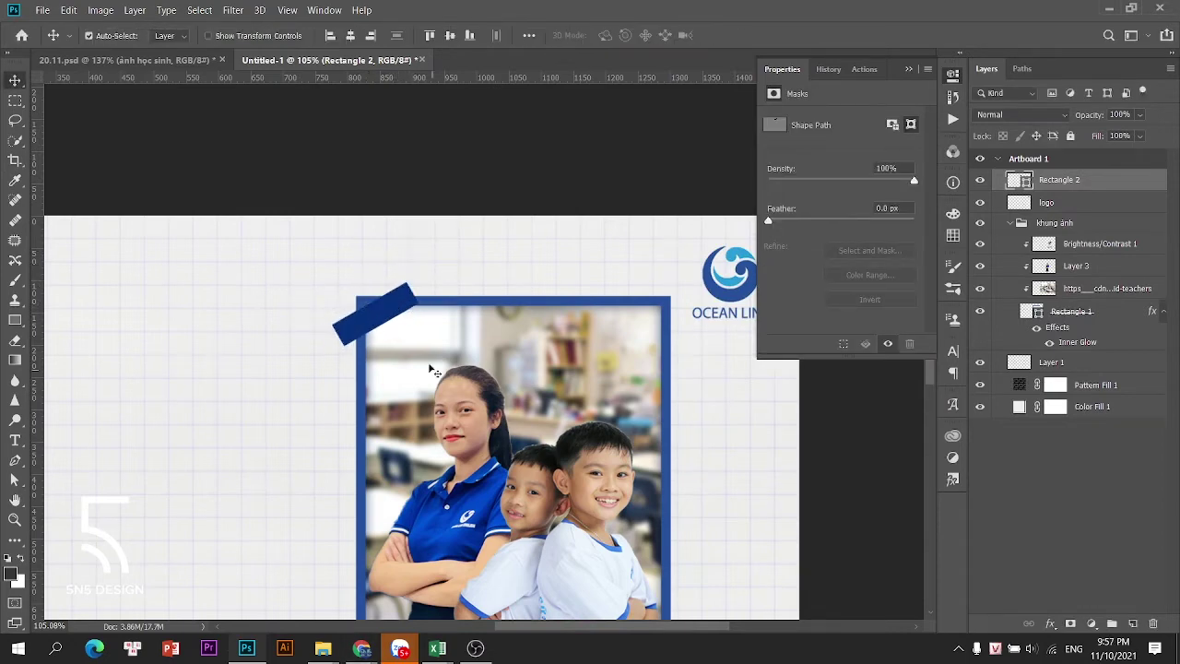
# Change the corner strip's fill to a deeper navy blue
pyautogui.click(15, 319)
pyautogui.click(167, 36)
pyautogui.click(244, 65)
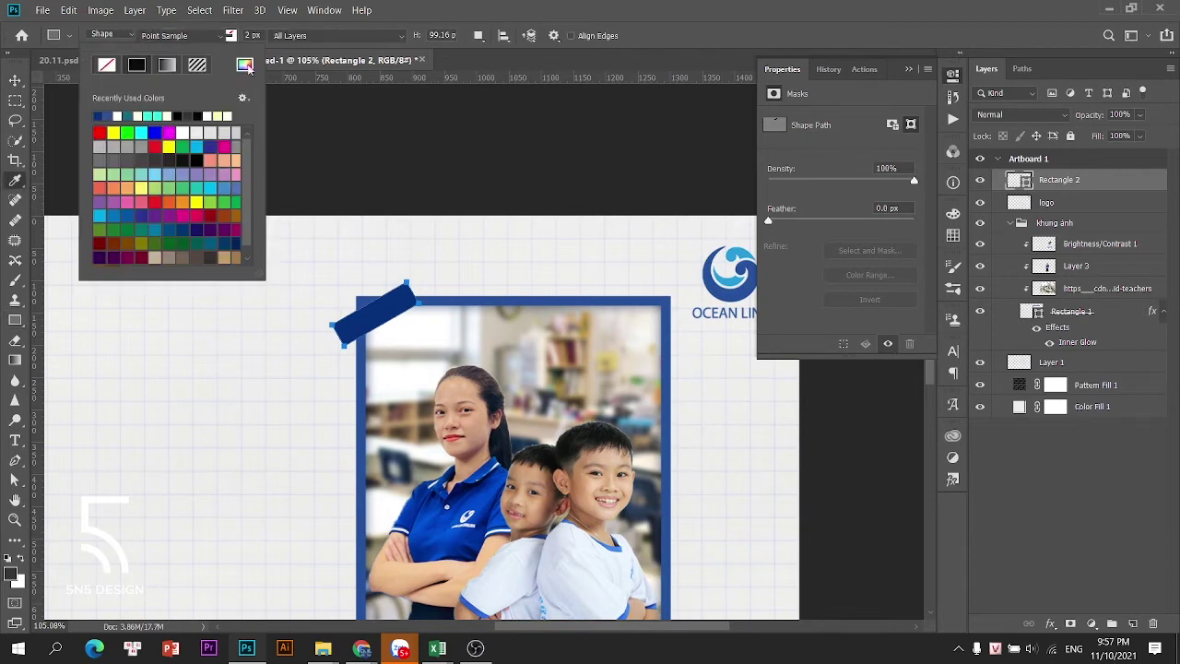
pyautogui.click(879, 369)
pyautogui.click(1057, 224)
pyautogui.click(606, 212)
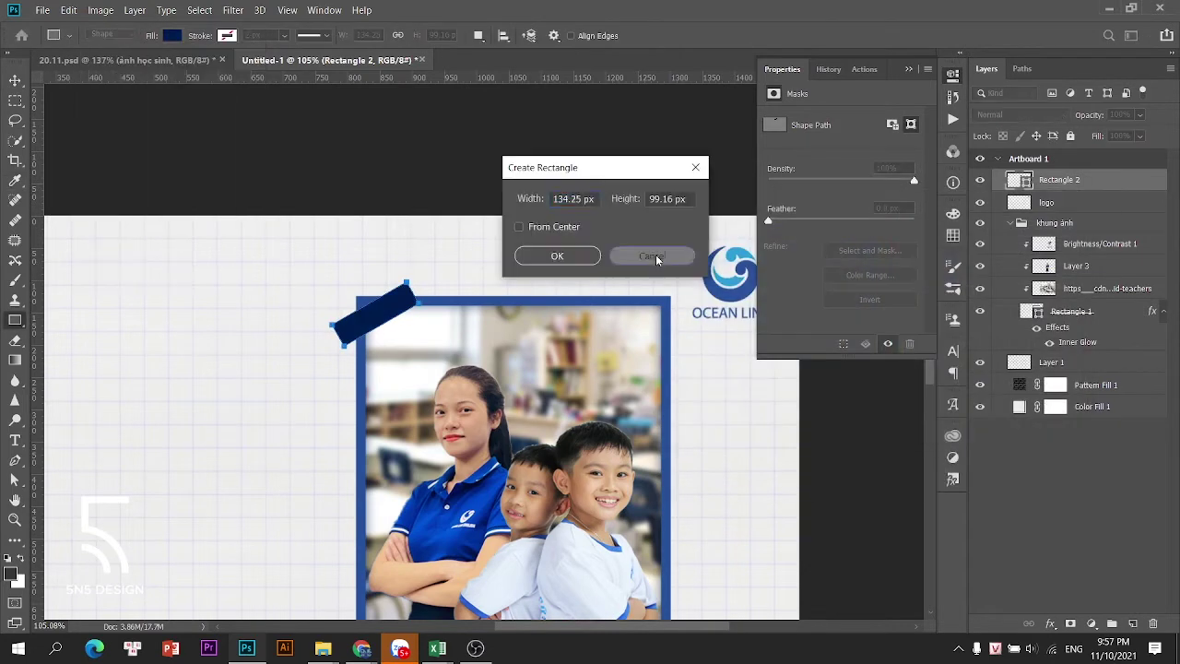
pyautogui.click(659, 259)
# Try to transform the navy corner strip, cancel the change and delete the strip
pyautogui.click(15, 82)
pyautogui.scroll(3, 338, 309)
pyautogui.hotkey('ctrl', 't')
pyautogui.moveTo(447, 358); pyautogui.dragTo(431, 341)
pyautogui.press('Escape')
pyautogui.scroll(-3, 430, 344)
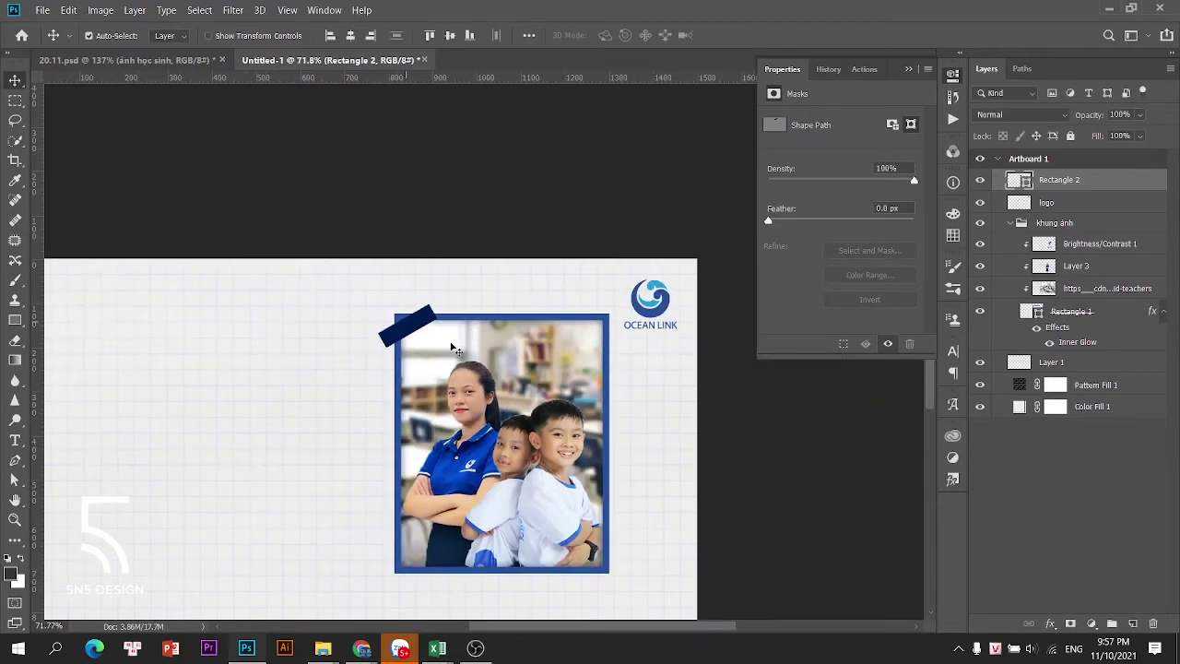
pyautogui.press('Delete')
# Draw a smaller rectangle about 92 × 25 px above the frame and fill it with the recently used dark navy
pyautogui.click(15, 320)
pyautogui.moveTo(424, 290); pyautogui.dragTo(464, 300)
pyautogui.press('v')
pyautogui.scroll(2, 446, 293)
pyautogui.click(776, 166)
pyautogui.click(775, 246)
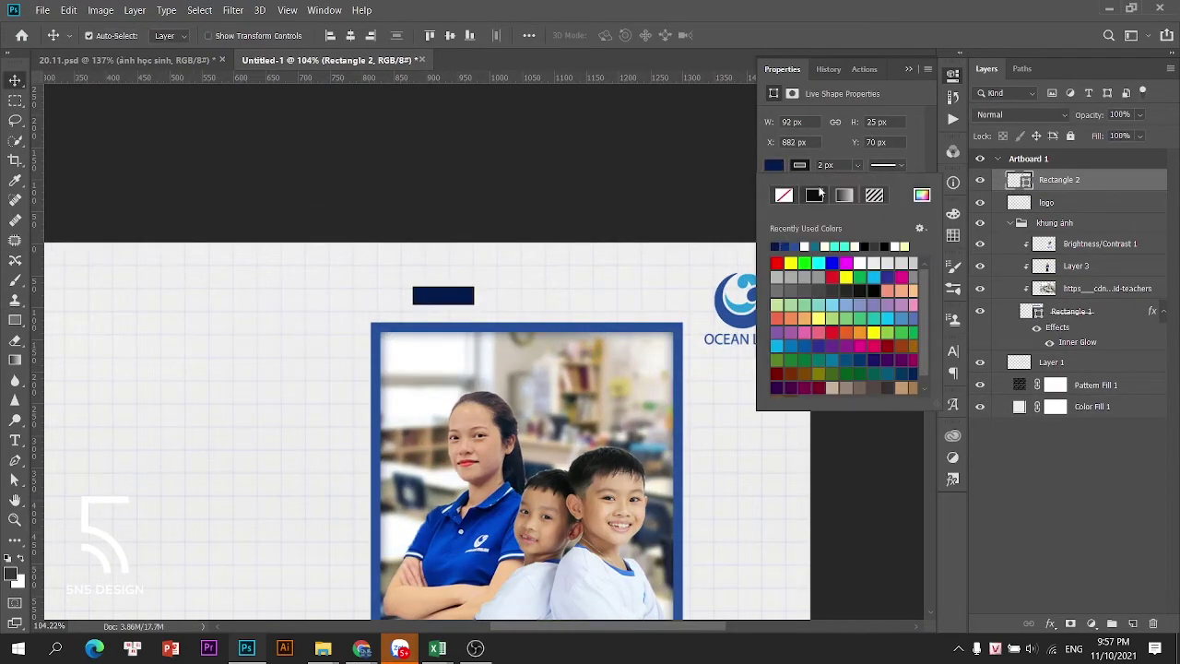
pyautogui.click(784, 162)
# Place the small navy strip diagonally across the frame's upper-left corner and copy it to the upper-right corner
pyautogui.moveTo(446, 295)
pyautogui.mouseDown()
pyautogui.moveTo(415, 336)
pyautogui.moveTo(433, 297)
pyautogui.mouseUp()
pyautogui.hotkey('ctrl', 't')
pyautogui.moveTo(415, 342); pyautogui.dragTo(670, 342)
pyautogui.press('Return')
# Flip the copied strip horizontally and align it diagonally across the frame's upper-right corner
pyautogui.hotkey('ctrl', 't')
pyautogui.rightClick(490, 344)
pyautogui.click(531, 532)
pyautogui.press('Return')
pyautogui.scroll(-2, 663, 339)
pyautogui.moveTo(645, 297); pyautogui.dragTo(604, 303)
pyautogui.scroll(2, 605, 292)
pyautogui.scroll(3, 605, 300)
pyautogui.scroll(-4, 607, 273)
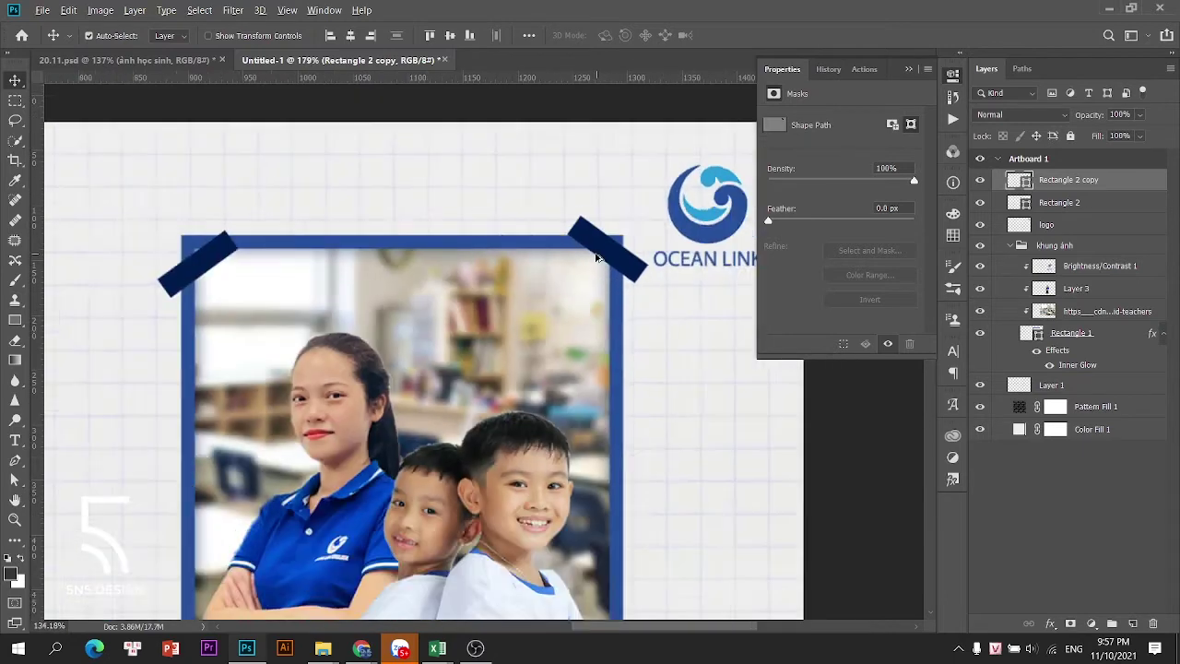
# Copy a navy strip to the frame's lower-left corner and flip it to slant across that corner
pyautogui.moveTo(382, 118); pyautogui.dragTo(670, 465)
pyautogui.hotkey('ctrl', 't')
pyautogui.rightClick(380, 441)
pyautogui.click(410, 417)
pyautogui.press('Return')
# Duplicate the lower-left strip, flip it horizontally and place it across the frame's lower-right corner
pyautogui.hotkey('ctrl', 'j')
pyautogui.hotkey('ctrl', 't')
pyautogui.rightClick(373, 461)
pyautogui.click(424, 440)
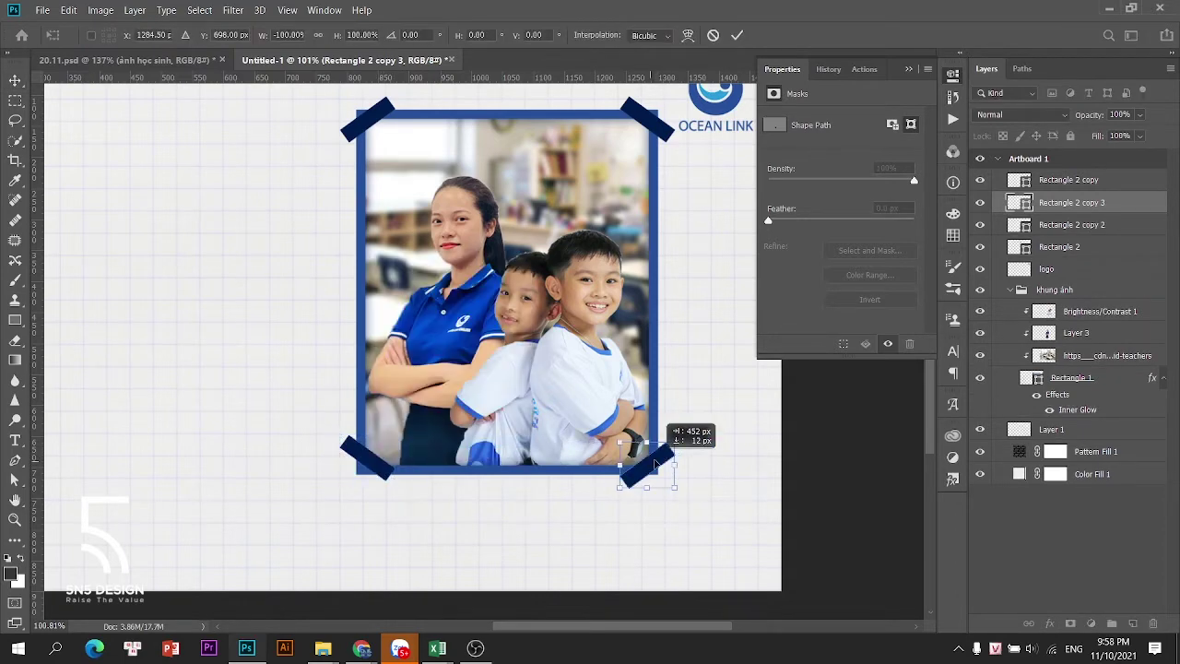
pyautogui.press('Return')
# Move all four corner strips into the khung ảnh group, collapse it and toggle its visibility to check its contents
pyautogui.click(1070, 182)
pyautogui.keyDown('shift'); pyautogui.click(1060, 247); pyautogui.keyUp('shift')
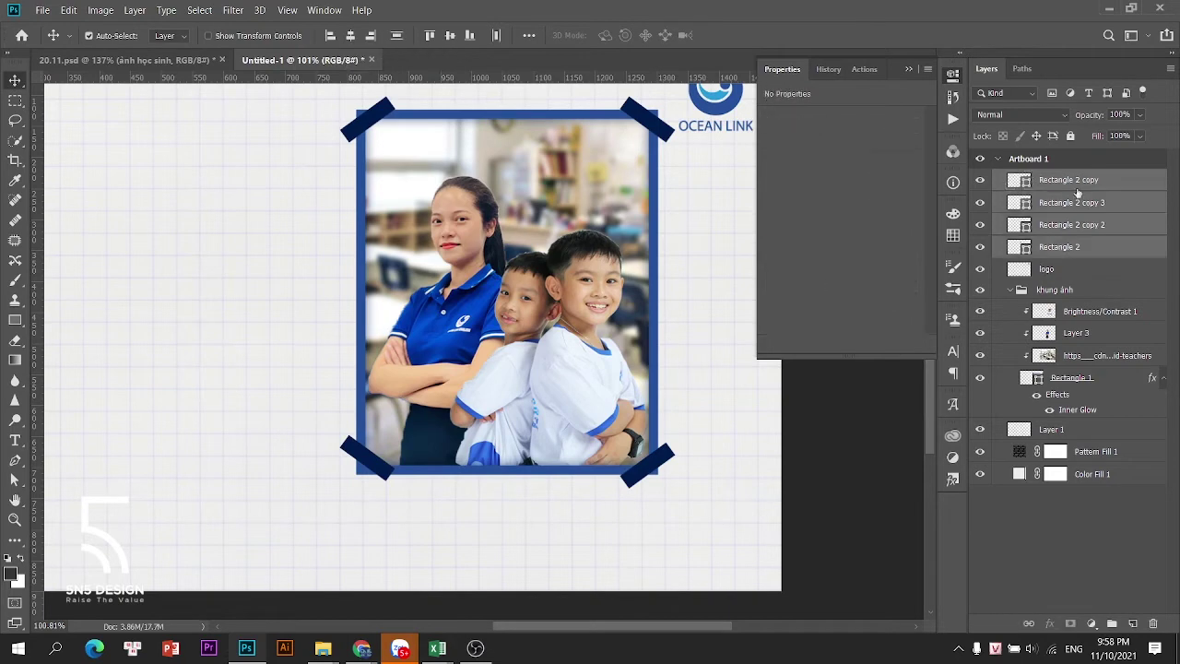
pyautogui.moveTo(1060, 247); pyautogui.dragTo(1067, 304)
pyautogui.click(1011, 201)
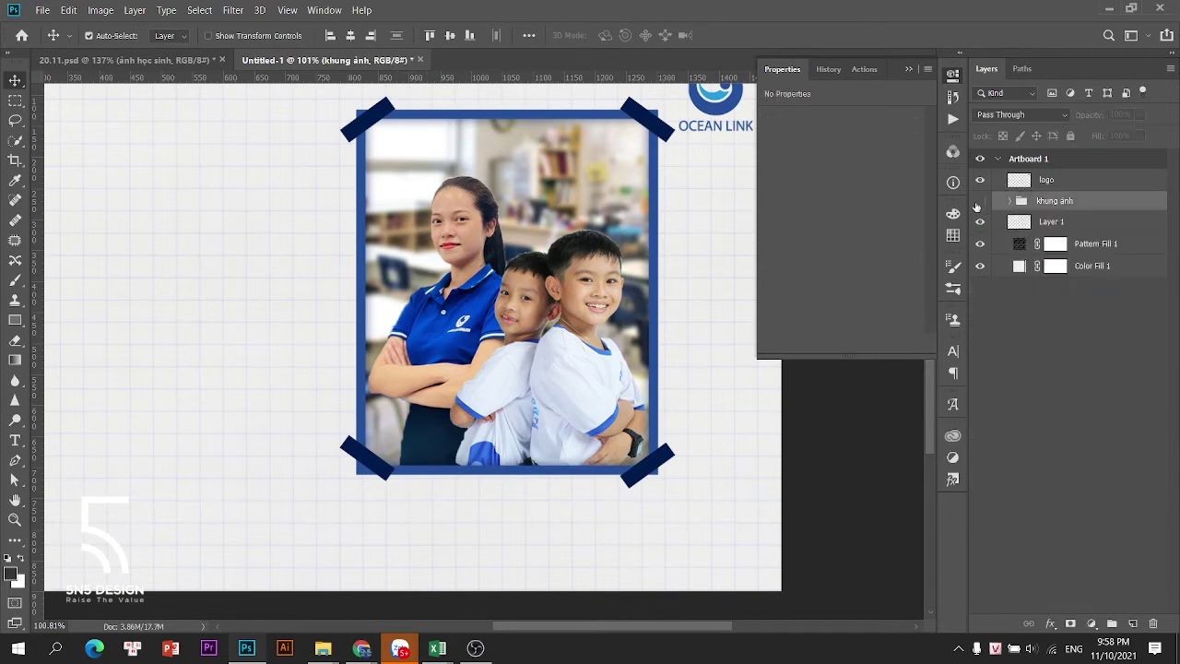
pyautogui.click(980, 201)
pyautogui.click(979, 200)
# Switch to the 20.11.psd document with the contest and prize texts
pyautogui.scroll(-5, 494, 290)
pyautogui.moveTo(390, 291); pyautogui.dragTo(489, 347)
pyautogui.scroll(4, 316, 232)
pyautogui.moveTo(249, 230); pyautogui.dragTo(167, 227)
pyautogui.click(397, 650)
pyautogui.click(249, 638)
pyautogui.click(175, 61)
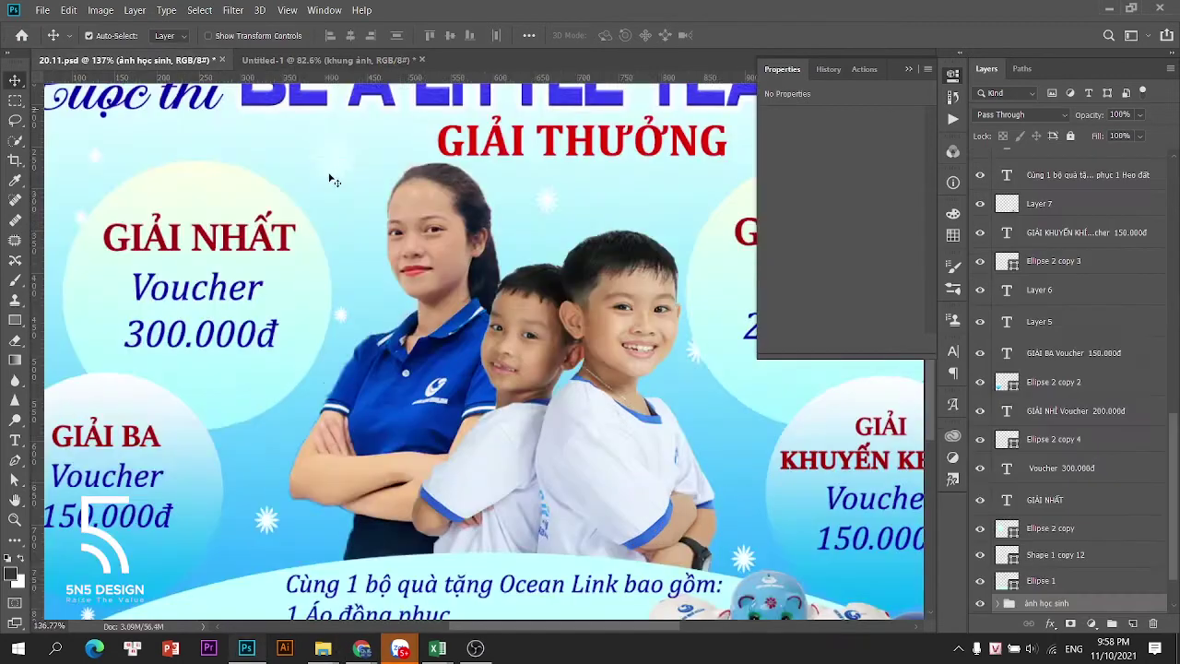
# Copy the heading "CHÀO MỪNG NGÀY NHÀ GIÁO VIỆT NAM 20 - 11" from 20.11.psd into the banner and centre it horizontally along the upper edge
pyautogui.click(953, 75)
pyautogui.click(517, 155)
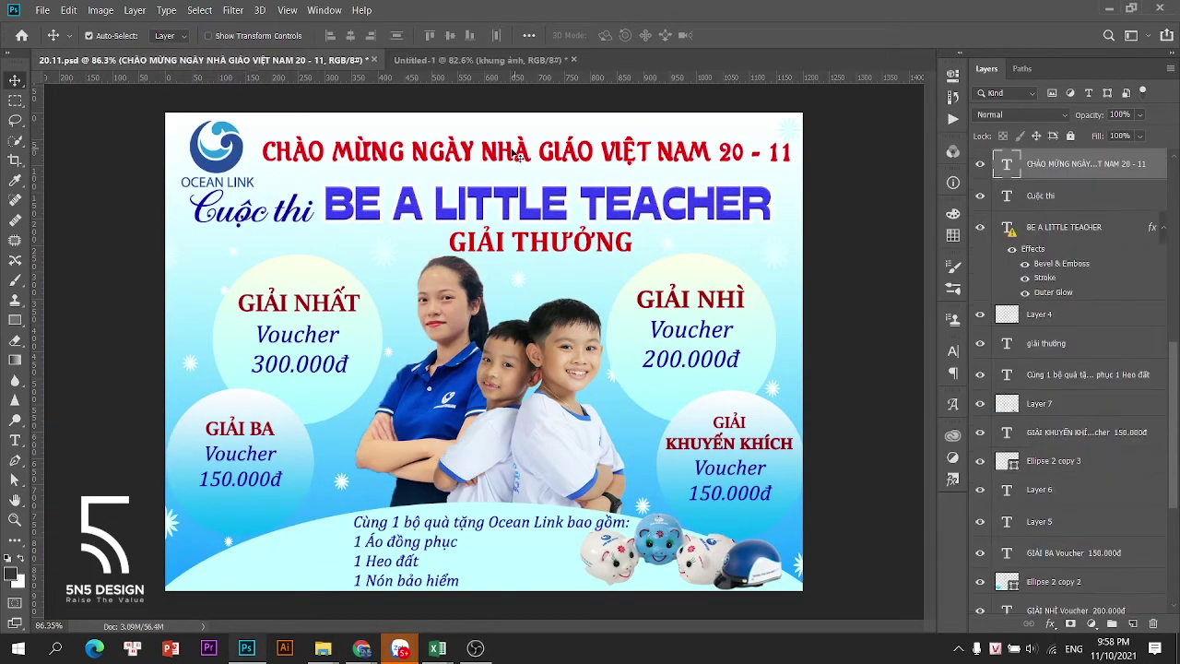
pyautogui.click(435, 61)
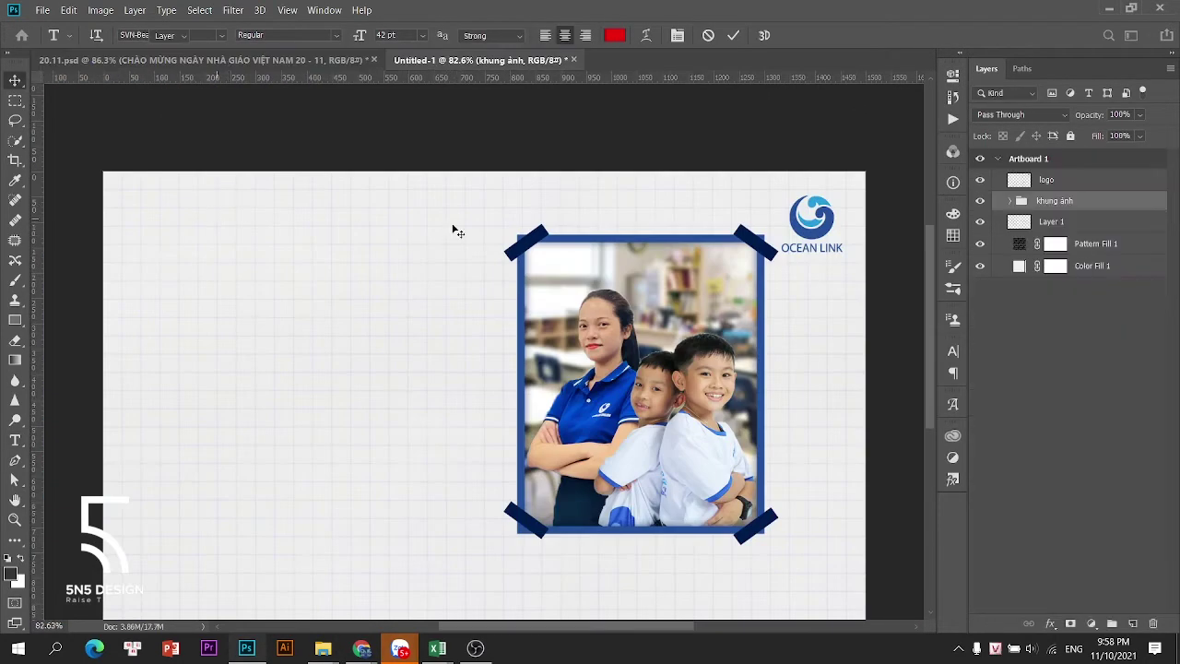
pyautogui.press('t')
pyautogui.click(230, 205)
pyautogui.write('CHÀO MỪNG NGÀY NHÀ GIÁO VIỆT NAM 20 - 11')
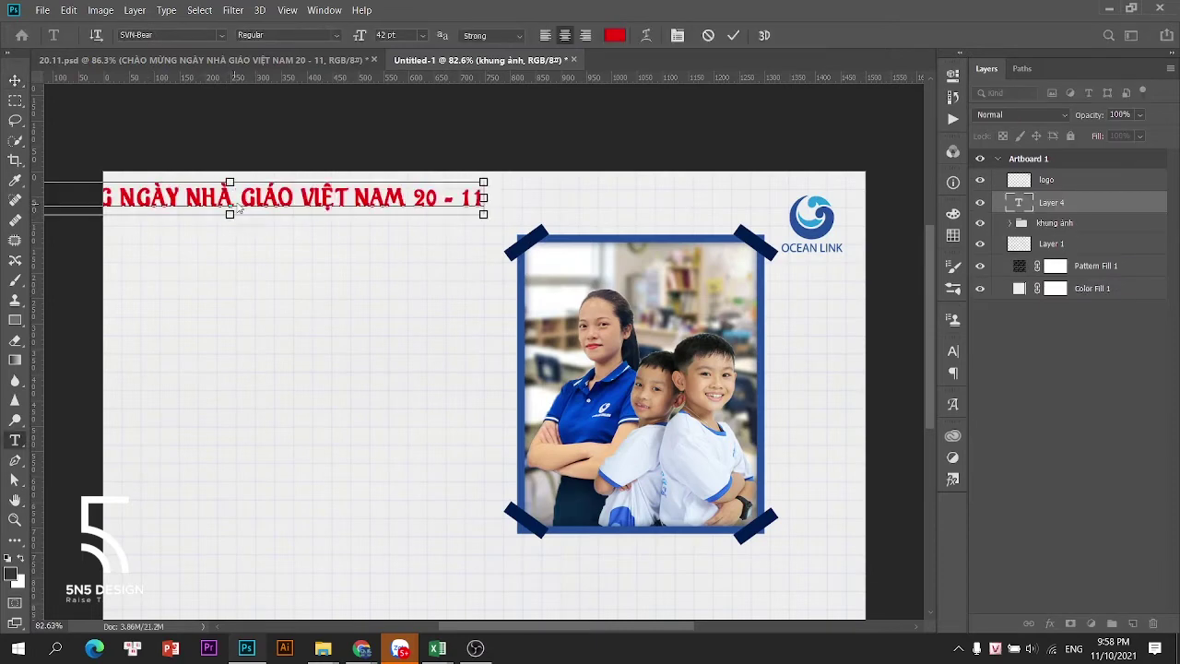
pyautogui.click(15, 81)
pyautogui.click(350, 36)
pyautogui.scroll(-3, 499, 198)
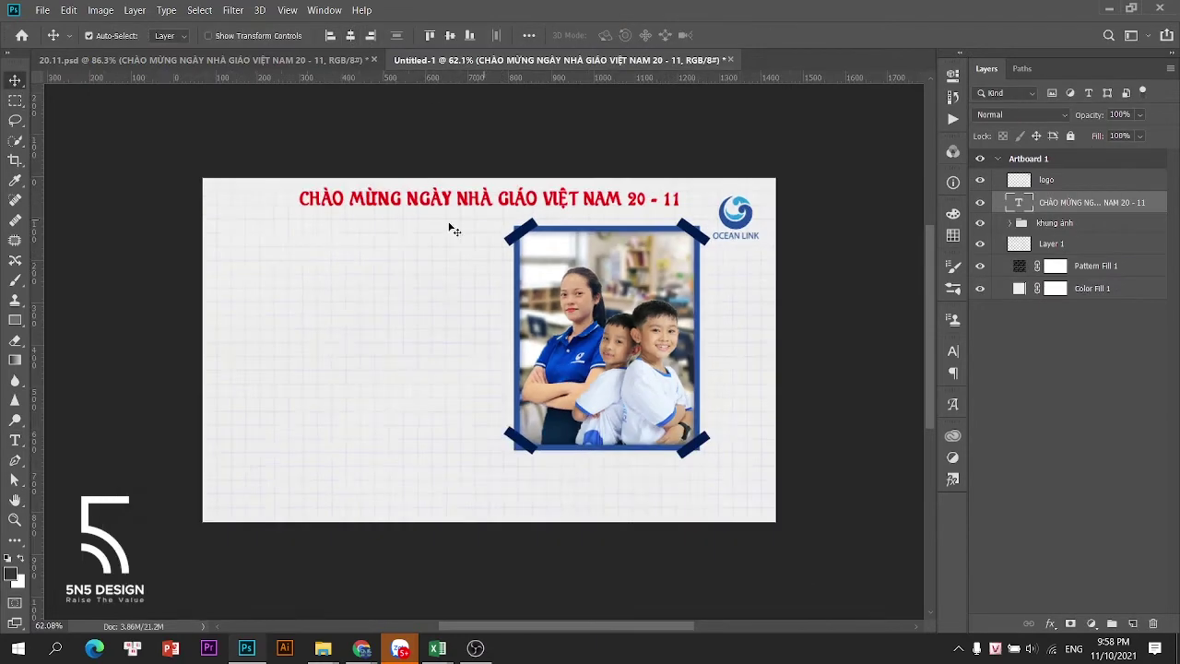
# Move the khung ảnh group slightly down from the heading, and lower the heading a little from the banner's upper edge
pyautogui.click(314, 58)
pyautogui.hotkey('ctrl', 'Tab')
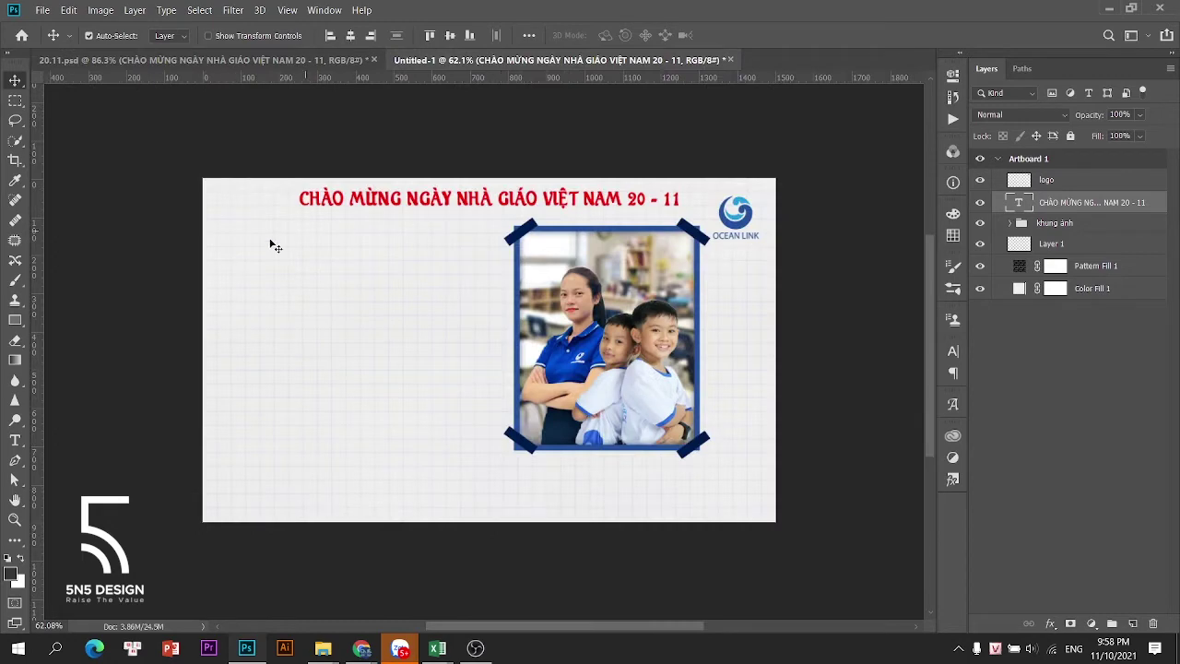
pyautogui.click(1056, 223)
pyautogui.hotkey('ctrl', 't')
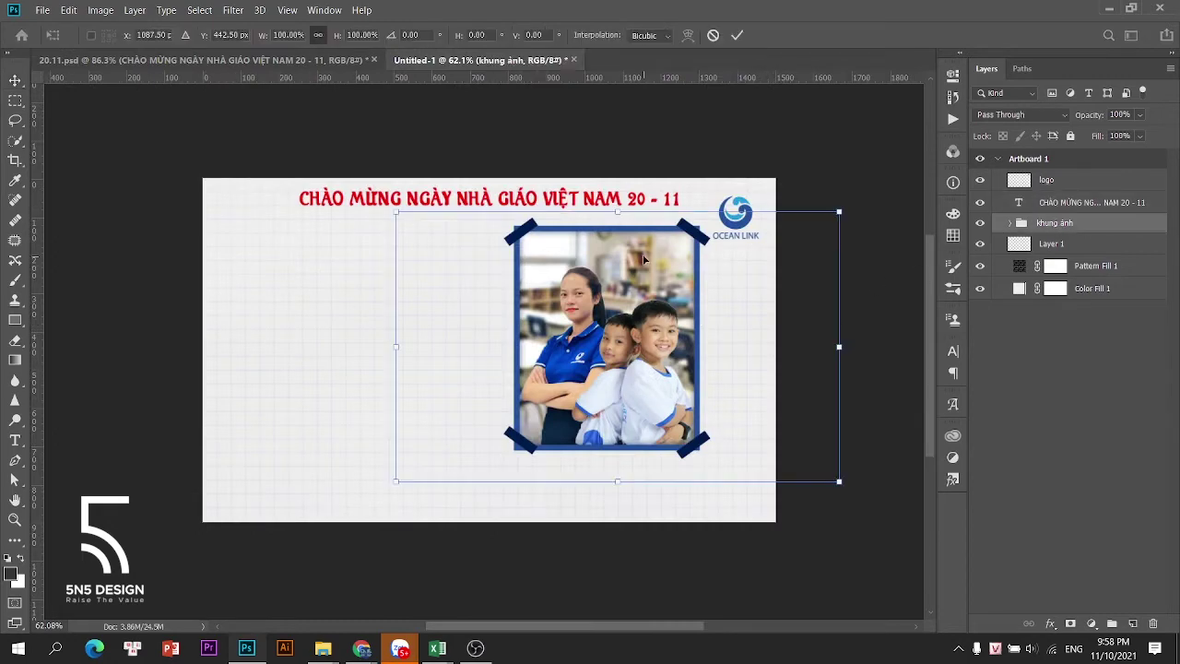
pyautogui.moveTo(644, 257); pyautogui.dragTo(643, 264)
pyautogui.press('Return')
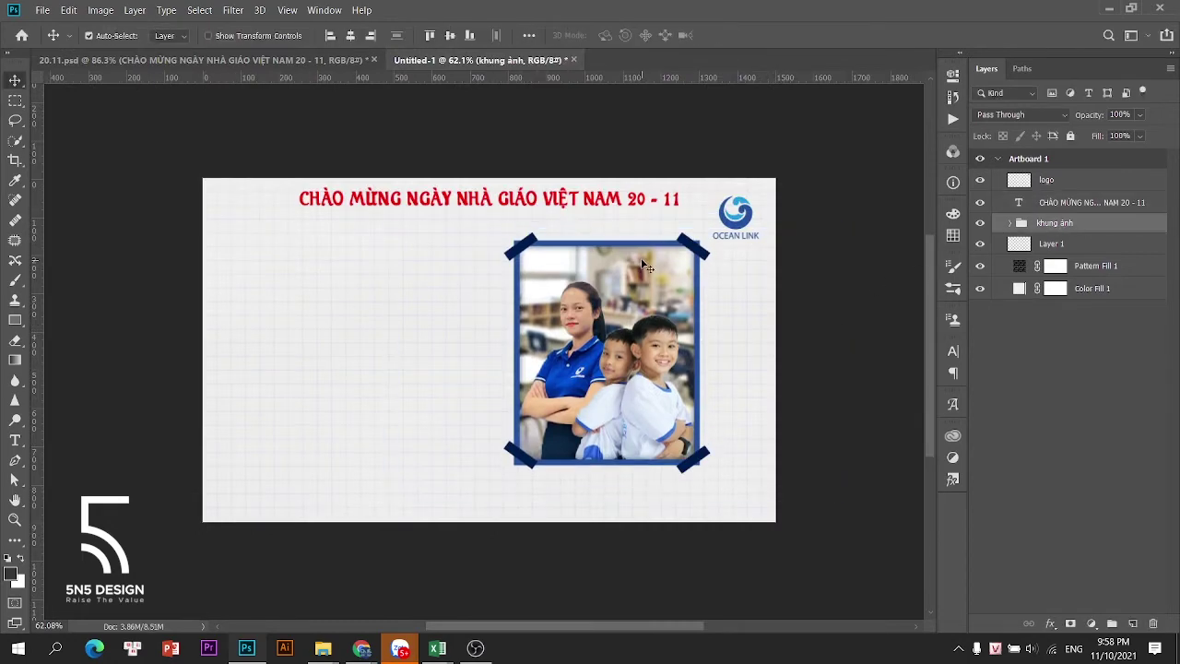
pyautogui.scroll(3, 484, 197)
pyautogui.moveTo(493, 205); pyautogui.dragTo(493, 217)
pyautogui.scroll(-2, 456, 201)
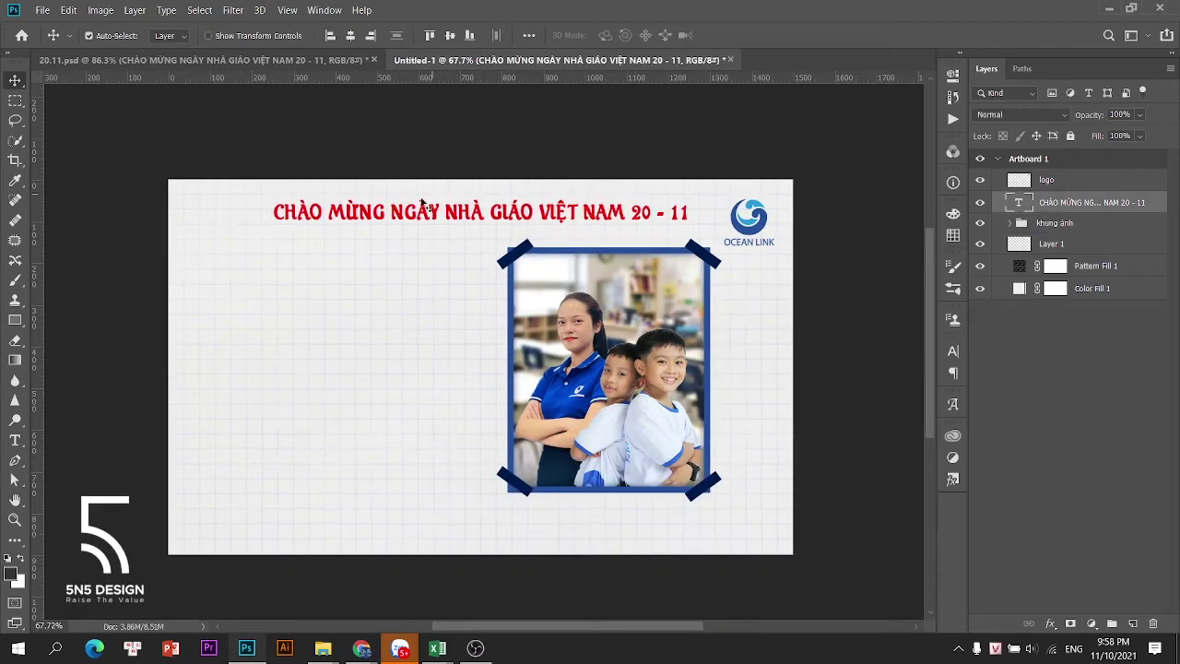
# Set the font of the CHÀO MỪNG heading to iCiel Baliho Script
pyautogui.click(953, 351)
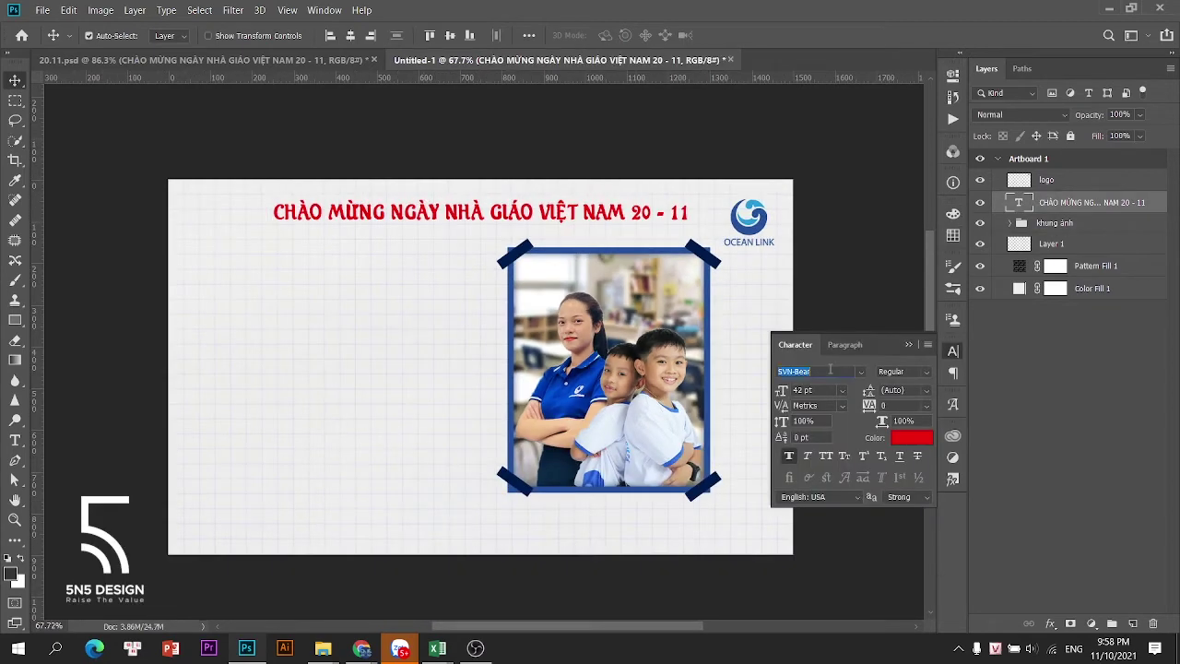
pyautogui.write('iciel')
pyautogui.press('Down')
pyautogui.press('Down')
pyautogui.press('Down')
pyautogui.press('Down')
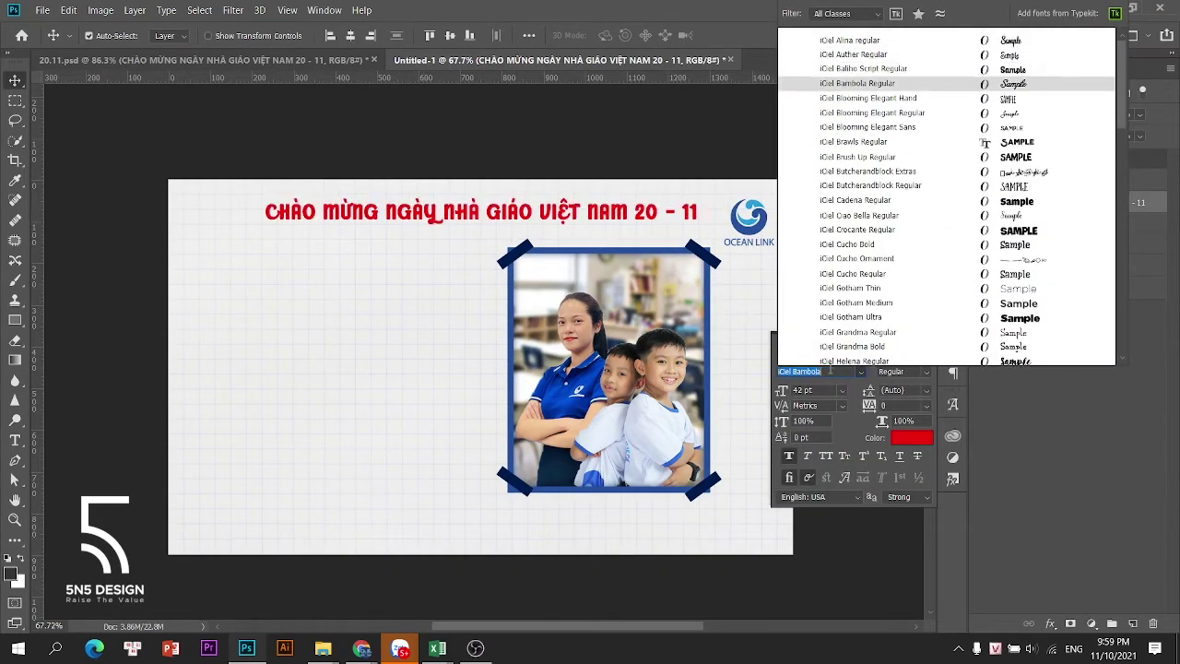
pyautogui.press('Up')
pyautogui.press('Return')
# Recolour the CHÀO MỪNG heading with the blue sampled from the photo frame
pyautogui.click(902, 440)
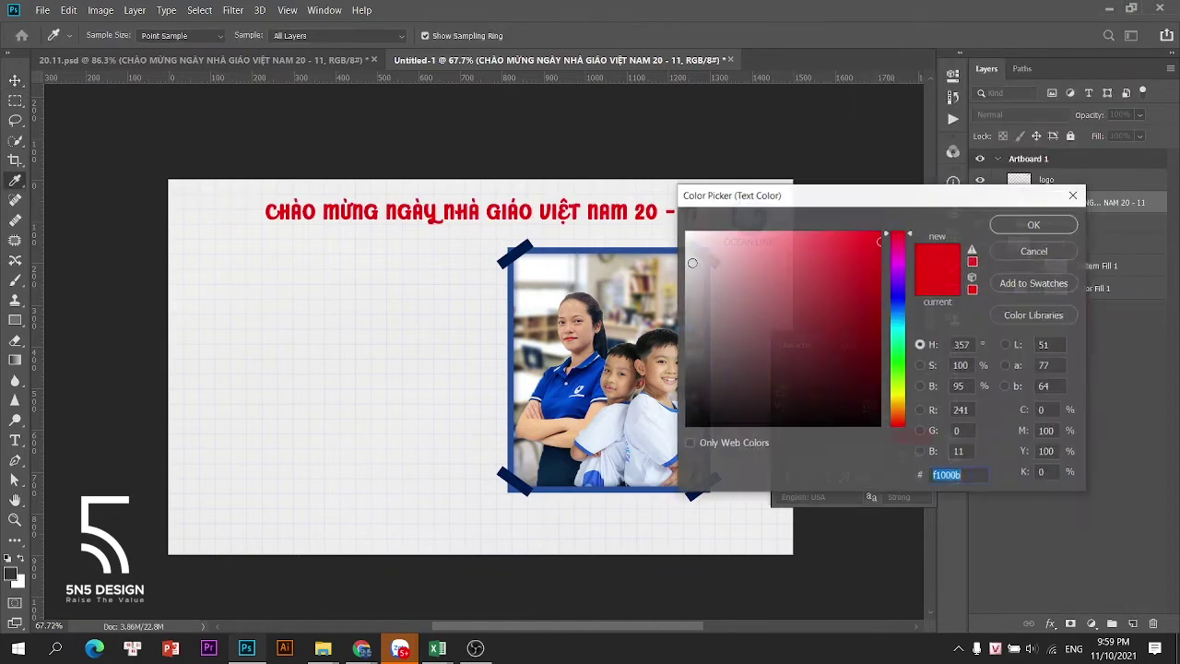
pyautogui.click(597, 249)
pyautogui.click(1032, 224)
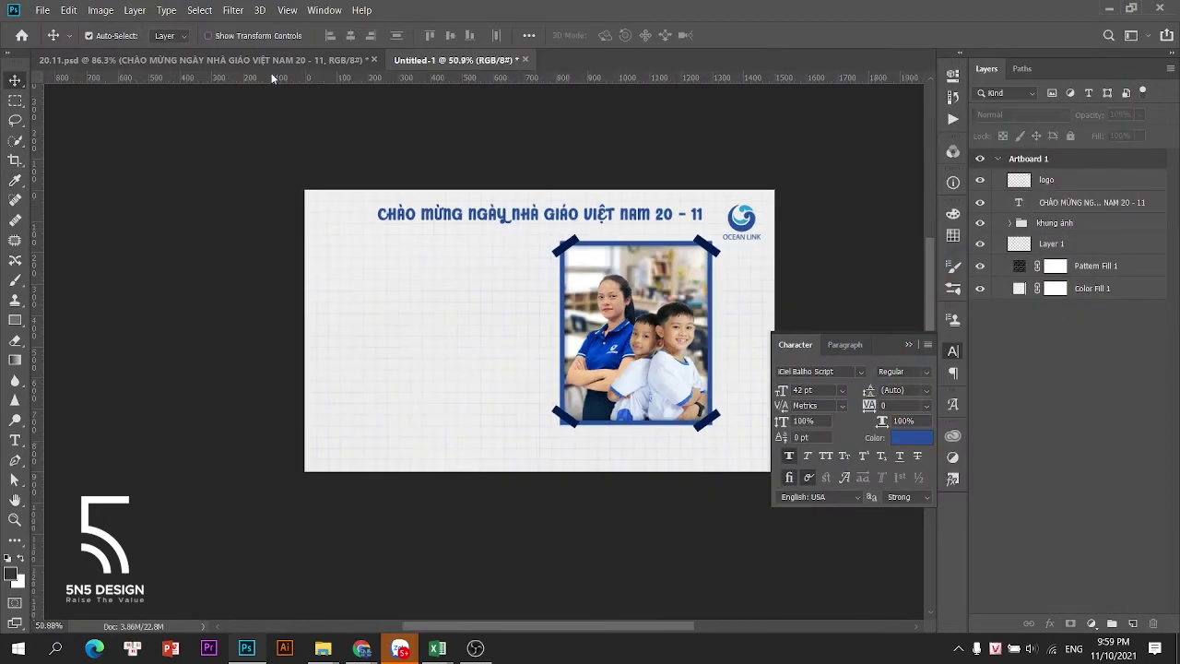
# Copy the BE A LITTLE TEACHER text from 20.11.psd, substituting its missing font, and paste it into the banner beside the photo
pyautogui.hotkey('ctrl', 'Tab')
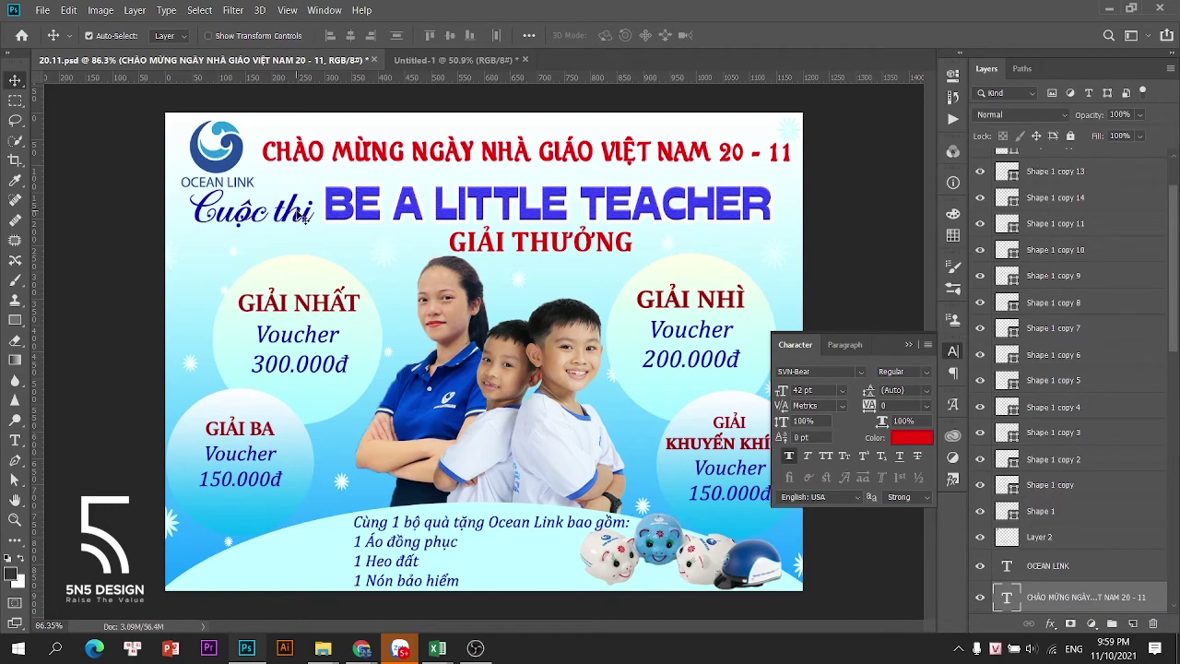
pyautogui.click(348, 212)
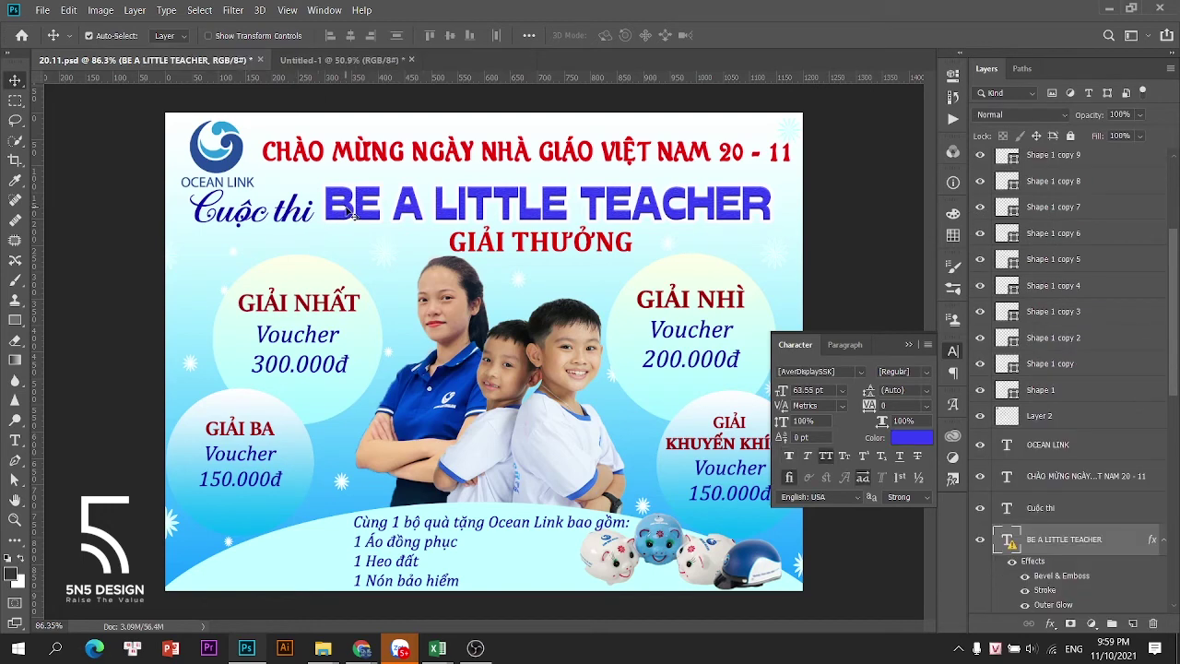
pyautogui.doubleClick(349, 212)
pyautogui.click(690, 292)
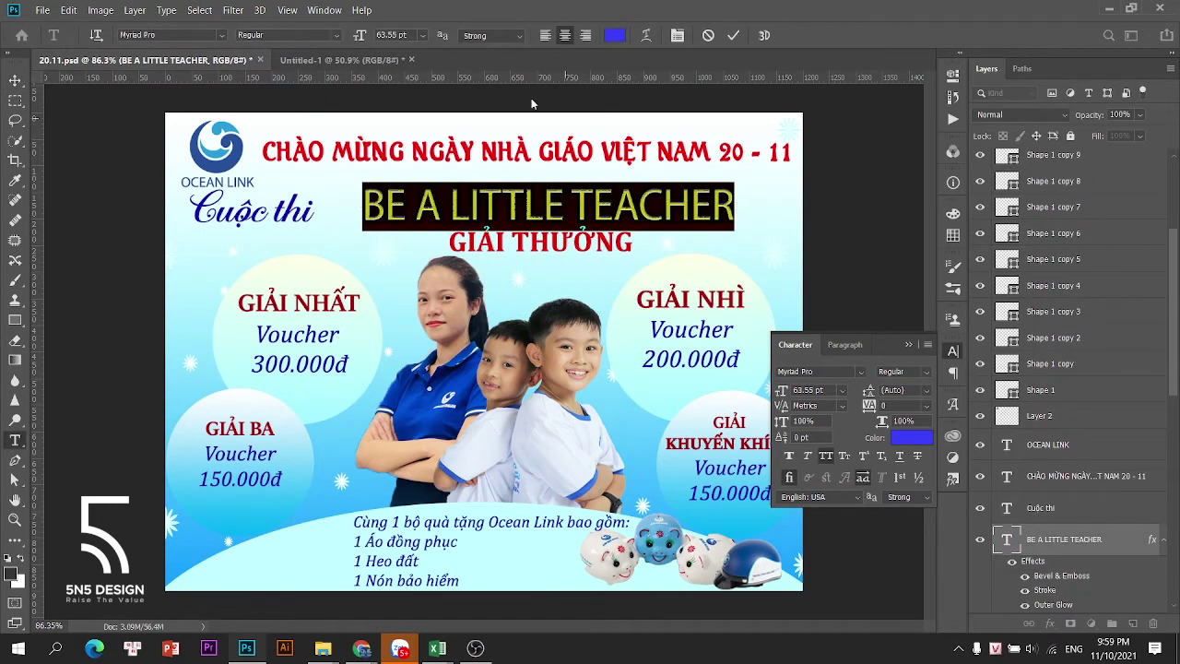
pyautogui.click(341, 60)
pyautogui.click(14, 81)
pyautogui.scroll(2, 449, 286)
pyautogui.hotkey('ctrl', 'v')
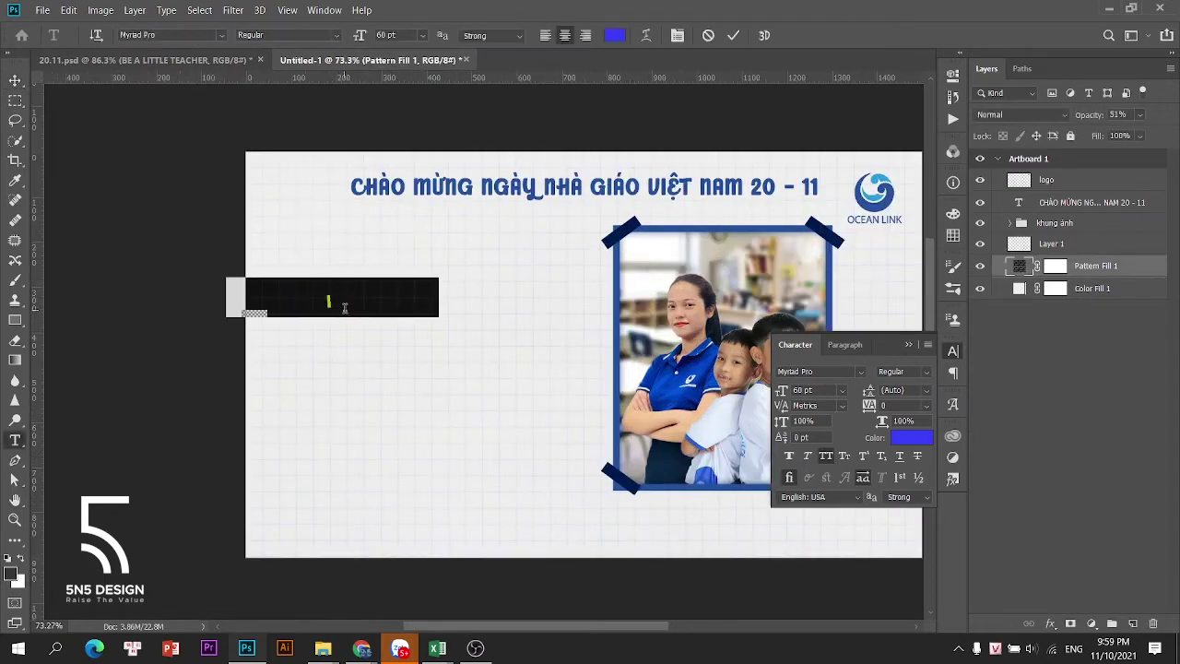
pyautogui.moveTo(367, 319); pyautogui.dragTo(470, 319)
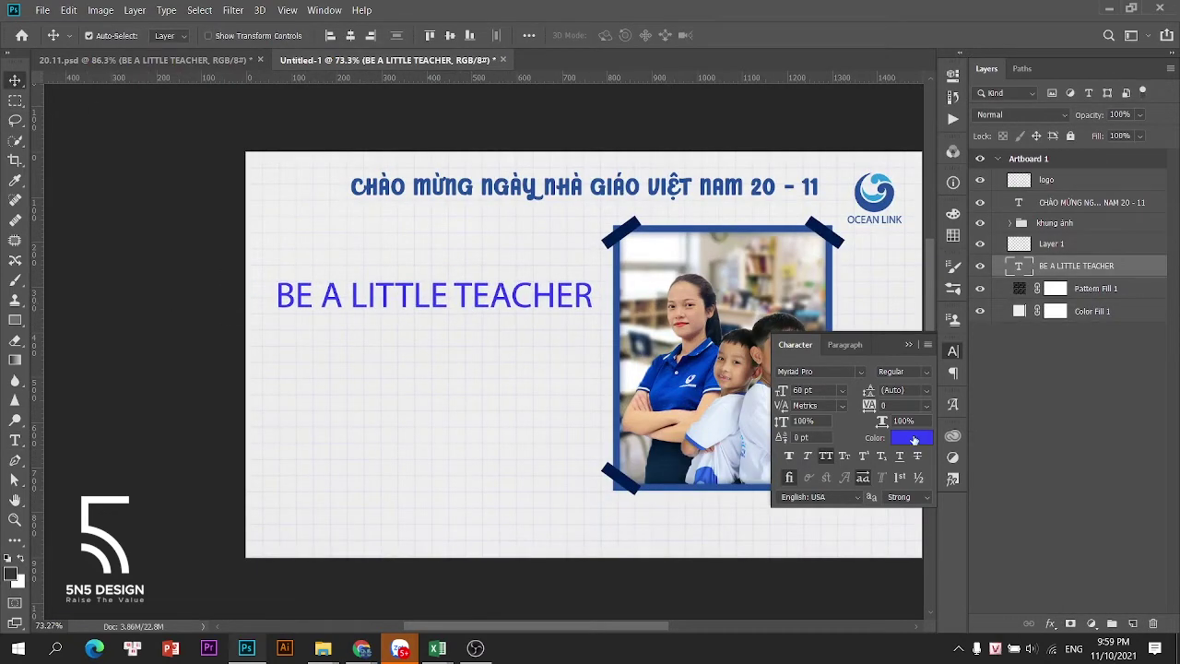
# Recolour the BE A LITTLE TEACHER text with the same blue as the heading and photo frame
pyautogui.click(911, 437)
pyautogui.click(1035, 224)
pyautogui.scroll(2, 452, 326)
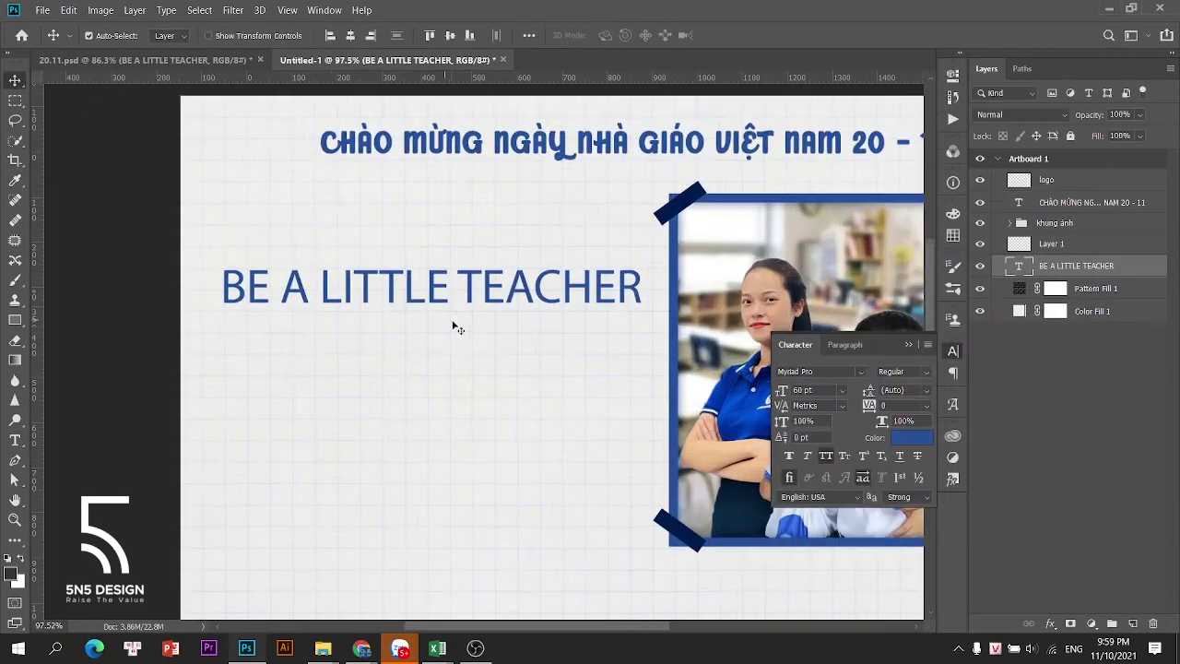
# Browse the iCiel fonts for the BE A LITTLE TEACHER text and apply iCiel Crocante
pyautogui.click(826, 370)
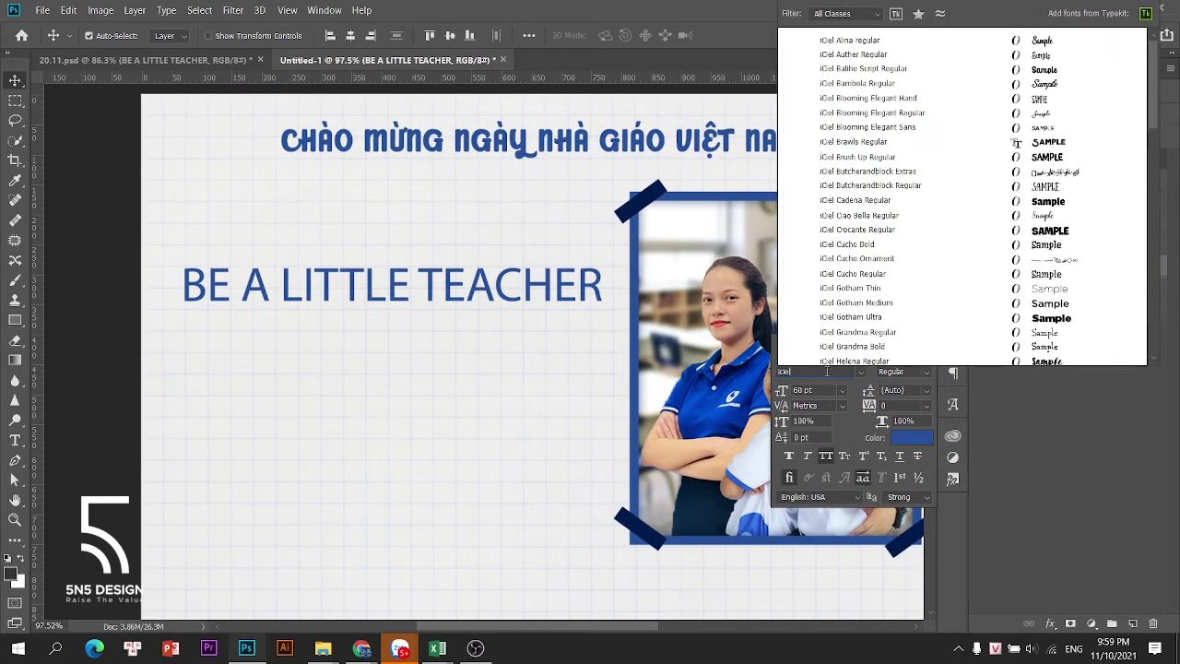
pyautogui.press('Down')
pyautogui.press('Down')
pyautogui.press('Down')
pyautogui.press('Down')
pyautogui.press('Down')
pyautogui.press('Down')
pyautogui.press('Down')
pyautogui.press('Down')
pyautogui.press('Down')
pyautogui.press('Down')
pyautogui.press('Down')
pyautogui.press('Down')
pyautogui.press('Down')
pyautogui.press('Down')
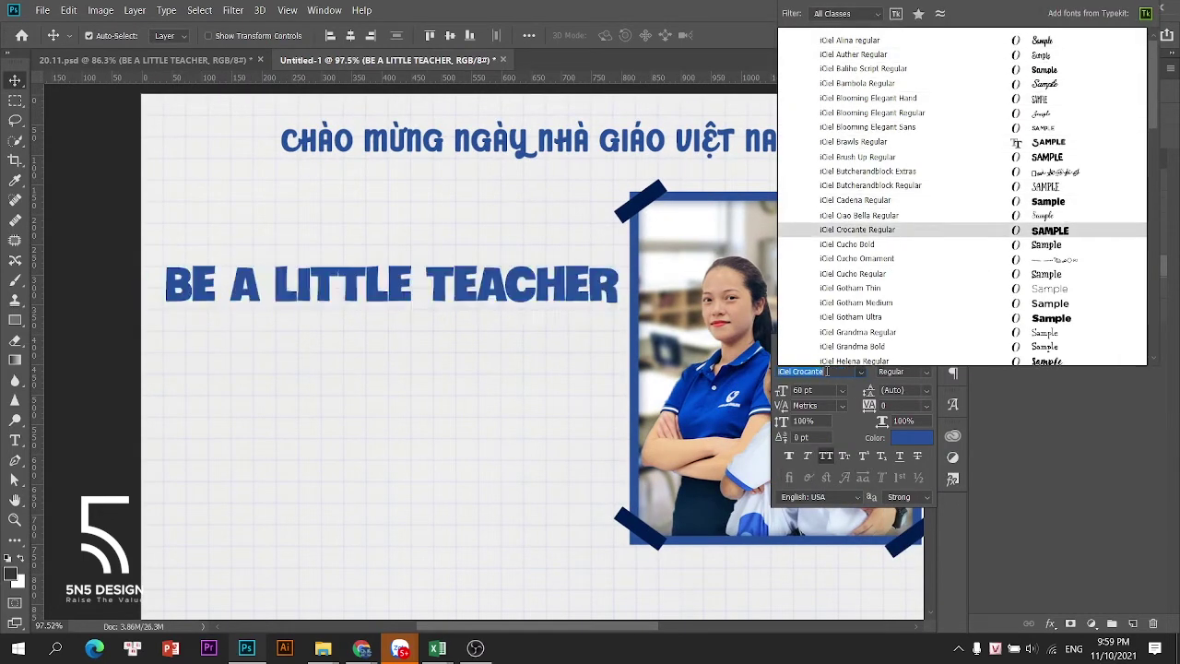
pyautogui.press('Return')
pyautogui.scroll(-1, 506, 297)
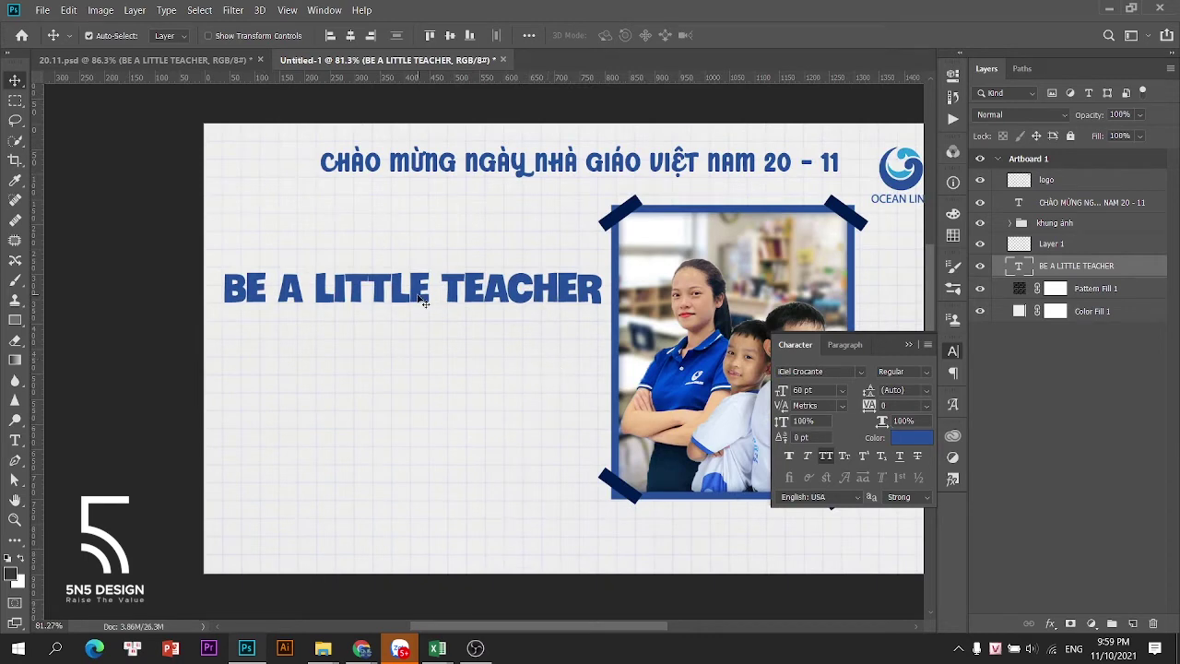
# Bring the Cuộc thi text from 20.11.psd above BE A LITTLE TEACHER and recolour it with that line's blue
pyautogui.click(221, 61)
pyautogui.moveTo(285, 196); pyautogui.dragTo(415, 238)
pyautogui.click(910, 443)
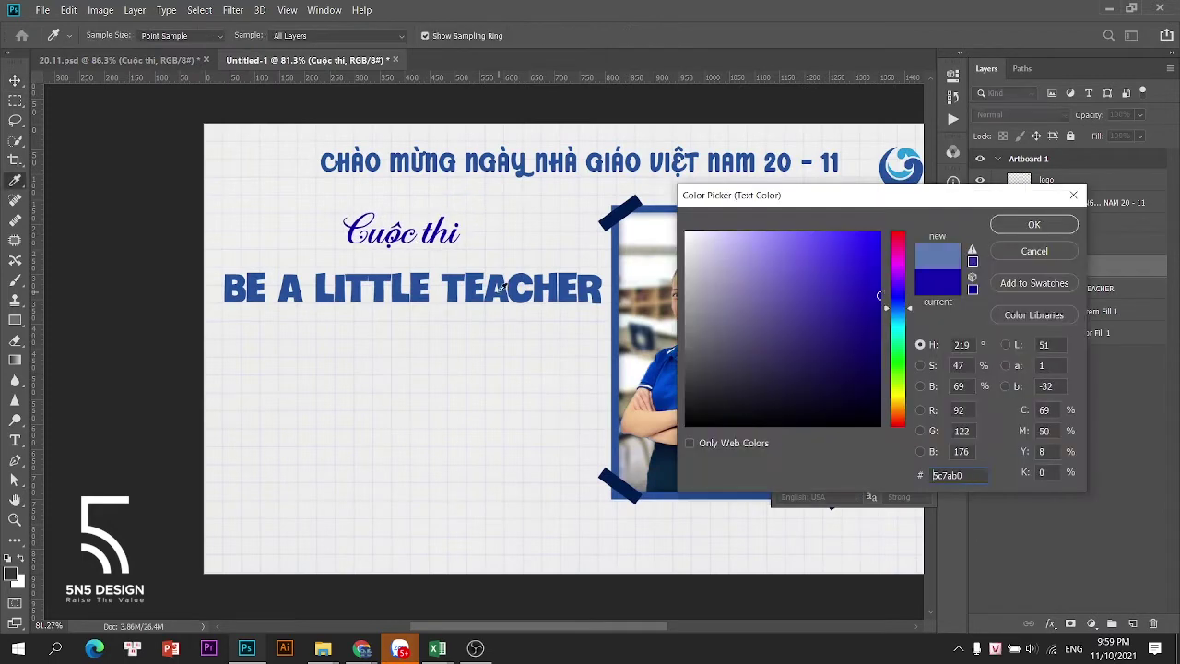
pyautogui.click(556, 291)
pyautogui.click(539, 285)
pyautogui.click(1025, 225)
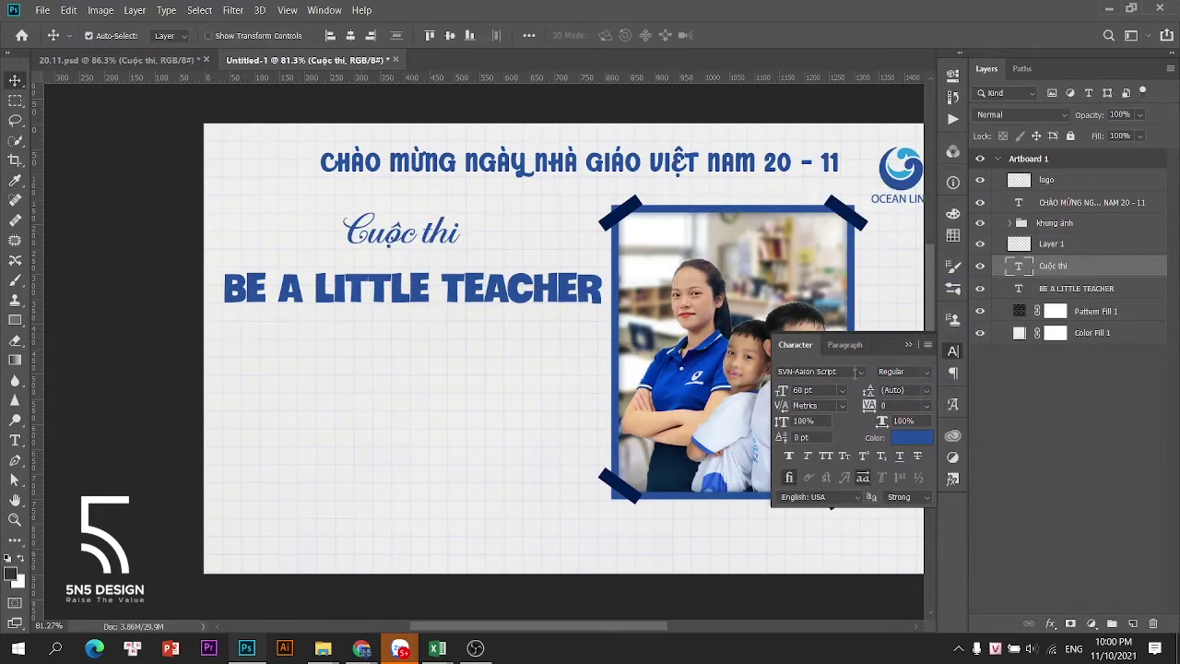
# Preview the iCiel fonts on the Cuộc thi text and apply iCiel Nabila
pyautogui.write('iciel')
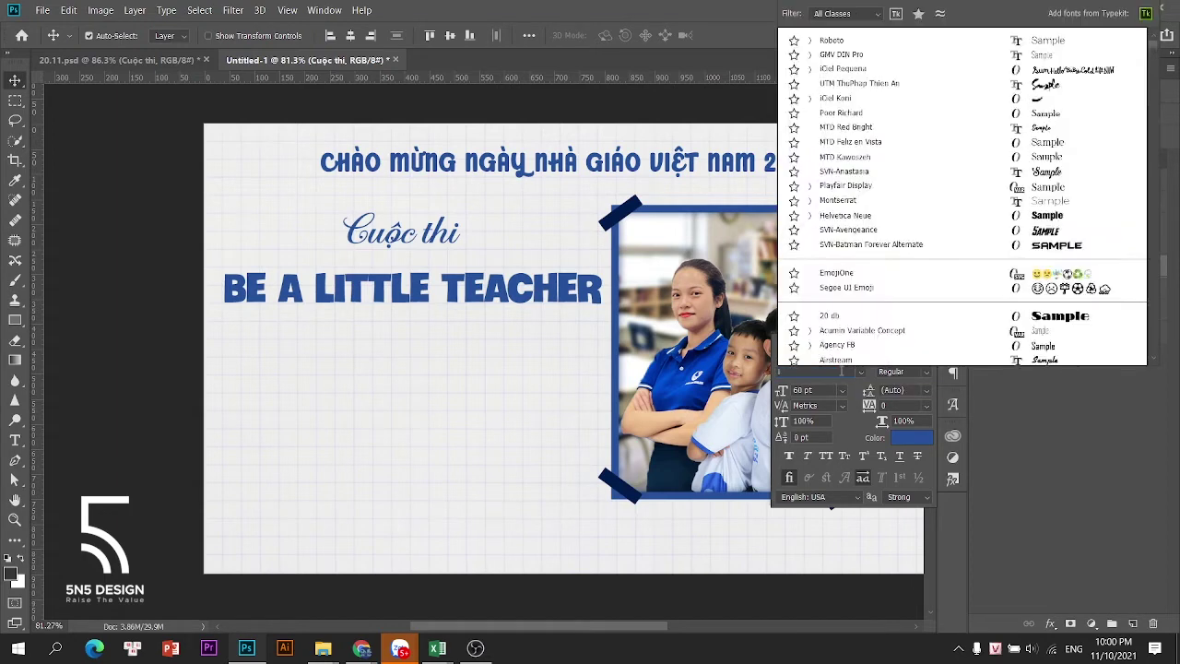
pyautogui.press('Down')
pyautogui.press('Down')
pyautogui.press('Up')
pyautogui.press('Down')
pyautogui.press('Down')
pyautogui.press('Down')
pyautogui.press('Down')
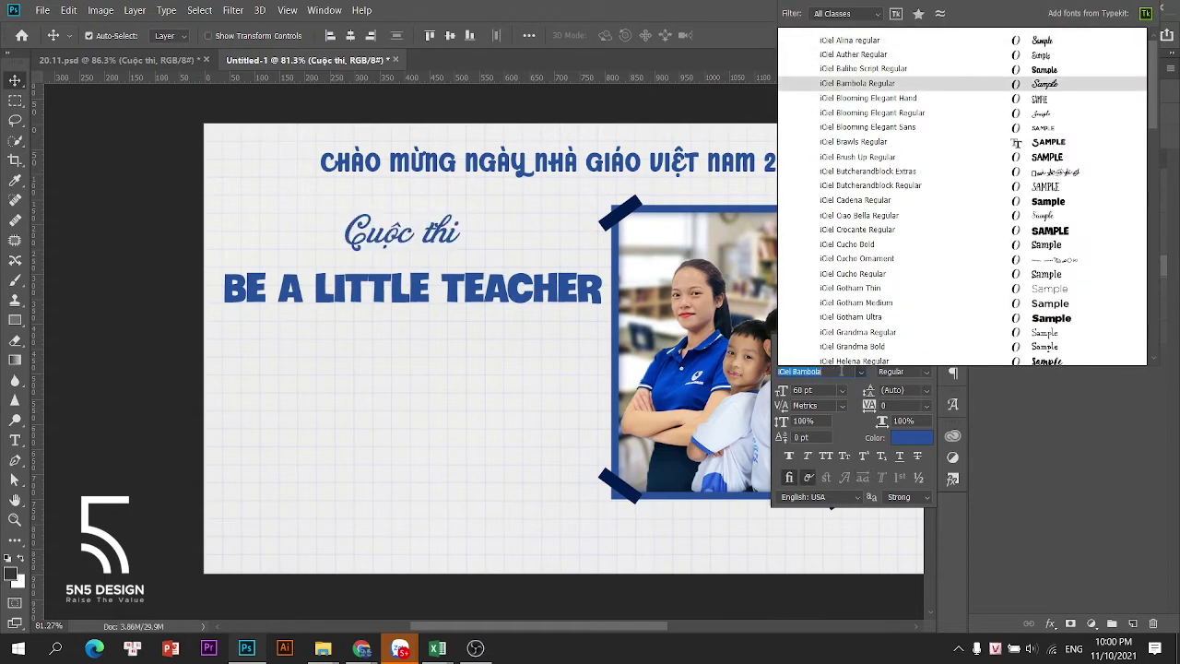
pyautogui.press('Up')
pyautogui.press('Up')
pyautogui.press('Down')
pyautogui.press('Down')
pyautogui.press('Down')
pyautogui.press('Down')
pyautogui.press('Down')
pyautogui.press('Down')
pyautogui.press('Down')
pyautogui.press('Down')
pyautogui.press('Down')
pyautogui.press('Down')
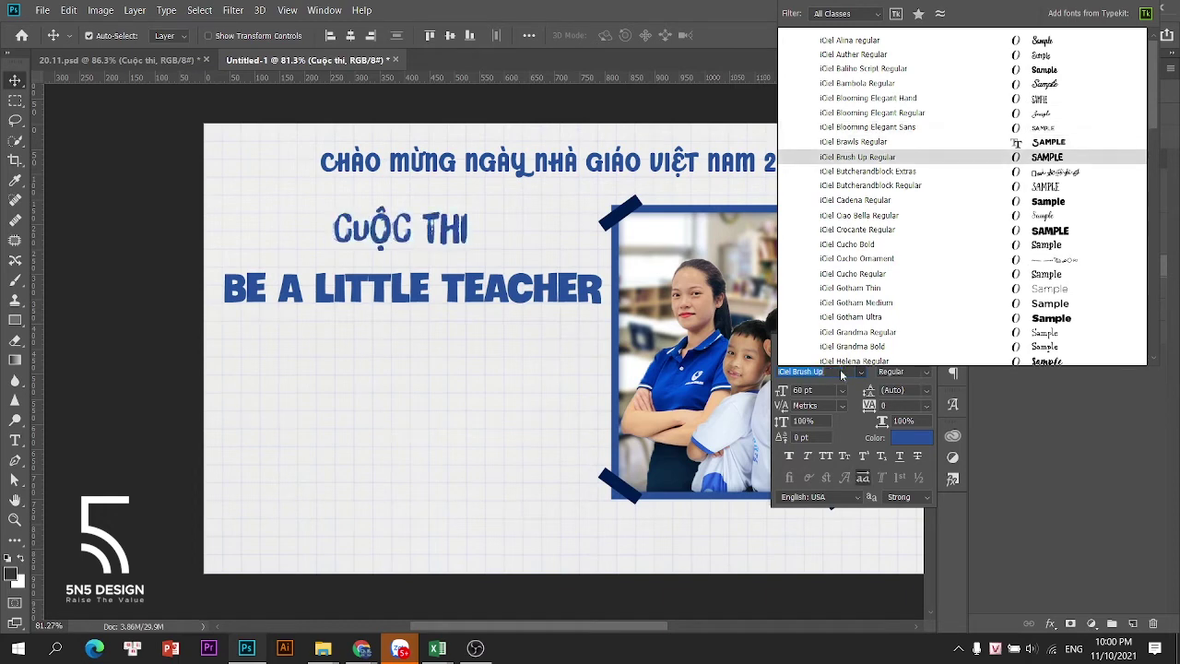
pyautogui.press('Down')
pyautogui.press('Down')
pyautogui.press('Down')
pyautogui.press('Down')
pyautogui.press('Down')
pyautogui.press('Down')
pyautogui.press('Down')
pyautogui.press('Down')
pyautogui.press('Down')
pyautogui.press('Down')
pyautogui.press('Down')
pyautogui.press('Down')
pyautogui.press('Down')
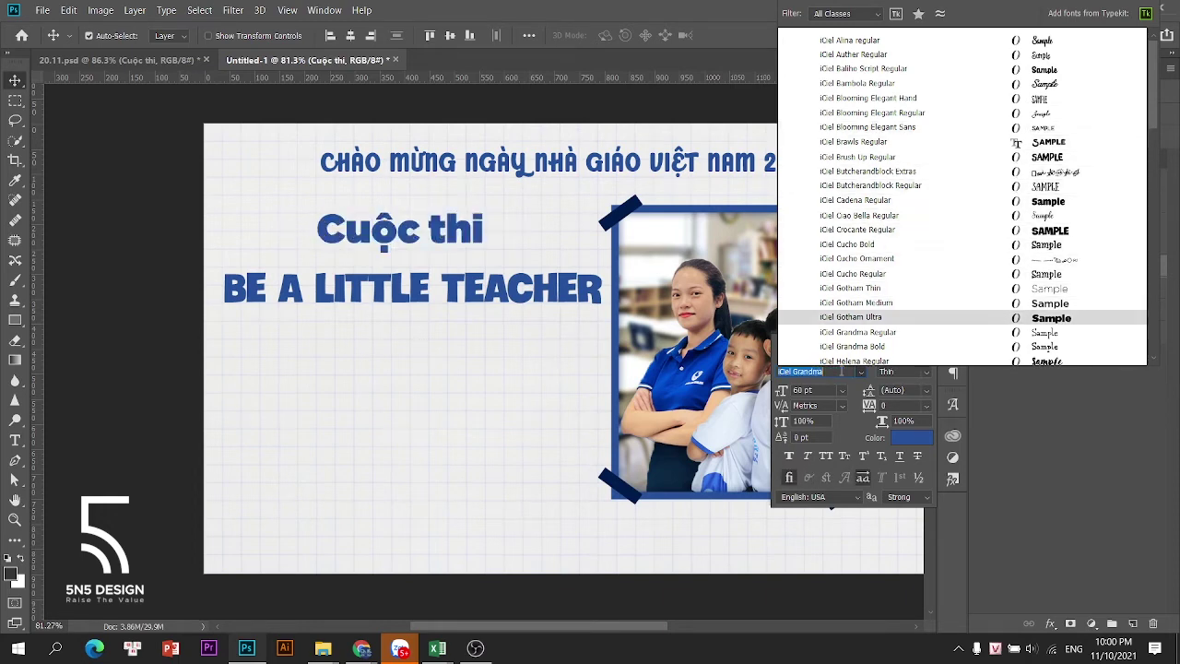
pyautogui.press('Down')
pyautogui.press('Down')
pyautogui.press('Down')
pyautogui.press('Down')
pyautogui.press('Down')
pyautogui.press('Down')
pyautogui.press('Down')
pyautogui.press('Down')
pyautogui.press('Down')
pyautogui.press('Down')
pyautogui.press('Down')
pyautogui.press('Down')
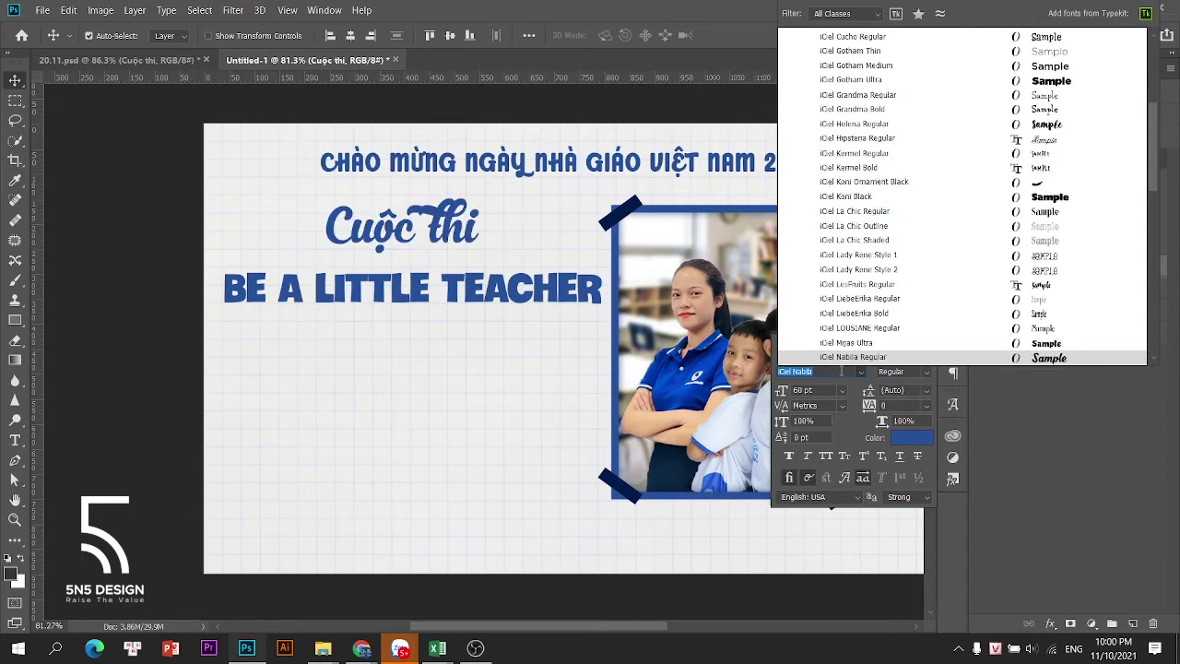
pyautogui.press('Return')
# Shift the Cuộc thi and BE A LITTLE TEACHER lines slightly down, away from the heading
pyautogui.scroll(3, 442, 226)
pyautogui.moveTo(442, 225); pyautogui.dragTo(442, 245)
pyautogui.moveTo(460, 304); pyautogui.dragTo(460, 318)
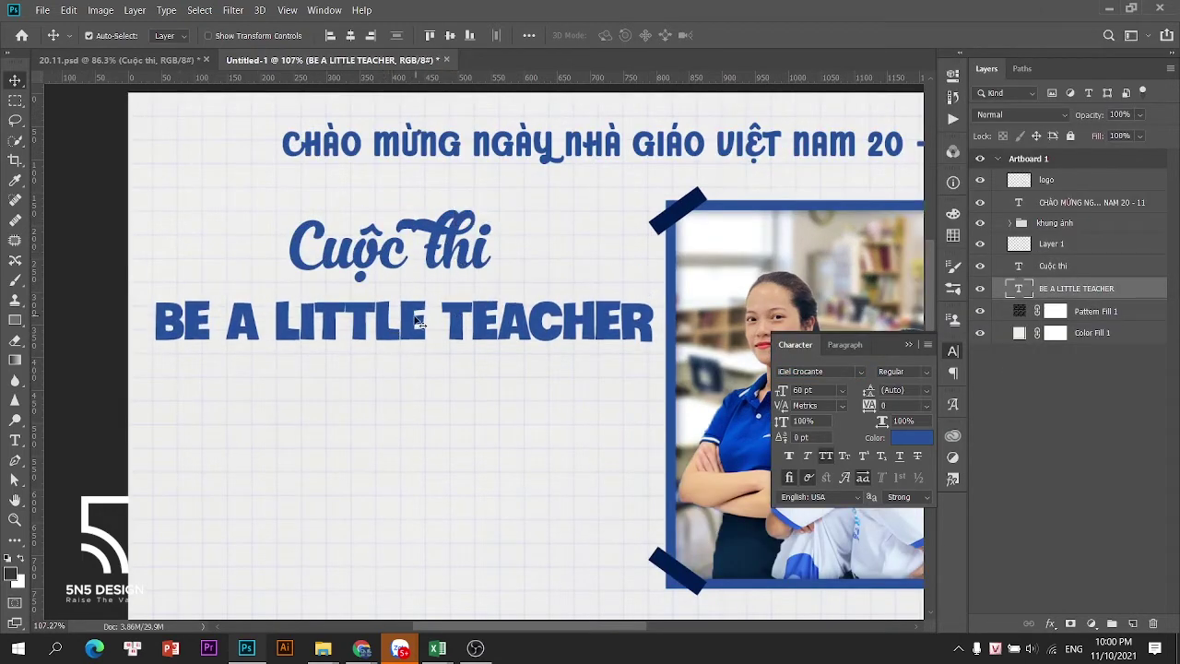
# Set the font of the BE A LITTLE TEACHER text to iCiel Nabila to match Cuộc thi
pyautogui.click(444, 256)
pyautogui.click(484, 326)
pyautogui.click(861, 371)
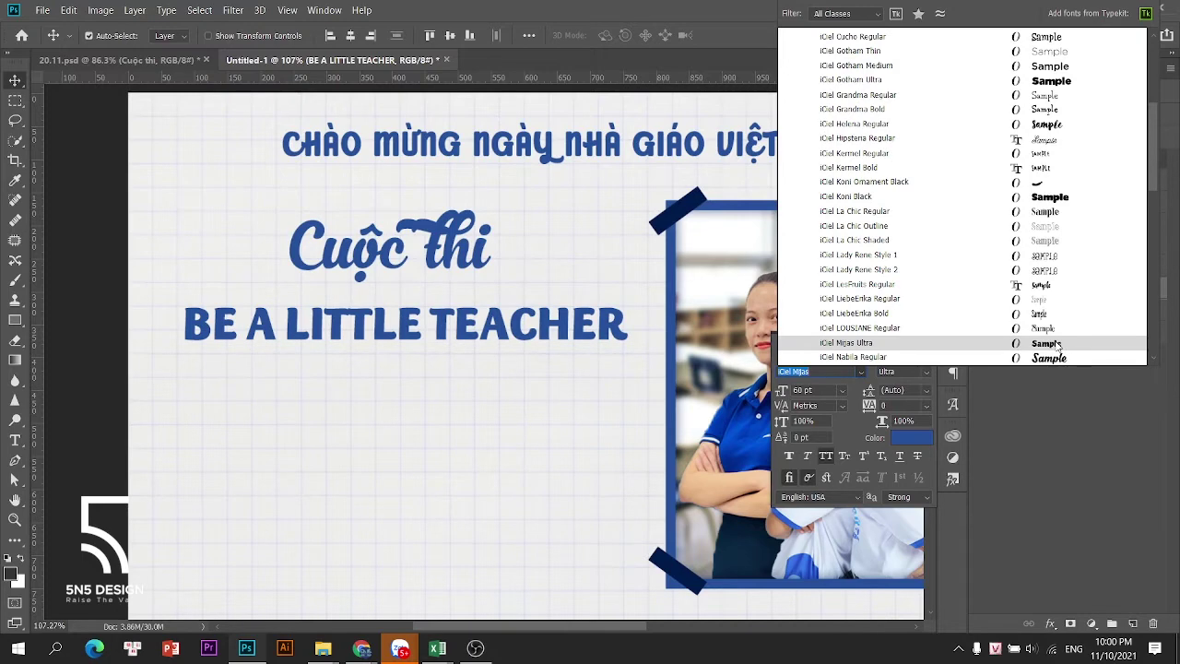
pyautogui.scroll(-1, 1062, 334)
pyautogui.click(1062, 321)
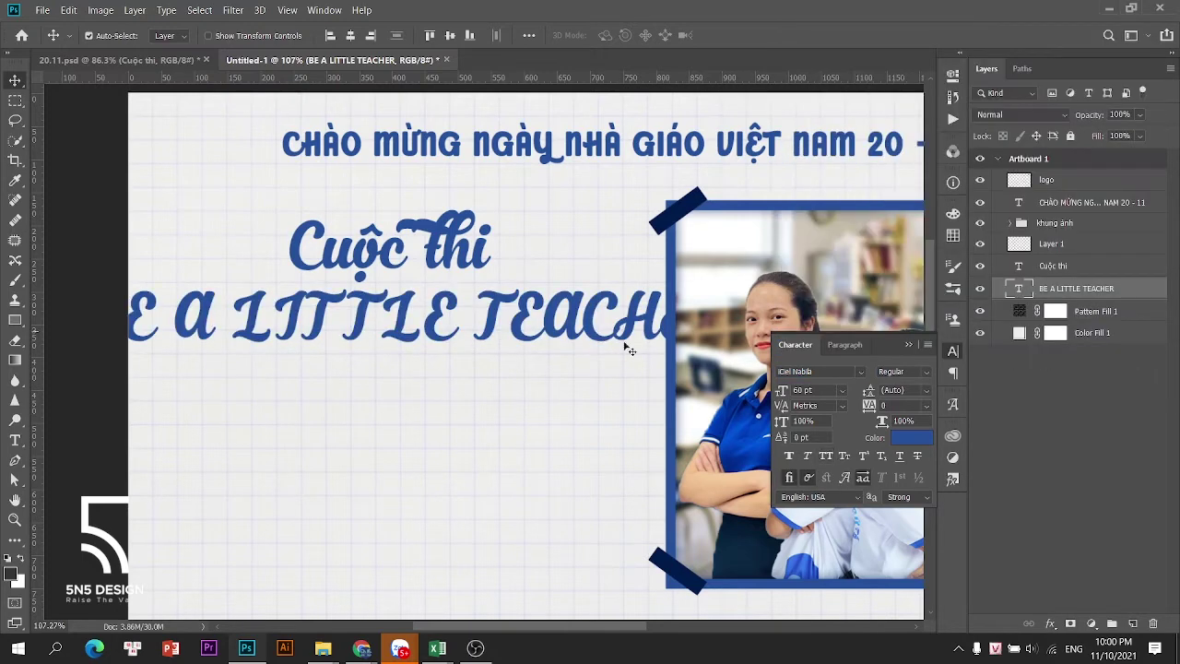
# Scale the BE A LITTLE TEACHER text down to about 41 pt to fit between the banner's edge and the photo frame
pyautogui.scroll(-3, 569, 329)
pyautogui.hotkey('ctrl', 't')
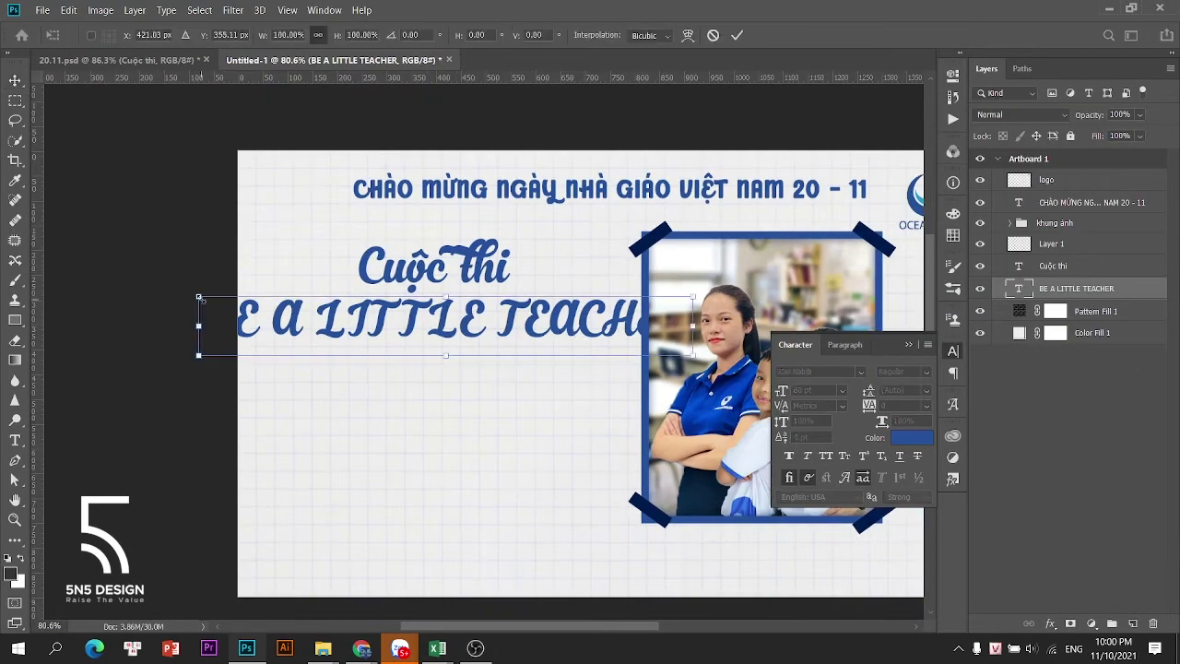
pyautogui.moveTo(194, 324); pyautogui.dragTo(268, 323)
pyautogui.press('Return')
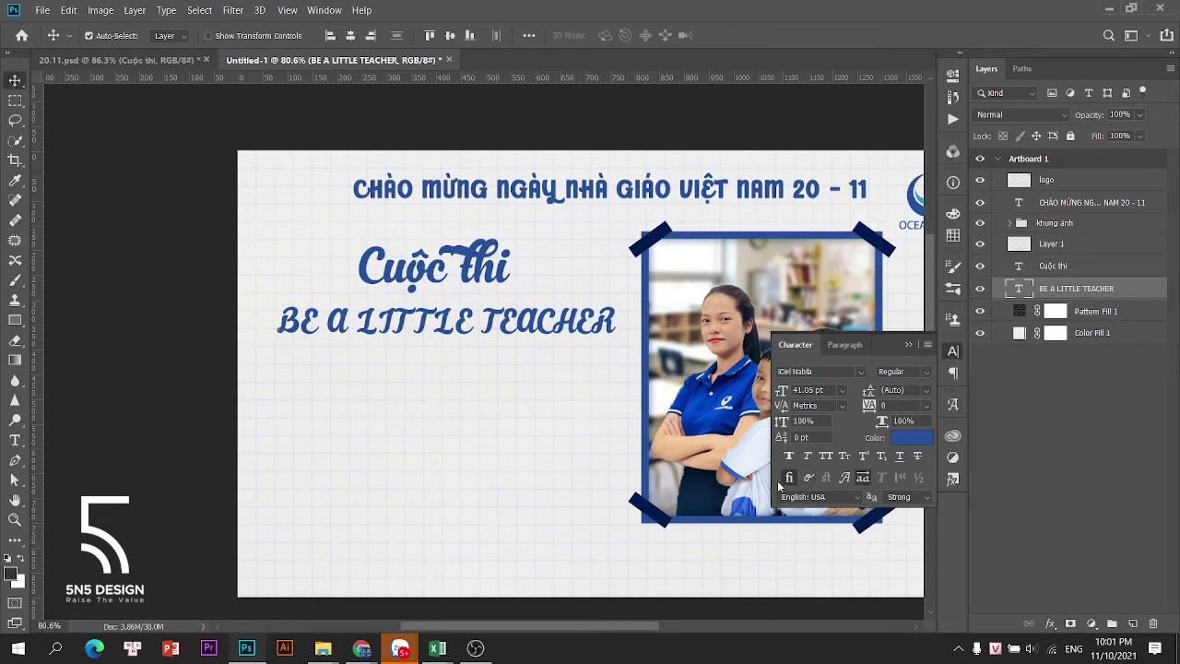
# Retype the BE A LITTLE TEACHER text as Be a little teacher
pyautogui.doubleClick(377, 328)
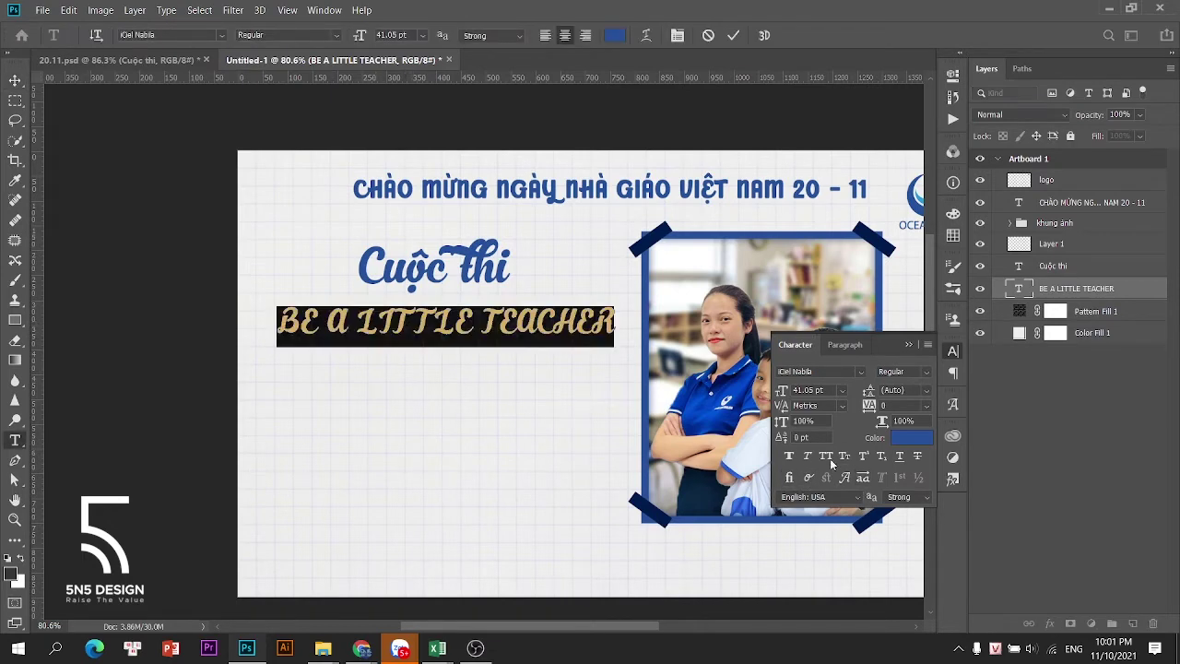
pyautogui.press('BackSpace')
pyautogui.write('Be ')
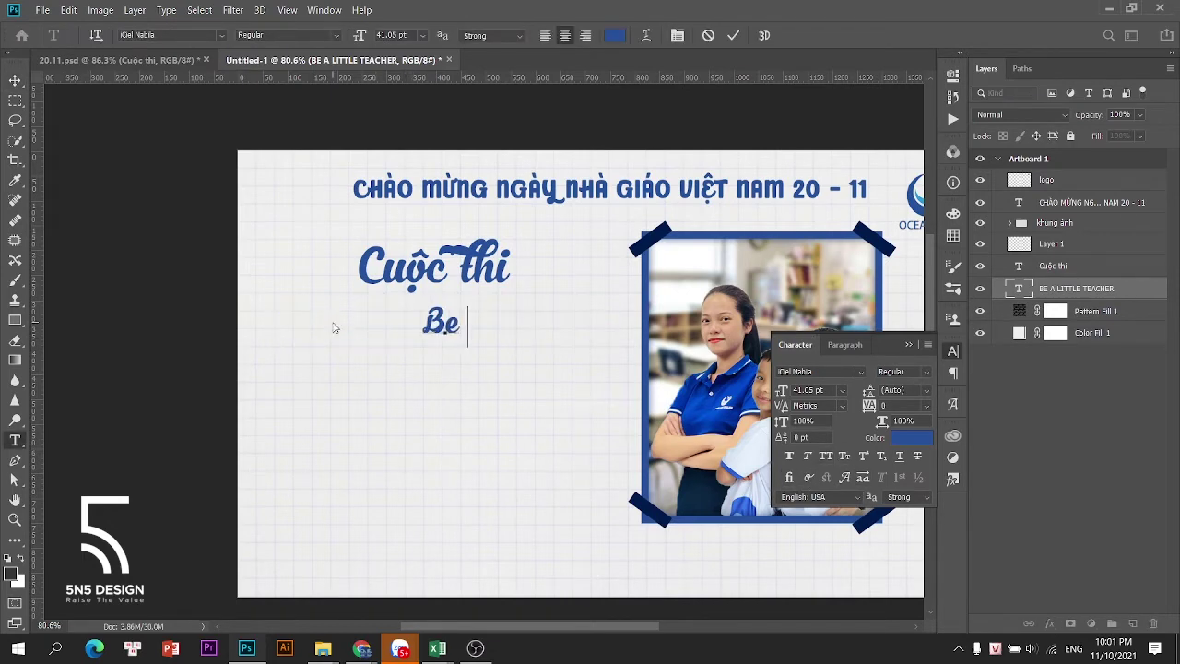
pyautogui.write('a little')
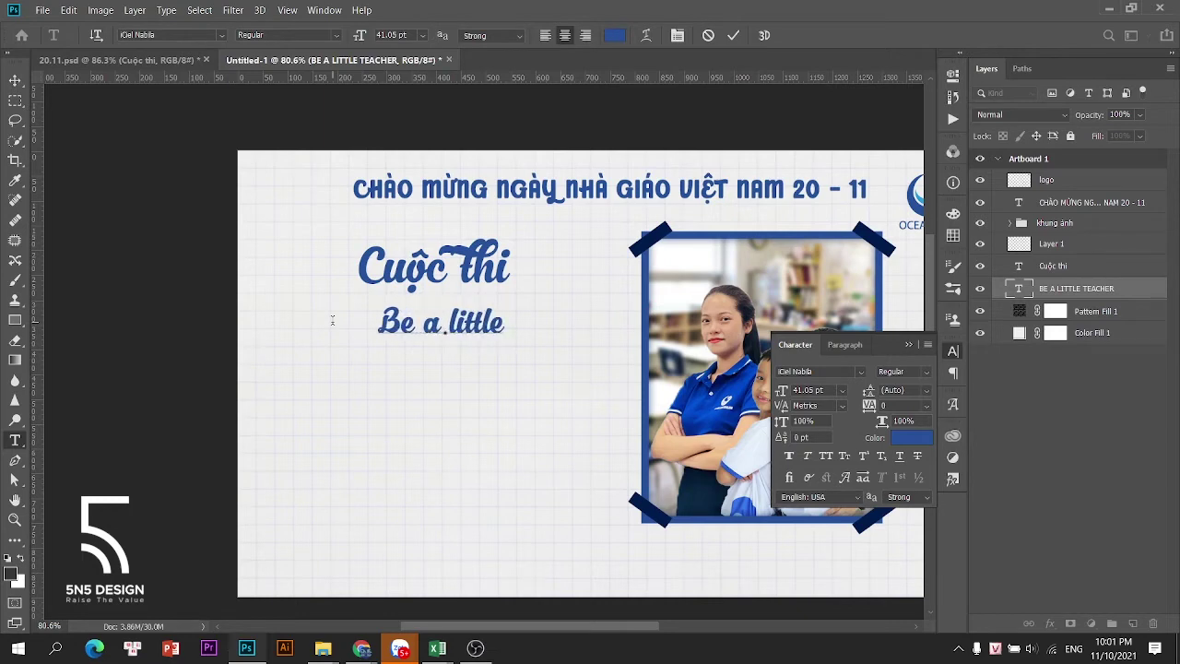
pyautogui.write(' teacher')
pyautogui.click(15, 81)
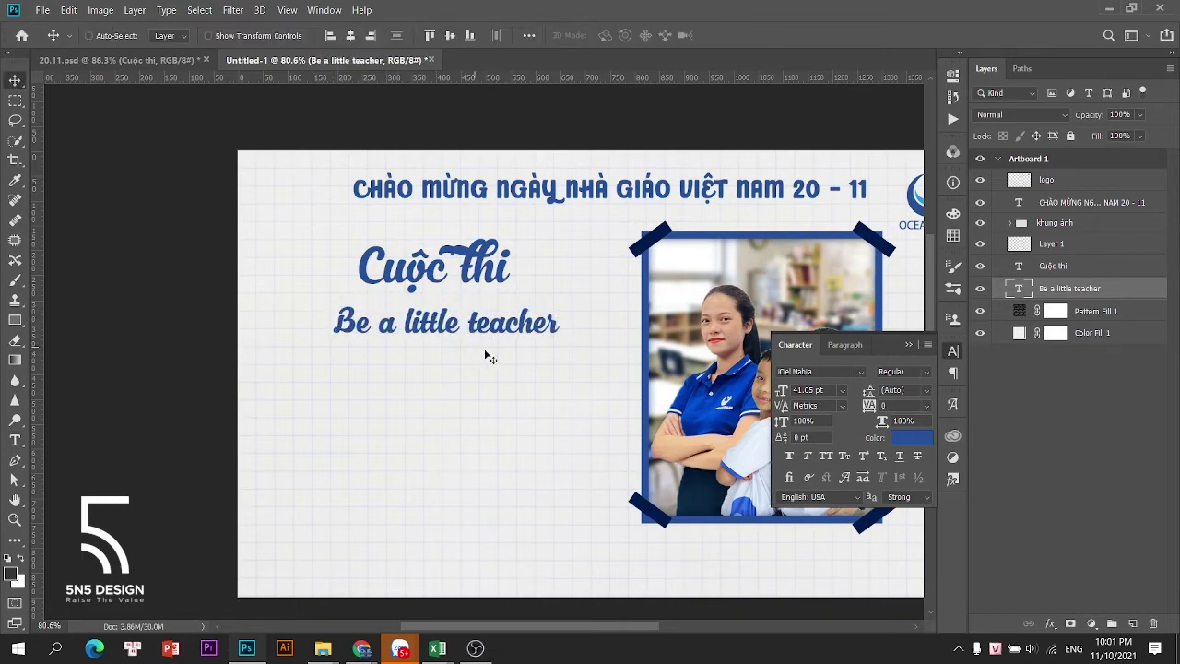
# Scale the Be a little teacher text up to about 60.6 pt so it nearly reaches the photo frame
pyautogui.hotkey('ctrl', 't')
pyautogui.moveTo(564, 300); pyautogui.dragTo(618, 286)
pyautogui.press('Return')
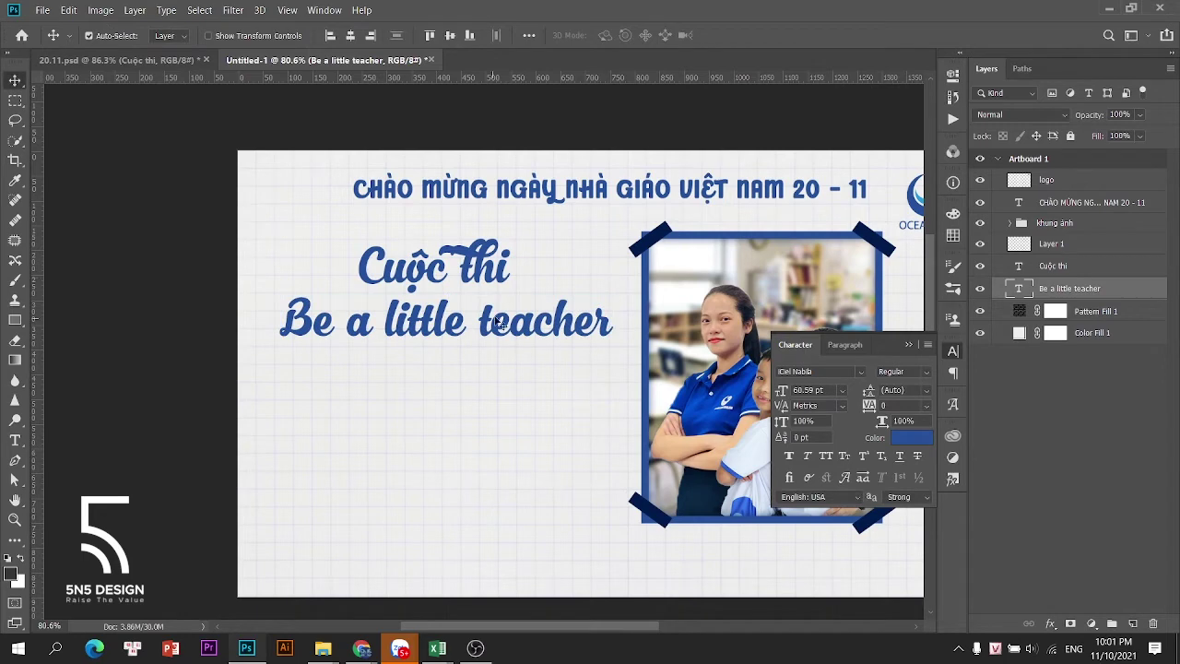
pyautogui.moveTo(498, 321)
pyautogui.mouseDown()
pyautogui.moveTo(494, 331)
pyautogui.moveTo(510, 311)
pyautogui.moveTo(499, 322)
pyautogui.mouseUp()
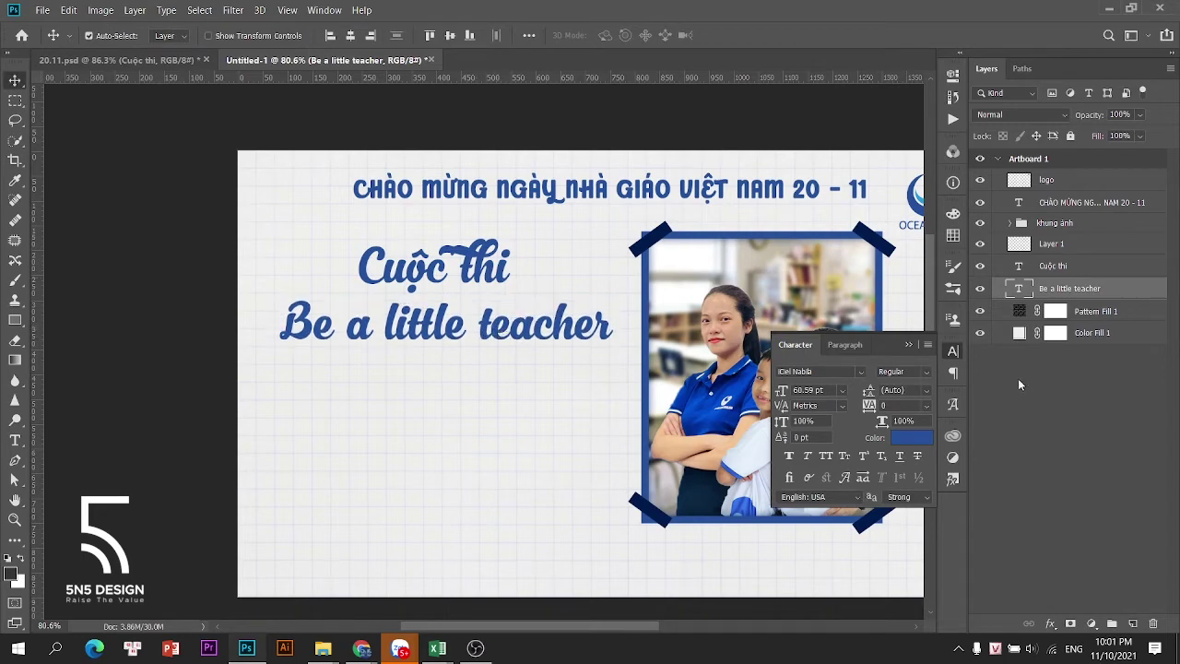
# Add a white 10 px outside stroke at 73% opacity to the Be a little teacher text
pyautogui.rightClick(1050, 296)
pyautogui.click(899, 19)
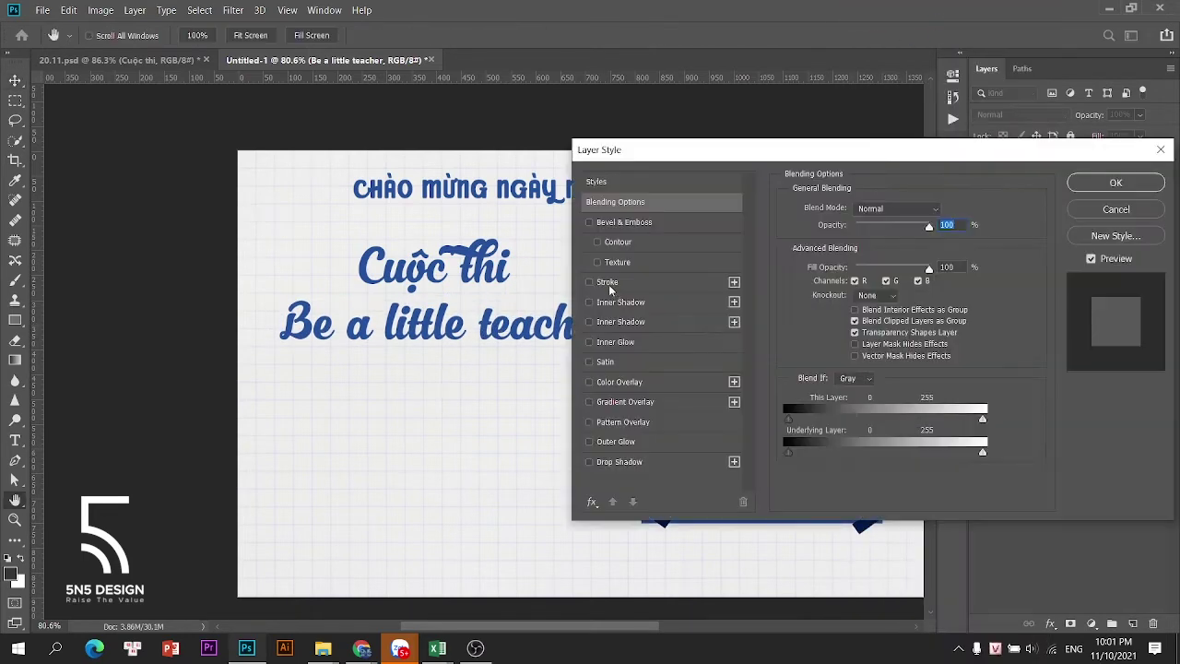
pyautogui.click(589, 282)
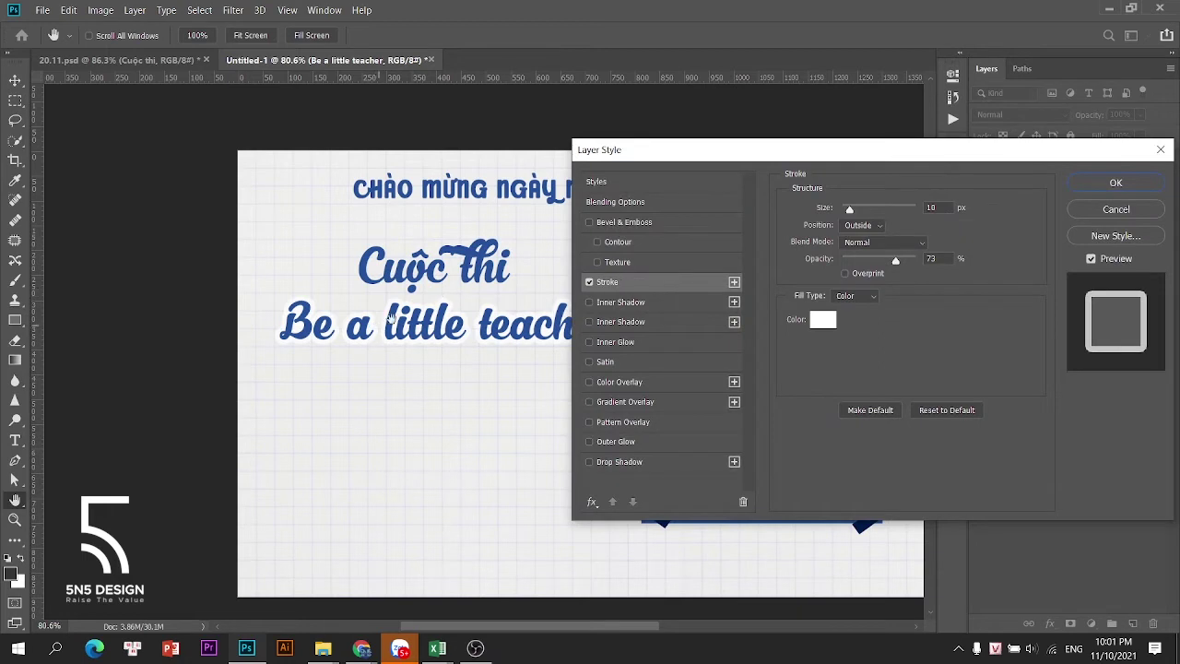
# Add a second stroke around the Be a little teacher text, 15 px wide, in the blue sampled from its lettering
pyautogui.click(734, 282)
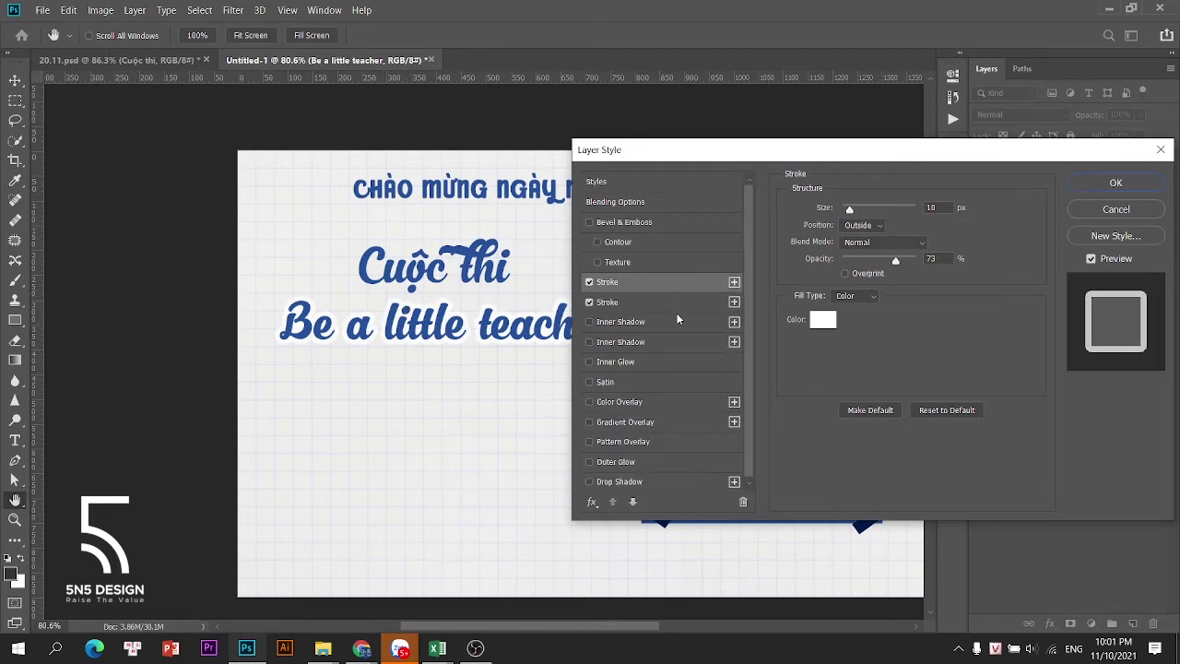
pyautogui.click(668, 303)
pyautogui.click(601, 284)
pyautogui.click(612, 304)
pyautogui.click(815, 318)
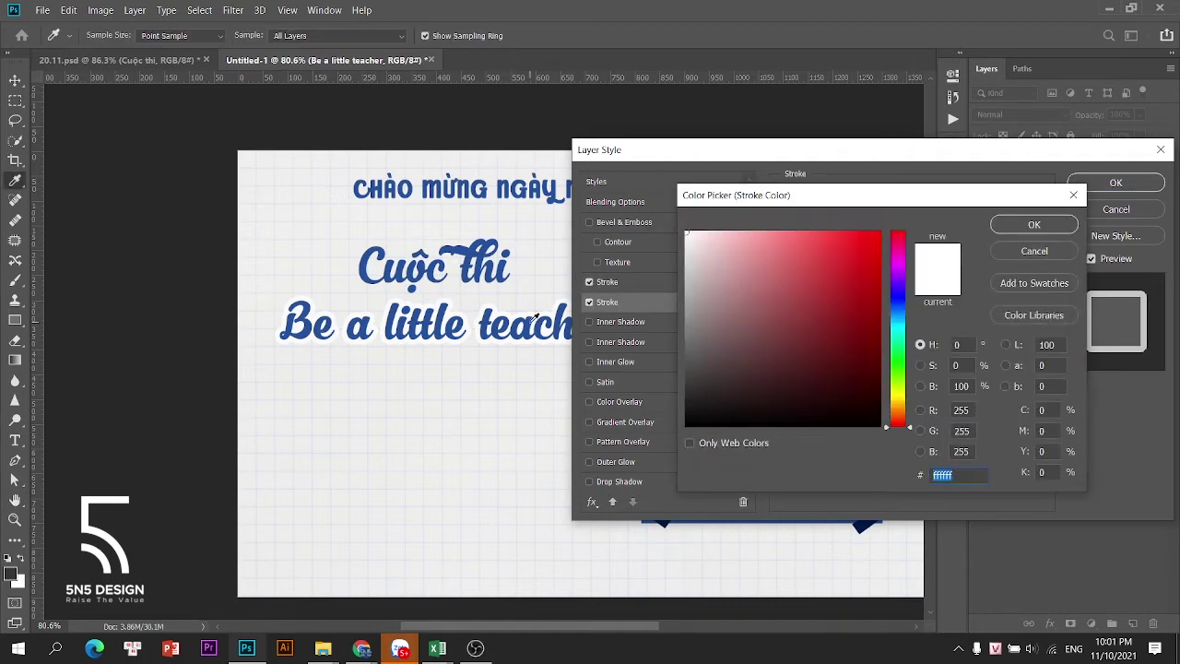
pyautogui.click(536, 315)
pyautogui.click(1042, 226)
pyautogui.click(654, 287)
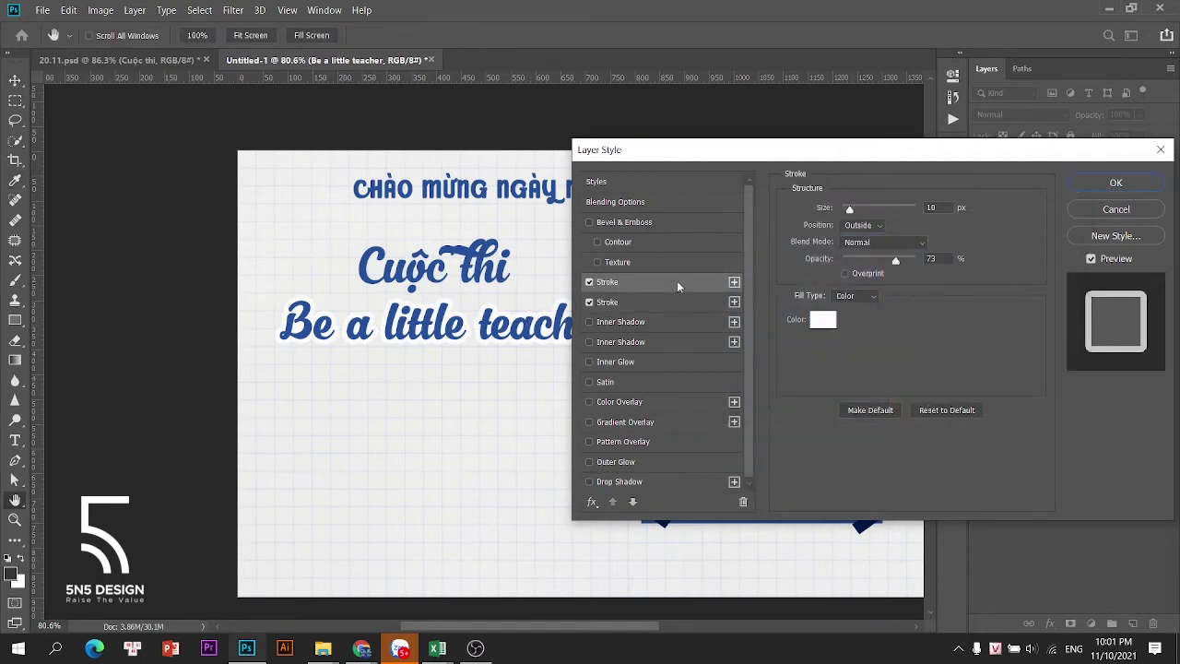
pyautogui.click(646, 301)
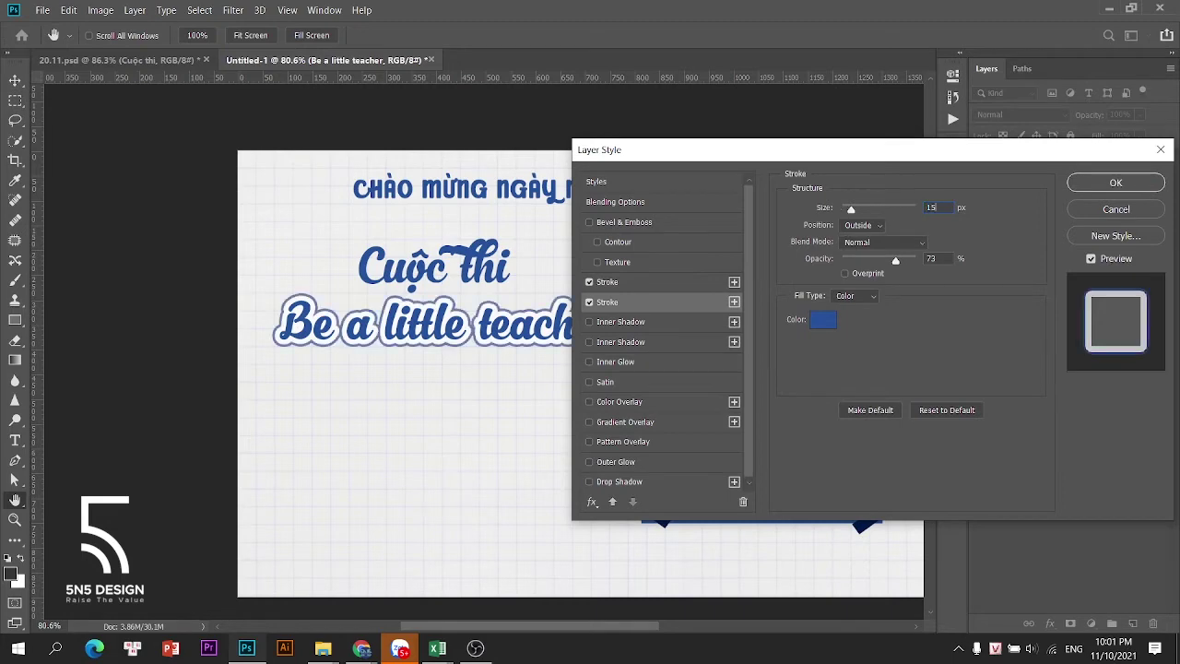
pyautogui.press('Return')
# Raise both strokes of the Be a little teacher text to 100% opacity and make the white one slightly thinner
pyautogui.scroll(2, 503, 323)
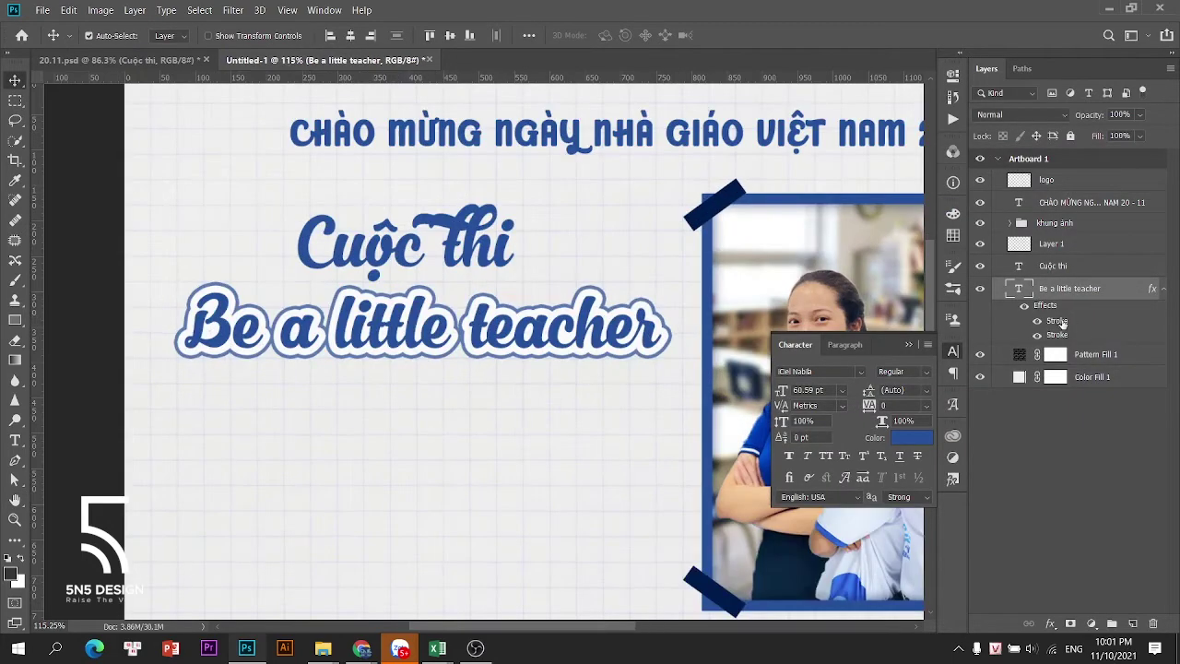
pyautogui.doubleClick(1056, 335)
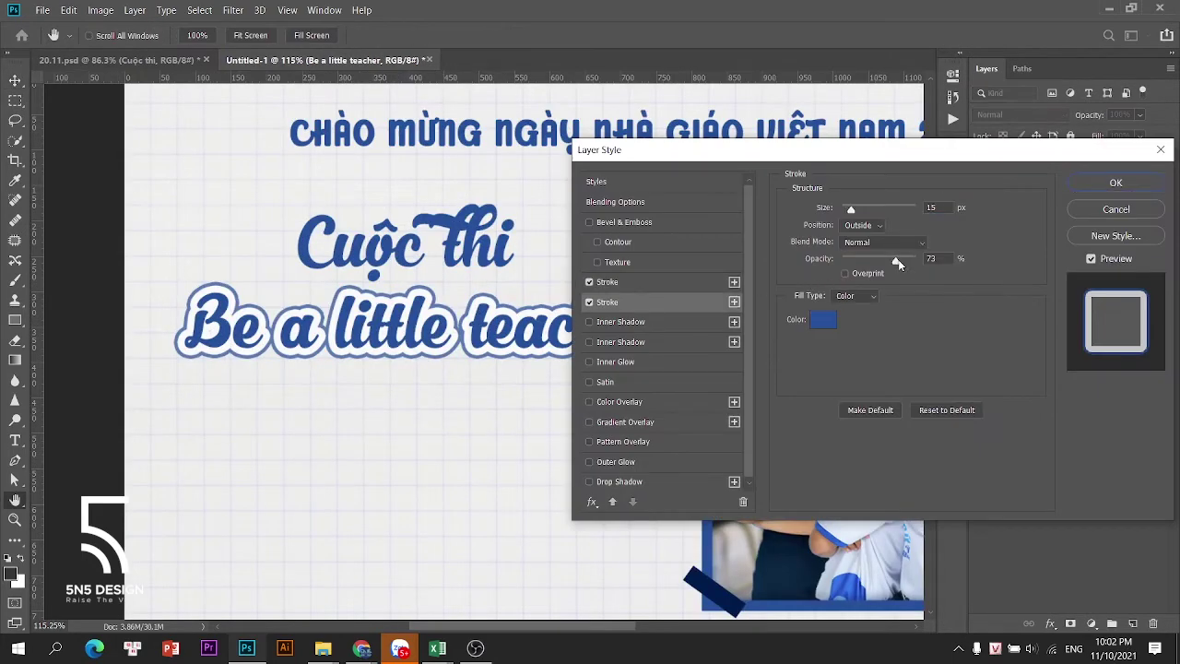
pyautogui.moveTo(897, 263); pyautogui.dragTo(917, 261)
pyautogui.click(625, 281)
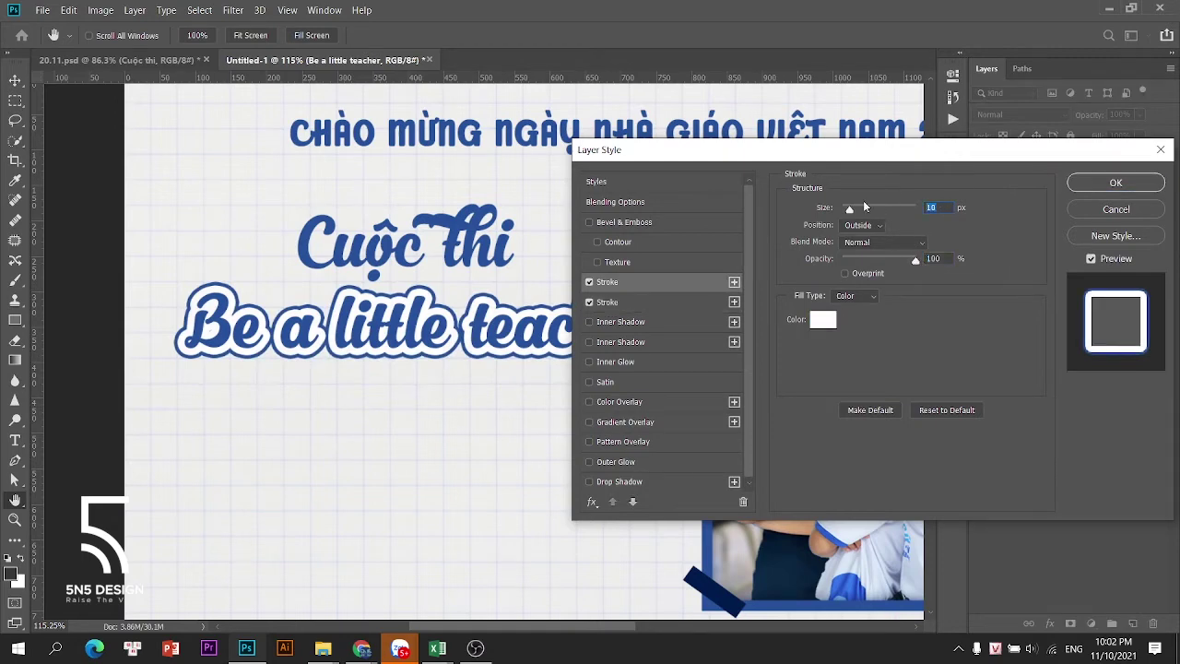
pyautogui.write('2')
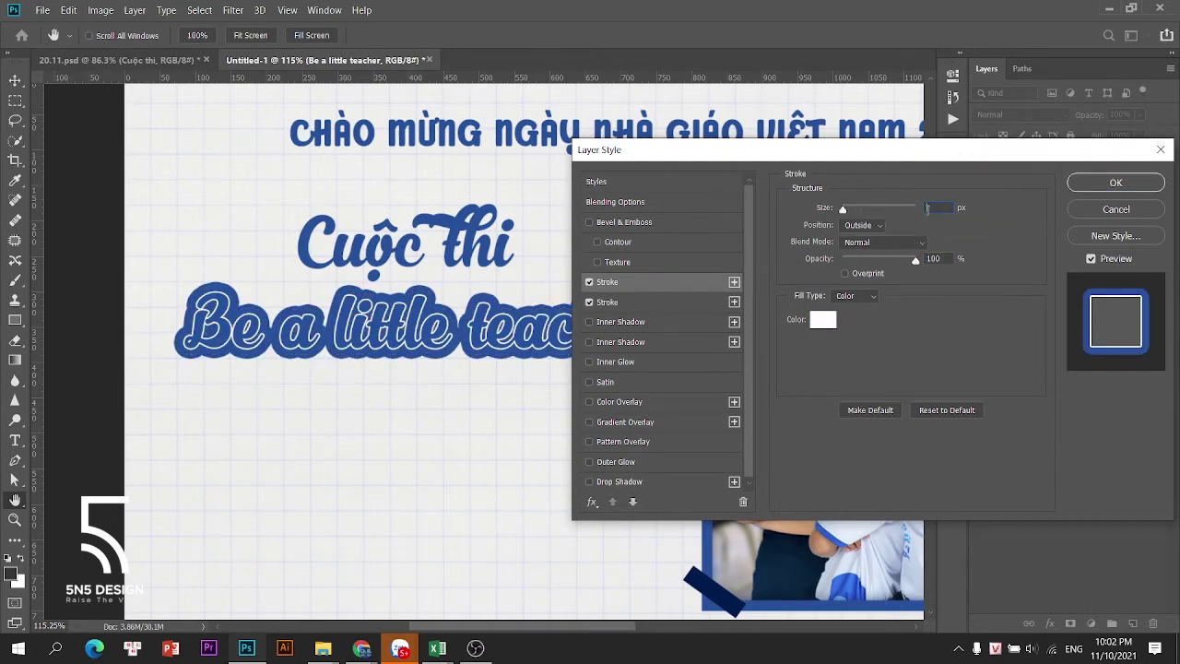
pyautogui.press('Return')
# Shift the Be a little teacher text slightly left, closer to the banner's edge
pyautogui.scroll(-2, 524, 323)
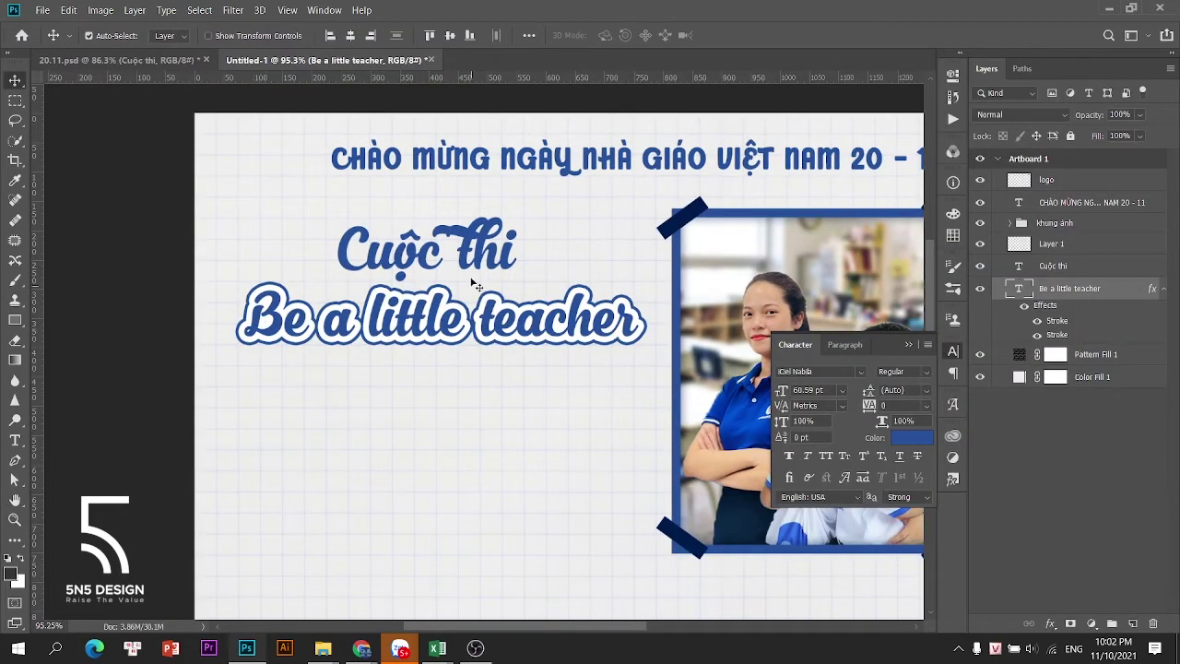
pyautogui.scroll(-3, 489, 296)
pyautogui.moveTo(506, 304); pyautogui.dragTo(496, 302)
pyautogui.scroll(2, 506, 299)
pyautogui.click(491, 263)
pyautogui.scroll(-3, 592, 344)
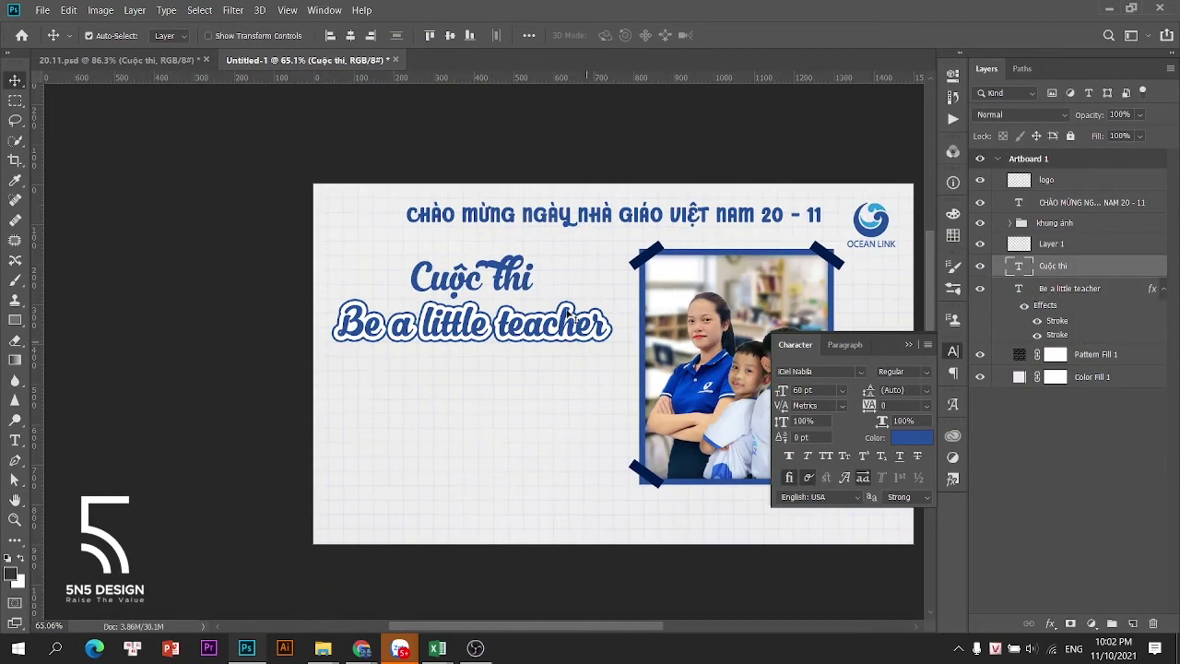
pyautogui.scroll(3, 572, 316)
pyautogui.press('b')
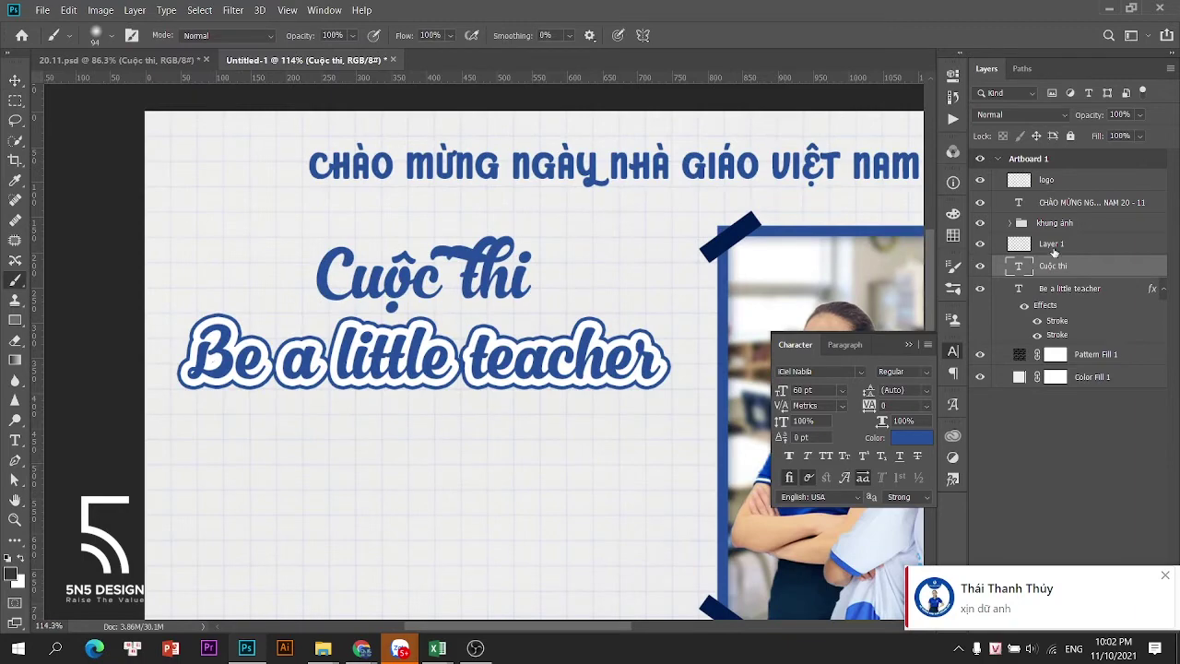
pyautogui.click(1166, 575)
# Switch to Chrome, search Google Images for ribbon and limit the results to large images
pyautogui.hotkey('alt', 'Tab')
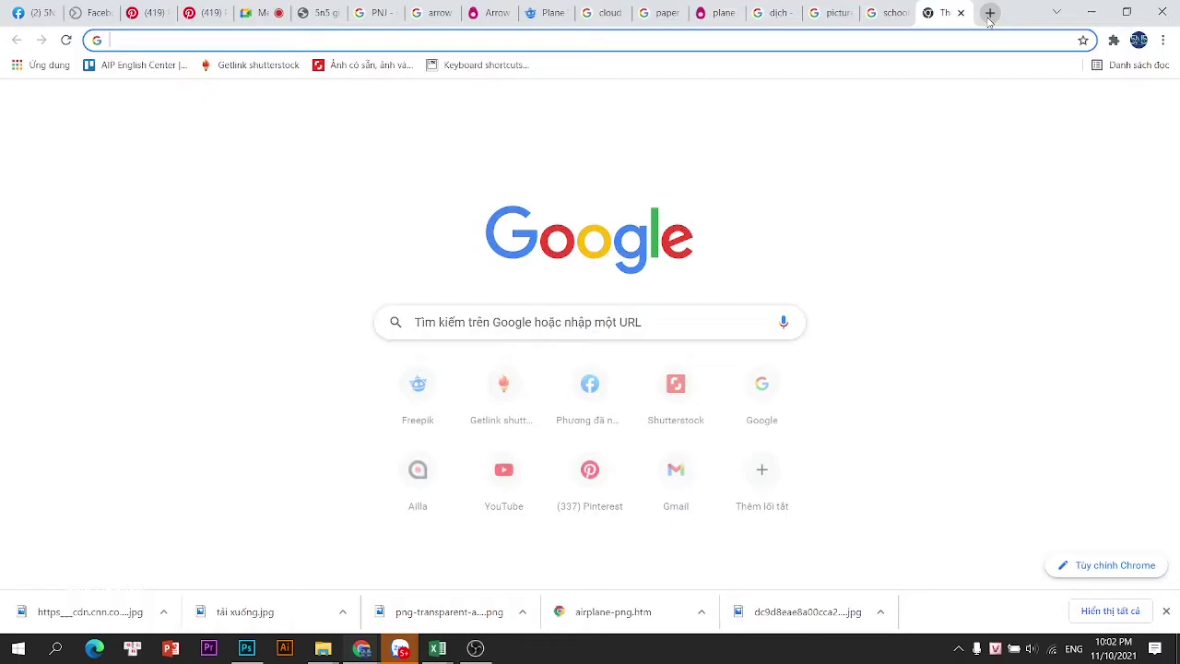
pyautogui.write('ribbon')
pyautogui.press('Return')
pyautogui.click(238, 136)
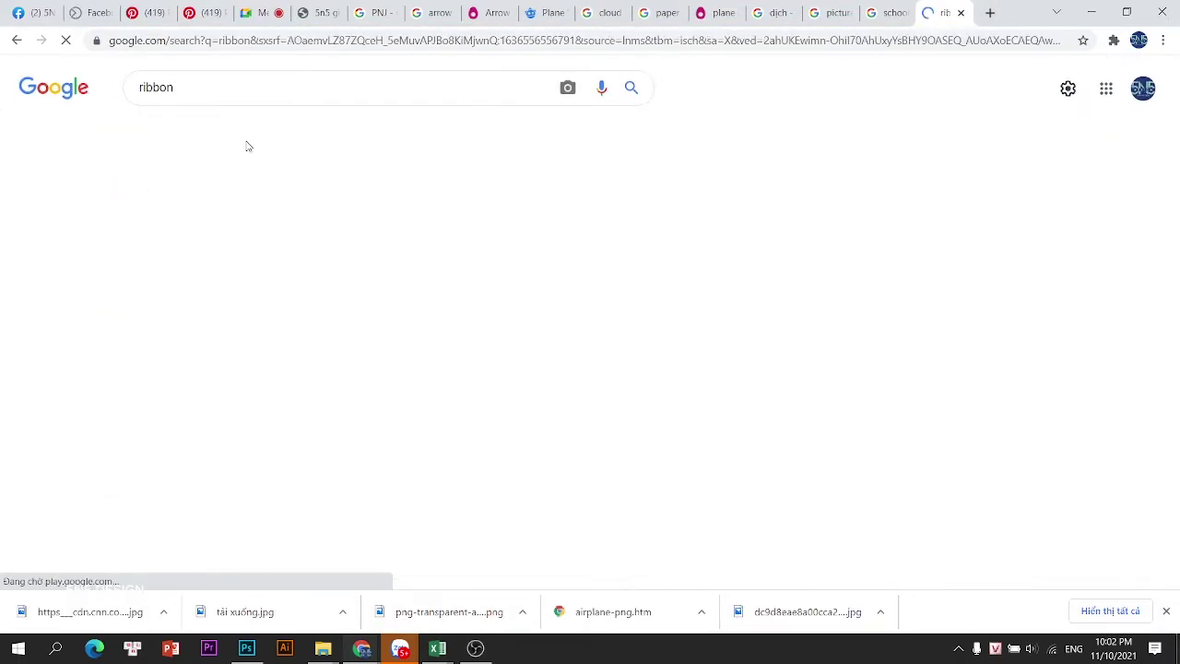
pyautogui.click(611, 130)
pyautogui.click(150, 158)
pyautogui.click(150, 222)
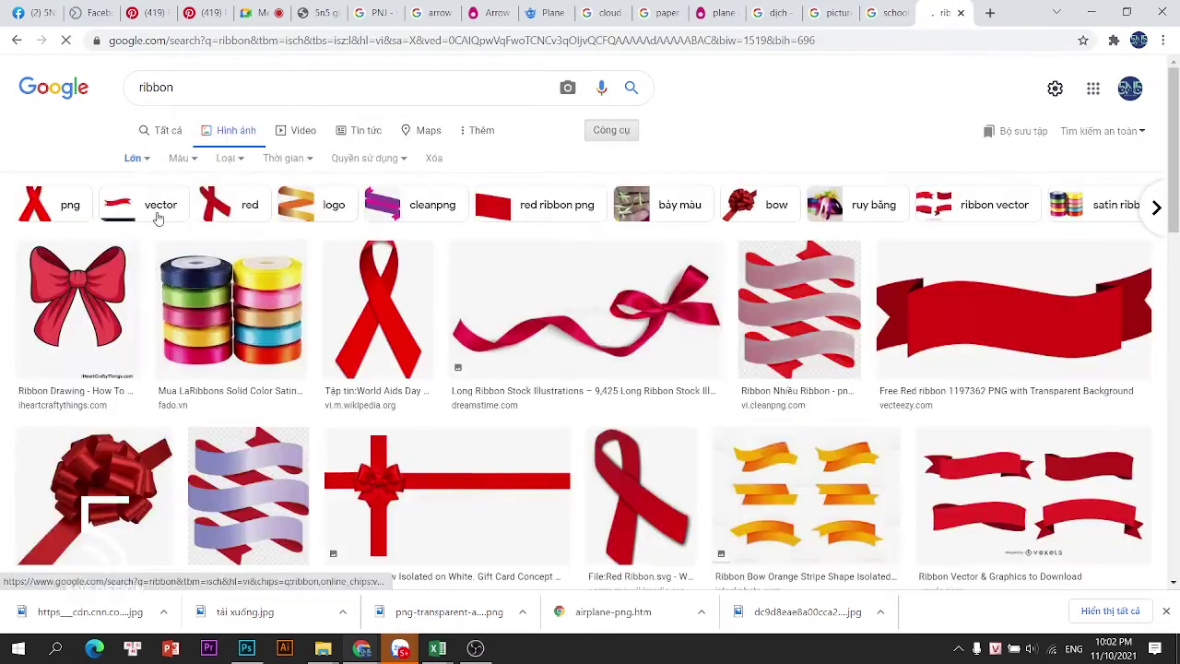
# Find the wavy red VectorStock ribbon image and save it to the computer as tải xuống.png
pyautogui.scroll(-3, 811, 362)
pyautogui.click(942, 450)
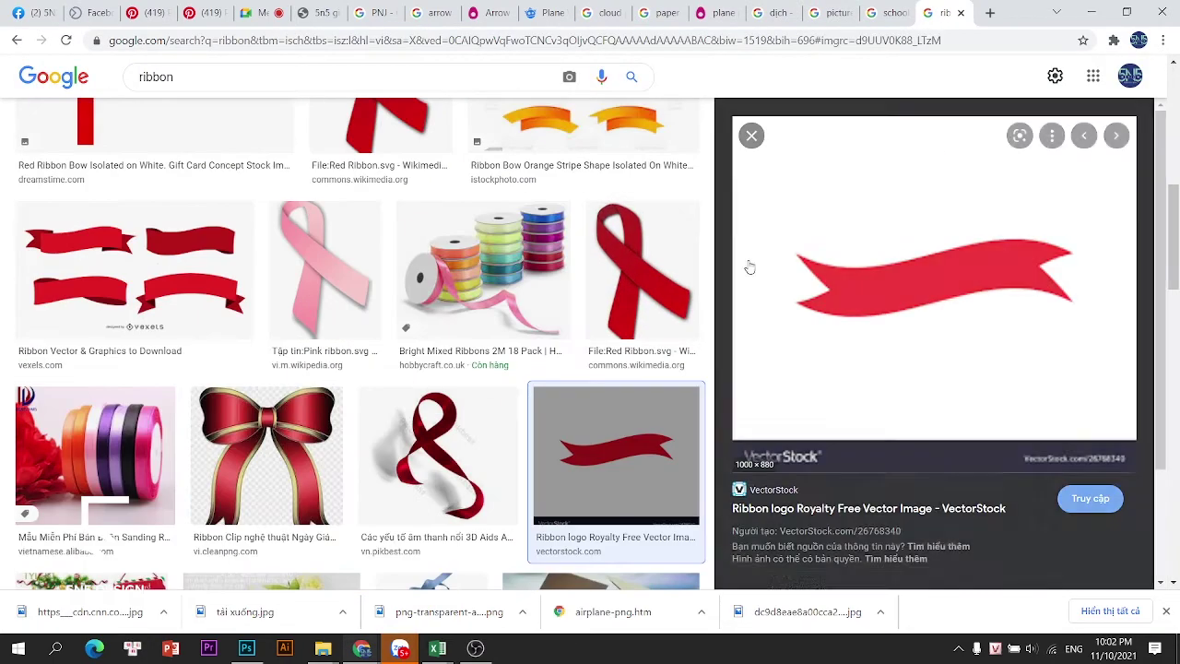
pyautogui.rightClick(876, 258)
pyautogui.click(922, 402)
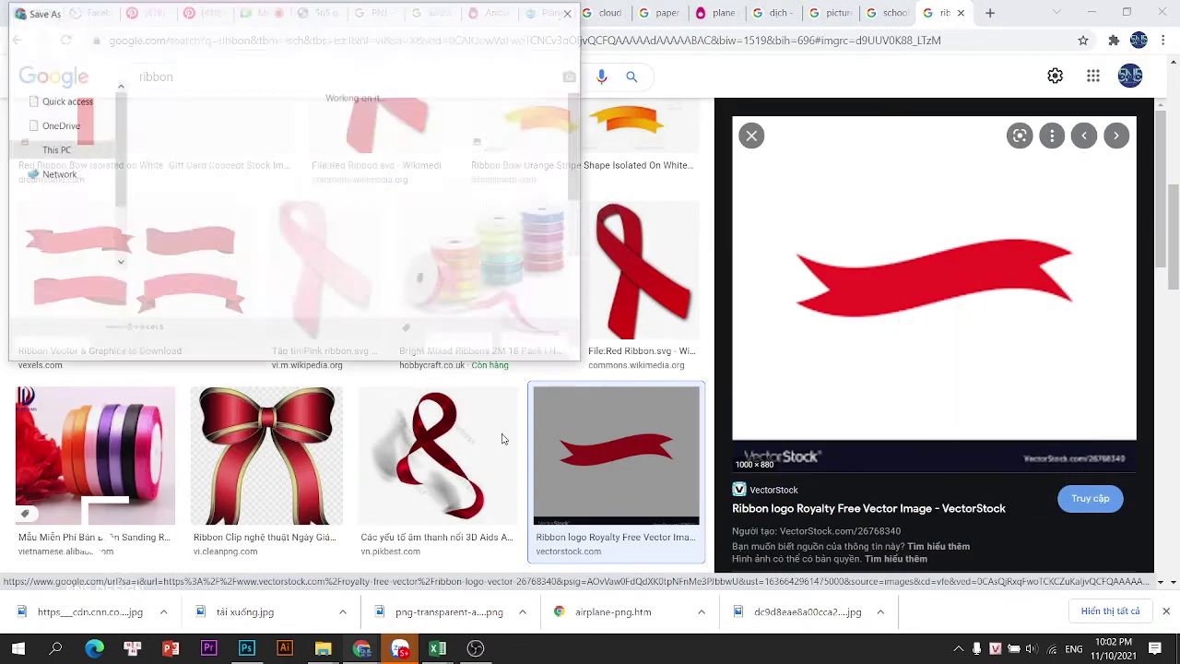
pyautogui.click(462, 344)
# Show the downloaded tải xuống.png in its folder and open it in Photoshop
pyautogui.click(163, 611)
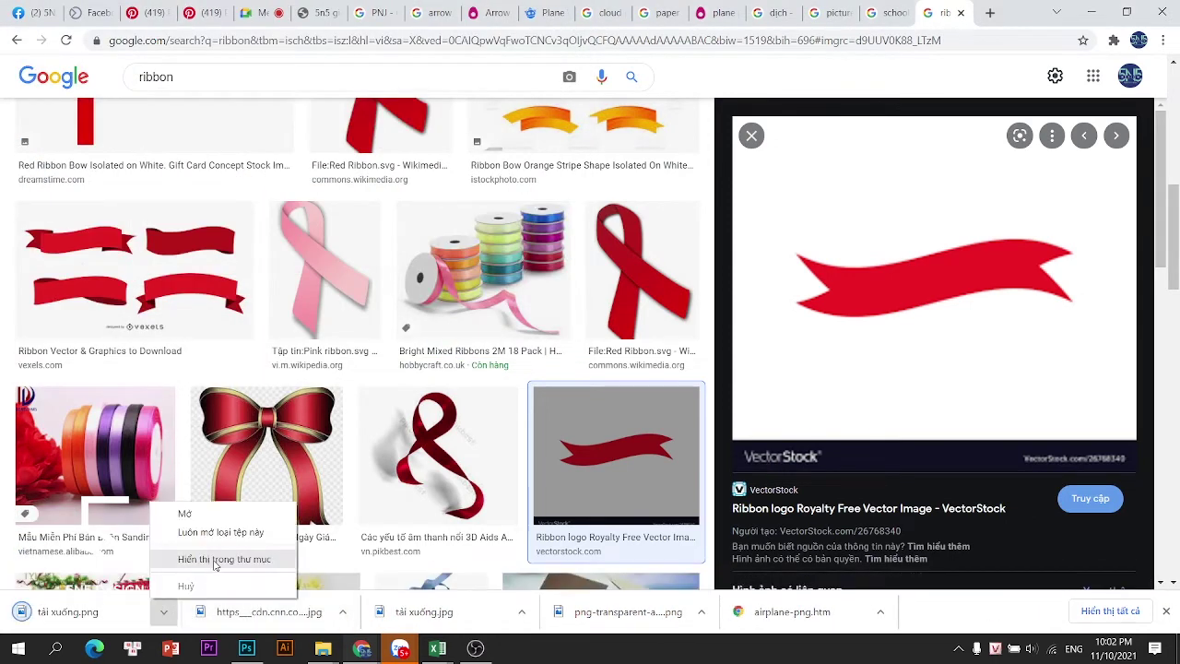
pyautogui.click(221, 560)
pyautogui.rightClick(443, 352)
pyautogui.moveTo(497, 369)
pyautogui.click(686, 389)
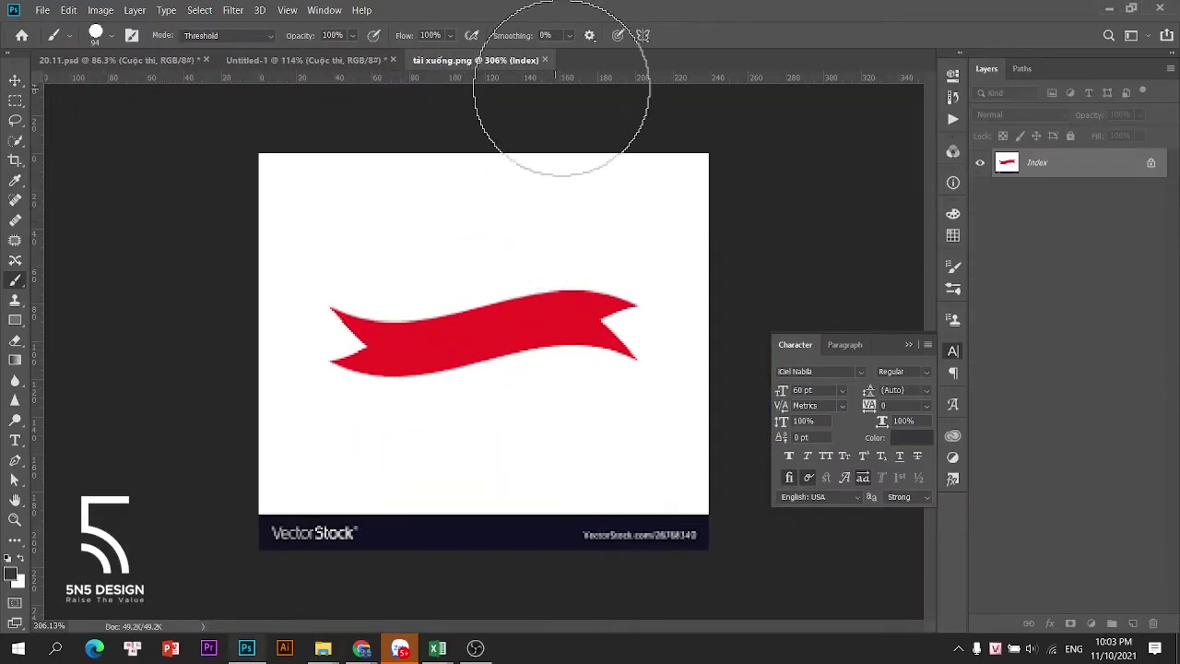
# Convert the ribbon image from indexed color to RGB Color and unlock its background layer
pyautogui.click(100, 10)
pyautogui.moveTo(118, 21)
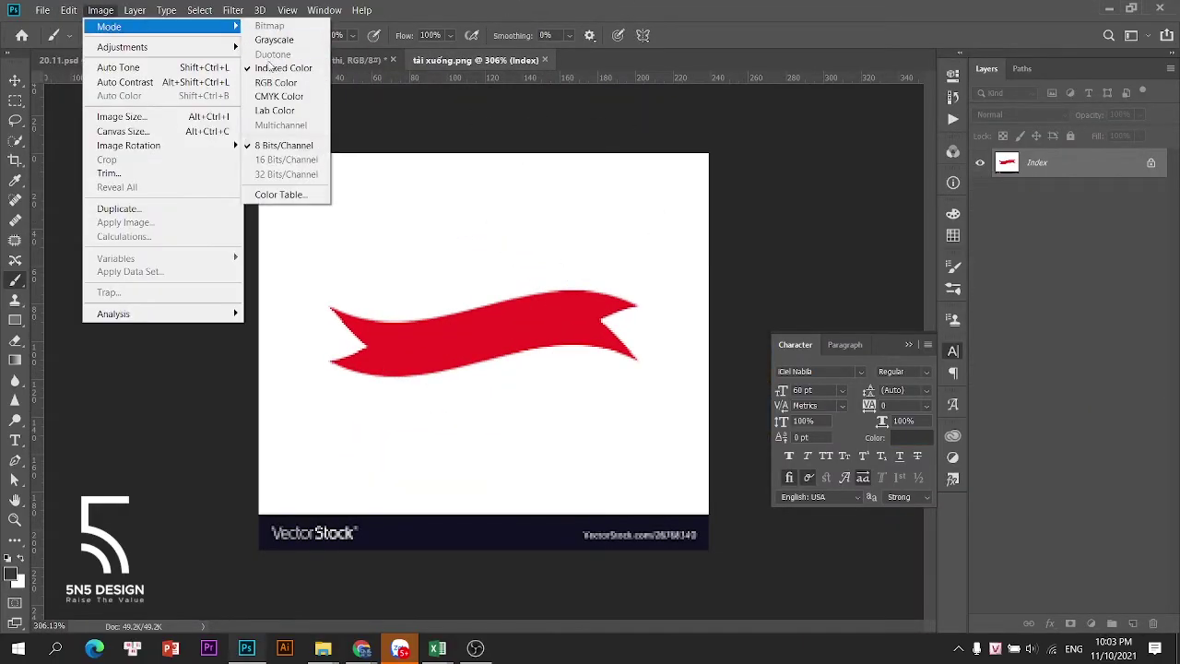
pyautogui.click(297, 80)
pyautogui.click(1151, 163)
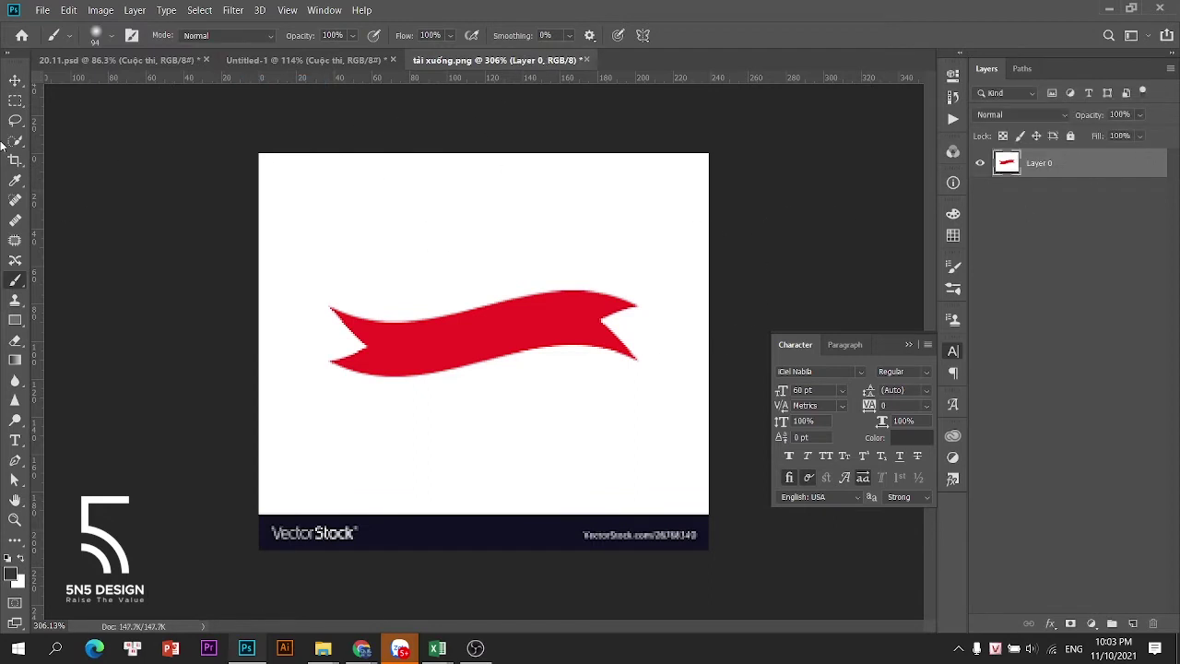
# Select the red ribbon as the subject and copy it onto its own layer
pyautogui.click(19, 141)
pyautogui.moveTo(449, 323); pyautogui.dragTo(405, 332)
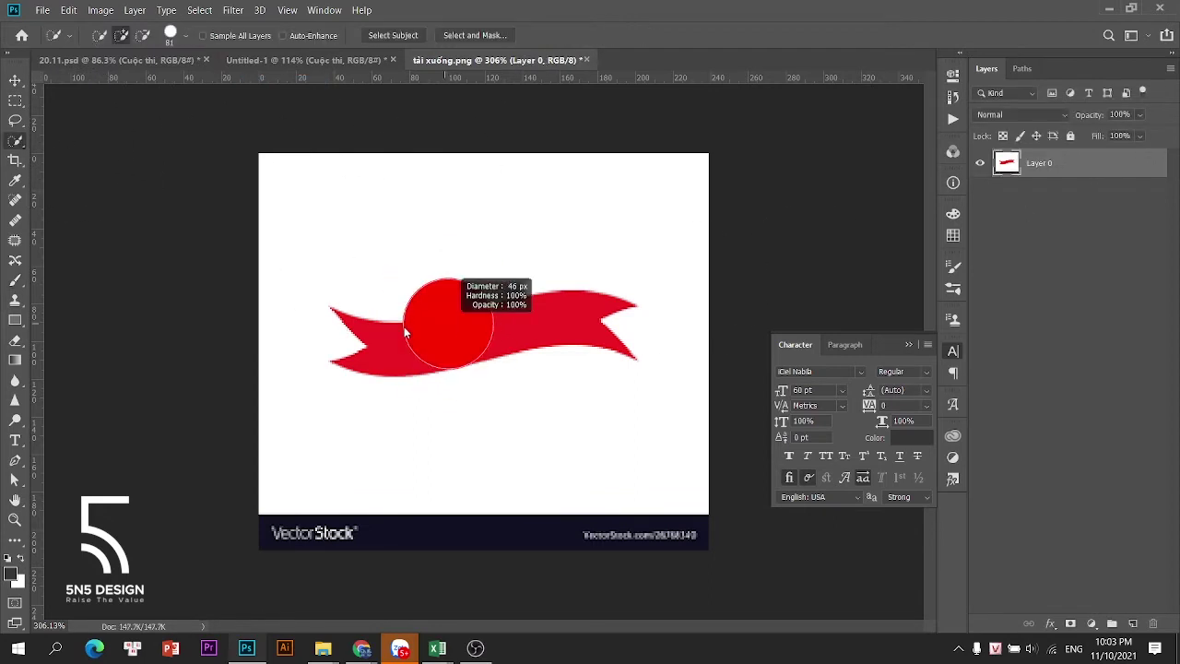
pyautogui.click(393, 35)
pyautogui.hotkey('ctrl', 'j')
# Bring the cut-out ribbon into the Untitled-1 banner and place it just right of the Cuộc thi text
pyautogui.press('v')
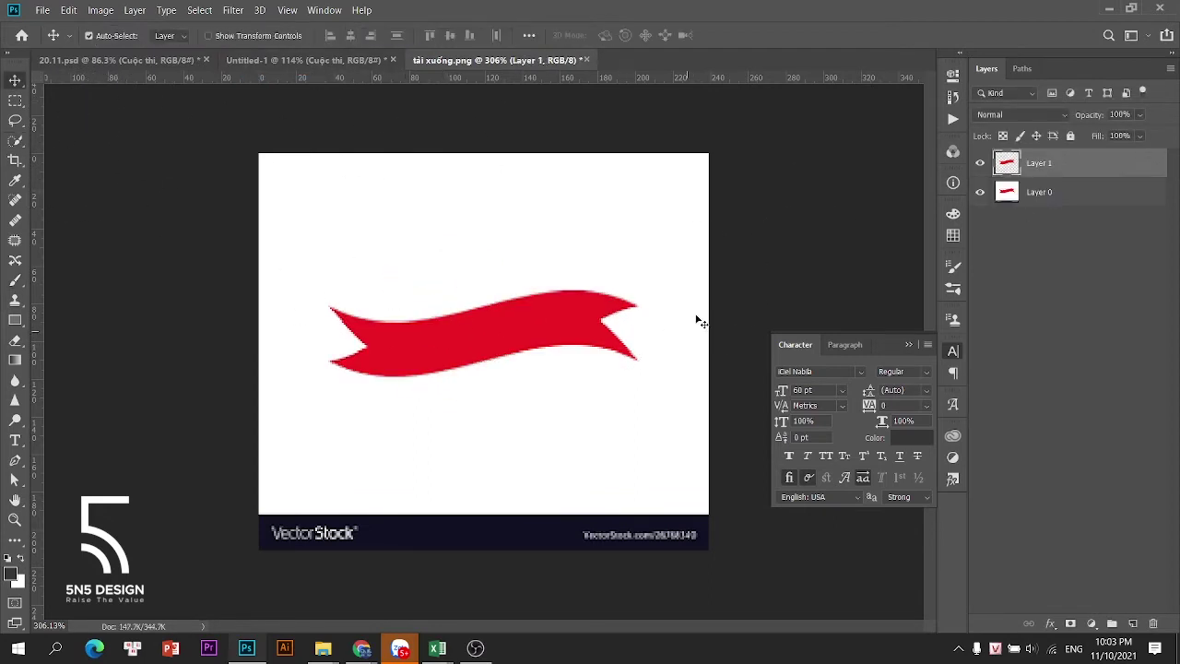
pyautogui.moveTo(698, 319); pyautogui.dragTo(582, 275)
pyautogui.scroll(-2, 576, 236)
pyautogui.scroll(3, 582, 275)
pyautogui.moveTo(634, 246); pyautogui.dragTo(525, 242)
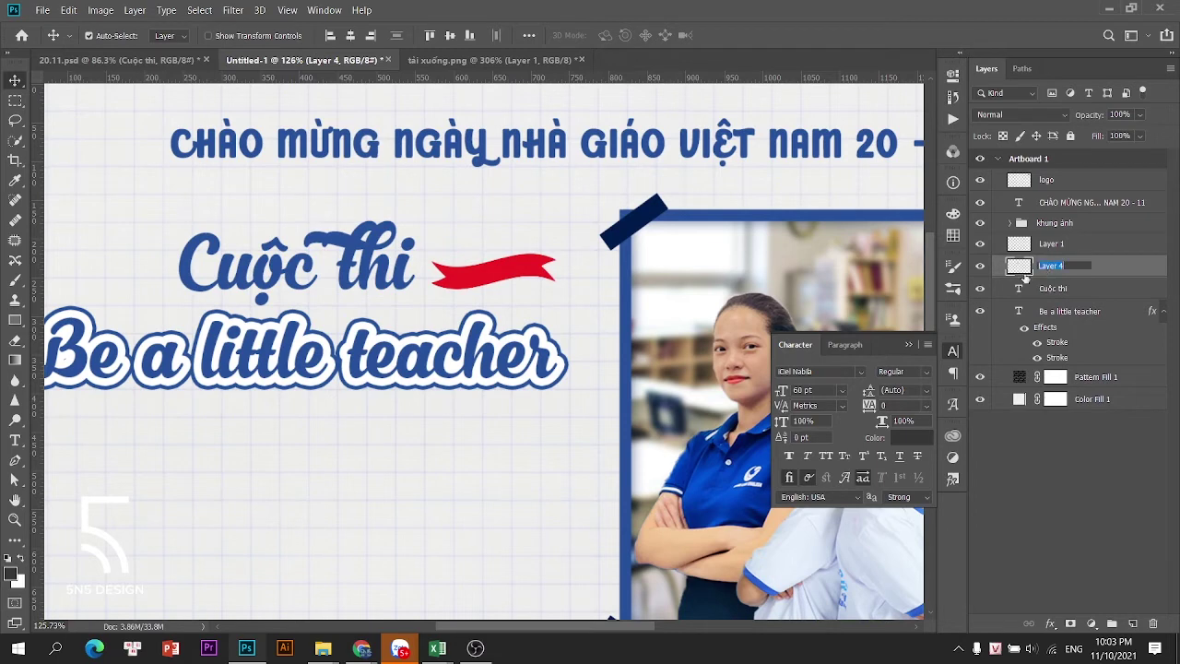
# Rename the ribbon's layer to ribbon and move it above the khung ảnh group
pyautogui.write('bon')
pyautogui.press('Return')
pyautogui.moveTo(1024, 272); pyautogui.dragTo(1077, 215)
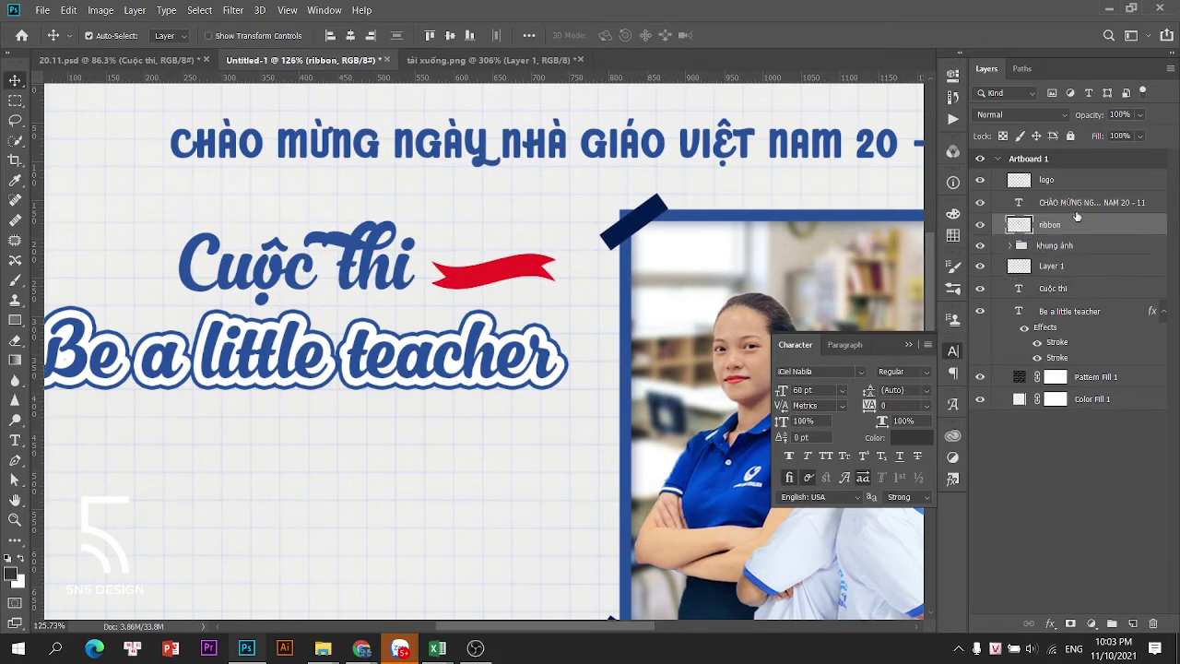
# Move the Cuộc thi and Be a little teacher layers directly below the ribbon layer, above khung ảnh
pyautogui.click(1050, 289)
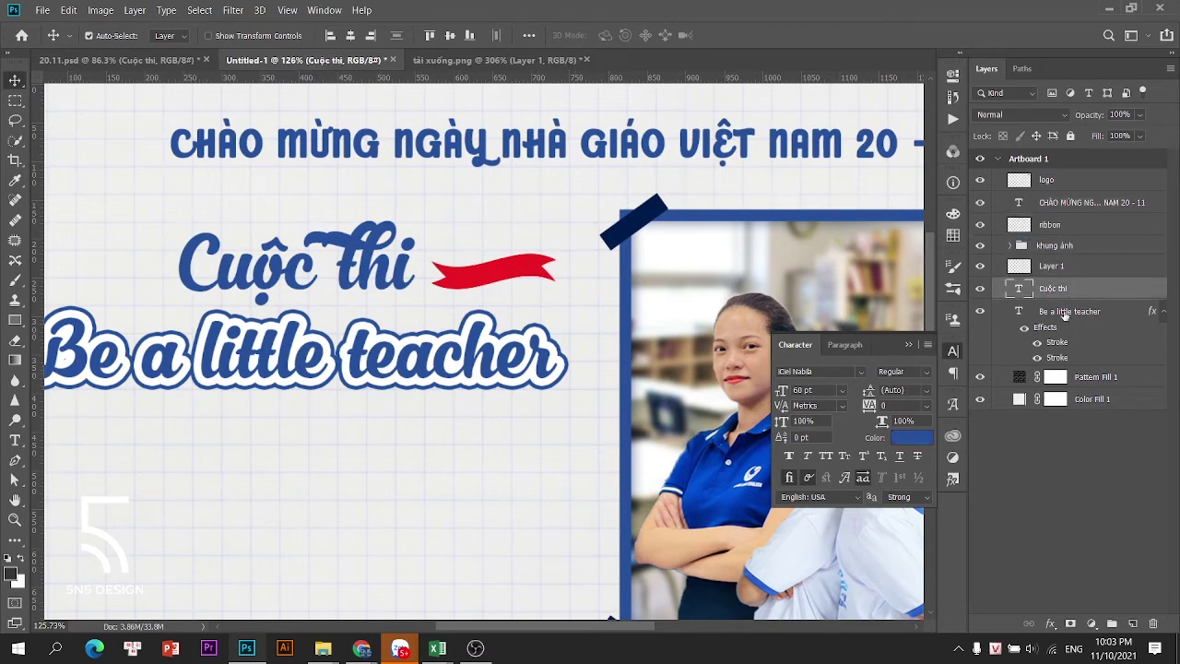
pyautogui.keyDown('shift'); pyautogui.click(1063, 313); pyautogui.keyUp('shift')
pyautogui.moveTo(1066, 291); pyautogui.dragTo(1067, 228)
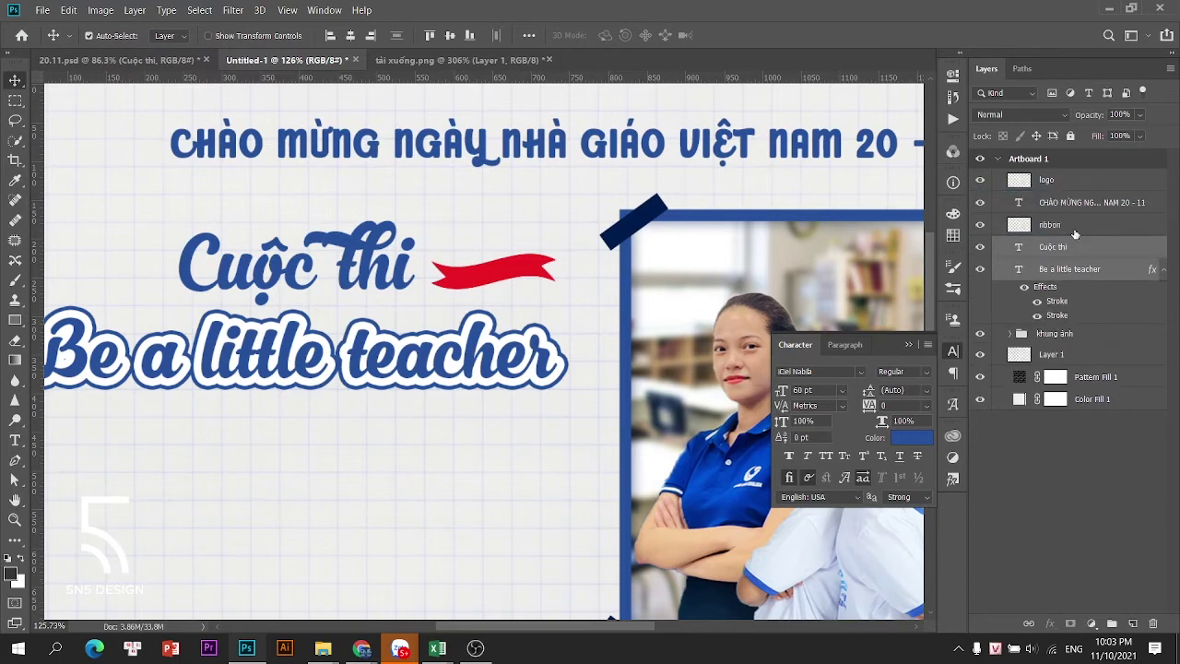
# Group the ribbon, Cuộc thi and Be a little teacher layers and name the group text
pyautogui.hotkey('ctrl', 'g')
pyautogui.doubleClick(1049, 223)
pyautogui.write('te')
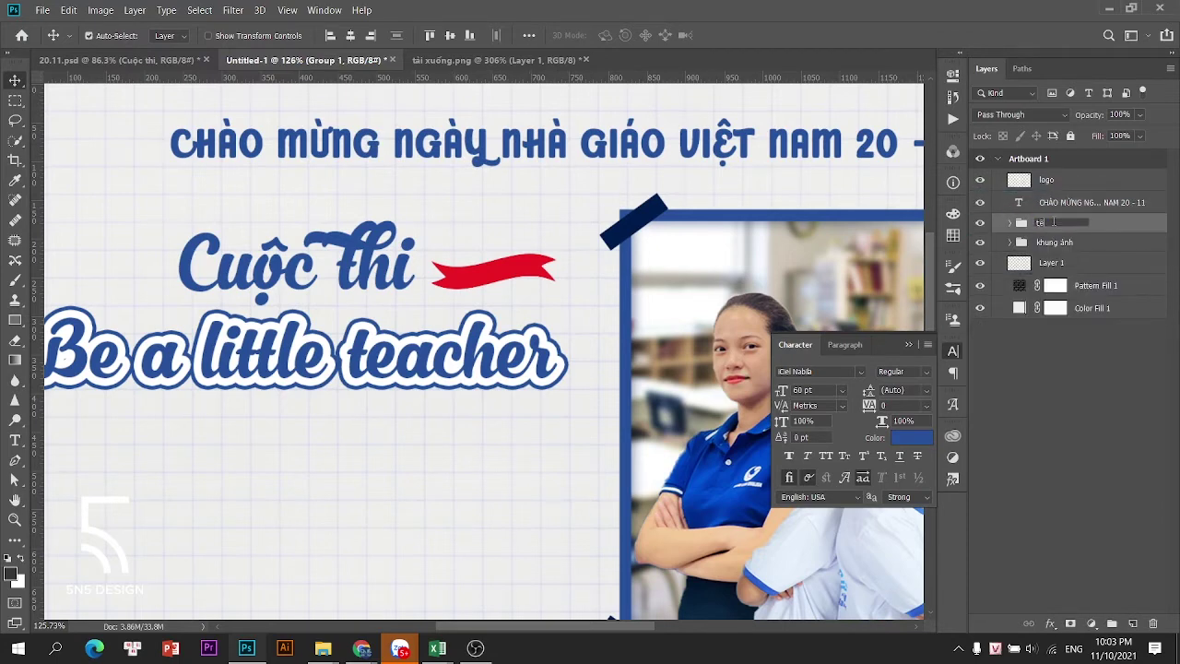
pyautogui.write('xt')
pyautogui.press('Return')
pyautogui.hotkey('ctrl', '0')
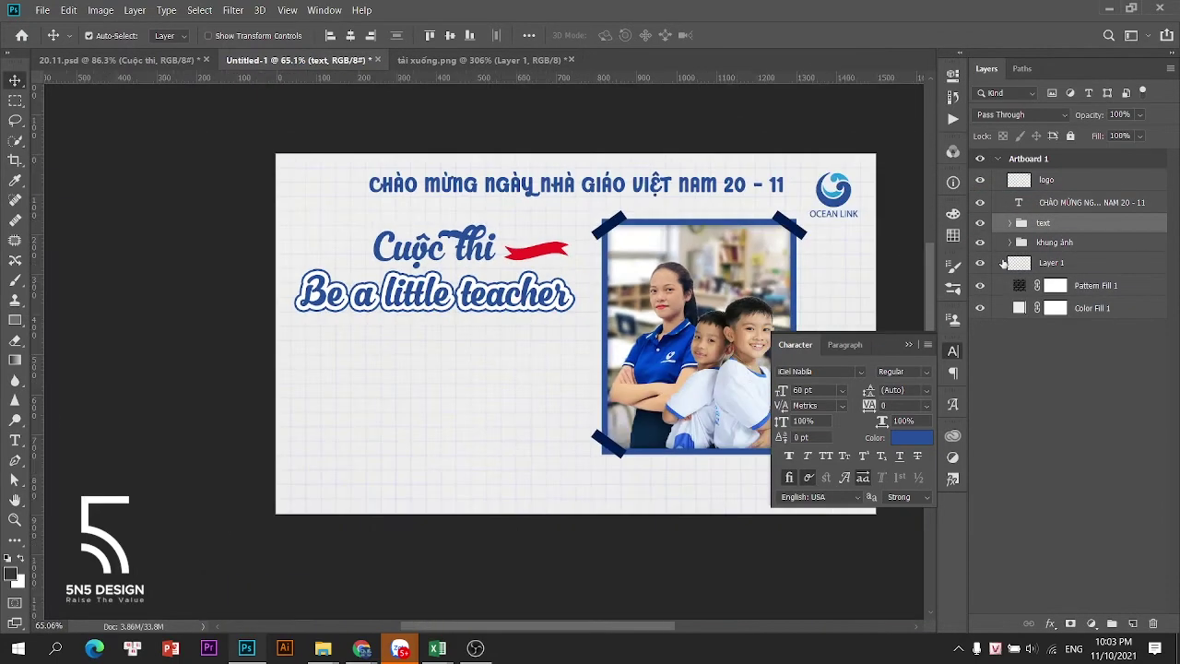
# Group the Pattern Fill 1 and Color Fill 1 layers under the name backround and delete the empty Layer 1
pyautogui.click(999, 306)
pyautogui.keyDown('shift'); pyautogui.click(999, 286); pyautogui.keyUp('shift')
pyautogui.hotkey('ctrl', 'g')
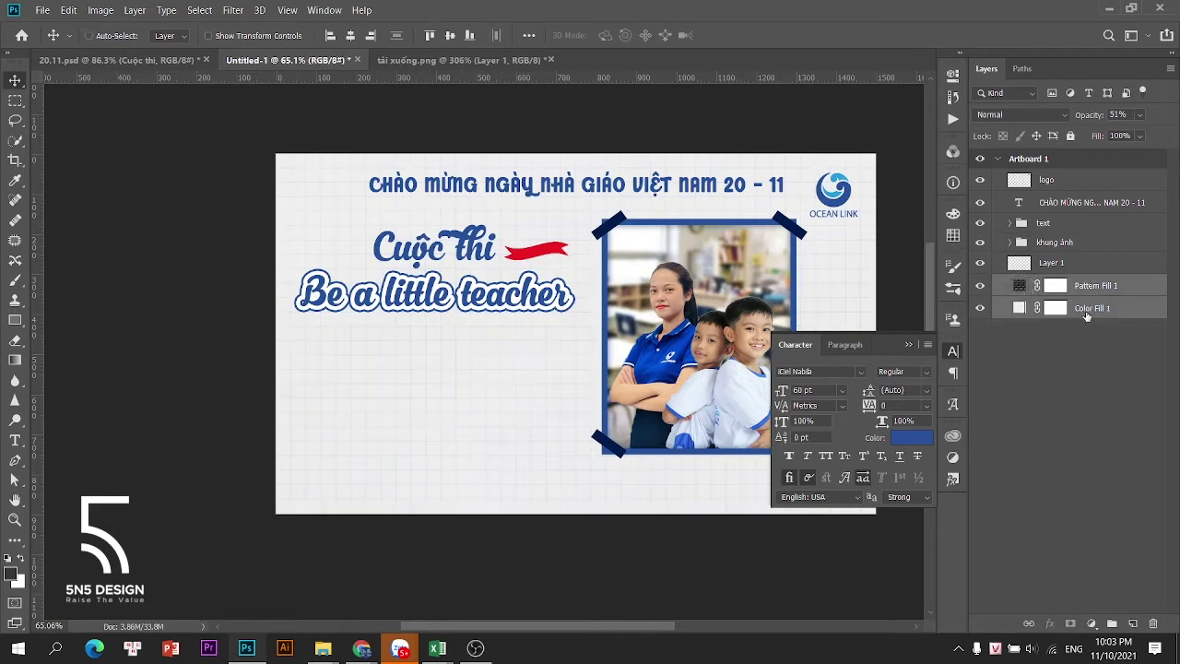
pyautogui.doubleClick(1049, 283)
pyautogui.write('backround')
pyautogui.press('Return')
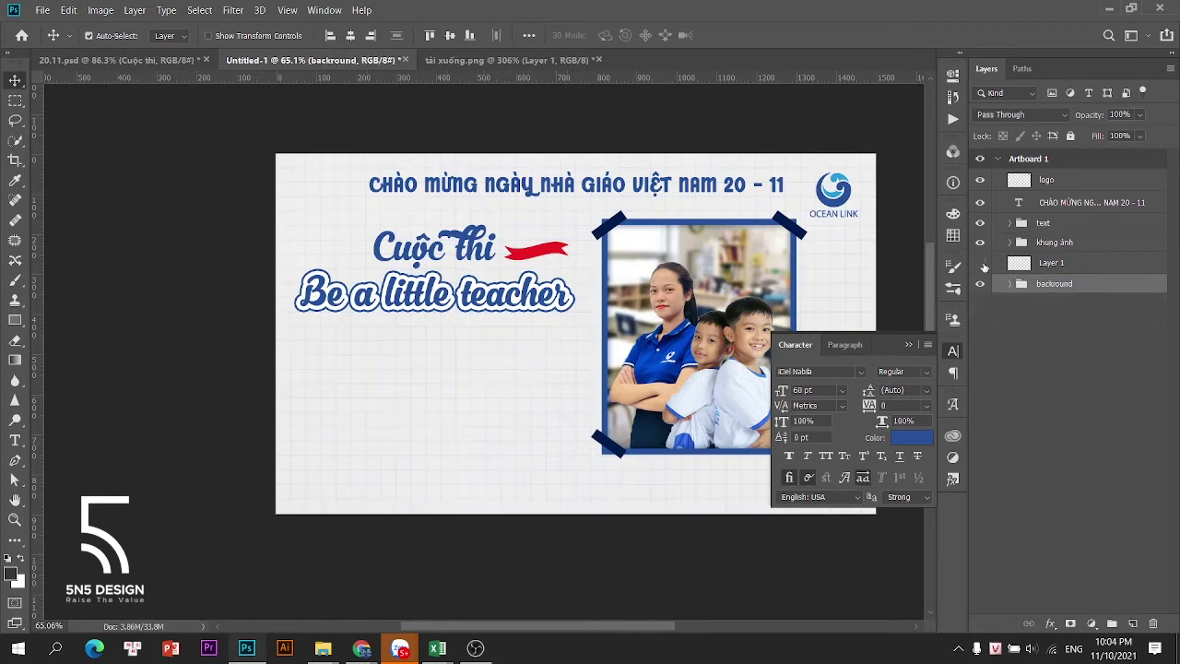
pyautogui.click(1059, 269)
pyautogui.press('Delete')
# Try filling the ribbon beside the Cuộc thi text with light yellow ffd258
pyautogui.scroll(4, 424, 271)
pyautogui.click(427, 271)
pyautogui.click(592, 274)
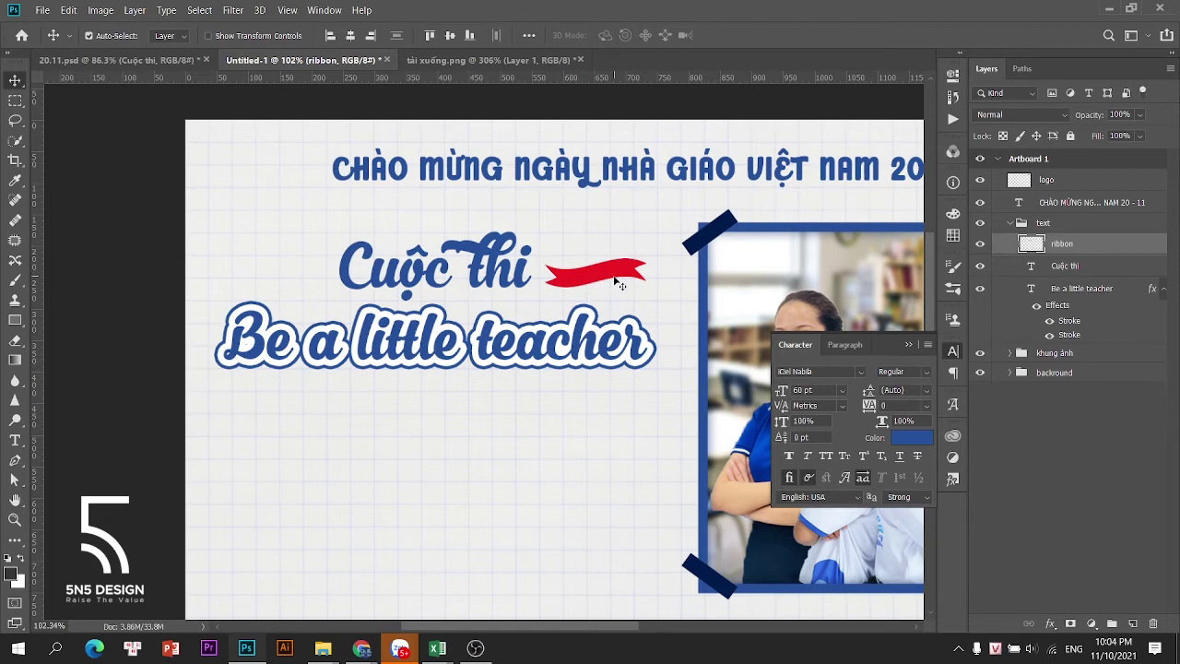
pyautogui.click(980, 243)
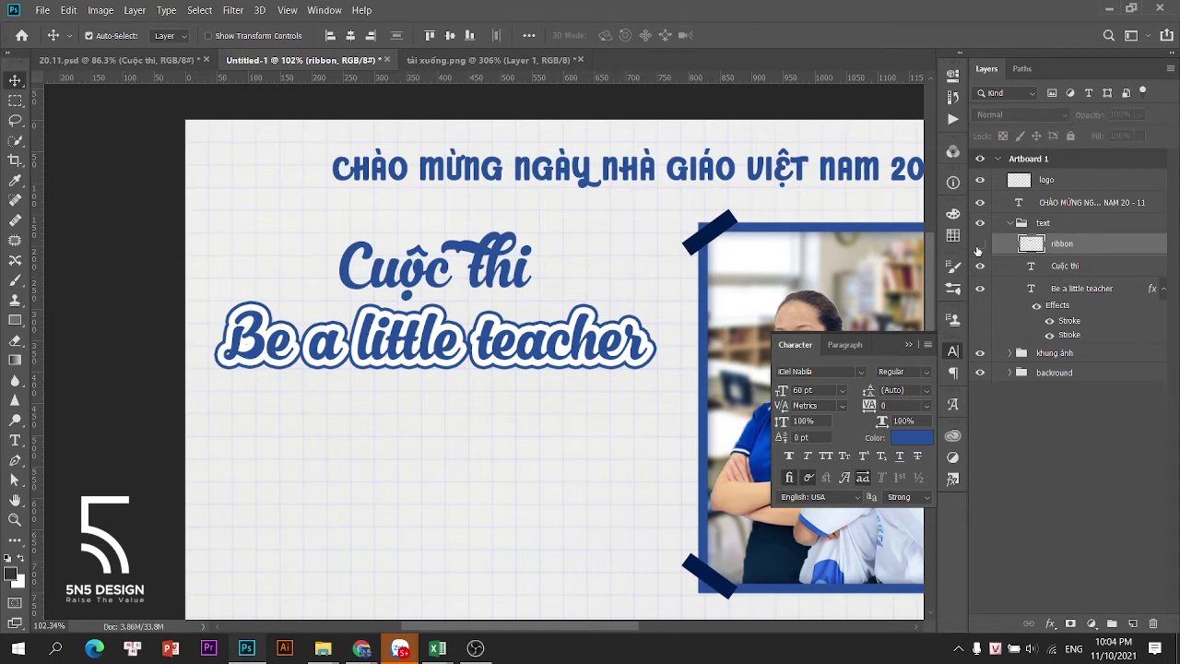
pyautogui.click(980, 244)
pyautogui.keyDown('ctrl'); pyautogui.click(1031, 244); pyautogui.keyUp('ctrl')
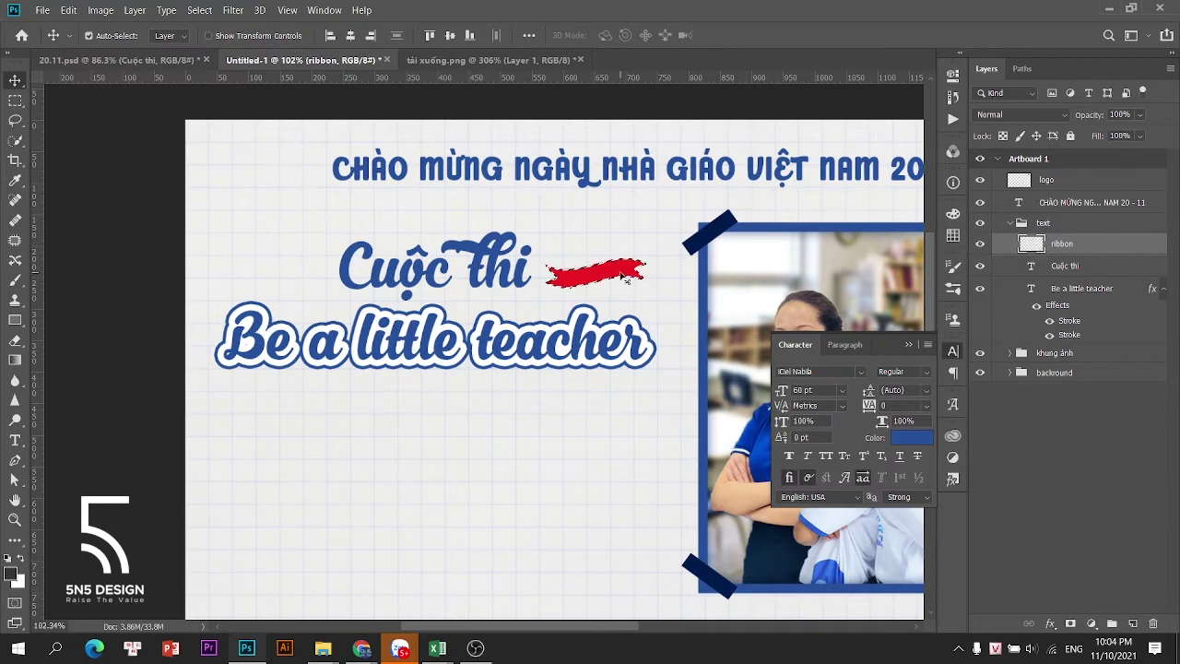
pyautogui.click(11, 573)
pyautogui.moveTo(898, 396); pyautogui.dragTo(897, 403)
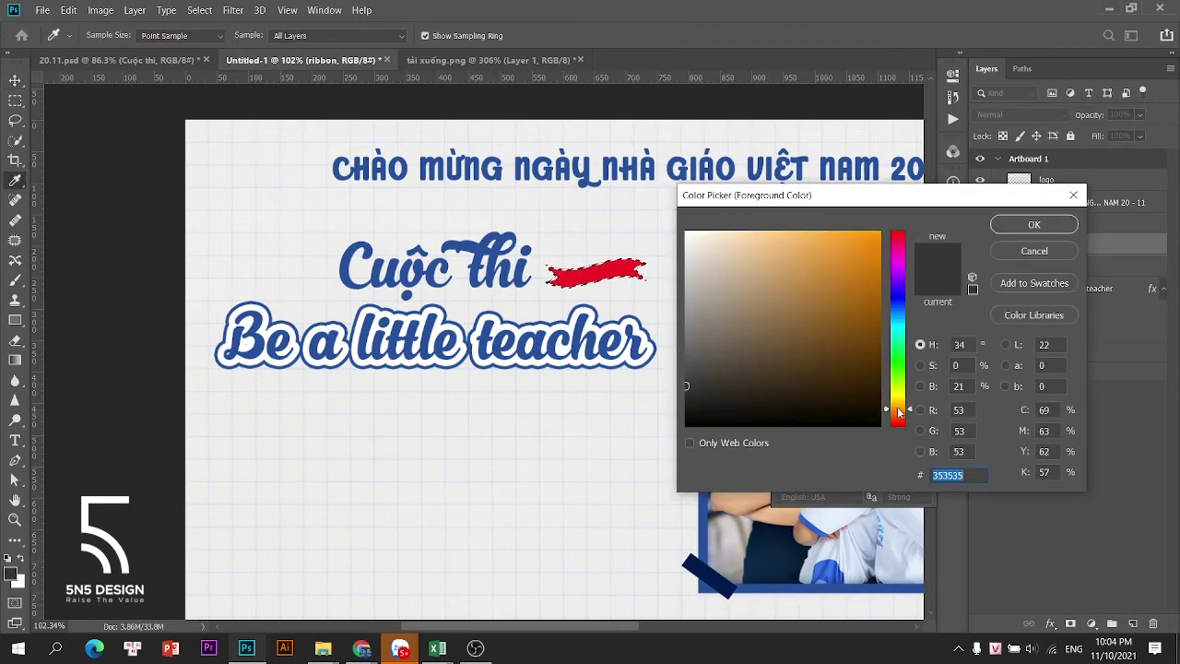
pyautogui.click(813, 231)
pyautogui.click(1033, 224)
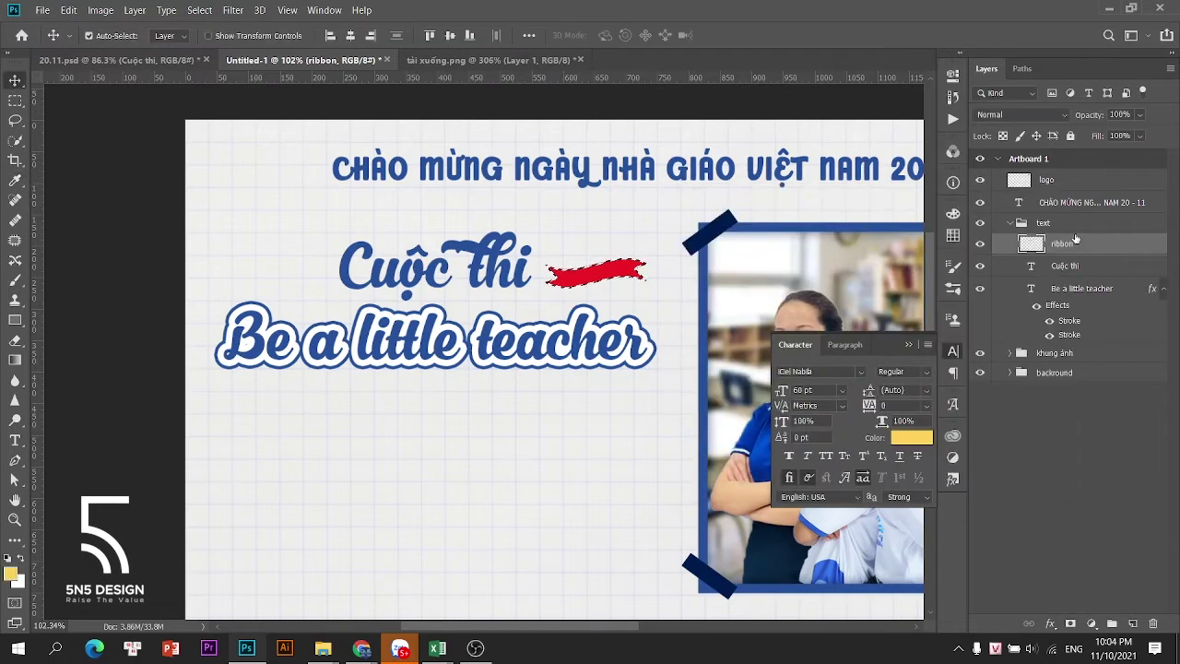
pyautogui.hotkey('alt', 'BackSpace')
pyautogui.hotkey('ctrl', 'd')
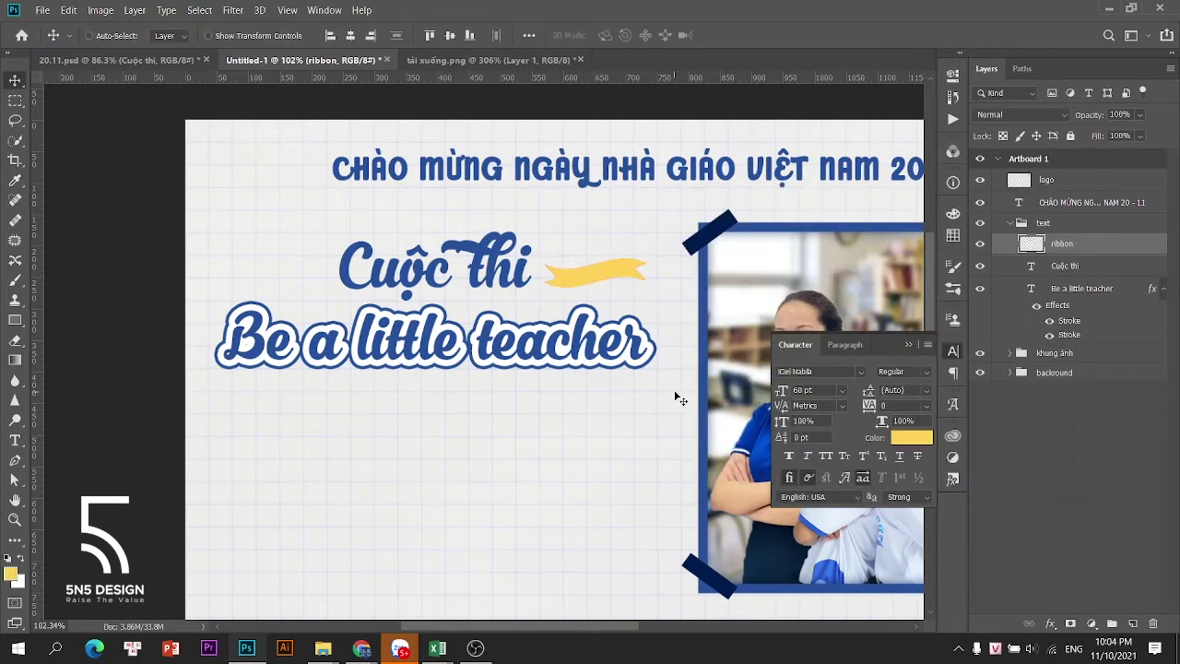
# Undo the yellow fill on the ribbon
pyautogui.scroll(-4, 570, 286)
pyautogui.scroll(7, 573, 284)
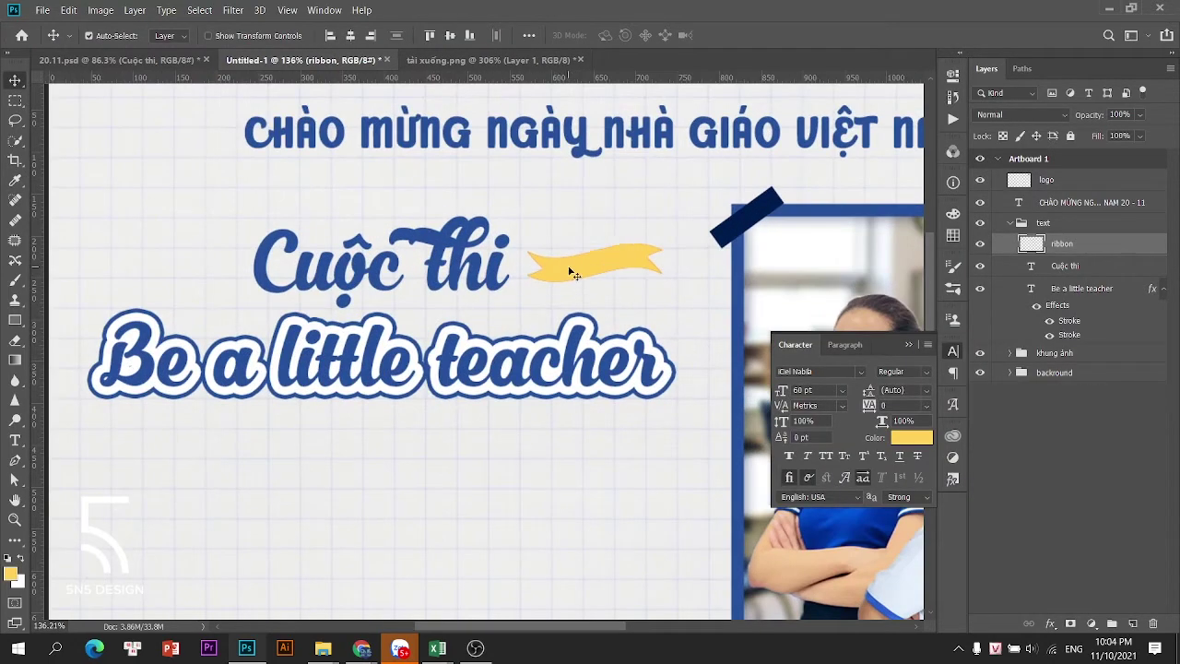
pyautogui.hotkey('ctrl', 'z')
pyautogui.hotkey('ctrl', 'z')
pyautogui.scroll(-2, 656, 243)
pyautogui.scroll(-3, 584, 245)
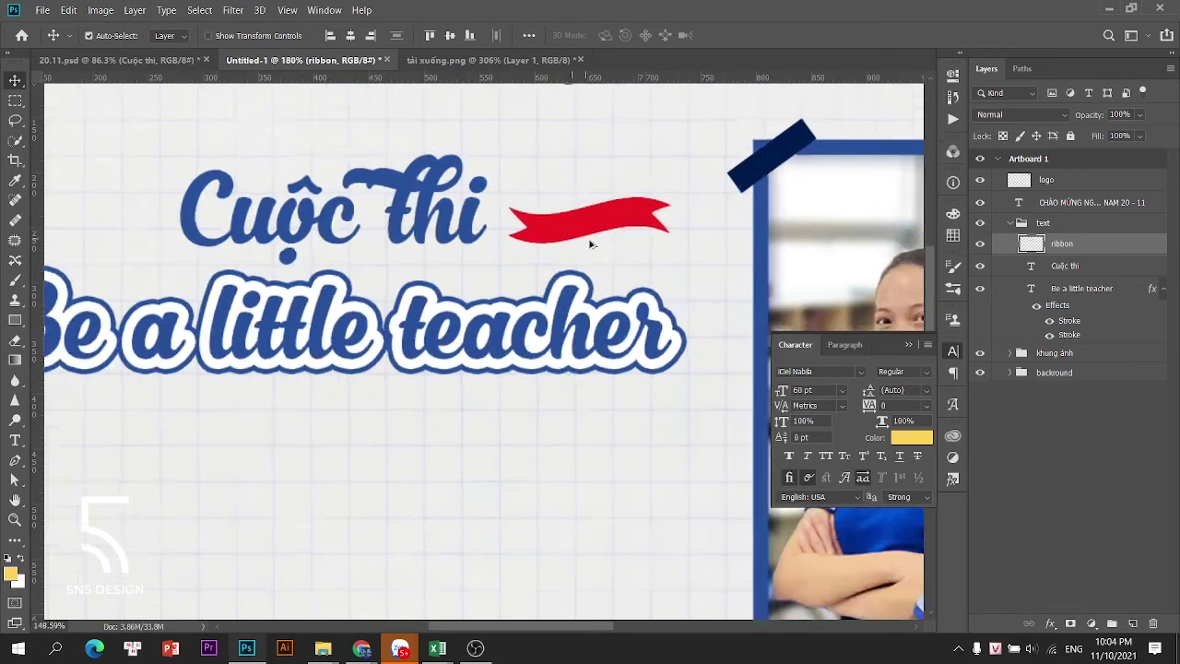
# Duplicate the red ribbon, flip the copy horizontally and place it on the other side of the Cuộc thi text
pyautogui.hotkey('ctrl', 'j')
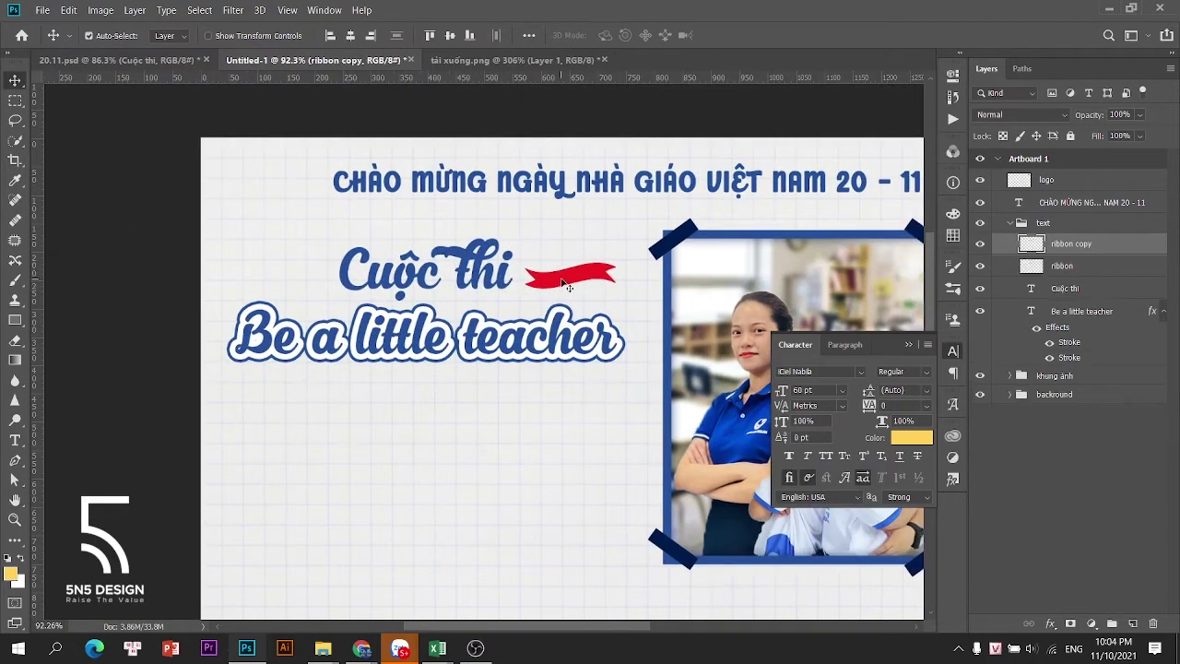
pyautogui.hotkey('ctrl', 't')
pyautogui.rightClick(549, 289)
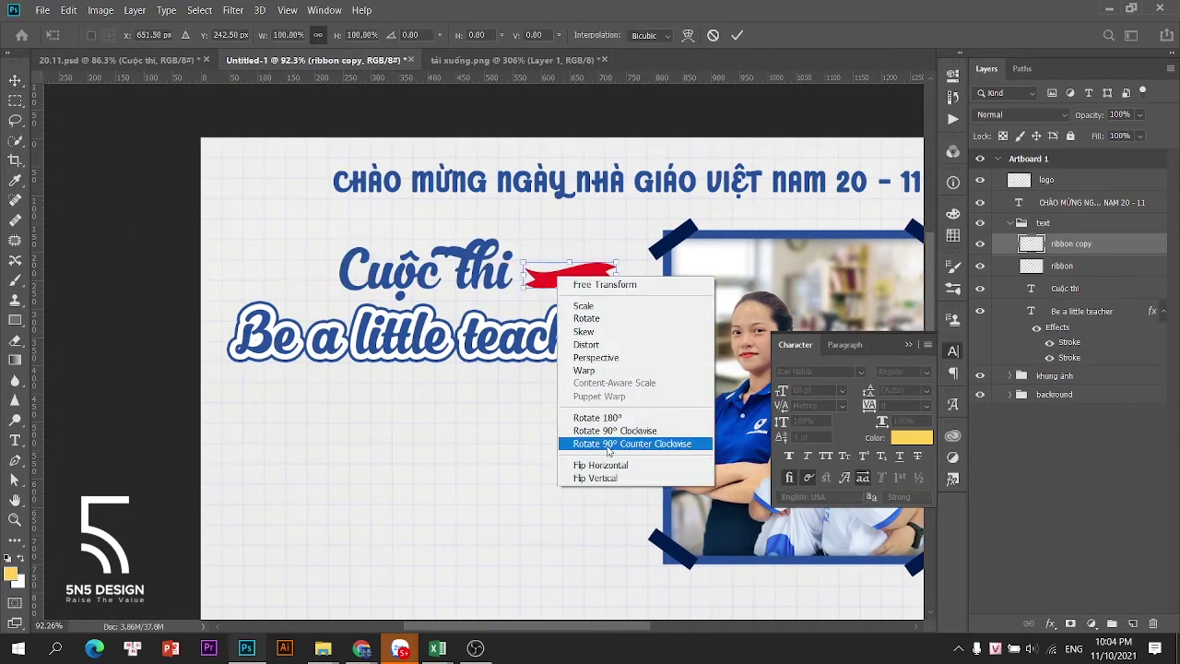
pyautogui.click(608, 468)
pyautogui.moveTo(566, 276); pyautogui.dragTo(309, 280)
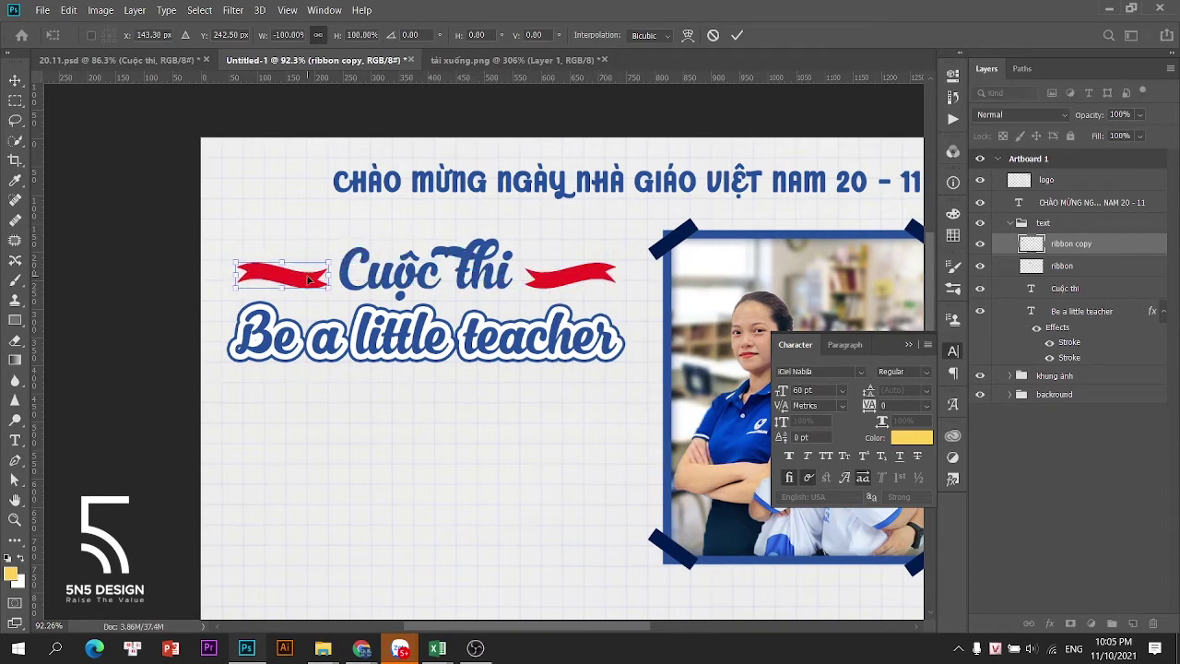
pyautogui.press('Return')
# Recolour the Cuộc thi text with the red sampled from the ribbon
pyautogui.click(396, 284)
pyautogui.click(917, 436)
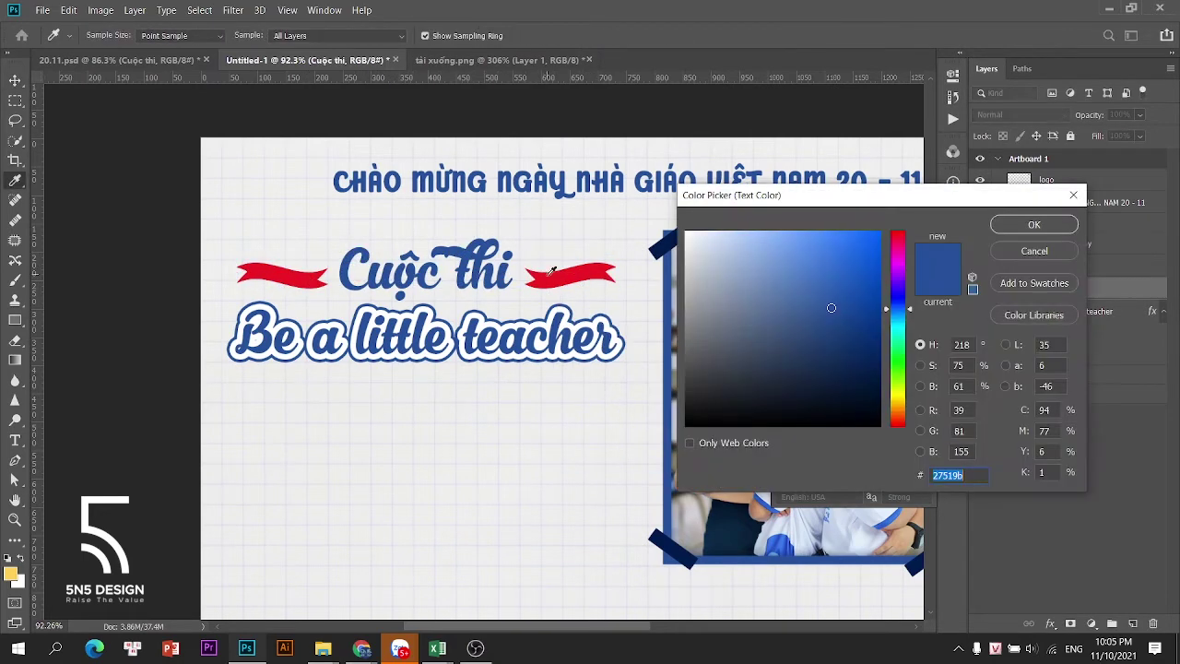
pyautogui.click(585, 279)
pyautogui.click(1023, 230)
pyautogui.scroll(-5, 513, 257)
pyautogui.scroll(2, 495, 272)
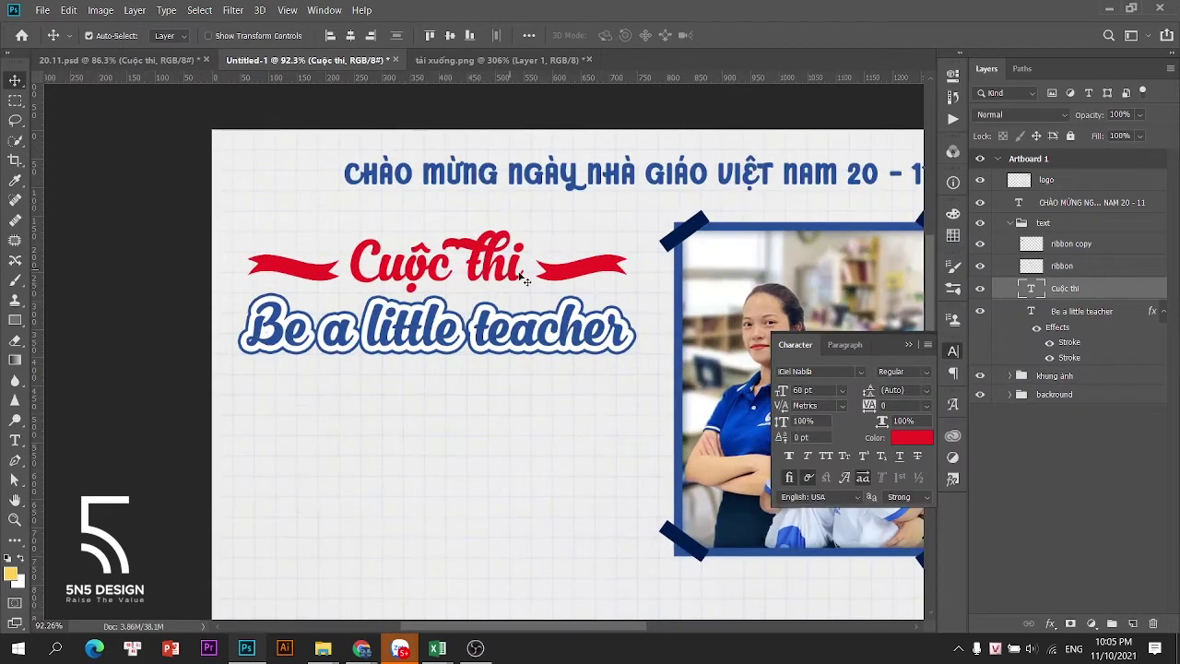
# Try a white Color Overlay on the Cuộc thi text layer
pyautogui.rightClick(1060, 329)
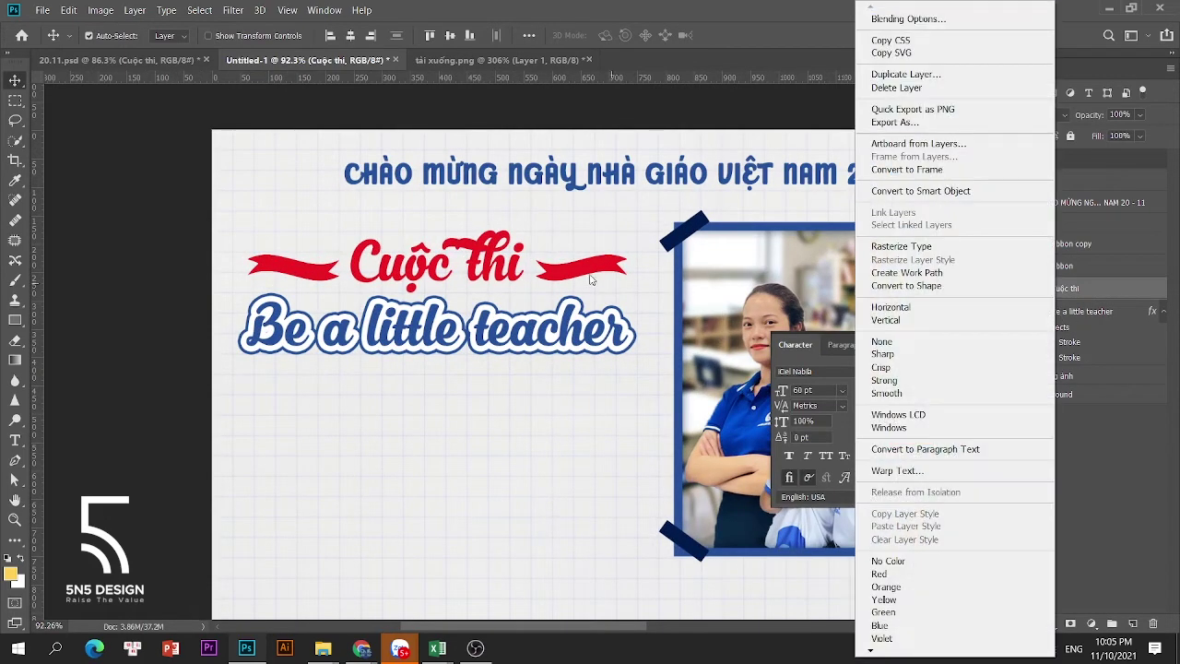
pyautogui.click(590, 277)
pyautogui.rightClick(1064, 288)
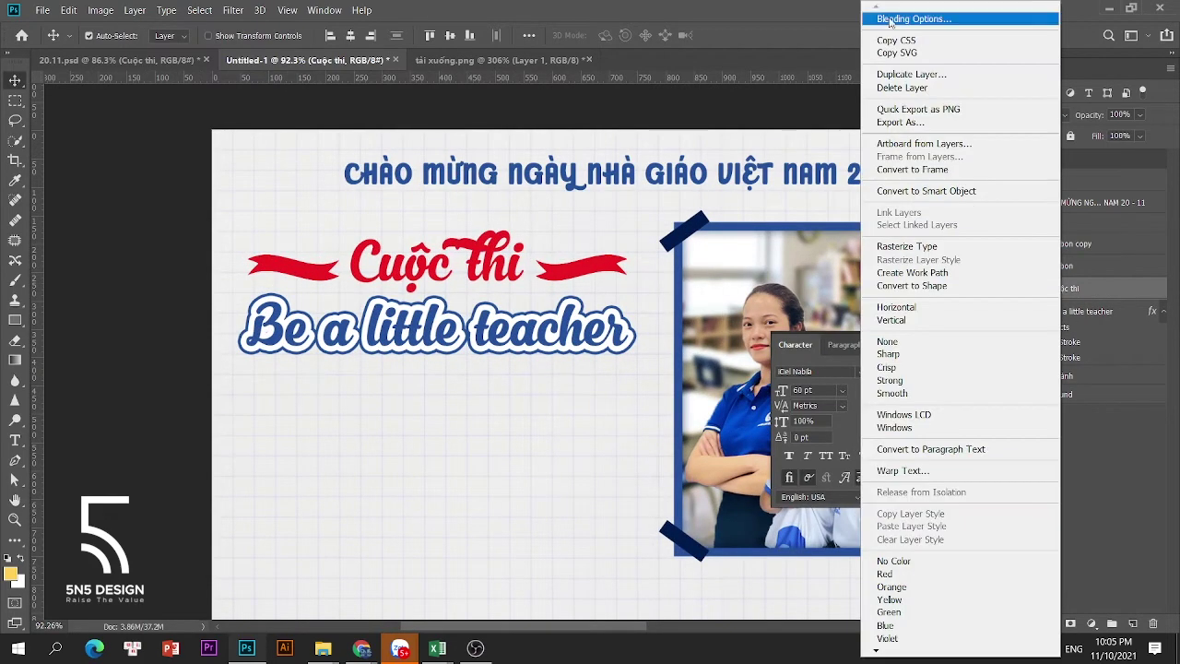
pyautogui.click(903, 21)
pyautogui.click(615, 403)
pyautogui.click(943, 210)
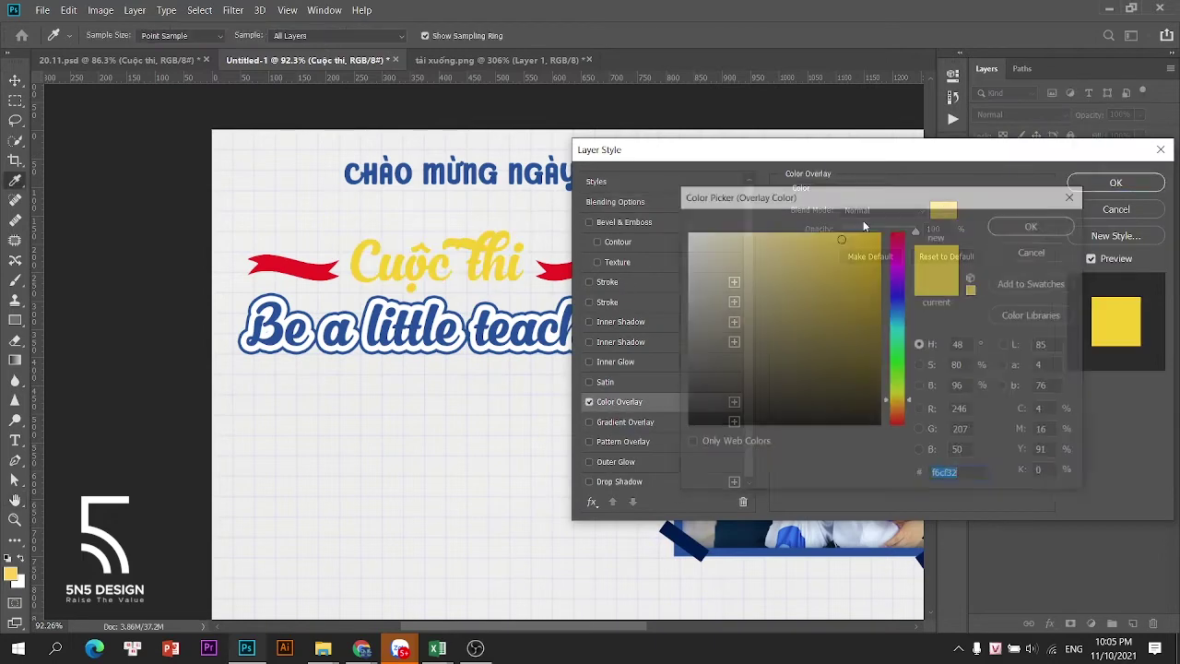
pyautogui.click(691, 232)
pyautogui.click(1032, 224)
# Try a 5 px outside stroke in the ribbon's red around the Cuộc thi text and cancel the layer style
pyautogui.click(615, 280)
pyautogui.click(613, 281)
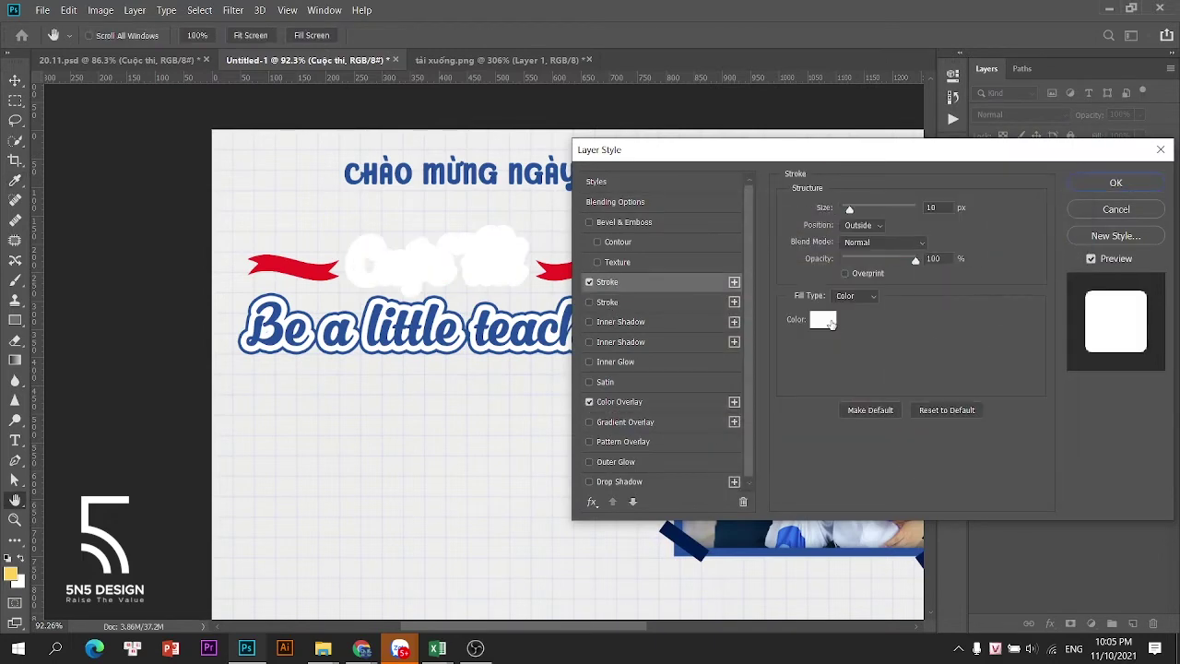
pyautogui.click(823, 319)
pyautogui.click(569, 271)
pyautogui.click(1033, 224)
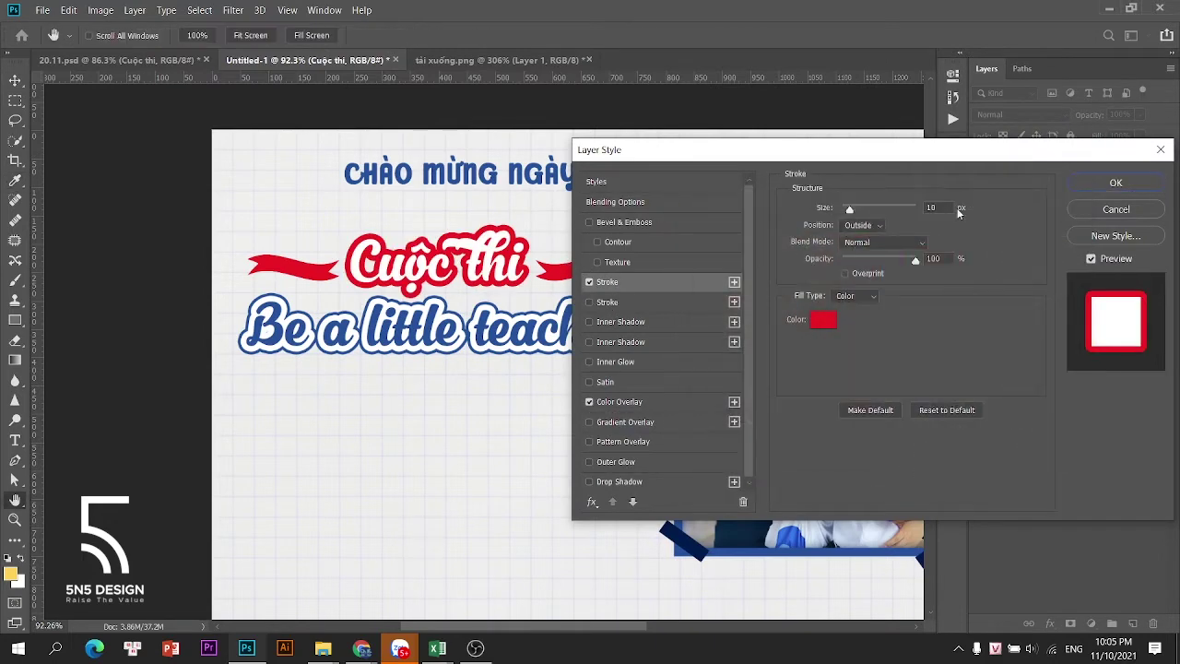
pyautogui.moveTo(943, 209); pyautogui.dragTo(917, 209)
pyautogui.write('5')
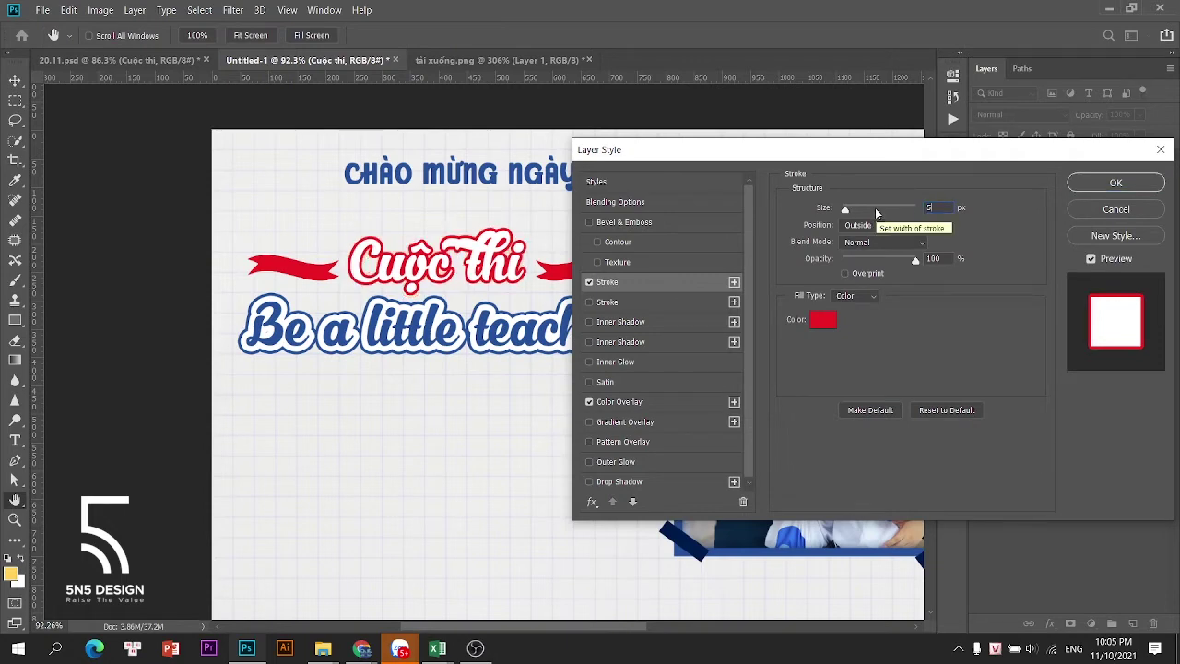
pyautogui.click(1135, 209)
pyautogui.scroll(-4, 520, 259)
pyautogui.scroll(3, 531, 275)
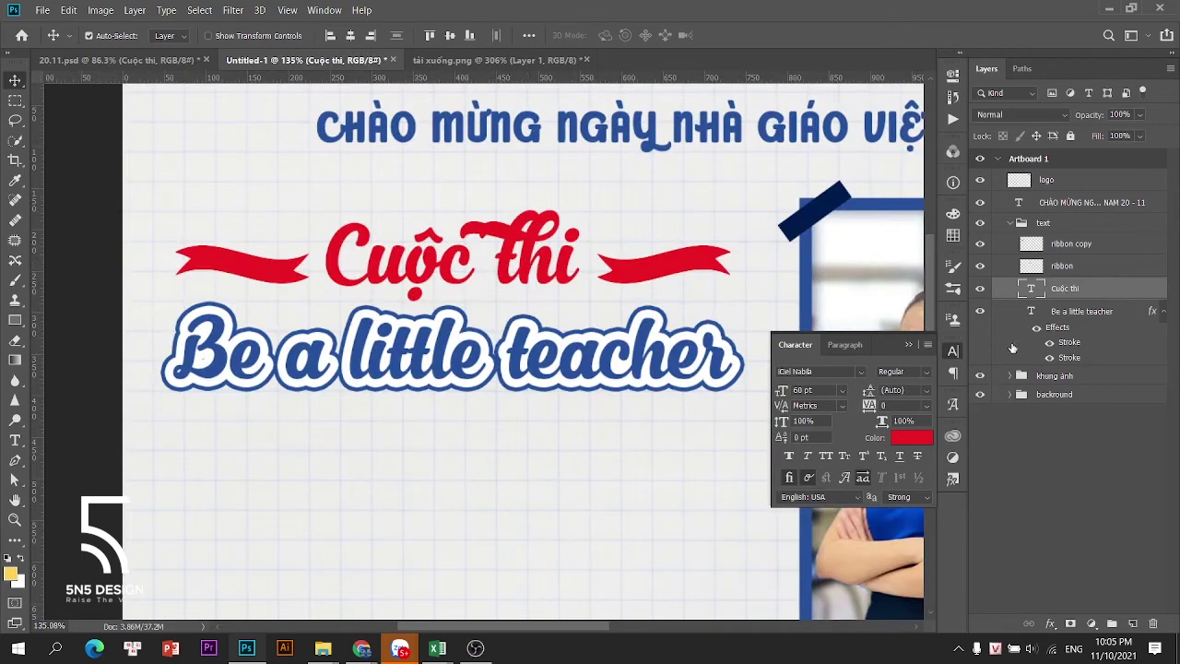
# Try the blue of Be a little teacher on the Cuộc thi text and settle on red ef1c23
pyautogui.click(916, 443)
pyautogui.click(649, 349)
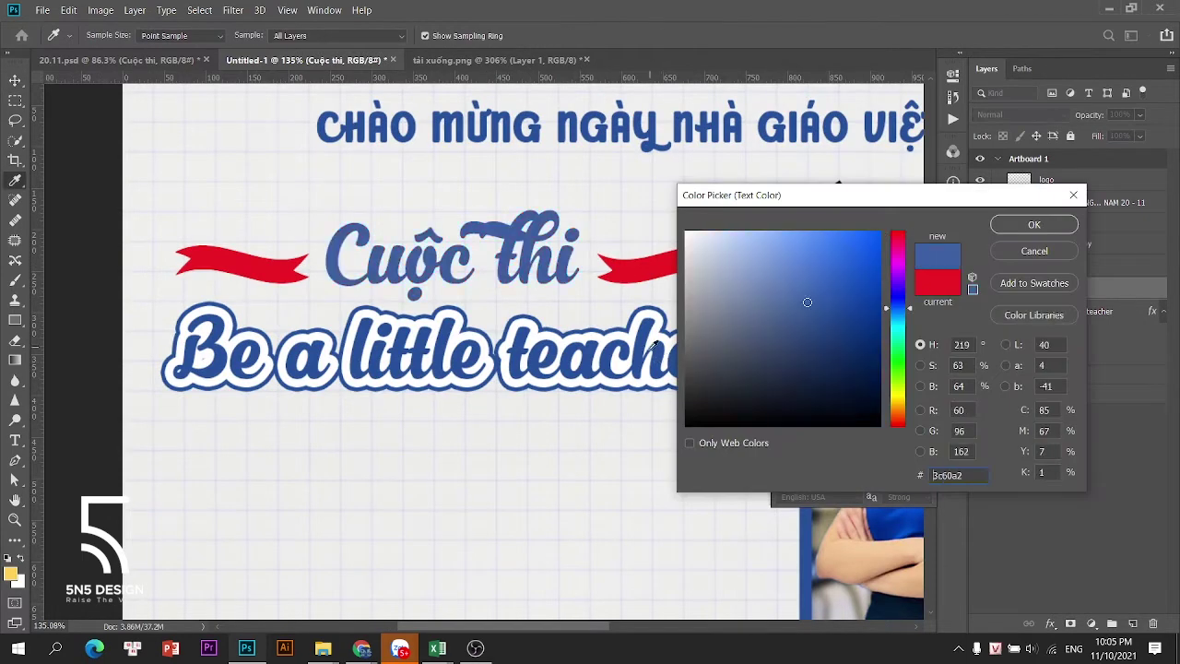
pyautogui.click(648, 270)
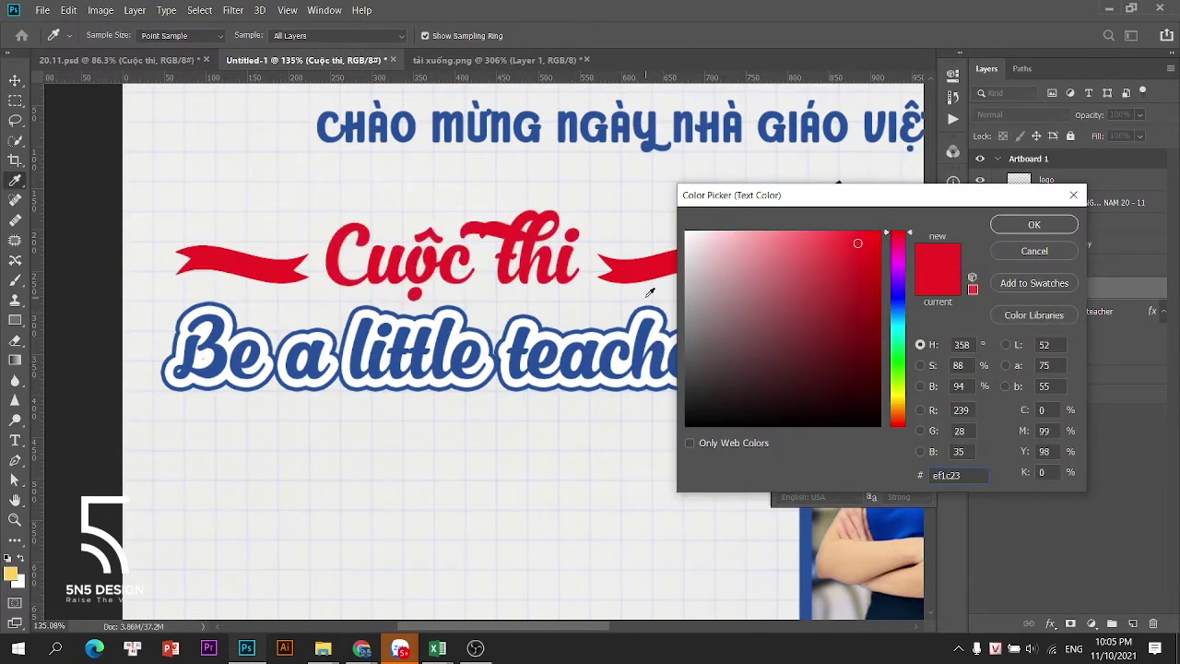
pyautogui.click(1034, 224)
# Try recolouring the outer stroke of the Be a little teacher text to red ef1c23
pyautogui.click(1081, 310)
pyautogui.doubleClick(1062, 344)
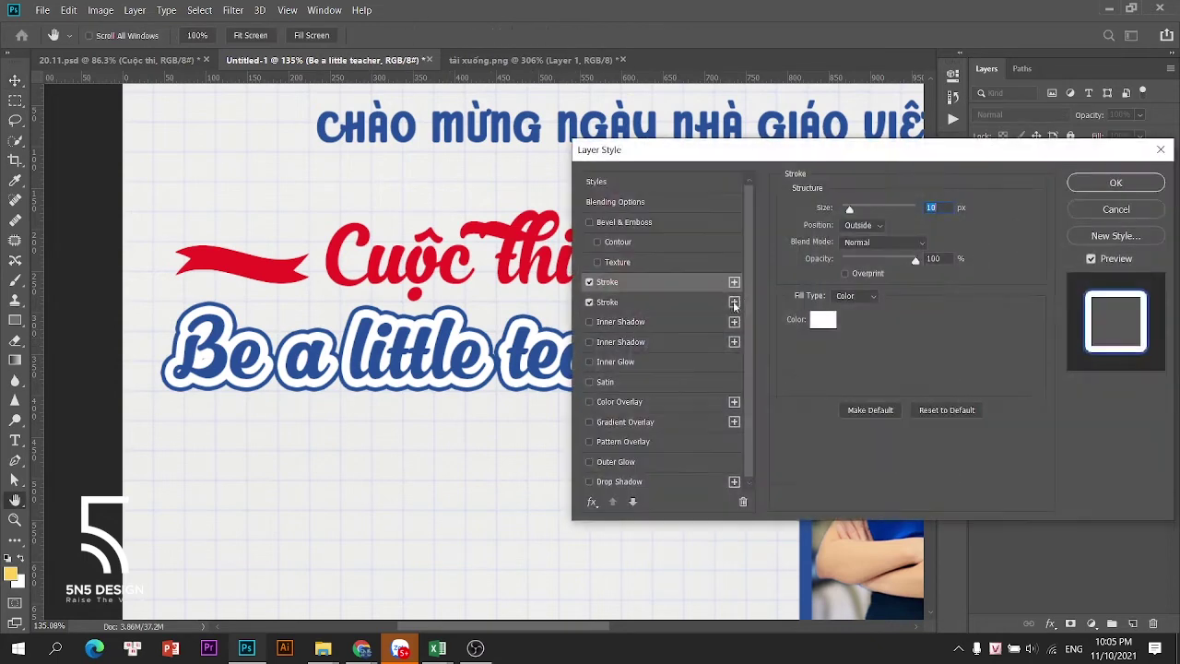
pyautogui.click(610, 301)
pyautogui.click(823, 319)
pyautogui.click(555, 266)
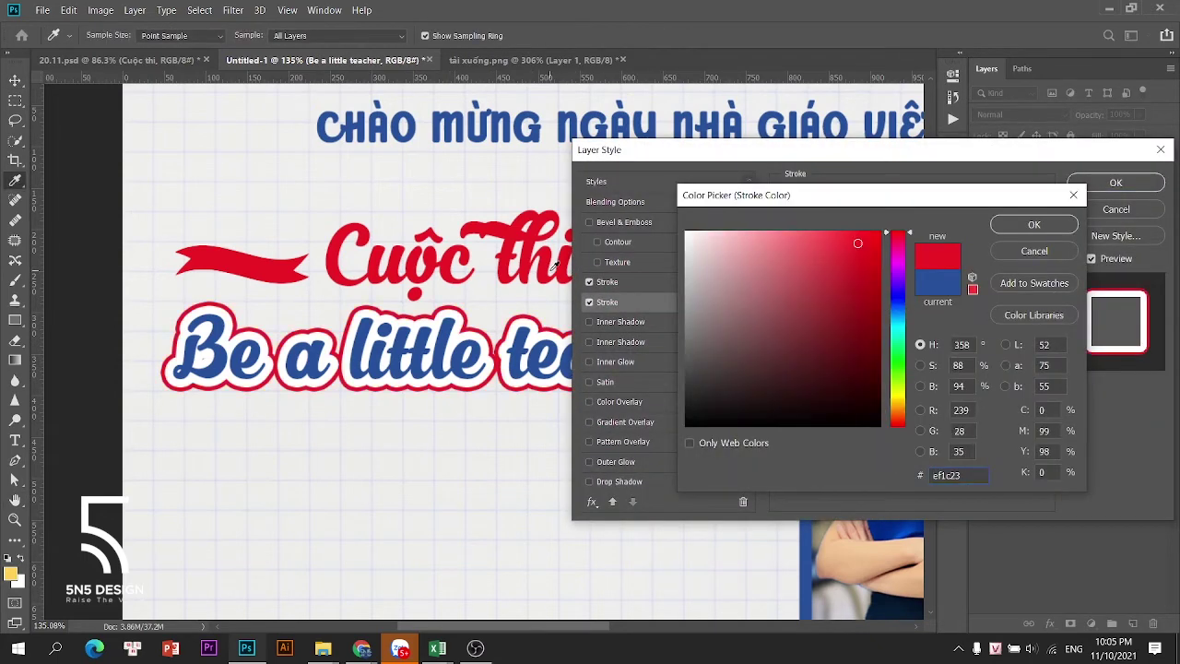
pyautogui.click(1033, 225)
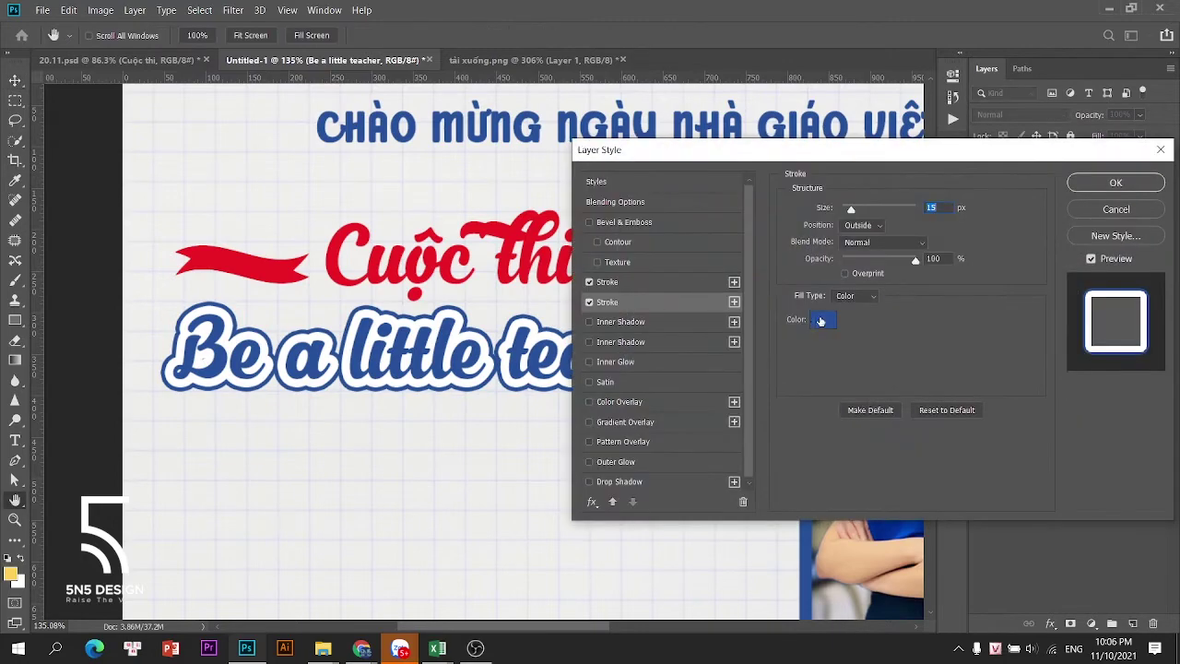
pyautogui.click(823, 319)
pyautogui.click(546, 266)
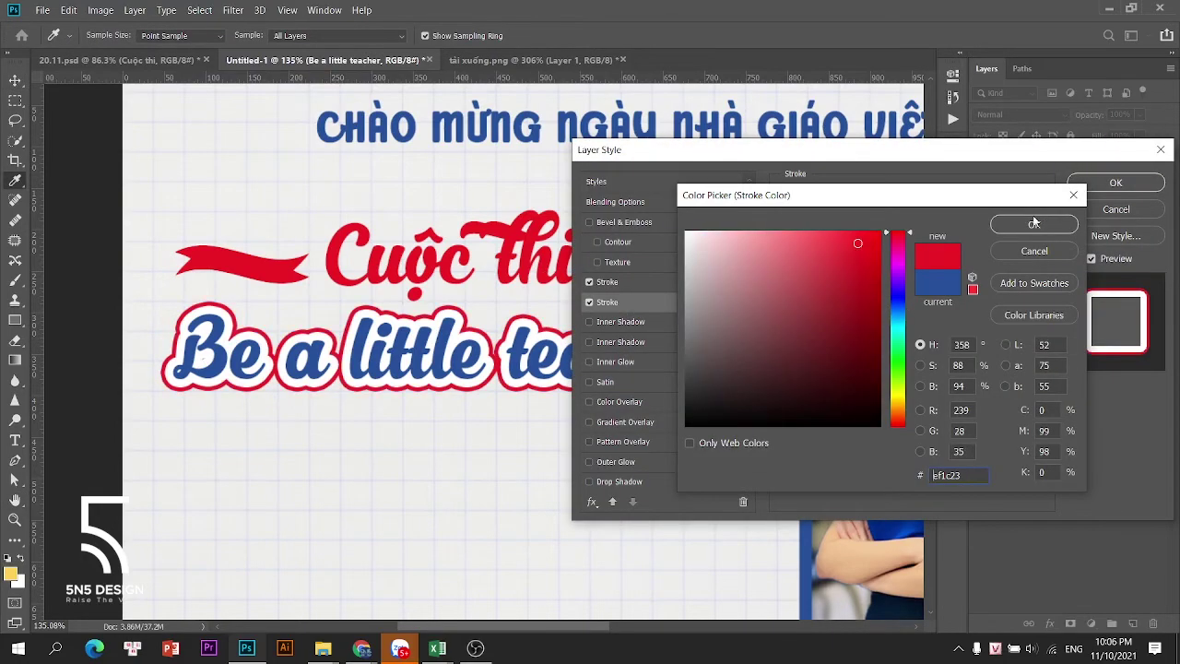
pyautogui.click(1033, 224)
pyautogui.click(1118, 183)
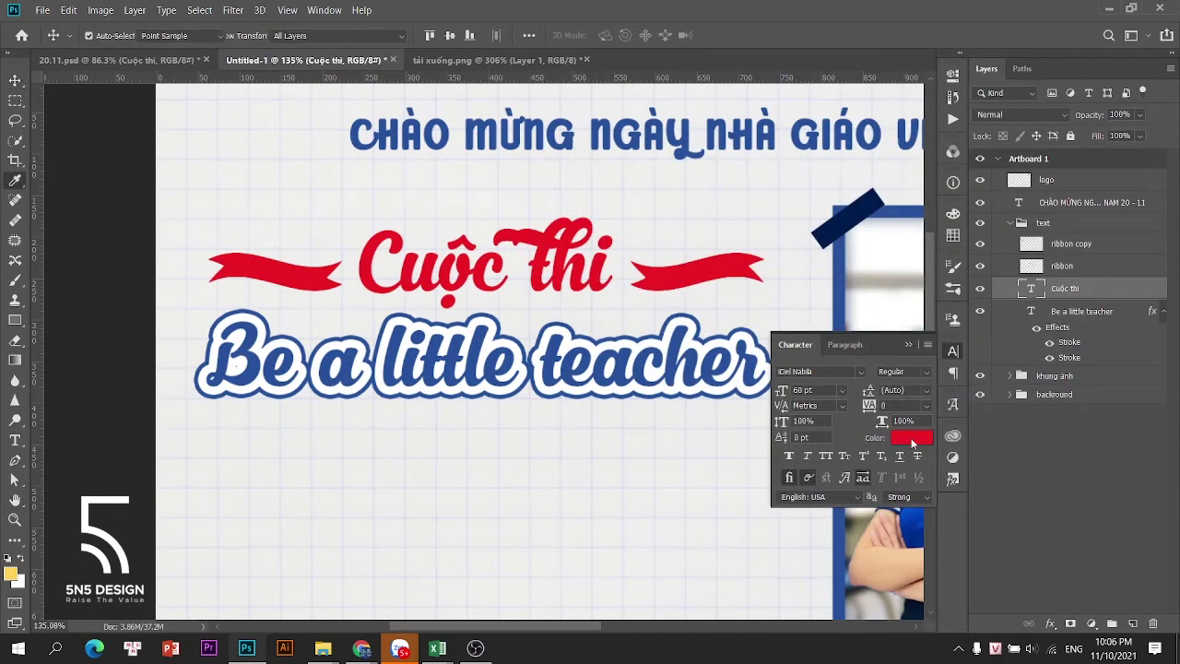
# Recolour the Cuộc thi text and the ribbon beside it with the blue of the Be a little teacher text
pyautogui.click(912, 438)
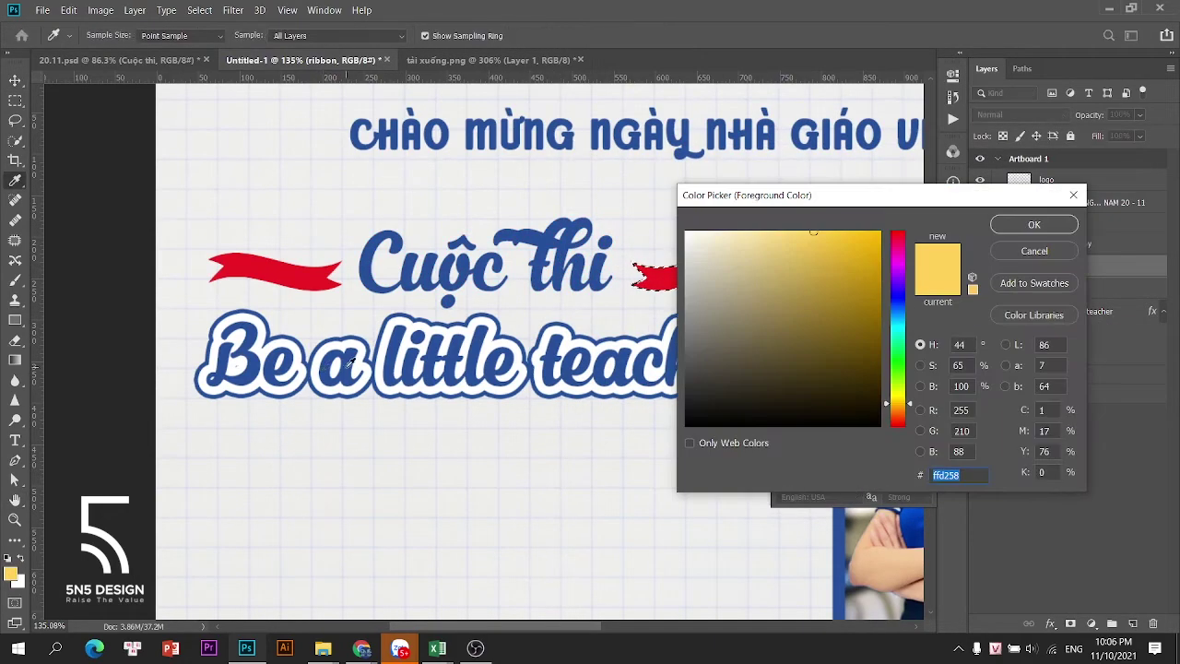
pyautogui.click(347, 363)
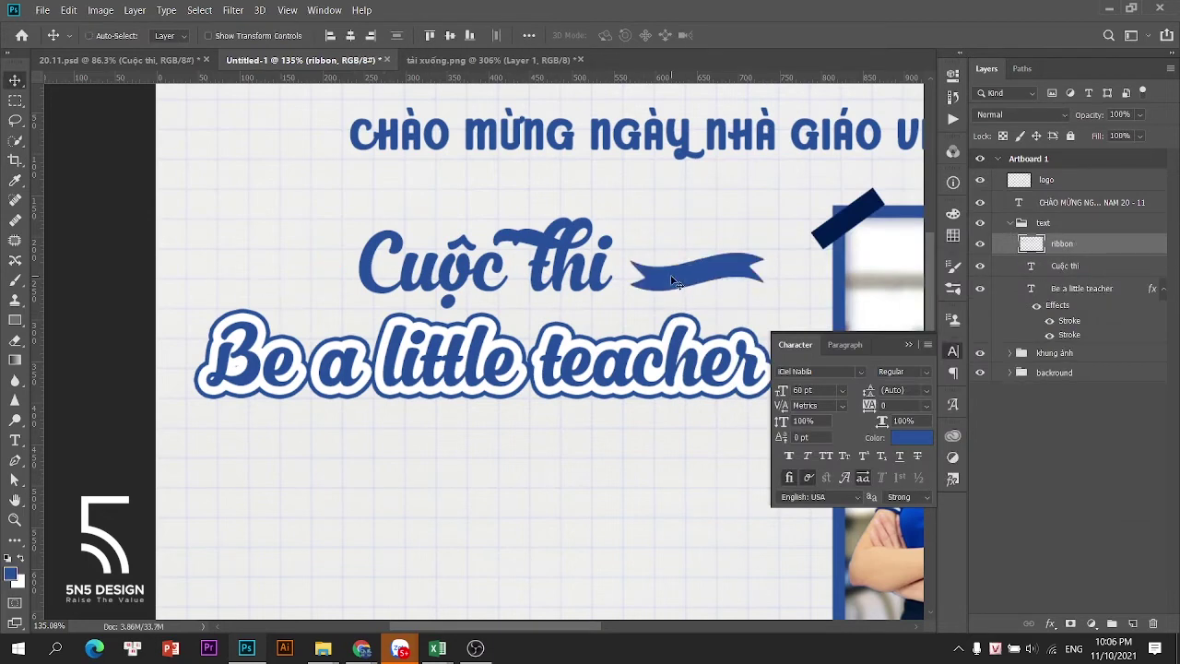
# Duplicate the blue ribbon, flip the copy horizontally and place it just left of the Cuộc thi text
pyautogui.hotkey('ctrl', 'j')
pyautogui.hotkey('ctrl', 't')
pyautogui.rightClick(668, 275)
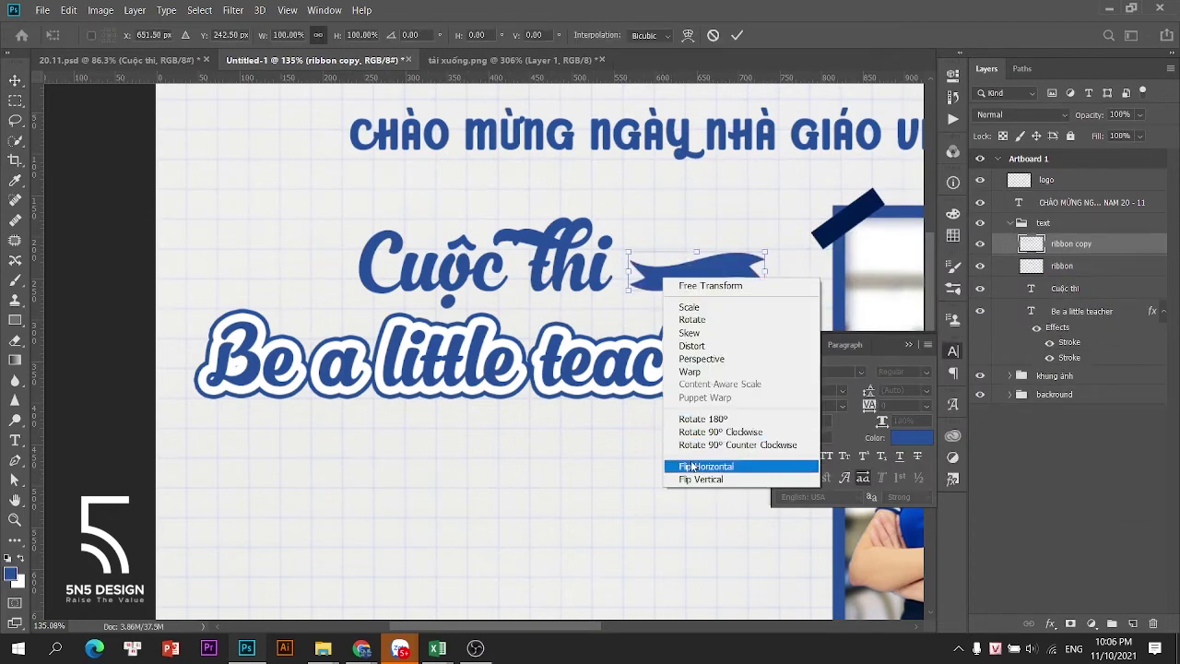
pyautogui.click(710, 463)
pyautogui.moveTo(668, 275); pyautogui.dragTo(304, 274)
pyautogui.press('Return')
pyautogui.scroll(-5, 470, 304)
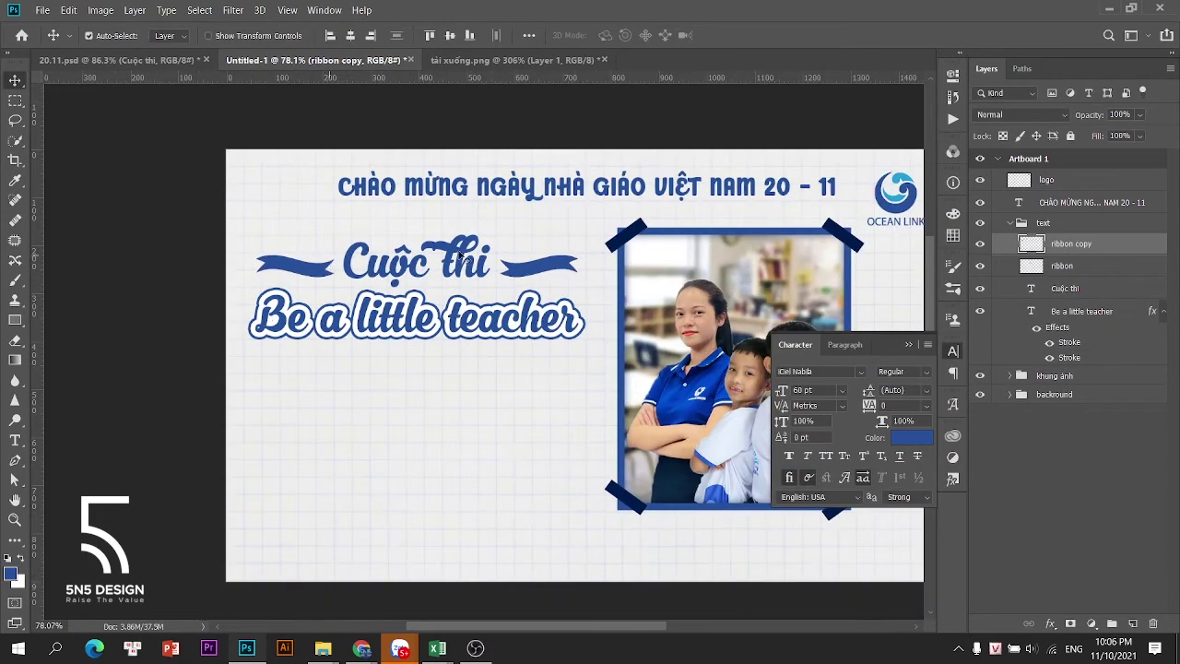
# Review the banner, check the content of the 20.11.psd reference design and return to Untitled-1
pyautogui.click(953, 351)
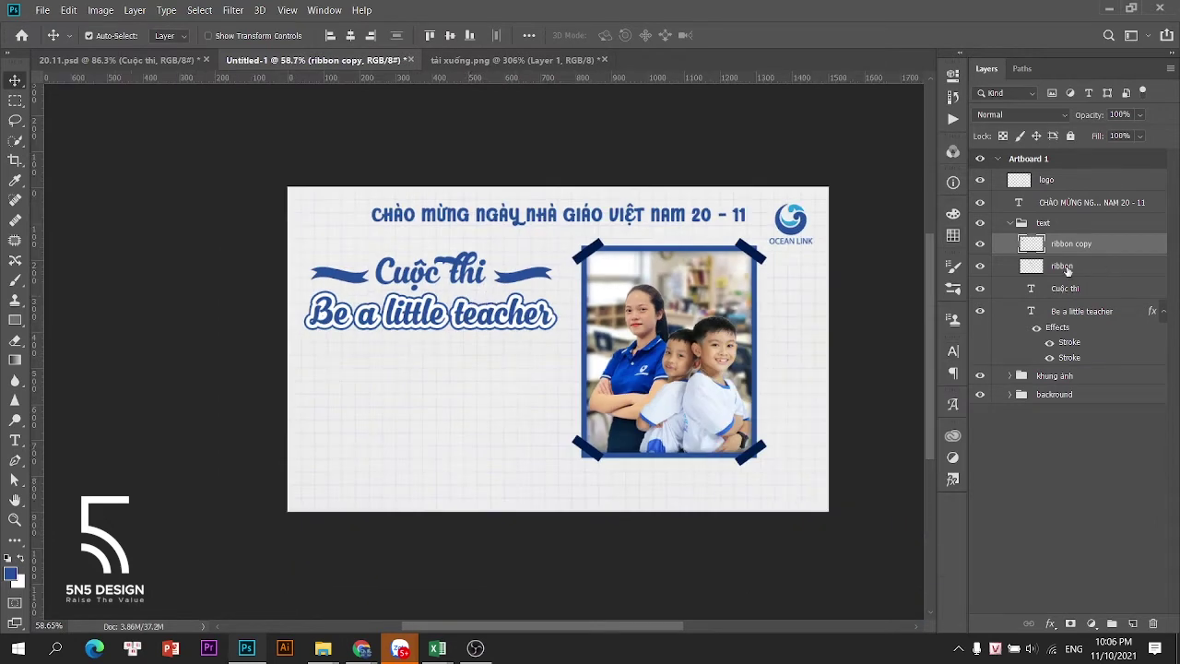
pyautogui.scroll(1, 522, 251)
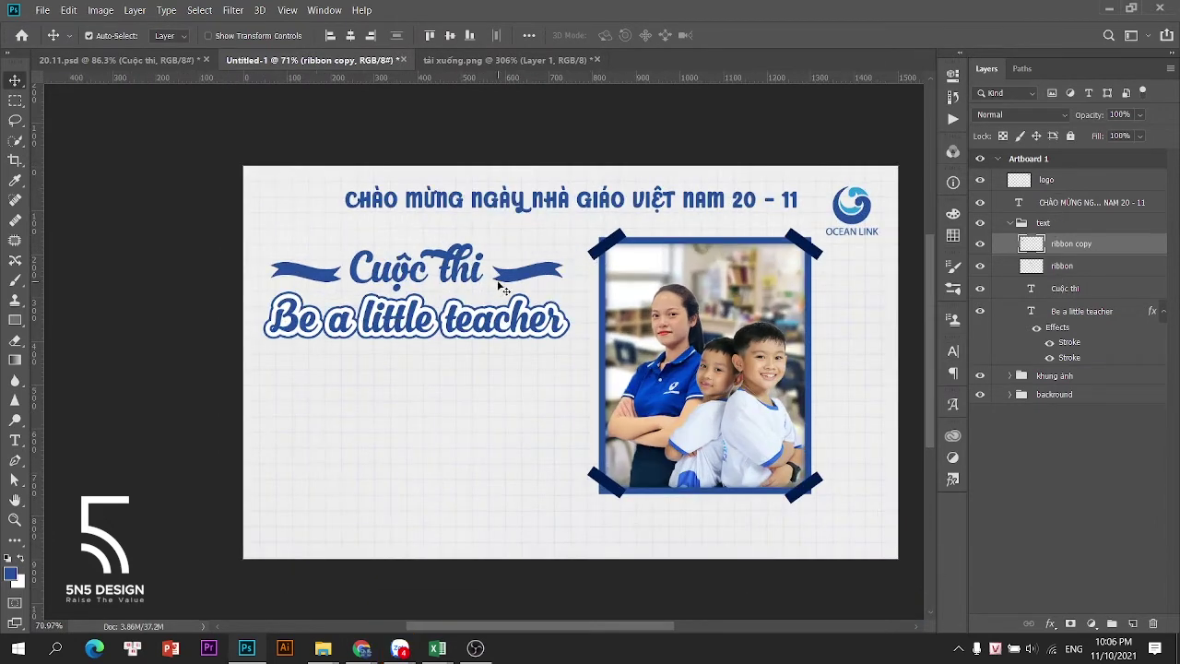
pyautogui.scroll(2, 502, 288)
pyautogui.scroll(-1, 417, 323)
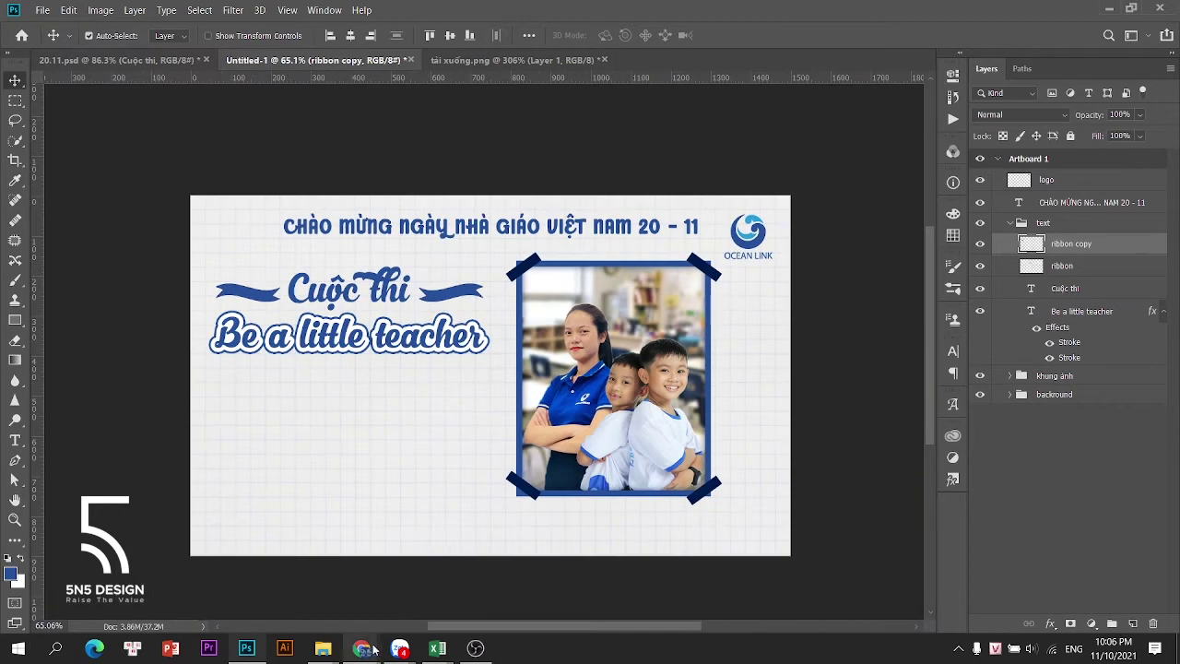
pyautogui.click(118, 60)
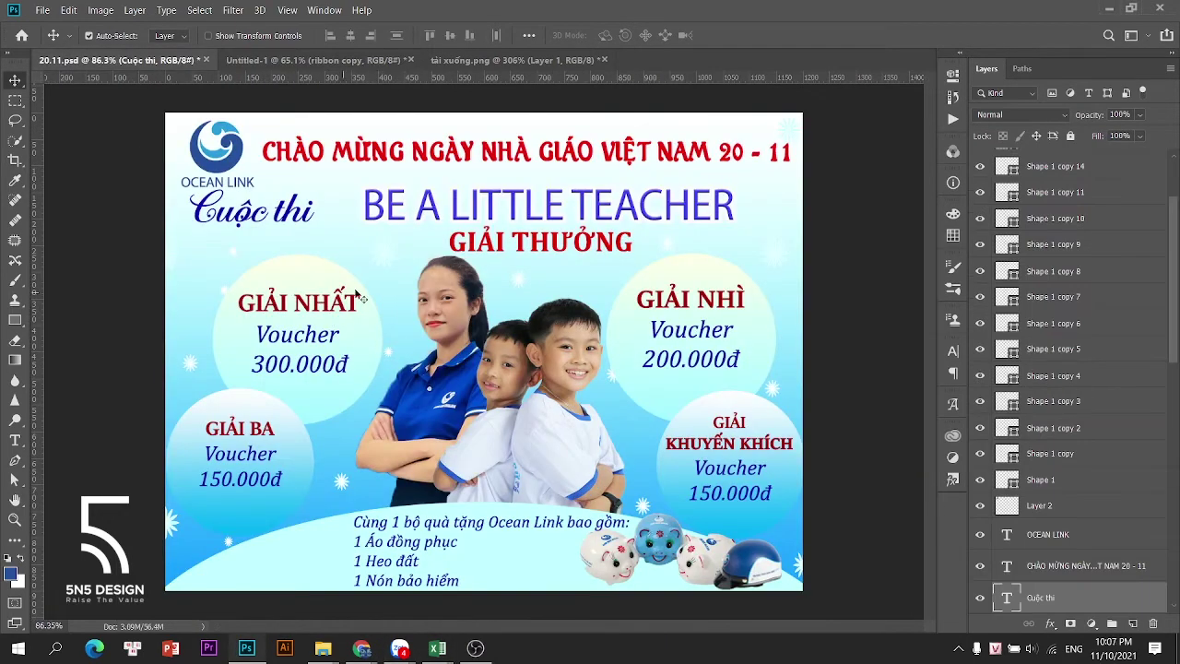
pyautogui.click(332, 60)
# Draw an unfilled rectangle of about 520 × 64 px centred below the Be a little teacher text
pyautogui.click(15, 320)
pyautogui.scroll(2, 251, 387)
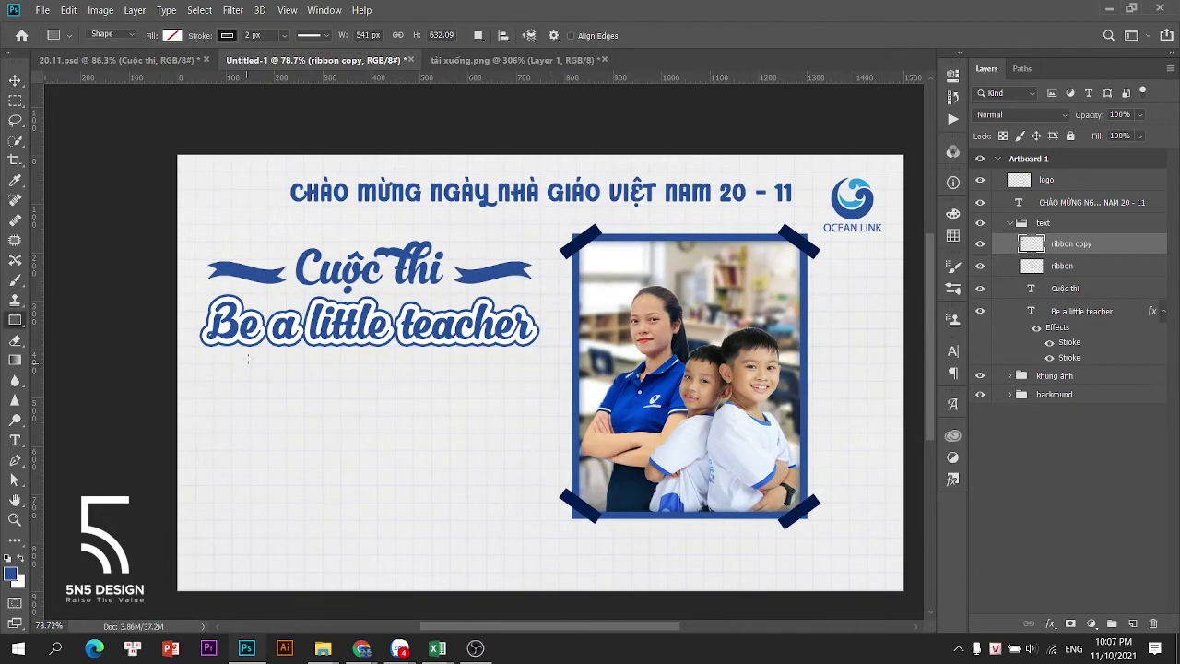
pyautogui.moveTo(247, 358); pyautogui.dragTo(500, 389)
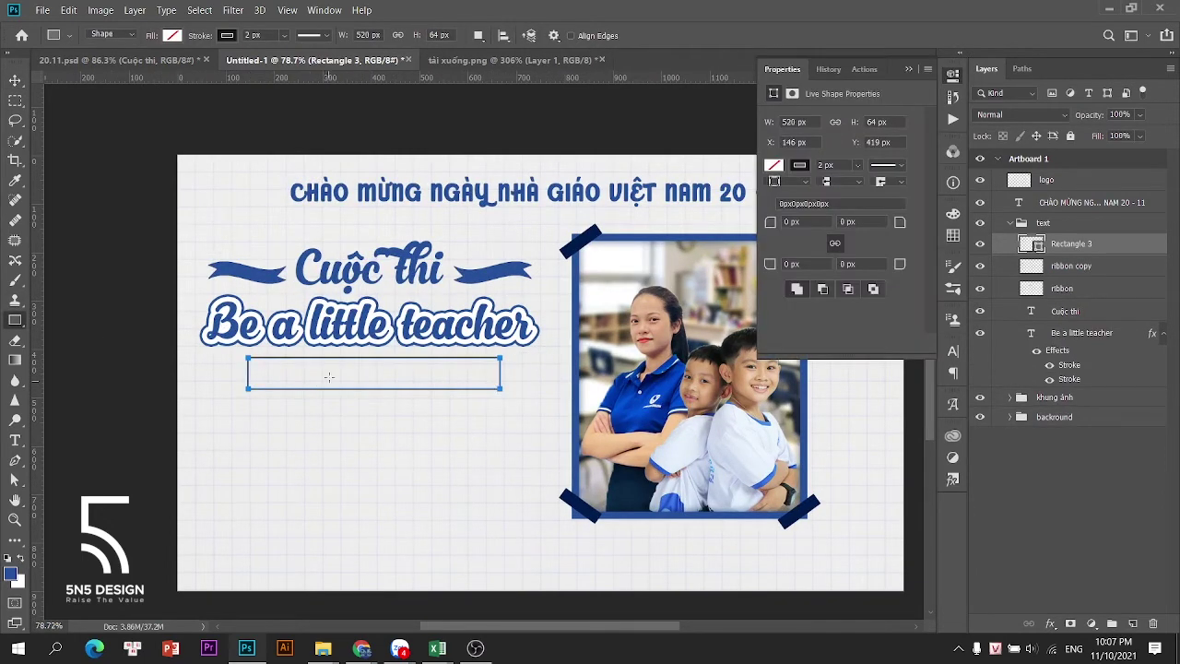
pyautogui.press('v')
pyautogui.scroll(4, 549, 394)
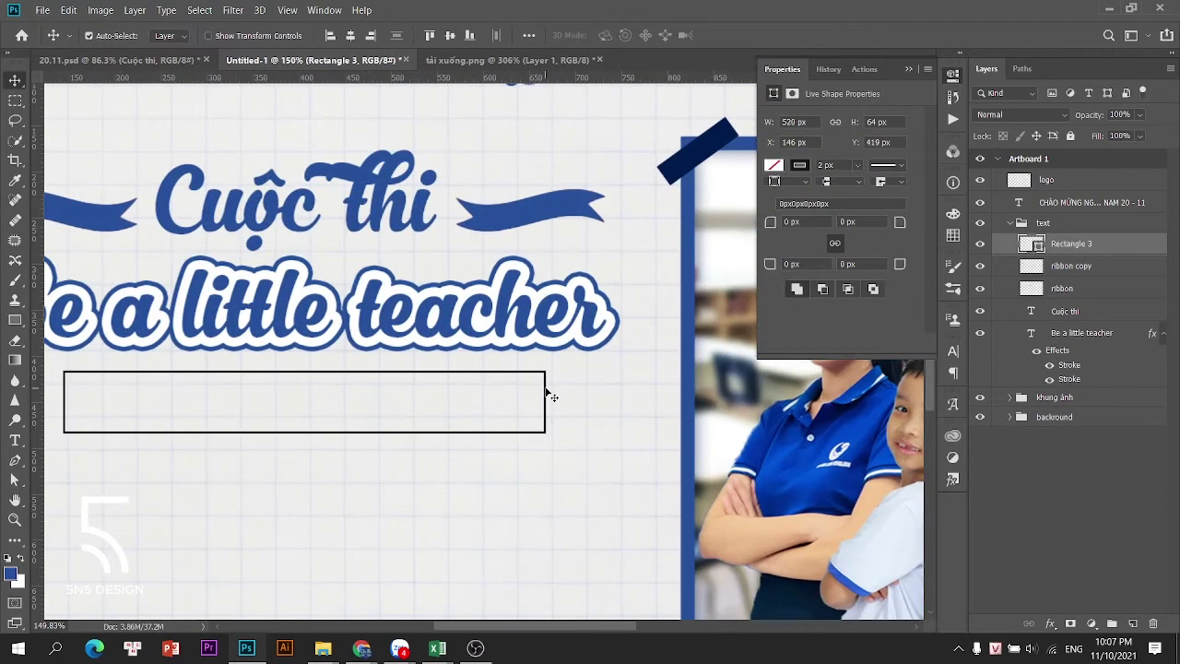
pyautogui.moveTo(417, 405); pyautogui.dragTo(512, 391)
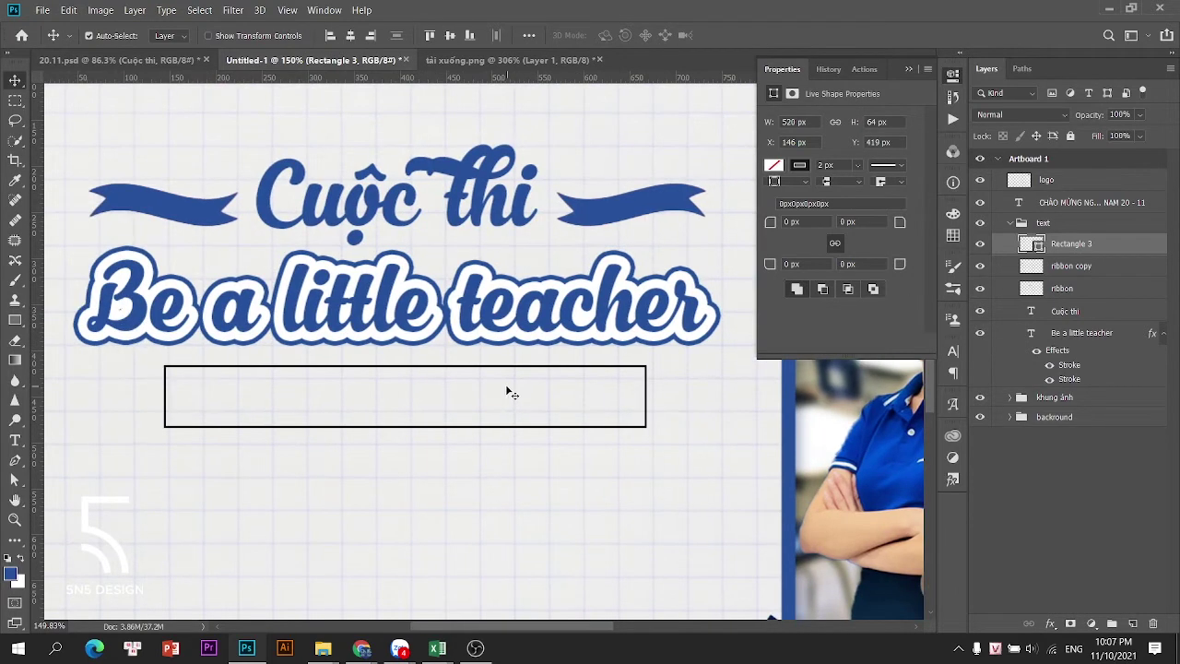
# Add an anchor point at the middle of each short side of the new rectangle
pyautogui.click(14, 460)
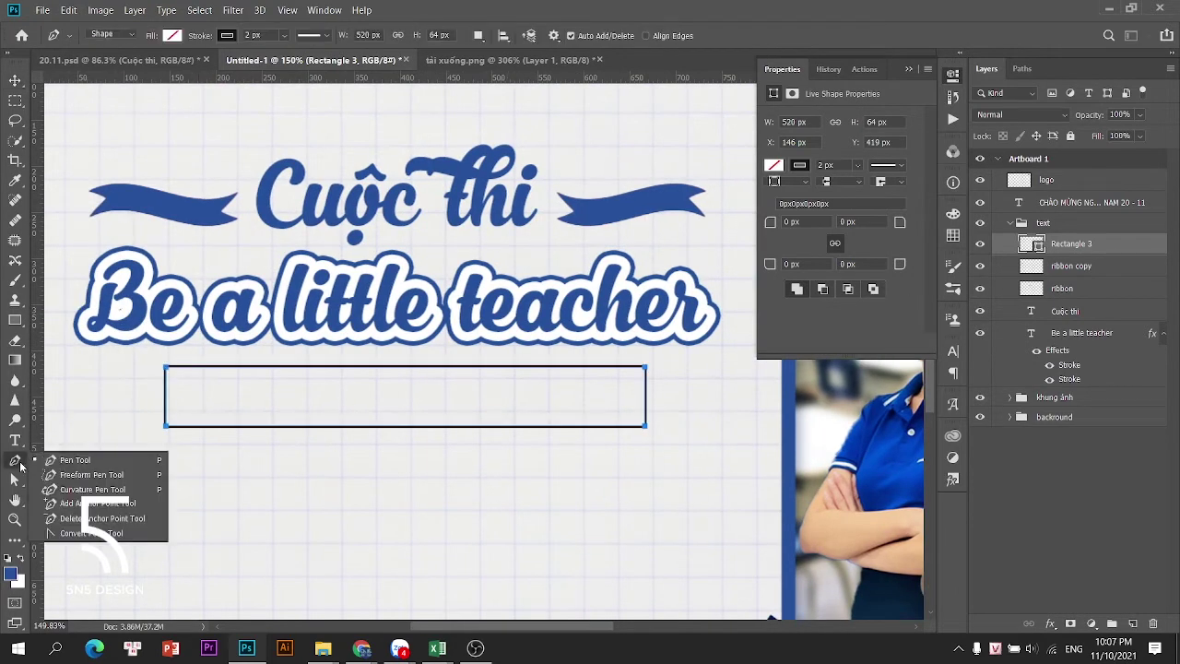
pyautogui.click(92, 503)
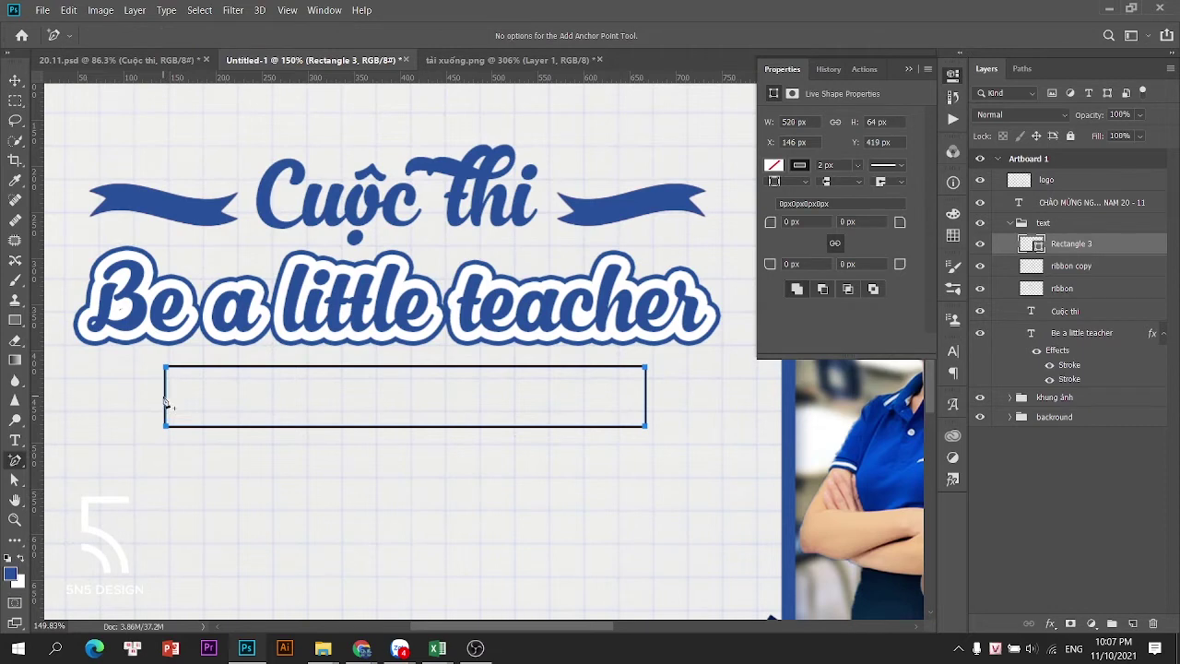
pyautogui.click(166, 402)
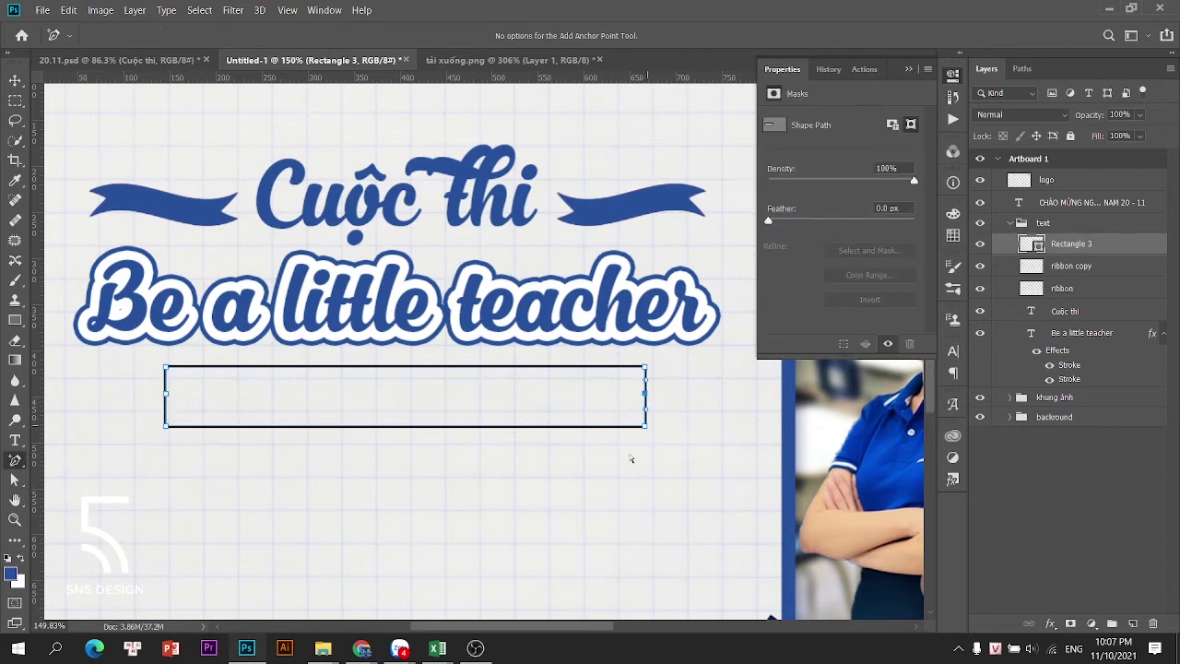
# Try to notch the rectangle's right end by pulling its middle anchor point inward
pyautogui.press('a')
pyautogui.moveTo(645, 393); pyautogui.dragTo(590, 394)
pyautogui.scroll(4, 583, 391)
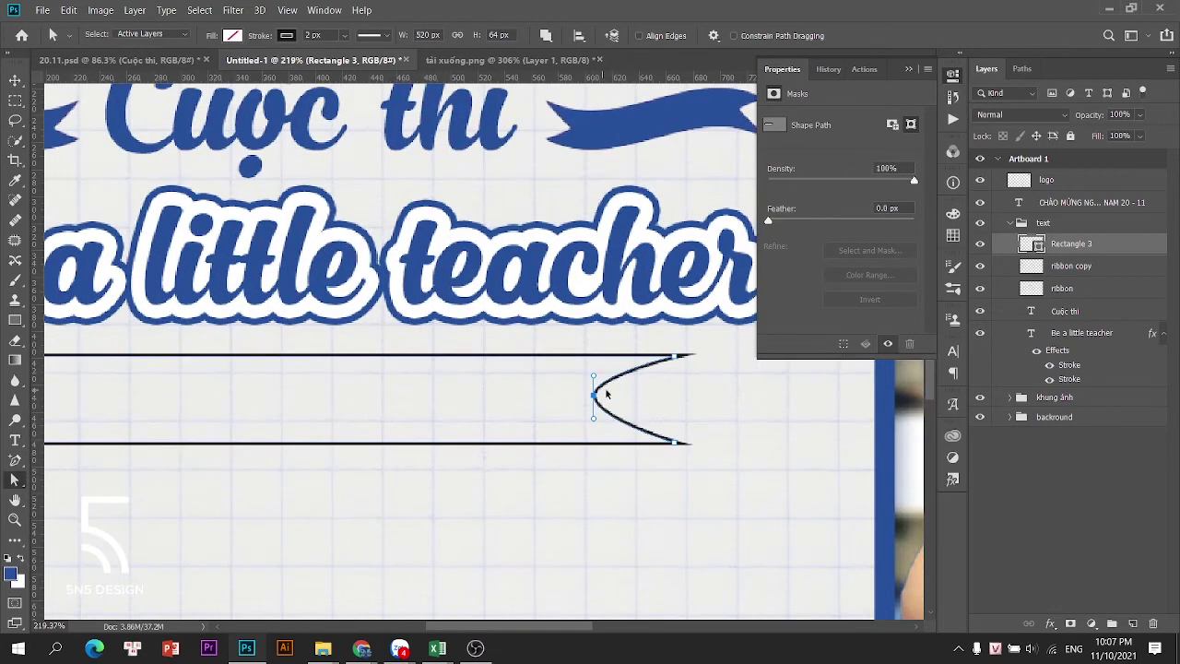
pyautogui.hotkey('ctrl', 'z')
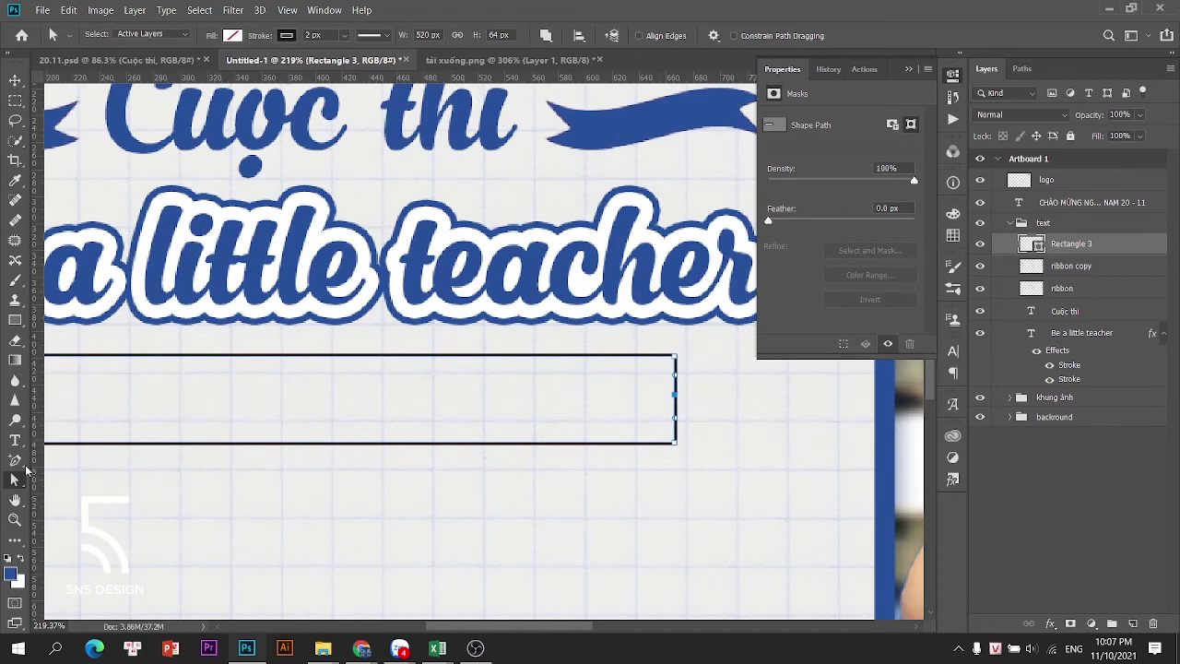
# Convert the middle anchor points to corner points and pull both inward to form V-shaped ribbon ends
pyautogui.rightClick(25, 468)
pyautogui.click(94, 525)
pyautogui.click(674, 394)
pyautogui.scroll(-3, 616, 398)
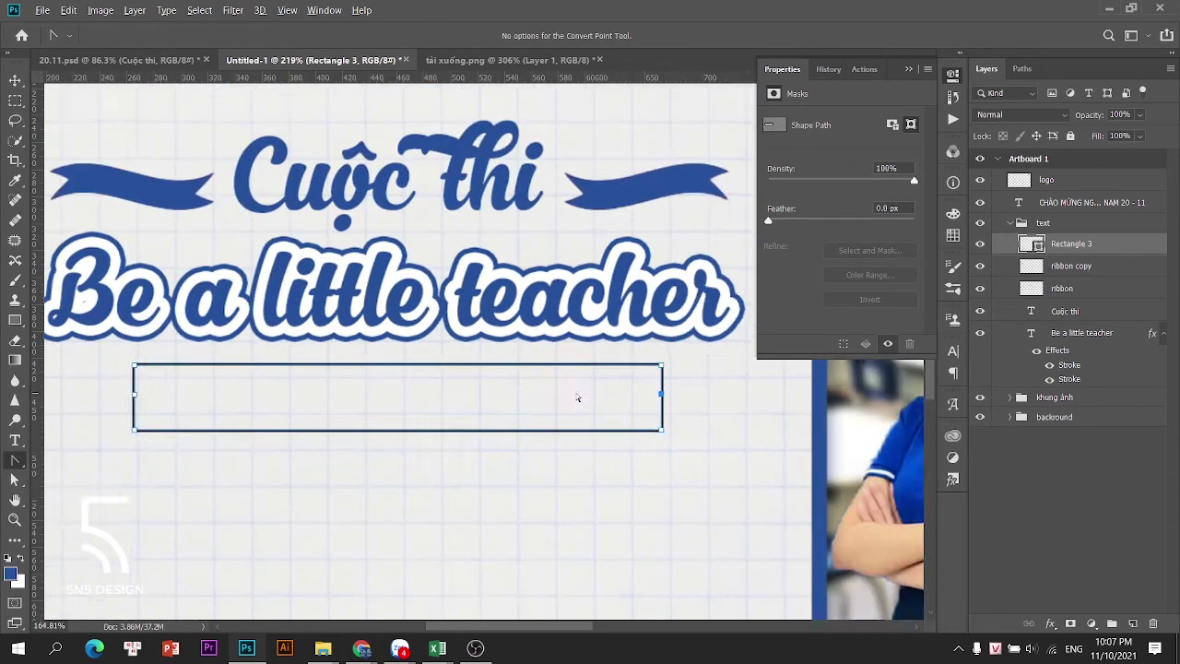
pyautogui.moveTo(150, 395); pyautogui.dragTo(257, 399)
pyautogui.press('a')
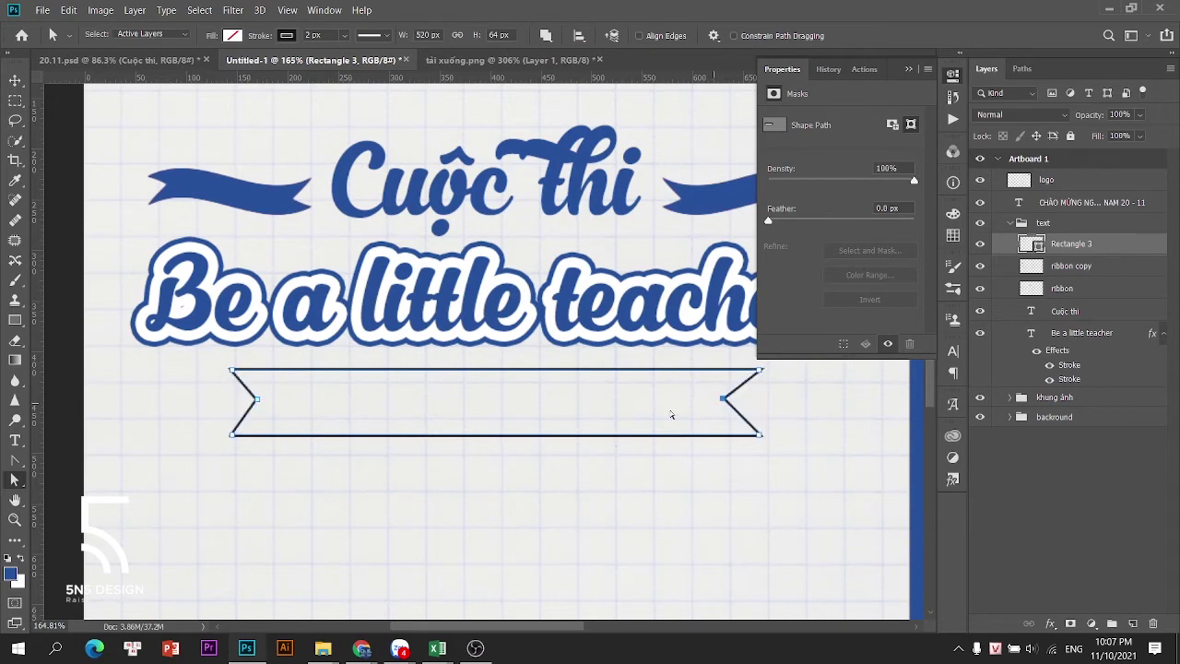
# Lock the background group that holds the pattern and colour fills
pyautogui.press('v')
pyautogui.scroll(-2, 521, 448)
pyautogui.click(484, 463)
pyautogui.scroll(-2, 631, 460)
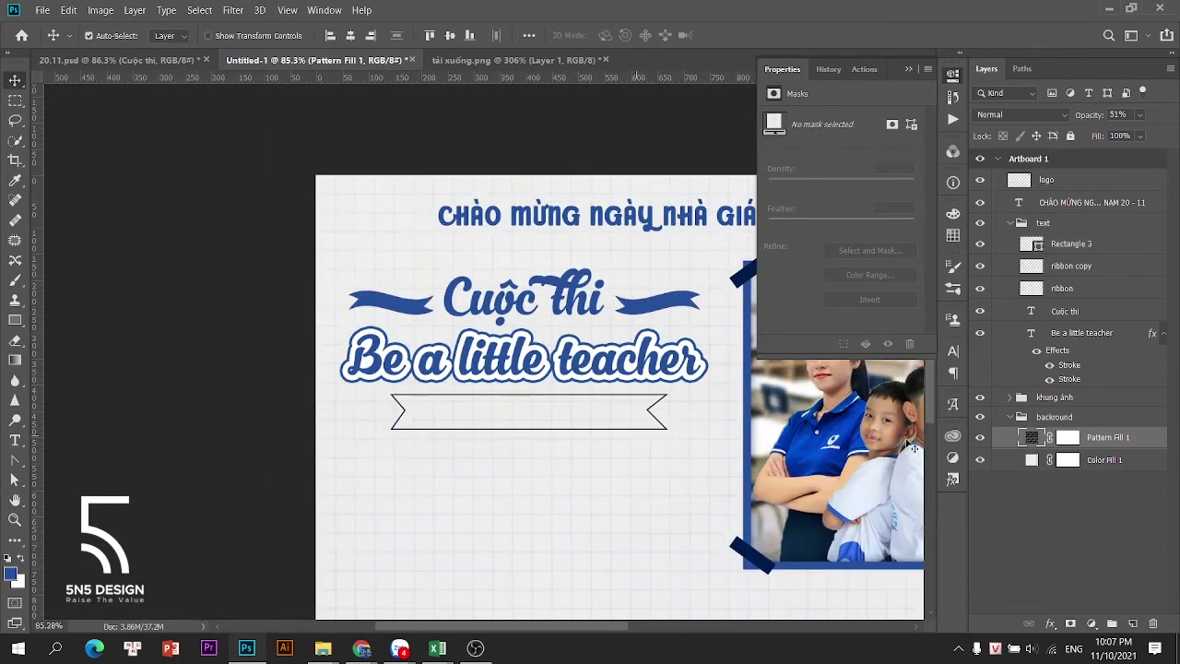
pyautogui.click(1083, 420)
pyautogui.hotkey('ctrl', '/')
pyautogui.scroll(-3, 534, 429)
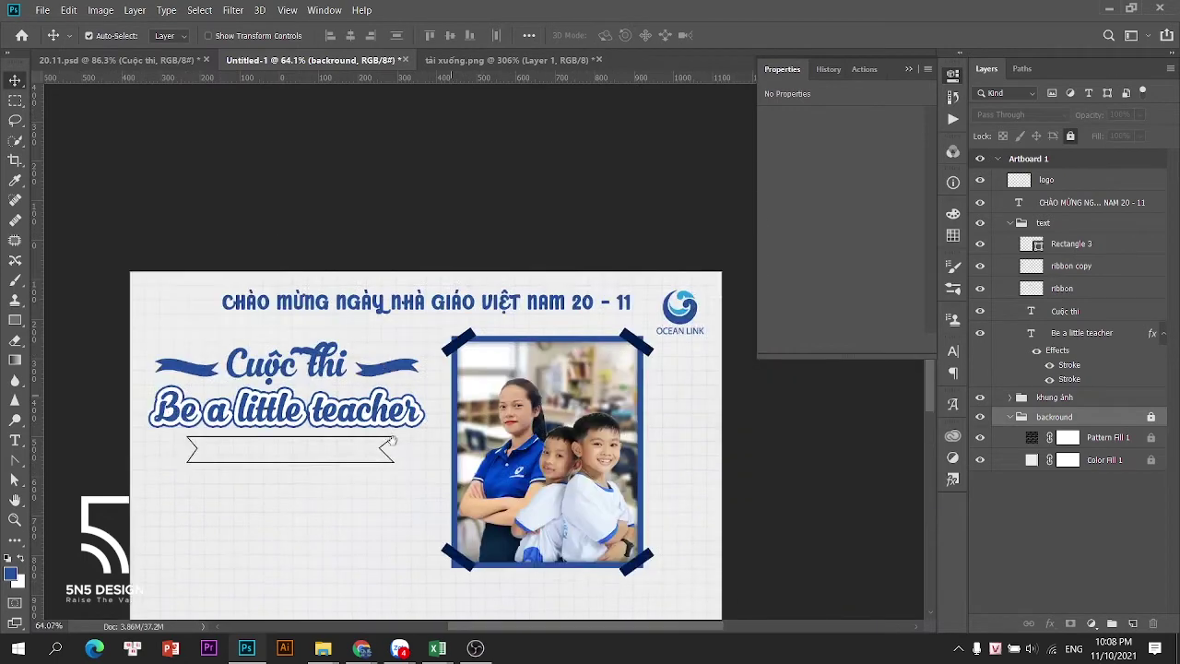
# Give the notched ribbon shape a white fill and a blue outline
pyautogui.click(392, 443)
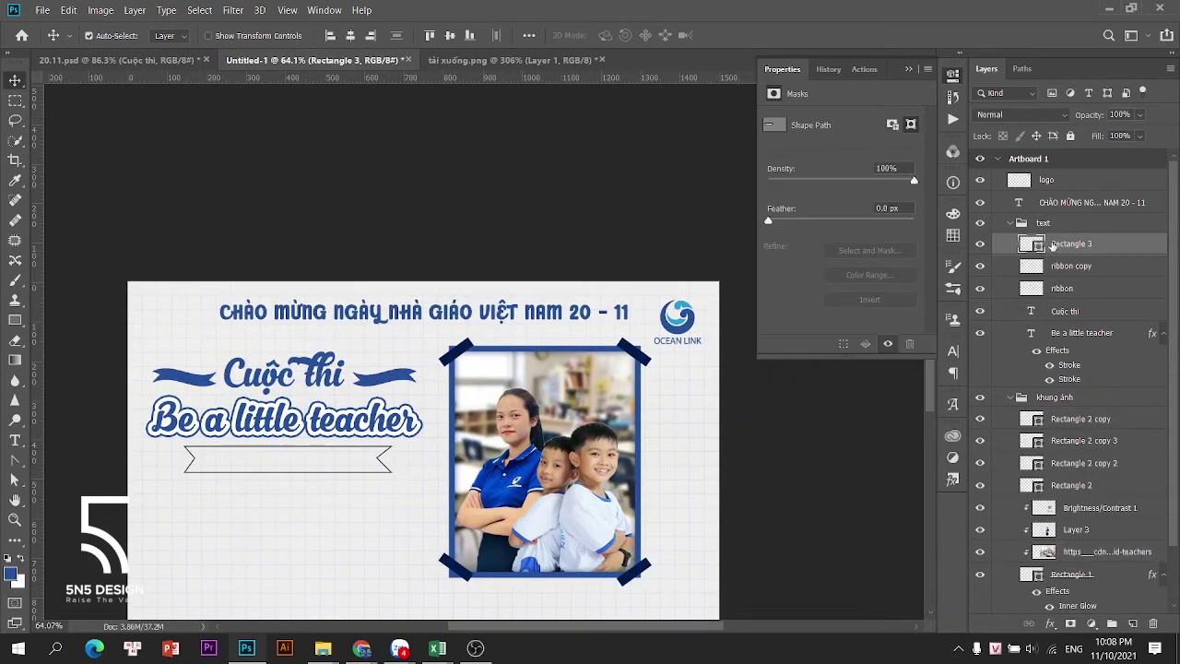
pyautogui.doubleClick(1037, 249)
pyautogui.moveTo(729, 245); pyautogui.dragTo(700, 230)
pyautogui.click(1030, 250)
pyautogui.click(14, 320)
pyautogui.click(172, 35)
pyautogui.click(153, 115)
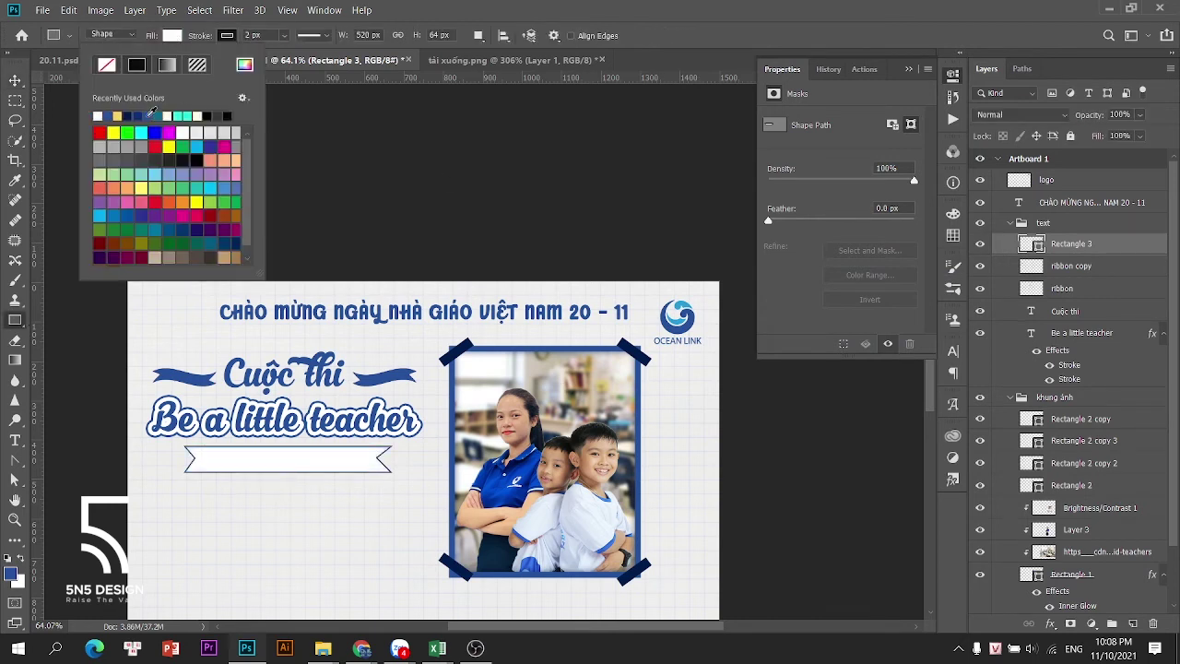
pyautogui.click(5, 64)
pyautogui.click(15, 80)
pyautogui.click(15, 320)
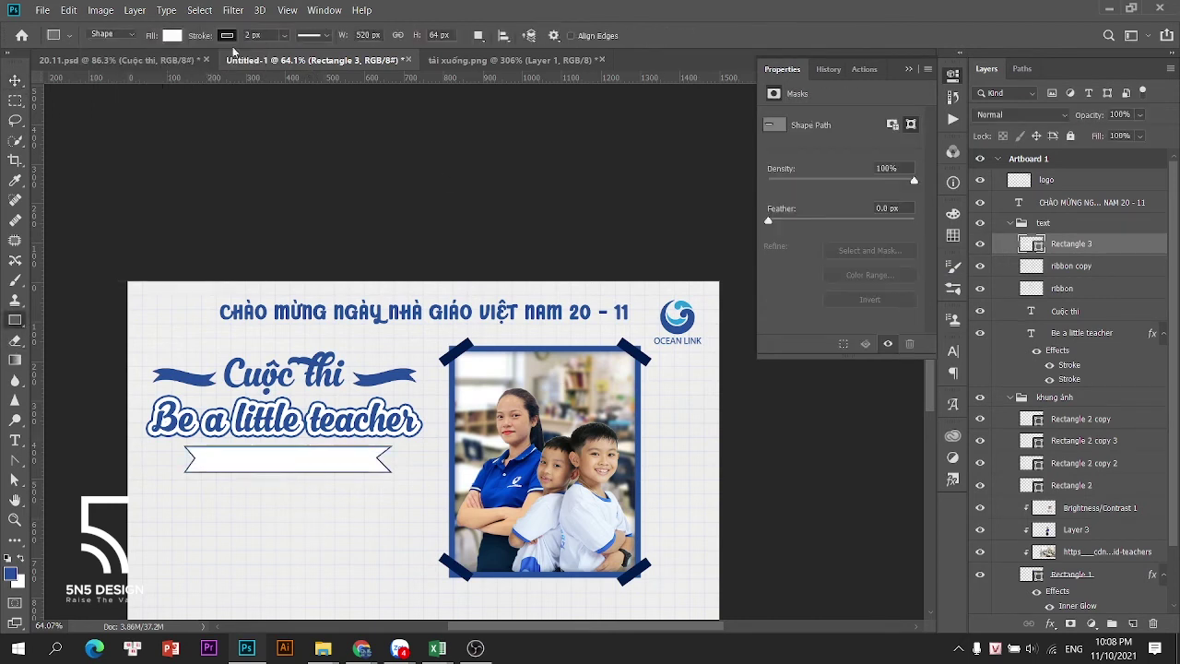
pyautogui.click(230, 36)
pyautogui.click(15, 80)
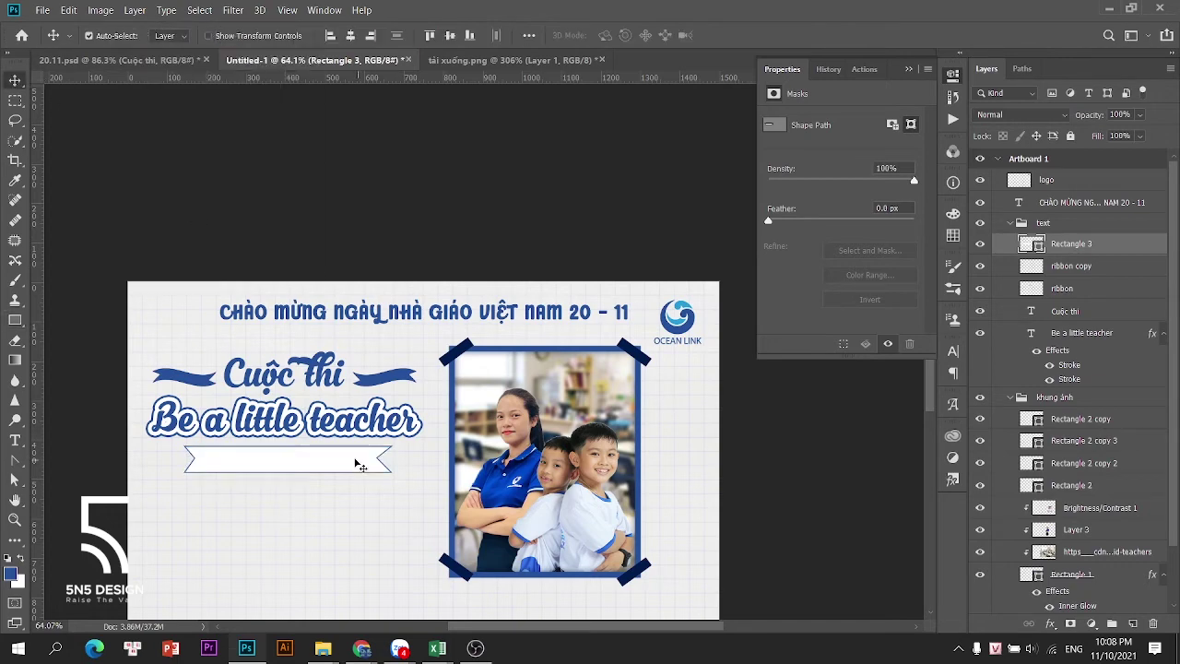
# Add the text Giải thưởng just below the notched ribbon shape
pyautogui.scroll(5, 313, 450)
pyautogui.moveTo(255, 479); pyautogui.dragTo(529, 464)
pyautogui.press('t')
pyautogui.click(434, 524)
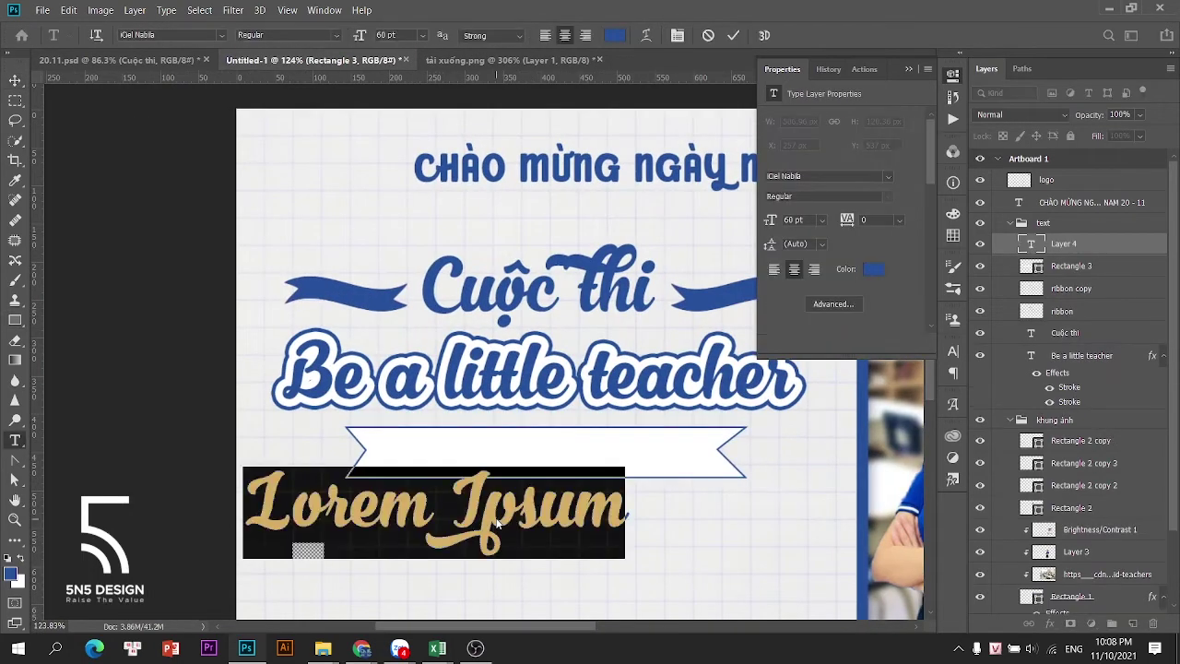
pyautogui.write('Giải thưởng')
pyautogui.click(15, 80)
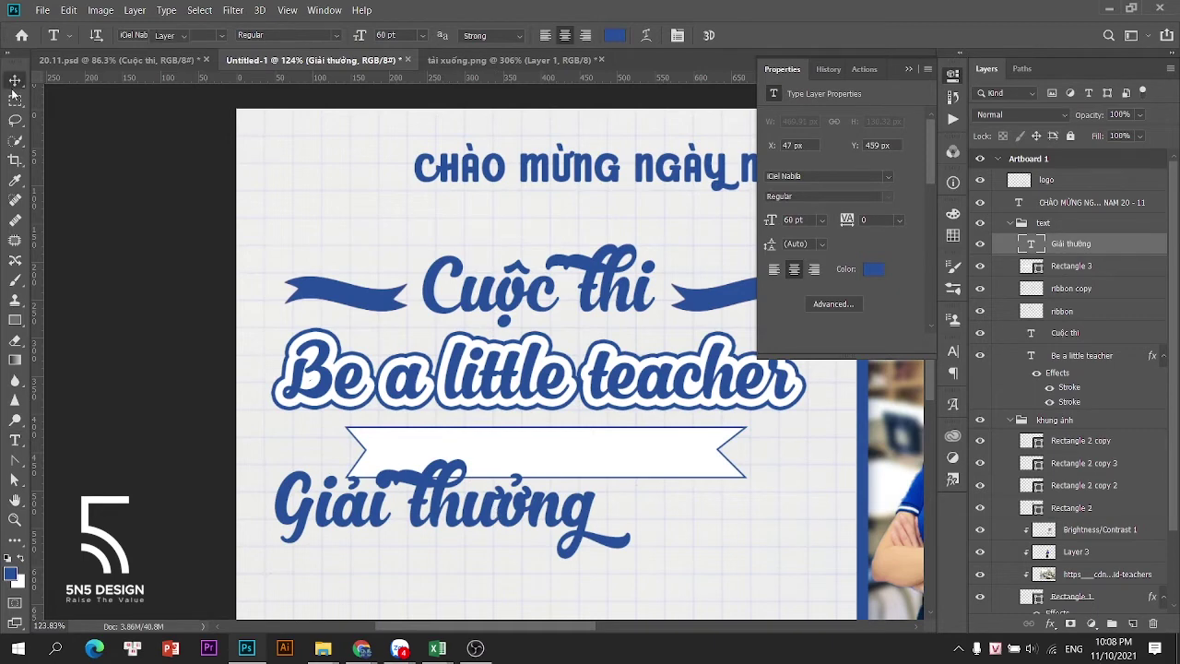
# Set the Giải thưởng text in Roboto Bold with all capitals
pyautogui.click(953, 351)
pyautogui.click(837, 374)
pyautogui.write('roboto')
pyautogui.press('Down')
pyautogui.press('Down')
pyautogui.press('Down')
pyautogui.press('Down')
pyautogui.press('Down')
pyautogui.press('Down')
pyautogui.press('Down')
pyautogui.press('Down')
pyautogui.press('Down')
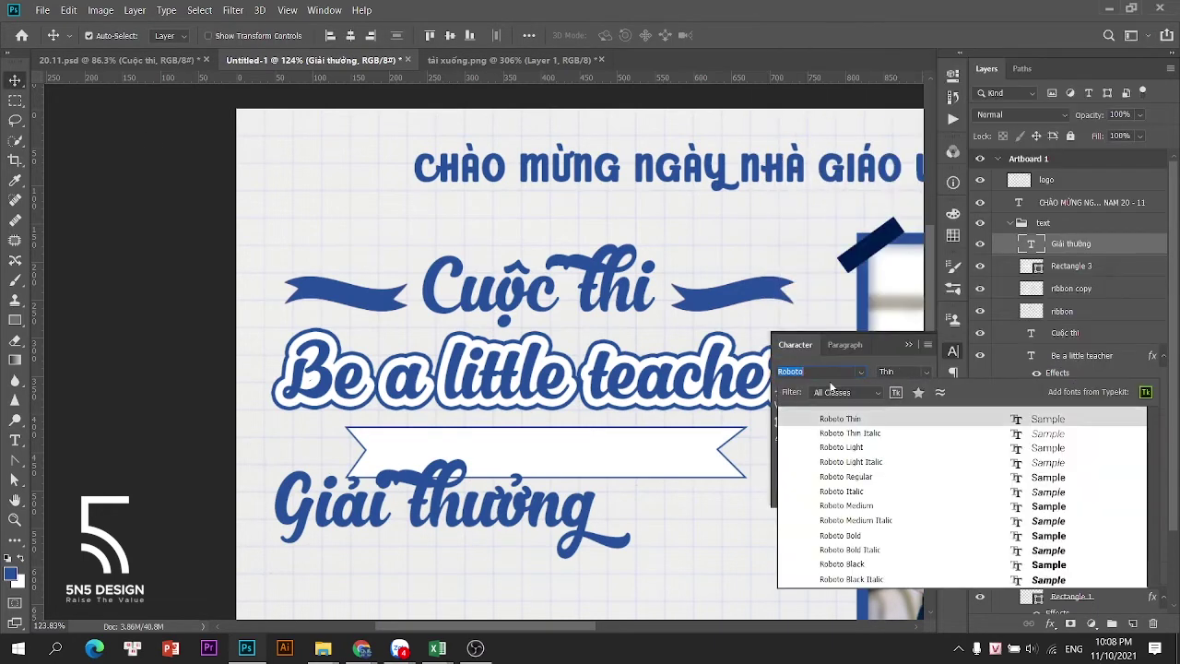
pyautogui.press('Return')
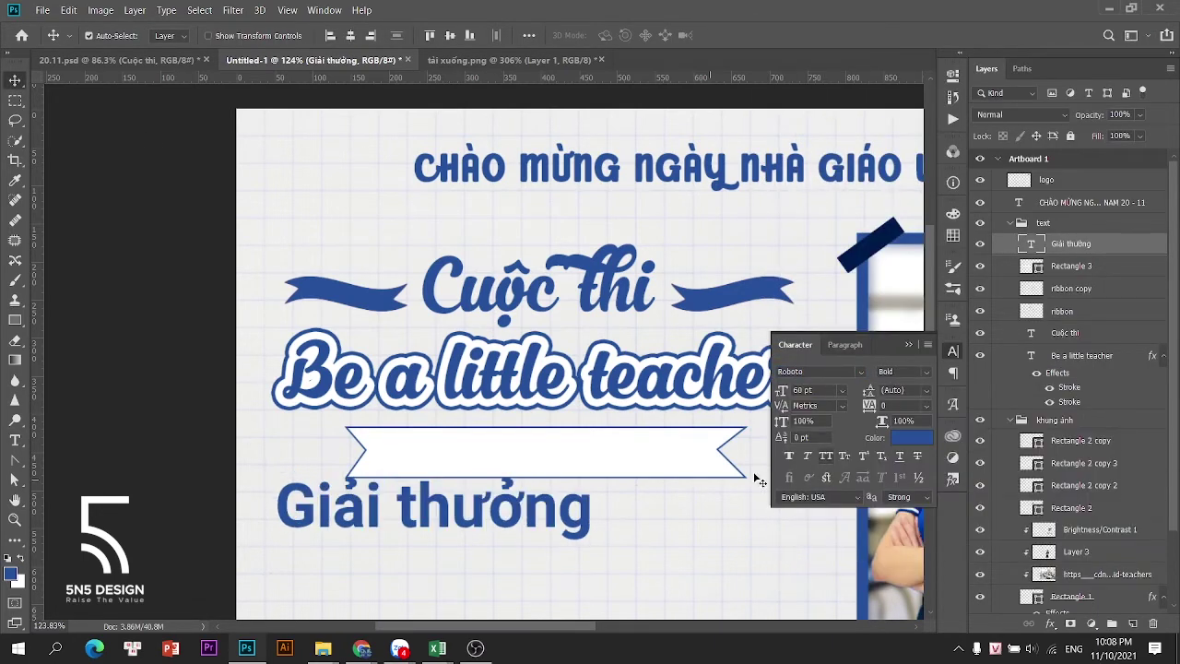
pyautogui.click(826, 456)
# Scale down the GIẢI THƯỞNG text and place it inside the notched ribbon shape
pyautogui.hotkey('ctrl', 't')
pyautogui.moveTo(624, 468); pyautogui.dragTo(487, 494)
pyautogui.moveTo(464, 518); pyautogui.dragTo(645, 434)
pyautogui.press('Return')
# Narrow the notched ribbon shape to about 421 px wide so it fits around the GIẢI THƯỞNG text
pyautogui.scroll(-1, 678, 458)
pyautogui.moveTo(677, 458); pyautogui.dragTo(477, 365)
pyautogui.click(478, 381)
pyautogui.hotkey('ctrl', 't')
pyautogui.press('Return')
pyautogui.moveTo(387, 342); pyautogui.dragTo(271, 377)
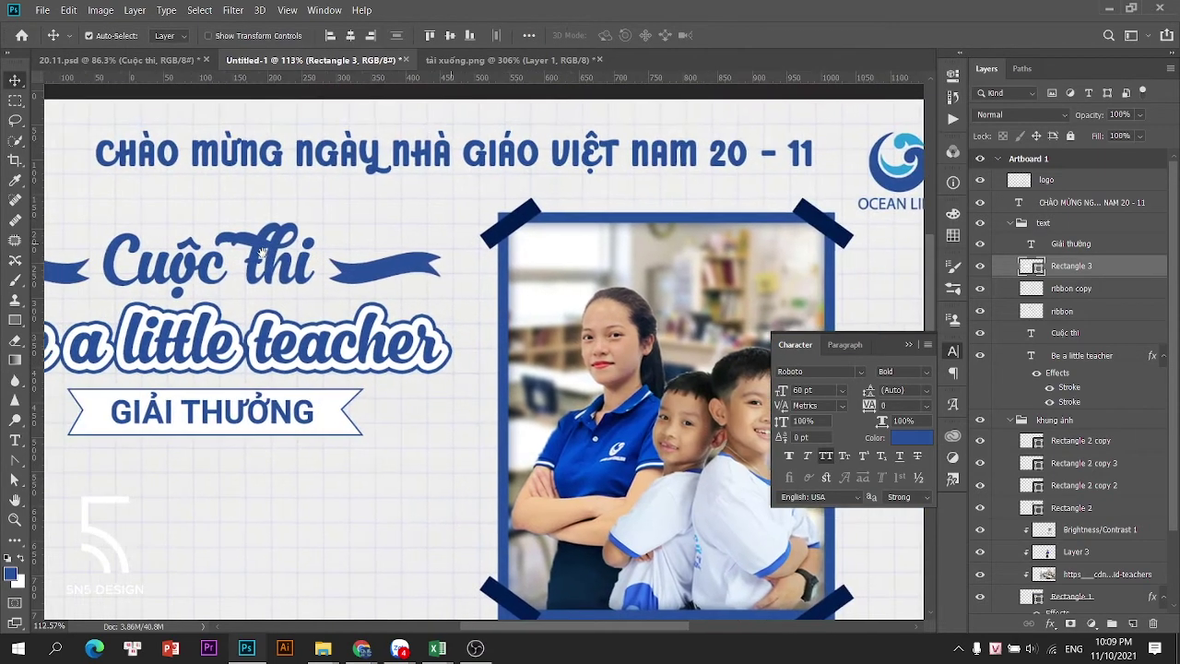
# Switch to Chrome to look at the ribbon image results, and return to the banner in Photoshop
pyautogui.click(363, 648)
pyautogui.click(444, 581)
pyautogui.scroll(8, 518, 347)
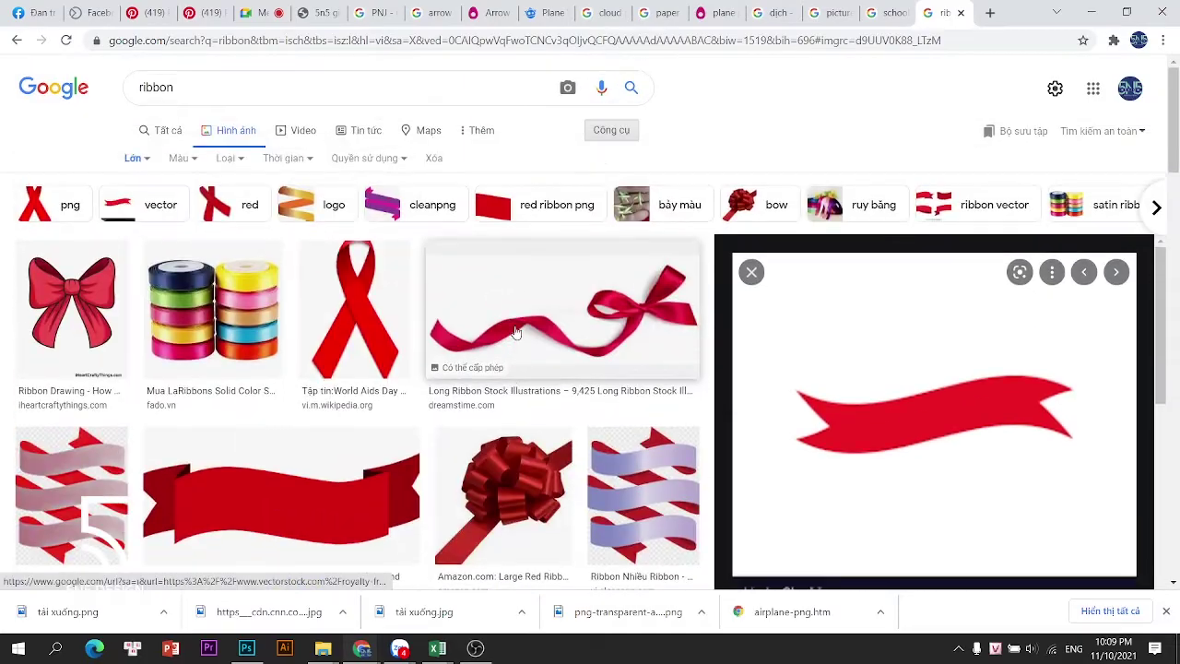
pyautogui.click(249, 648)
pyautogui.moveTo(362, 349); pyautogui.dragTo(557, 388)
pyautogui.scroll(-1, 557, 387)
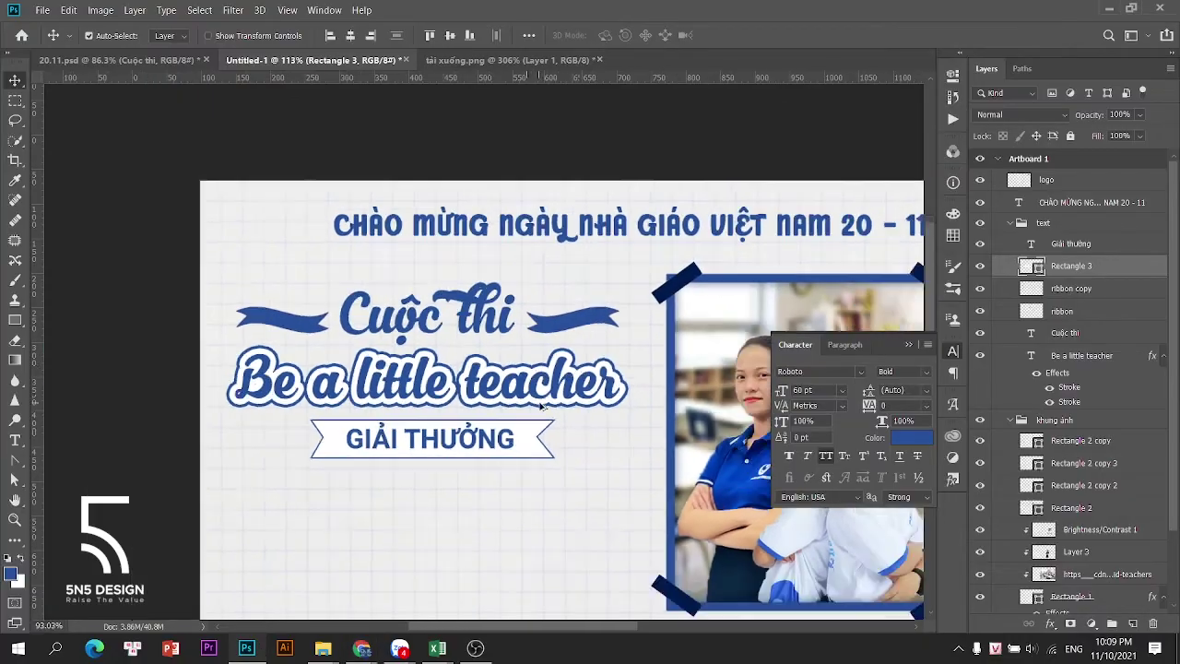
# Change the fill of the ribbon shape behind GIẢI THƯỞNG to the recently used yellow
pyautogui.click(499, 448)
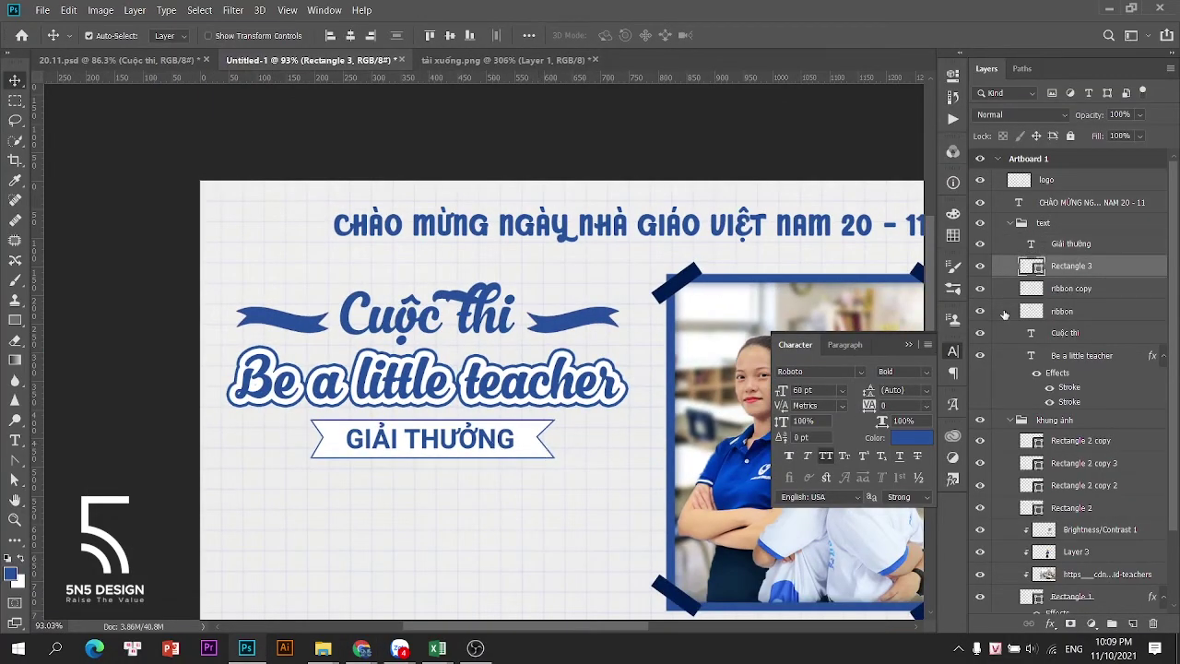
pyautogui.click(15, 319)
pyautogui.click(172, 35)
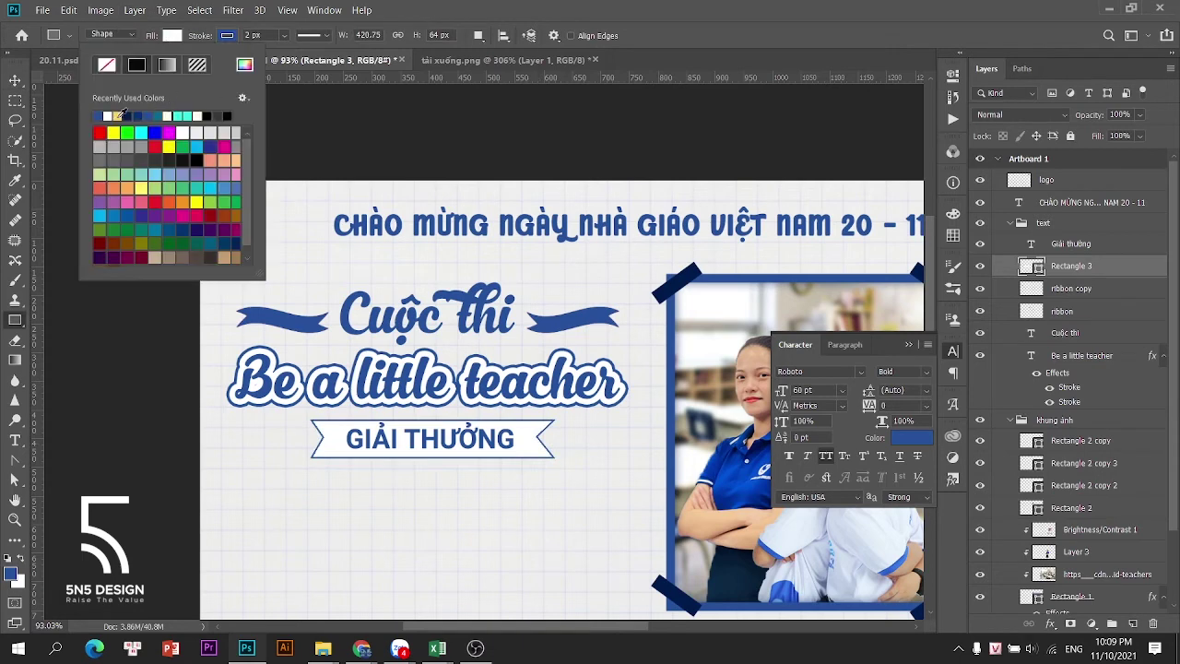
pyautogui.click(118, 116)
pyautogui.click(10, 83)
# Recolour the Cuộc thi text with the ribbon shape's yellow, ffd258
pyautogui.click(466, 296)
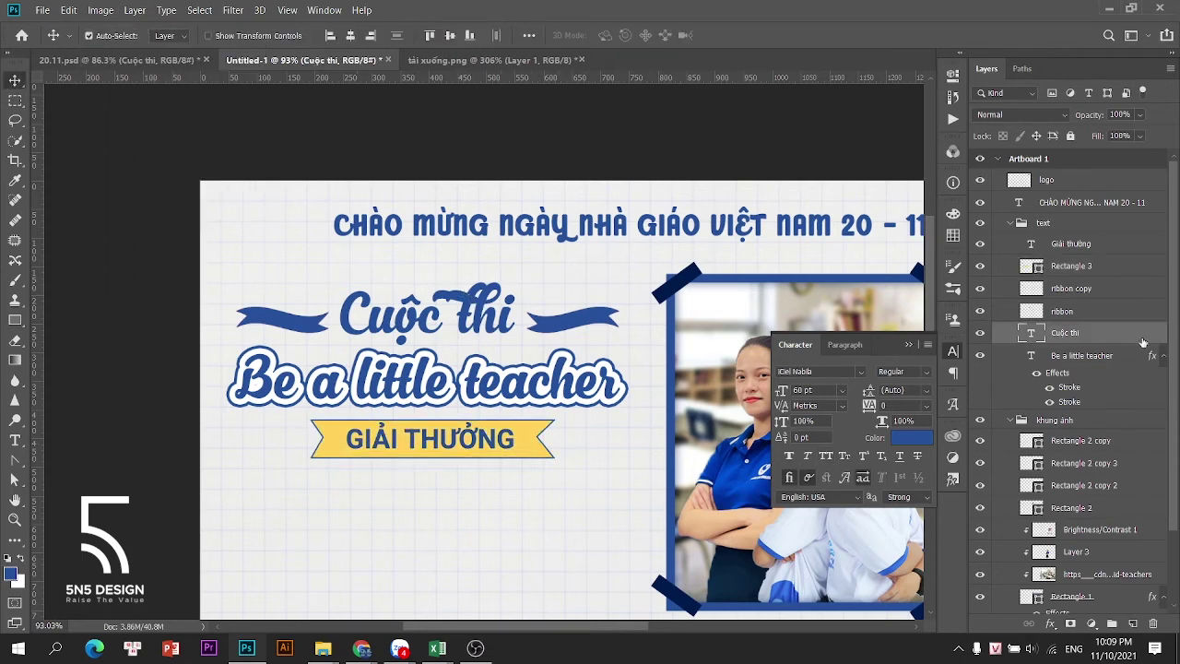
pyautogui.click(1061, 387)
pyautogui.press('space')
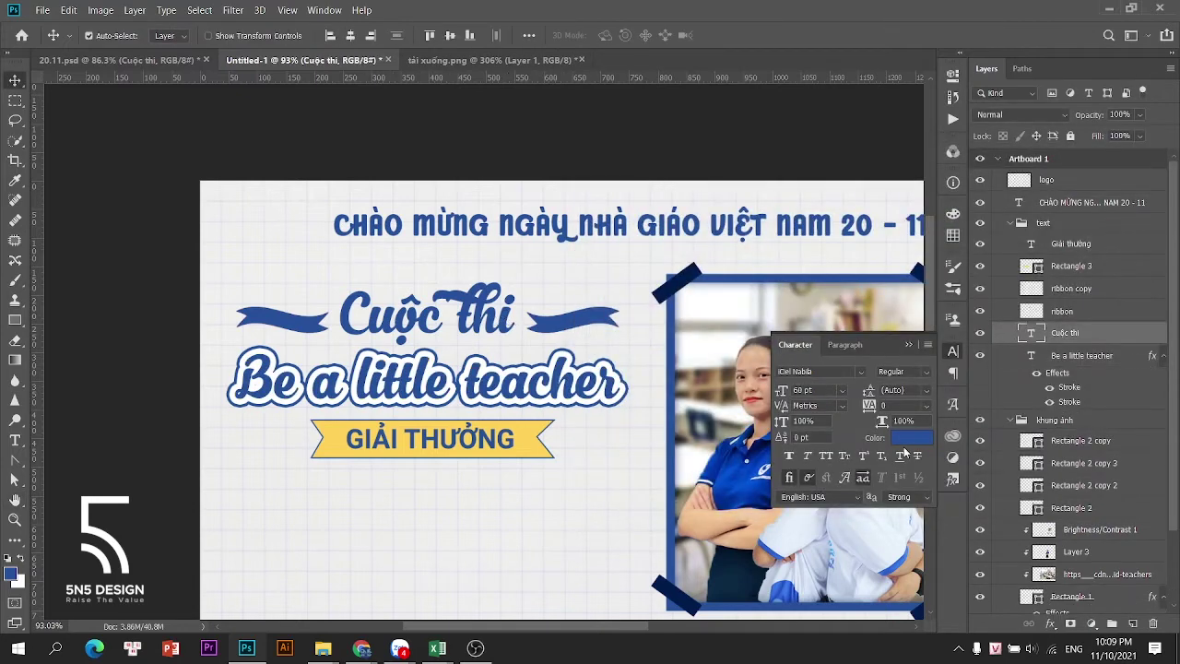
pyautogui.click(907, 438)
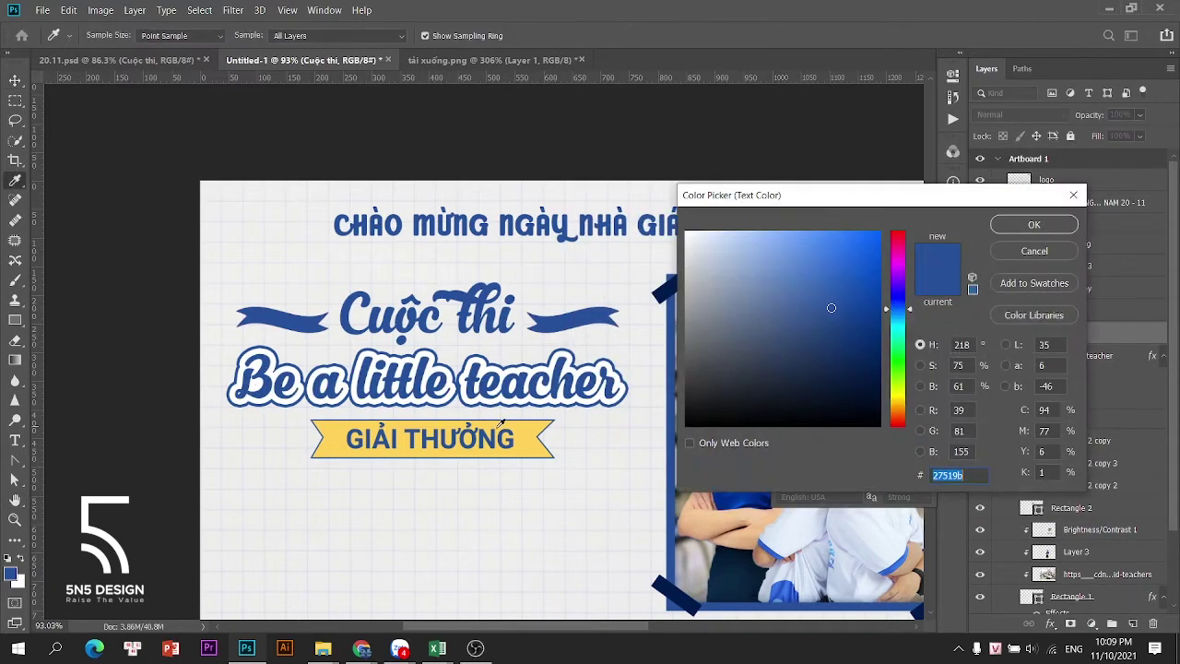
pyautogui.click(532, 432)
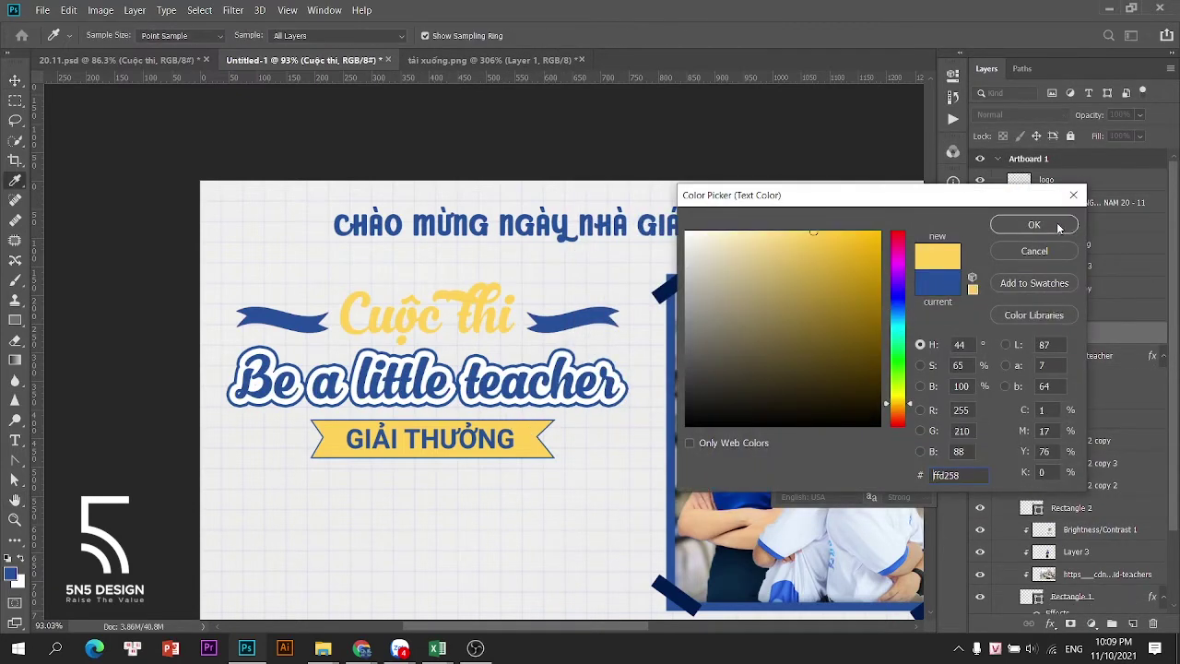
pyautogui.click(1059, 228)
# Apply the yellow Cuộc thi text colour and add an 8 px outside stroke in the banner's blue, 27519b
pyautogui.rightClick(1099, 332)
pyautogui.click(940, 21)
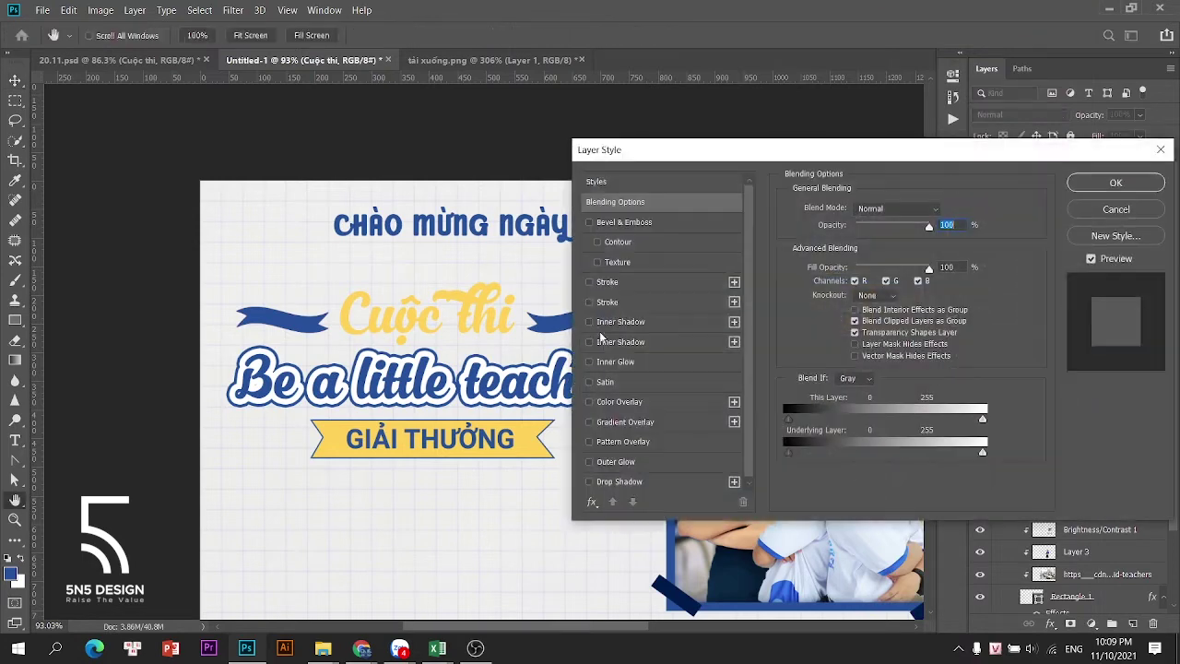
pyautogui.click(607, 302)
pyautogui.click(835, 320)
pyautogui.click(560, 316)
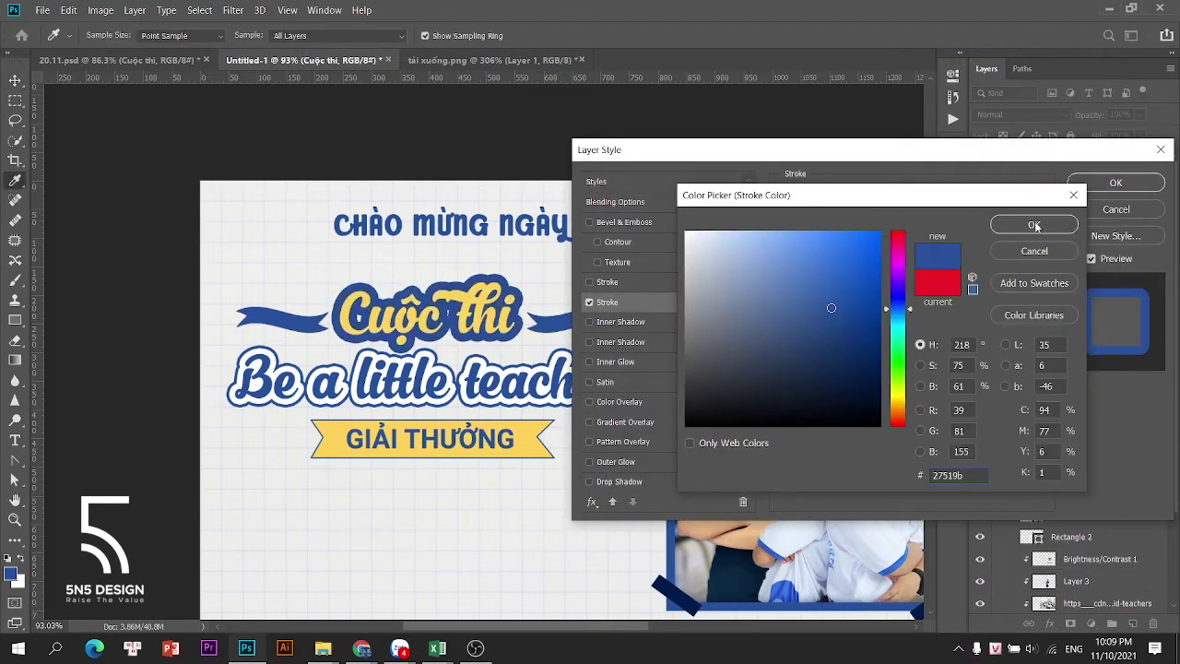
pyautogui.click(1034, 225)
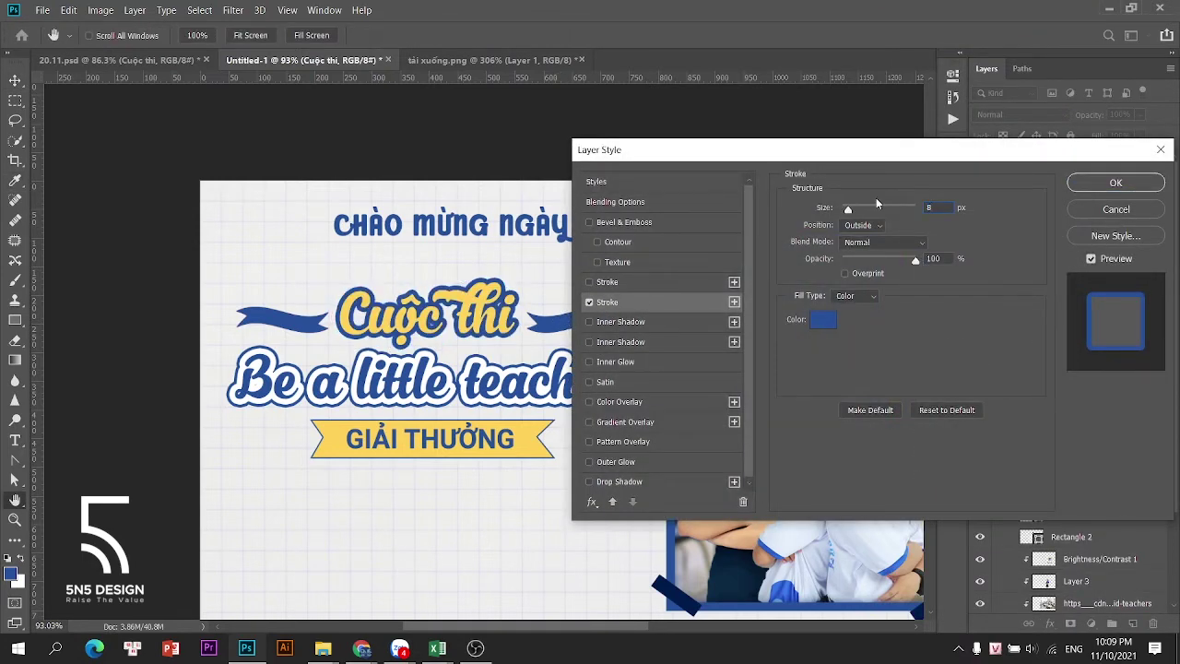
pyautogui.click(1116, 183)
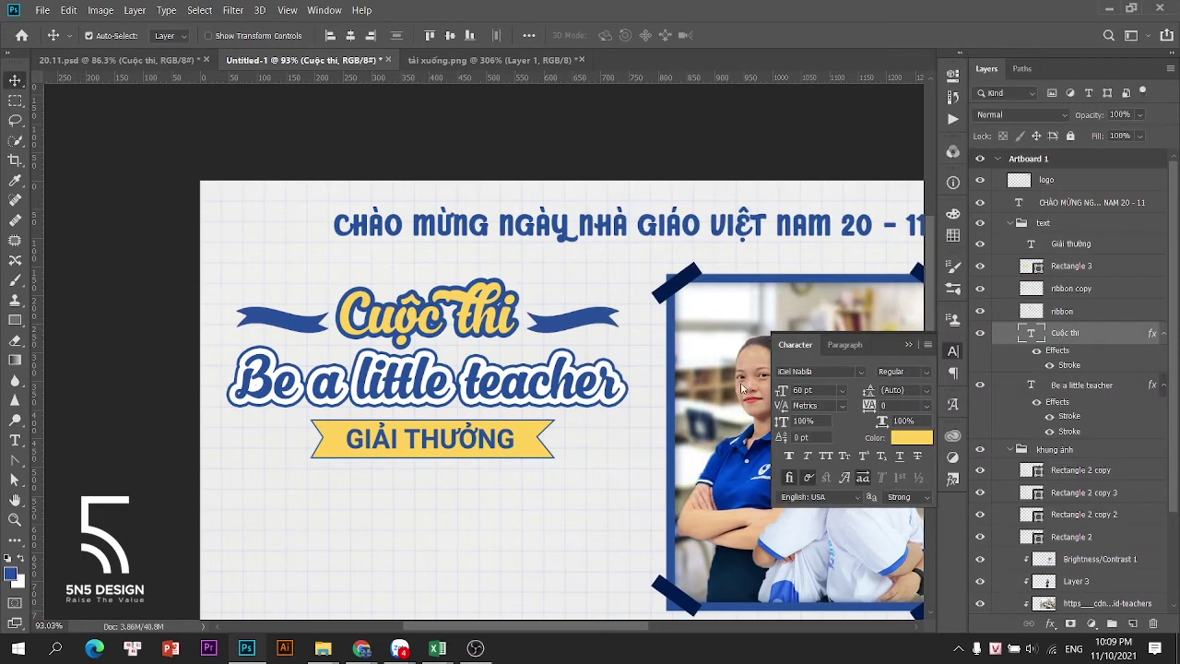
# Set the tracking of the Cuộc thi text to 20
pyautogui.write('20')
pyautogui.press('Return')
pyautogui.click(539, 355)
# Toggle the yellow ribbon shape behind GIẢI THƯỞNG to compare the banner with and without it
pyautogui.scroll(3, 508, 470)
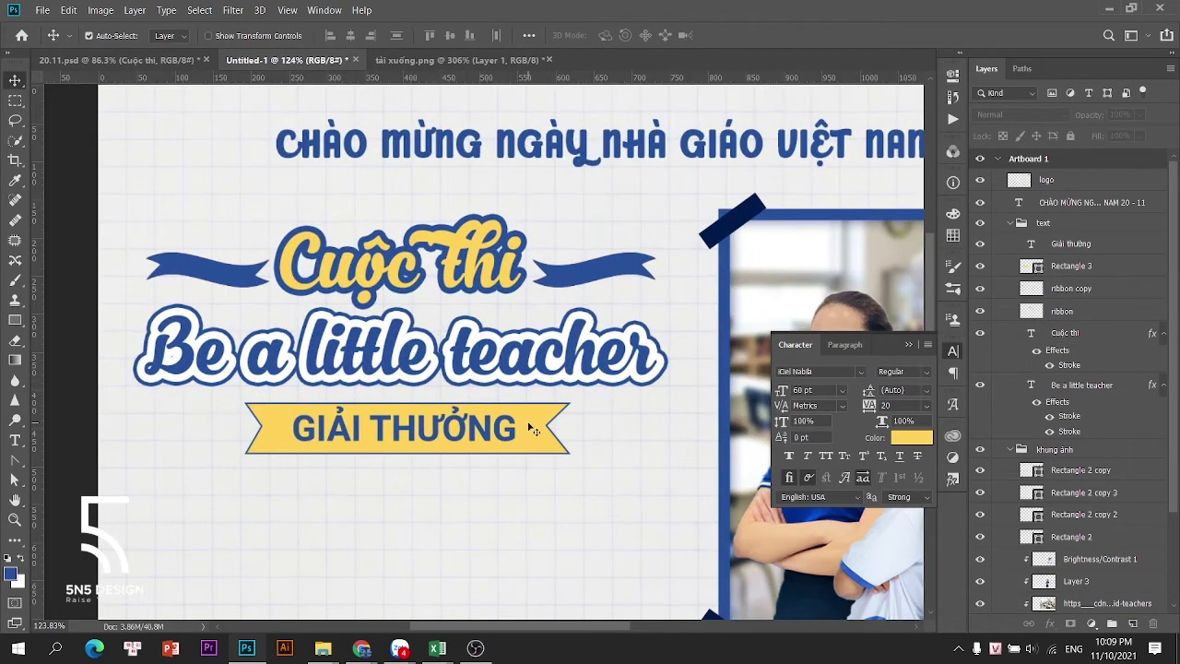
pyautogui.click(524, 430)
pyautogui.keyDown('shift'); pyautogui.click(509, 432); pyautogui.keyUp('shift')
pyautogui.click(979, 266)
pyautogui.click(582, 417)
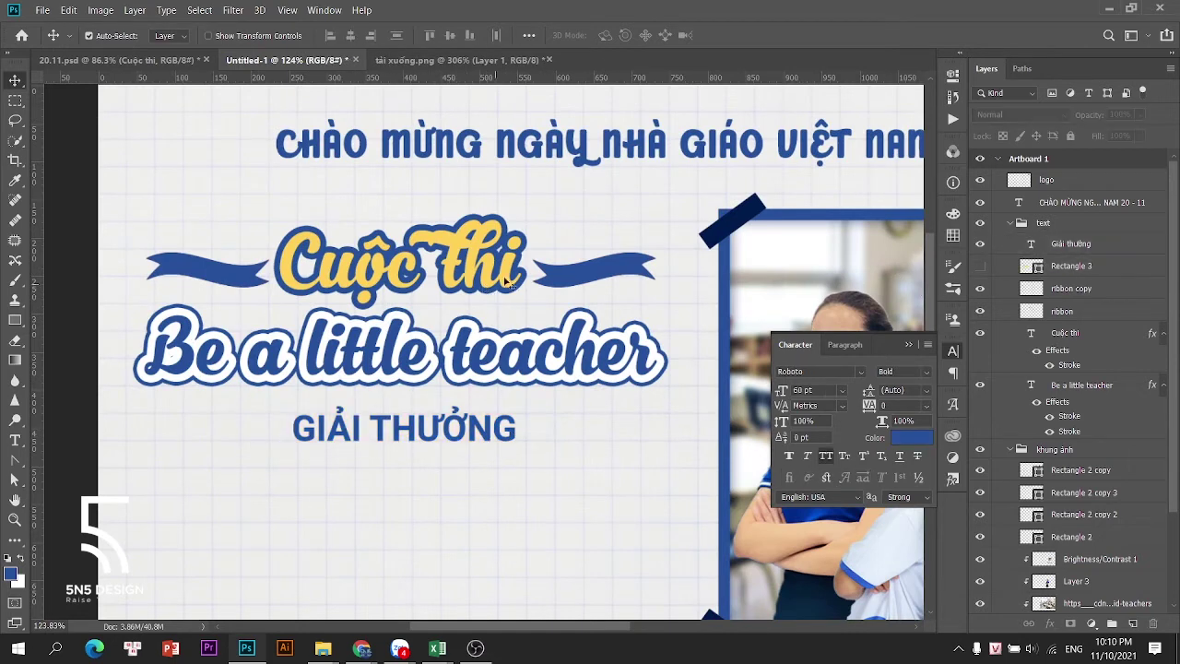
pyautogui.scroll(-2, 241, 291)
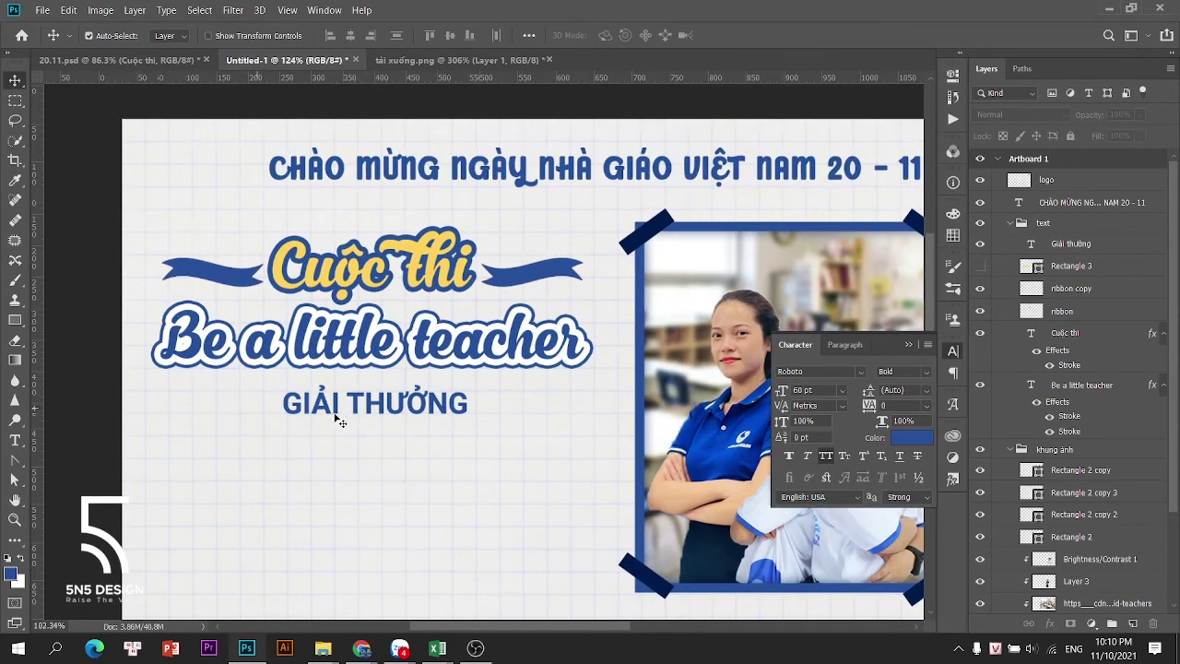
pyautogui.click(980, 266)
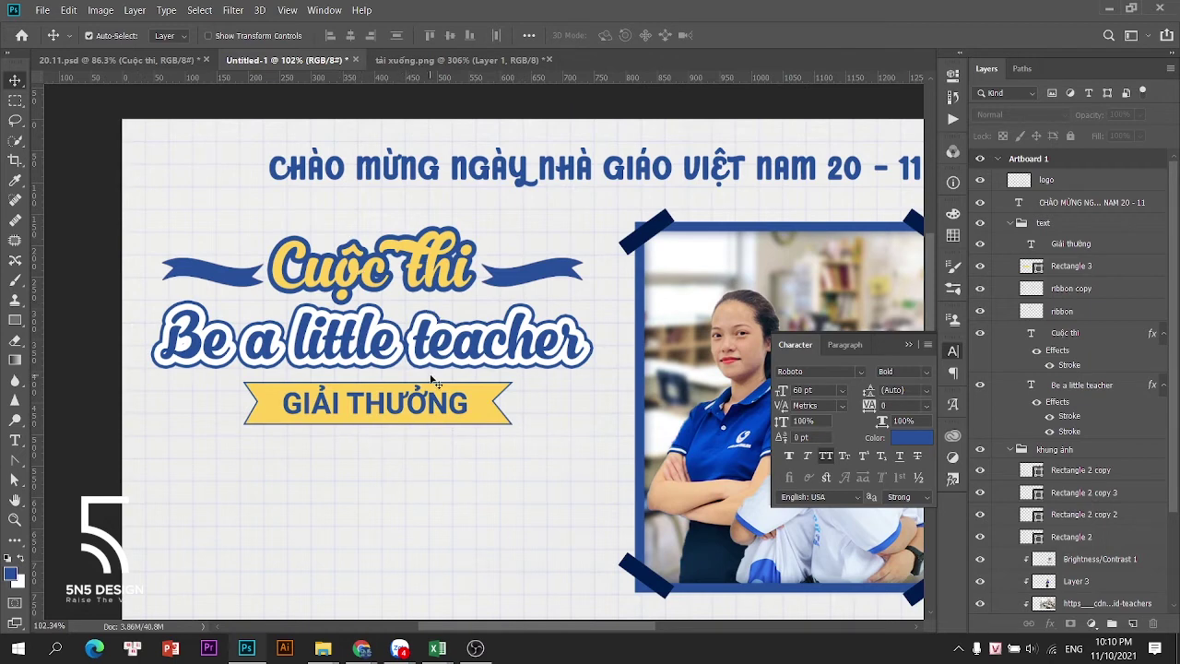
pyautogui.click(976, 268)
pyautogui.scroll(-3, 316, 238)
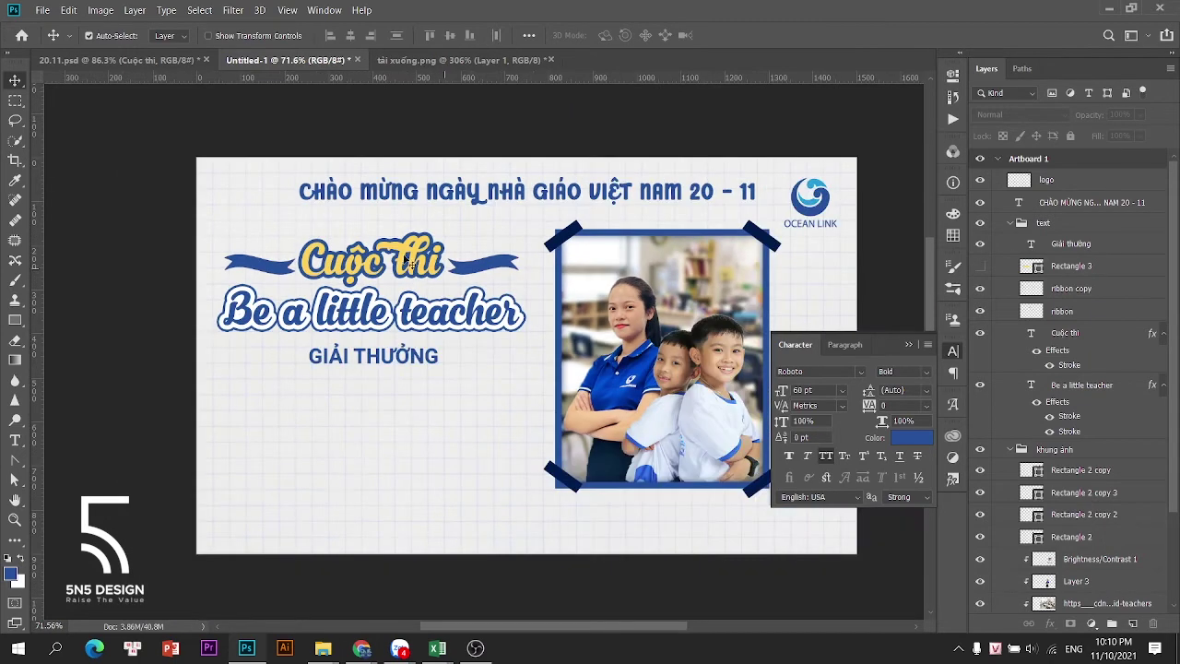
pyautogui.click(981, 266)
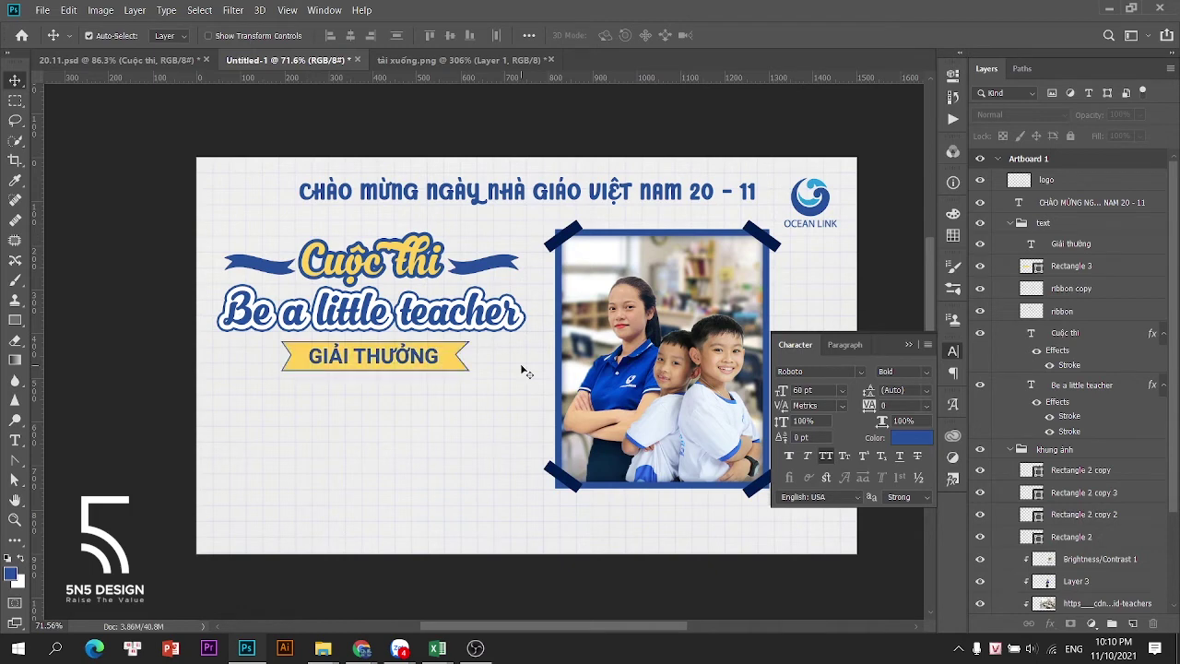
# Move the whole text group slightly up towards the greeting line, keeping its size
pyautogui.click(483, 324)
pyautogui.click(1062, 227)
pyautogui.hotkey('ctrl', 't')
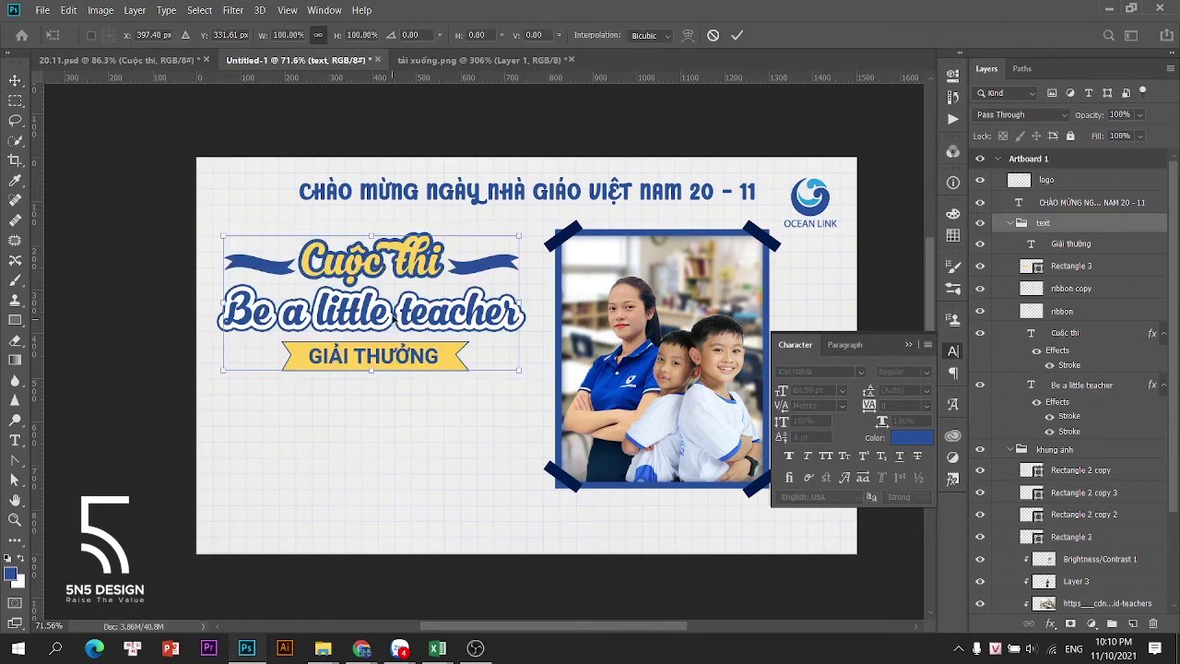
pyautogui.press('Return')
# Check the prize list in 20.11.psd and the ribbon image results in Chrome, and return to the untitled Photoshop banner
pyautogui.scroll(2, 259, 430)
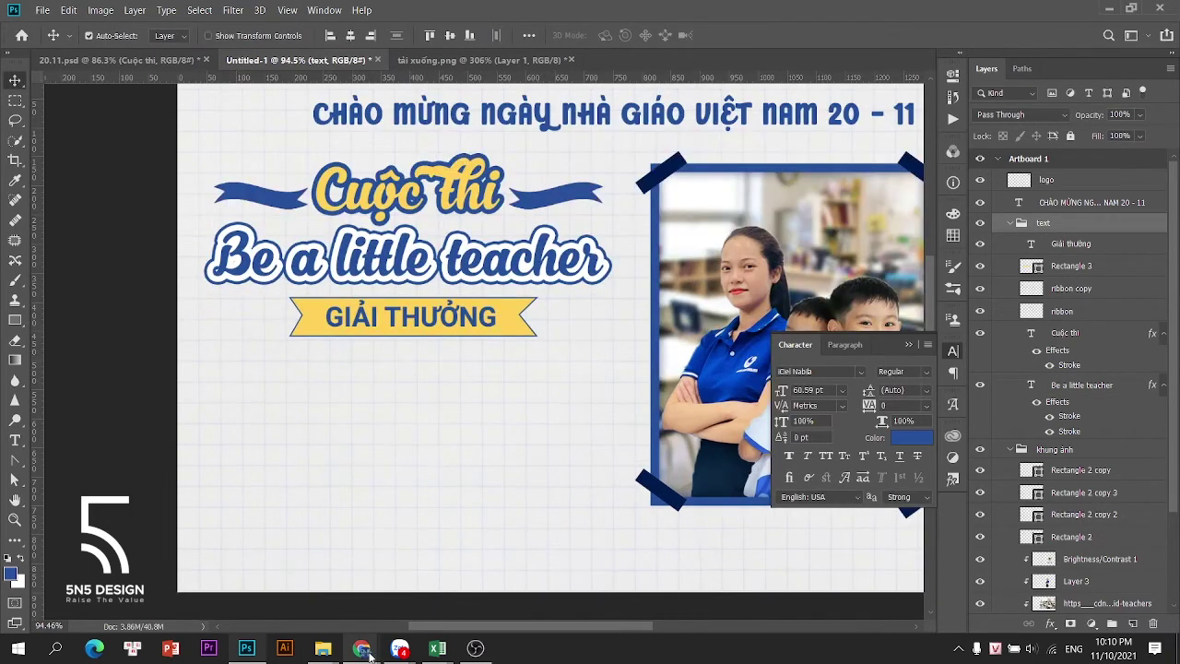
pyautogui.click(369, 655)
pyautogui.click(363, 650)
pyautogui.click(138, 61)
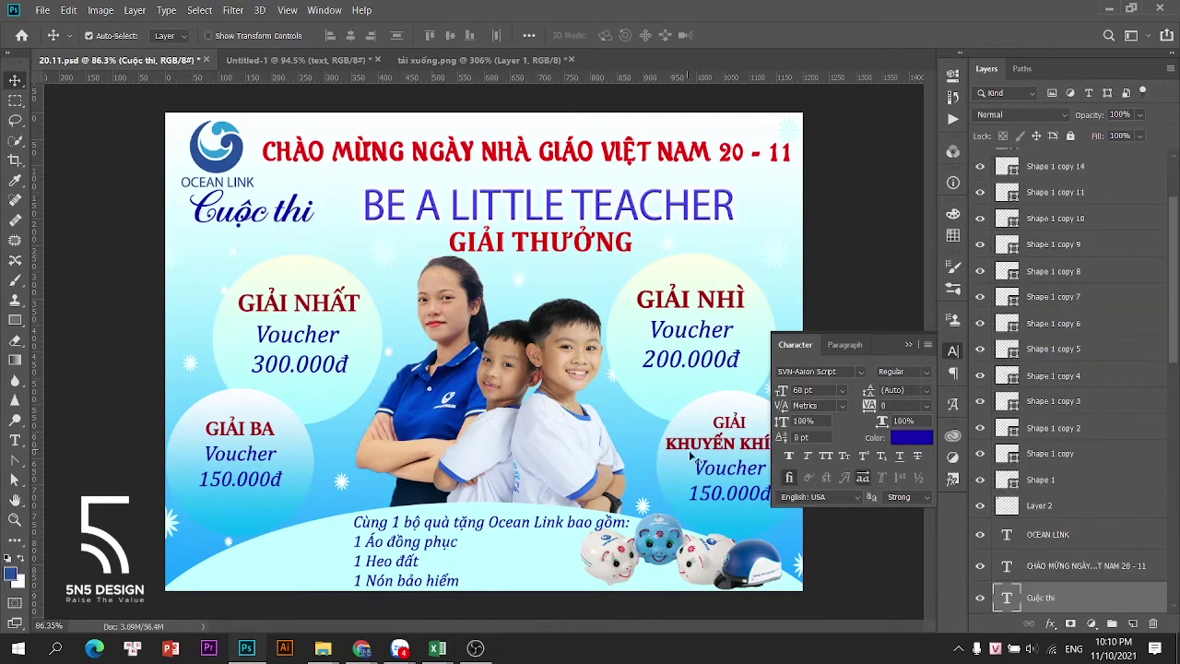
pyautogui.click(247, 649)
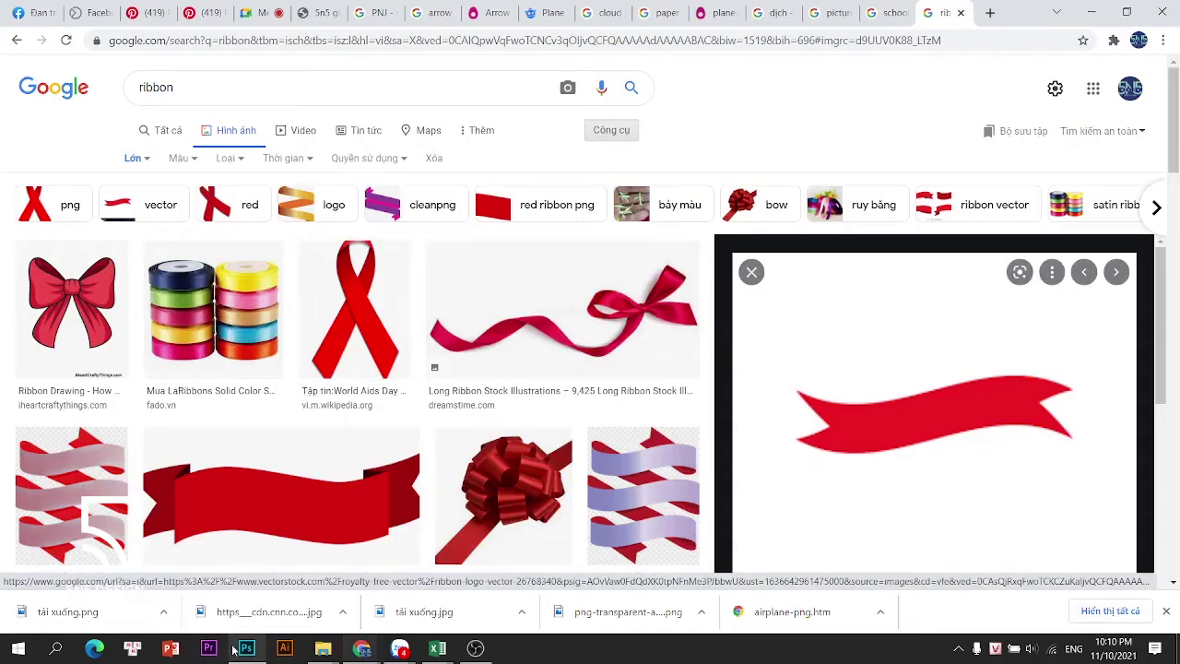
pyautogui.click(247, 649)
pyautogui.click(479, 60)
pyautogui.click(304, 60)
# Add a text layer reading Giải nhất and place it below the title, near the banner's left edge
pyautogui.keyDown('alt'); pyautogui.scroll(-2, 408, 400); pyautogui.keyUp('alt')
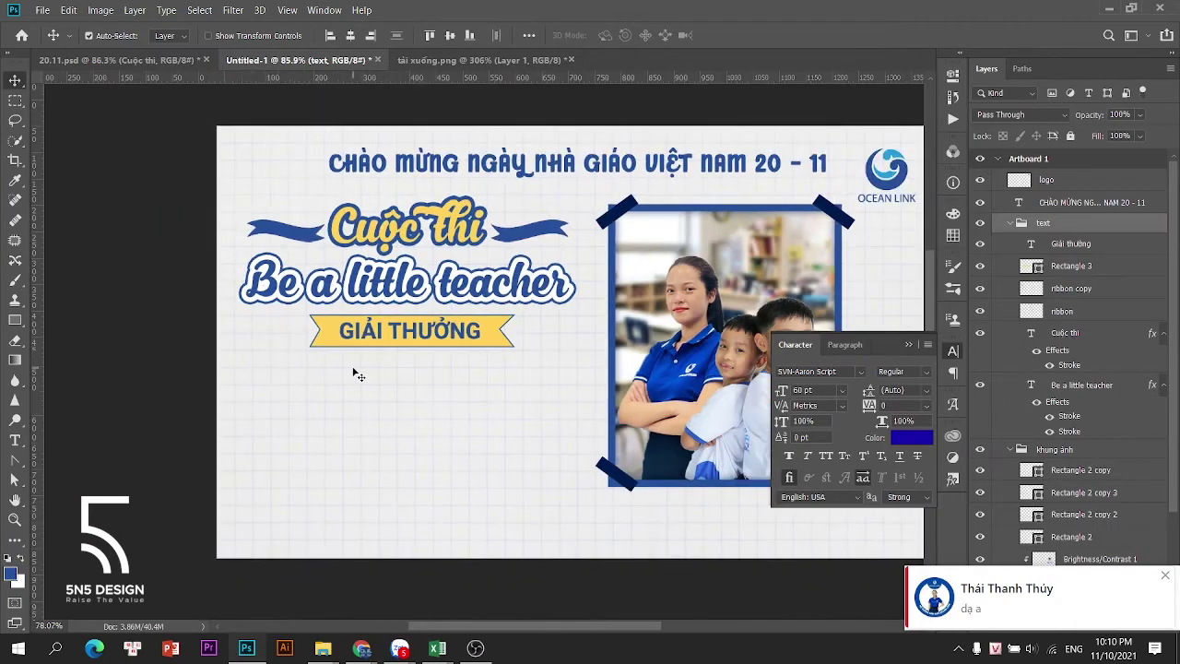
pyautogui.moveTo(395, 385); pyautogui.dragTo(454, 403)
pyautogui.keyDown('alt'); pyautogui.scroll(2, 318, 389); pyautogui.keyUp('alt')
pyautogui.press('t')
pyautogui.click(313, 385)
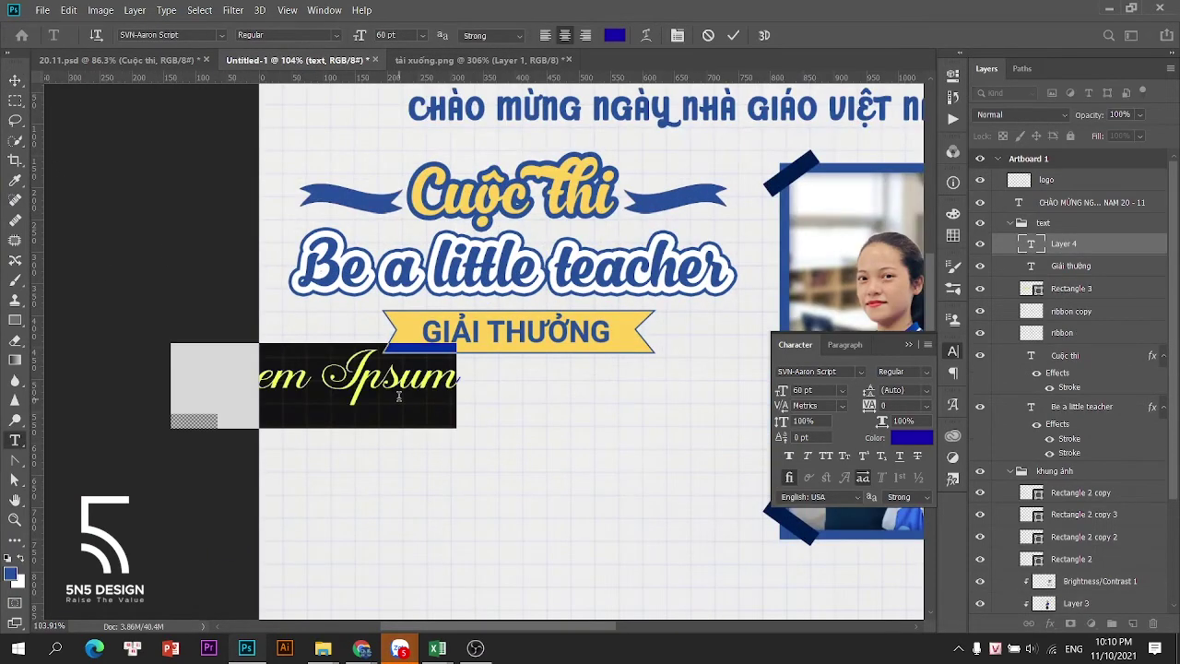
pyautogui.write('Giải nhaất')
pyautogui.hotkey('ctrl', 'Return')
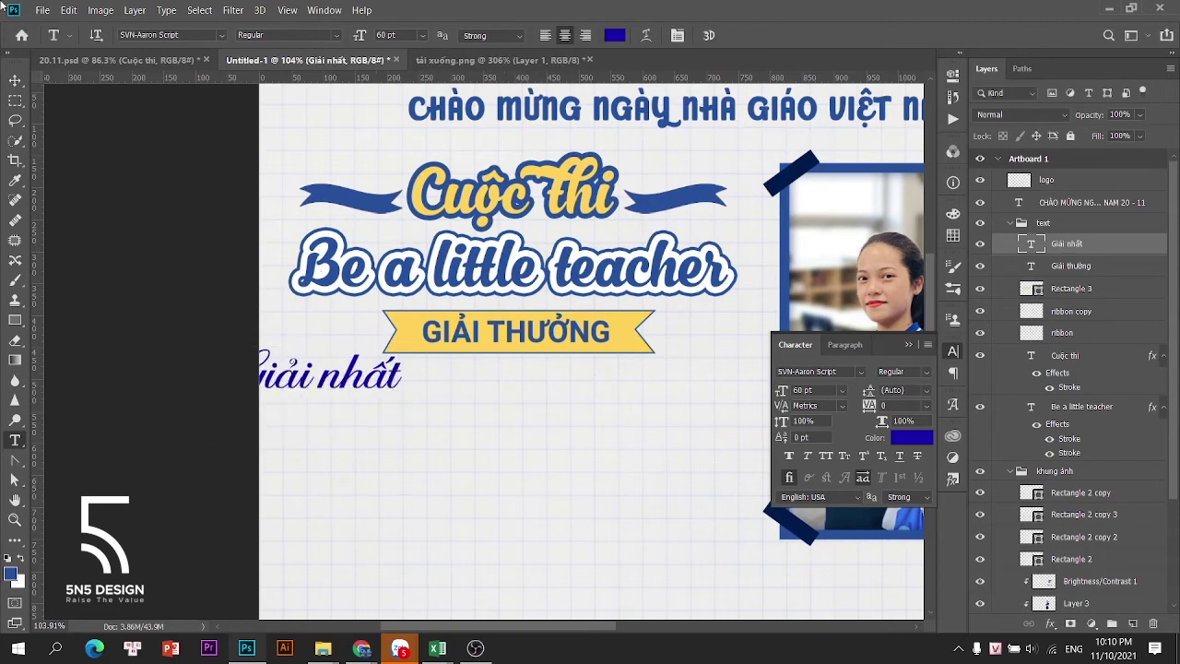
pyautogui.click(17, 81)
pyautogui.moveTo(370, 376); pyautogui.dragTo(441, 409)
# Change the Giải nhất text to the Roboto font and recolour it with the blue of the Be a little teacher title
pyautogui.click(854, 371)
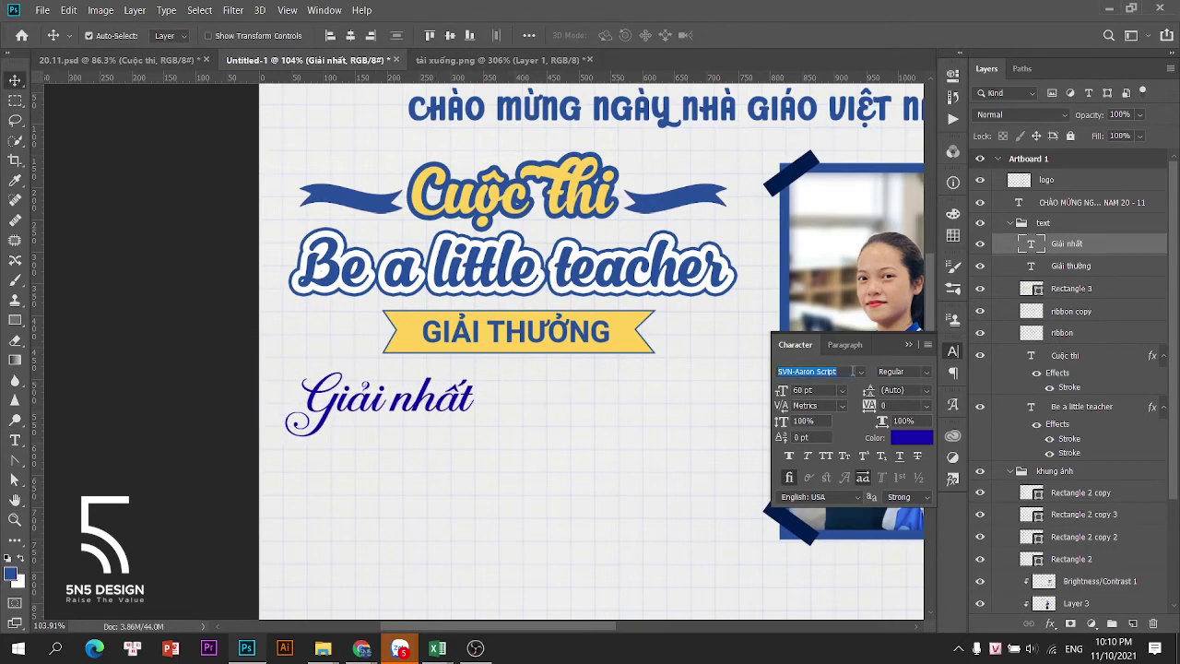
pyautogui.write('rob')
pyautogui.click(854, 537)
pyautogui.click(911, 437)
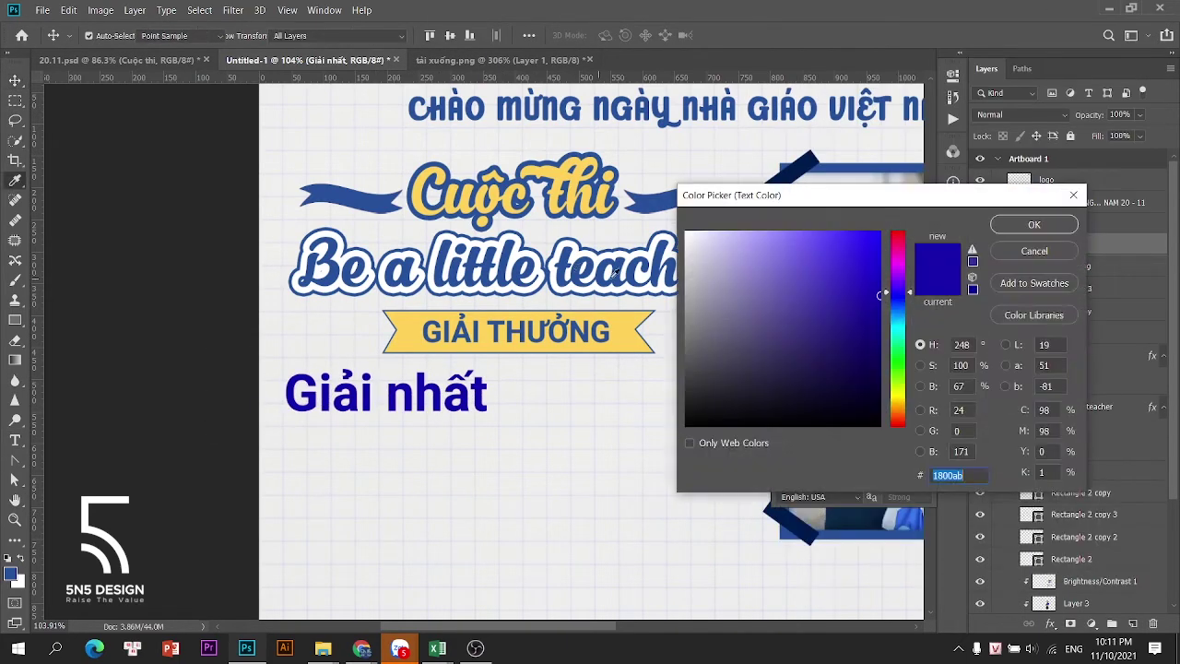
pyautogui.click(613, 274)
pyautogui.click(1016, 227)
# Set Giải nhất to Black weight and all caps, and scale it down to about 42.6%
pyautogui.click(899, 371)
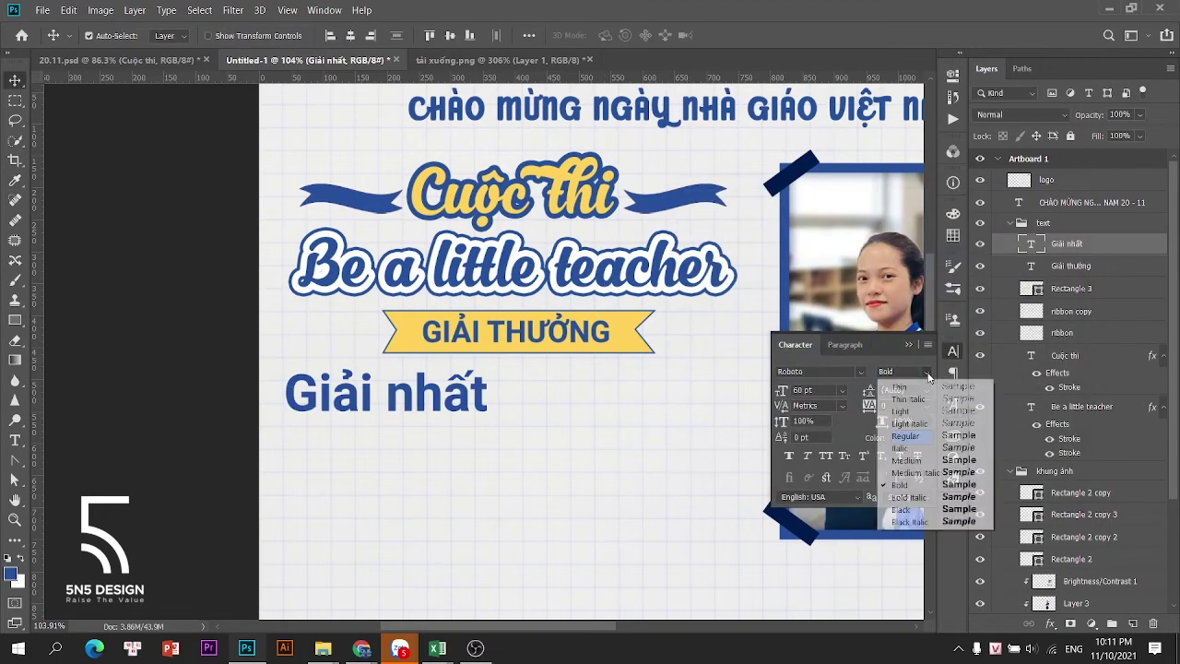
pyautogui.click(898, 508)
pyautogui.click(825, 455)
pyautogui.hotkey('ctrl', 't')
pyautogui.moveTo(511, 363); pyautogui.dragTo(372, 393)
pyautogui.press('Return')
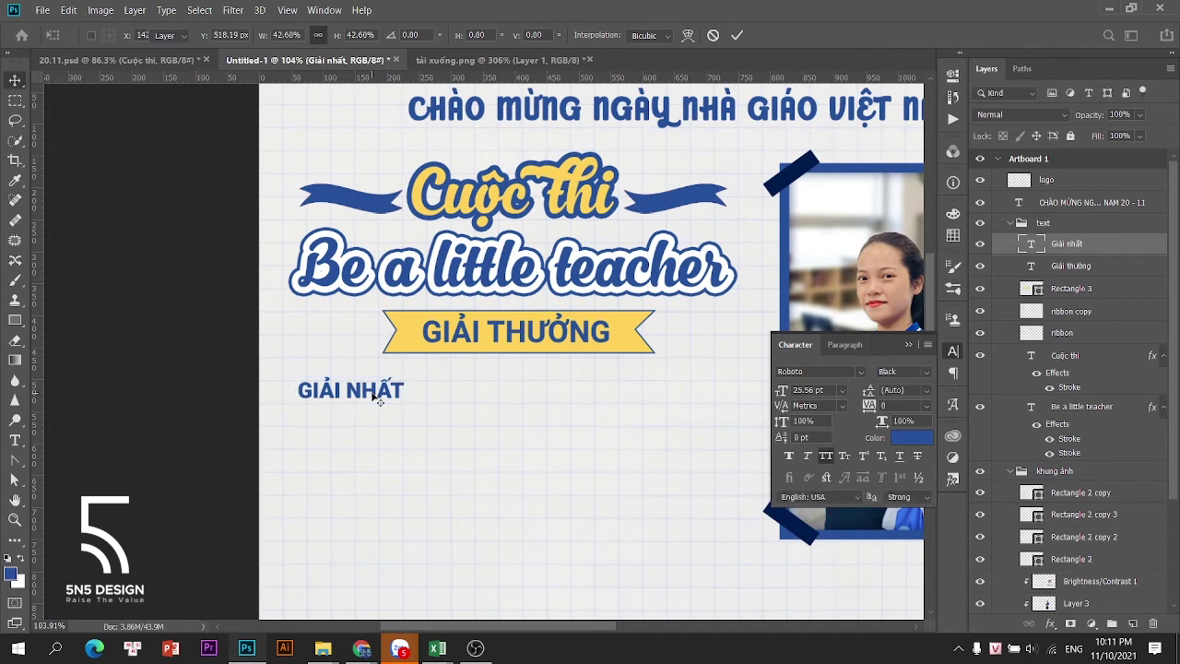
# Check the first prize in 20.11.psd, duplicate the GIẢI NHẤT text just below itself, and change the copy to 300.000vnd
pyautogui.click(152, 59)
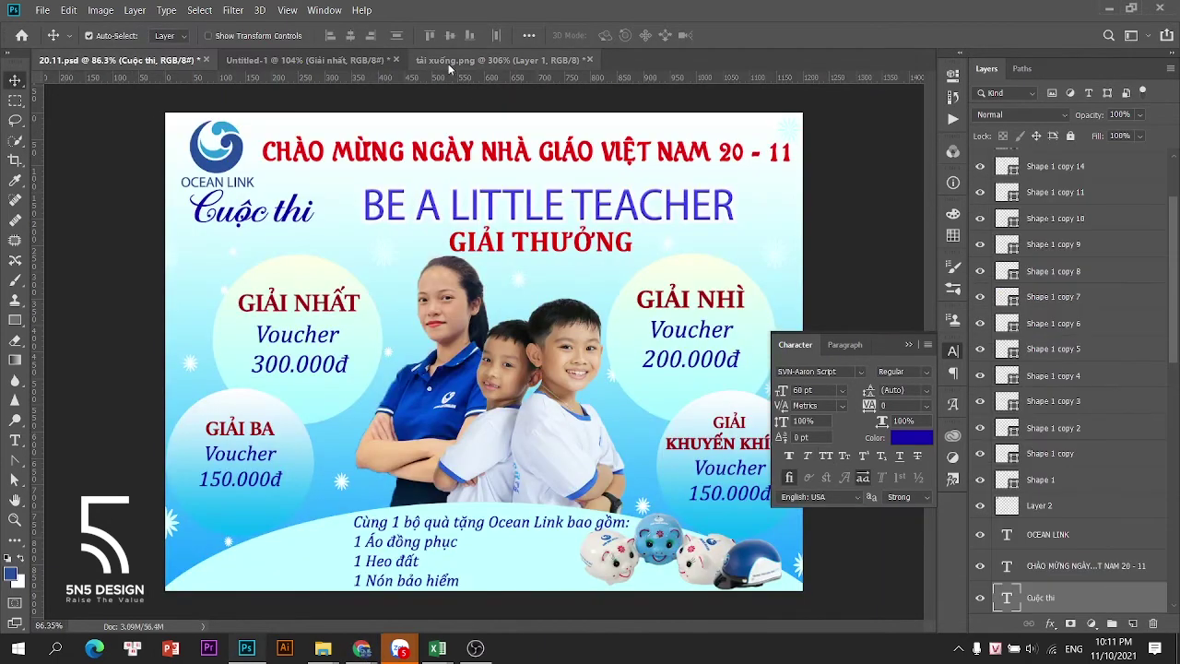
pyautogui.click(313, 59)
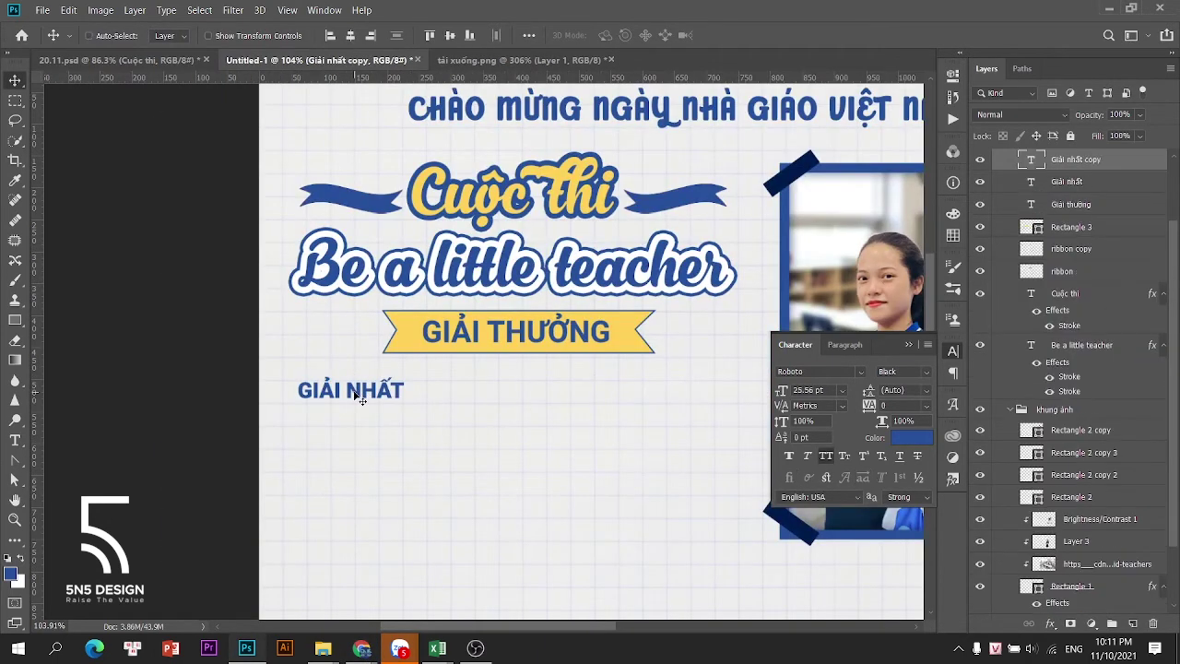
pyautogui.moveTo(313, 393); pyautogui.dragTo(313, 426)
pyautogui.doubleClick(314, 427)
pyautogui.write('3000')
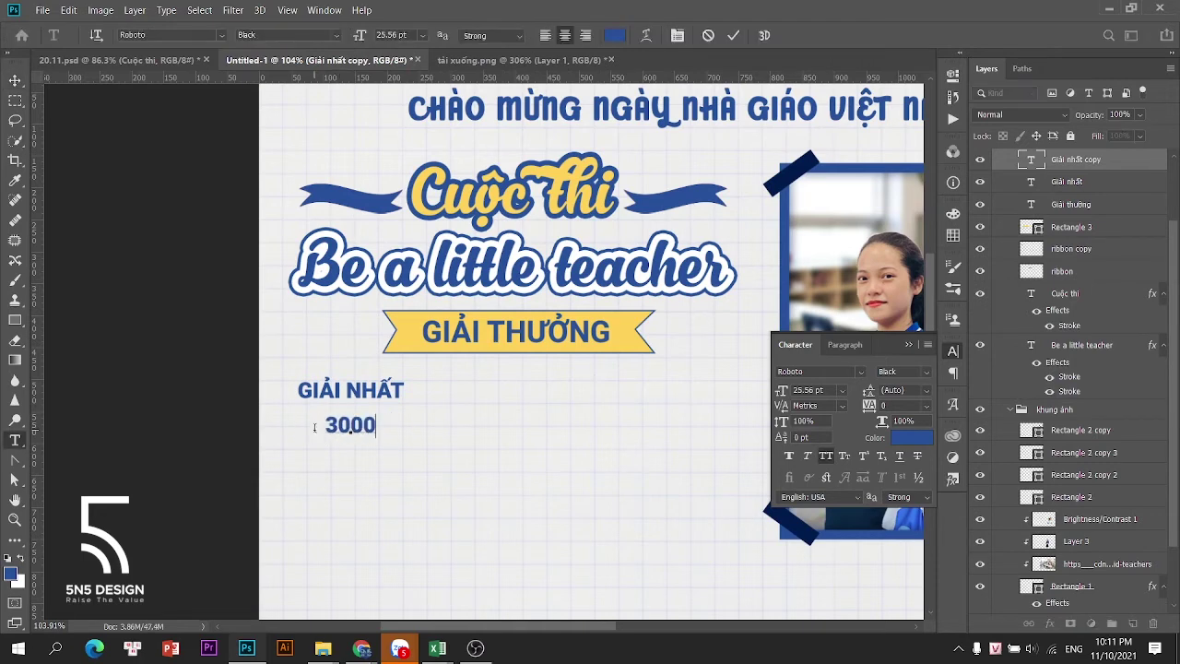
pyautogui.press('BackSpace')
pyautogui.write('.000vnd')
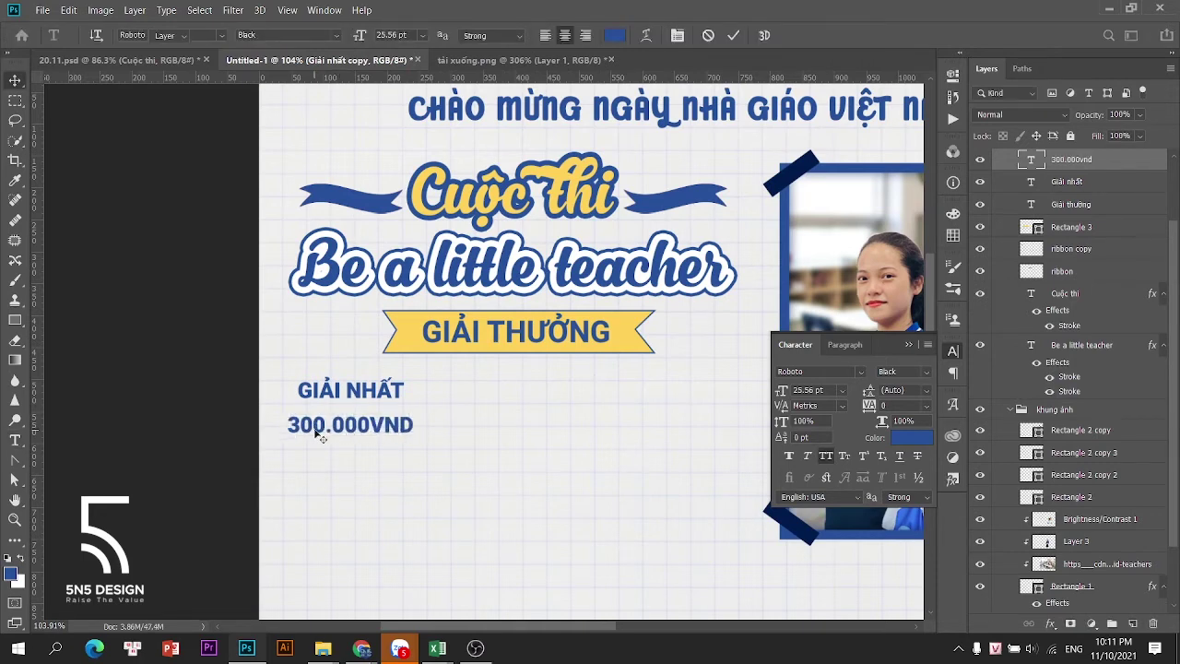
pyautogui.hotkey('ctrl', 'Return')
# Try the vnd suffix of the prize amount in lowercase Regular weight, and undo the change
pyautogui.moveTo(374, 426); pyautogui.dragTo(411, 426)
pyautogui.click(825, 456)
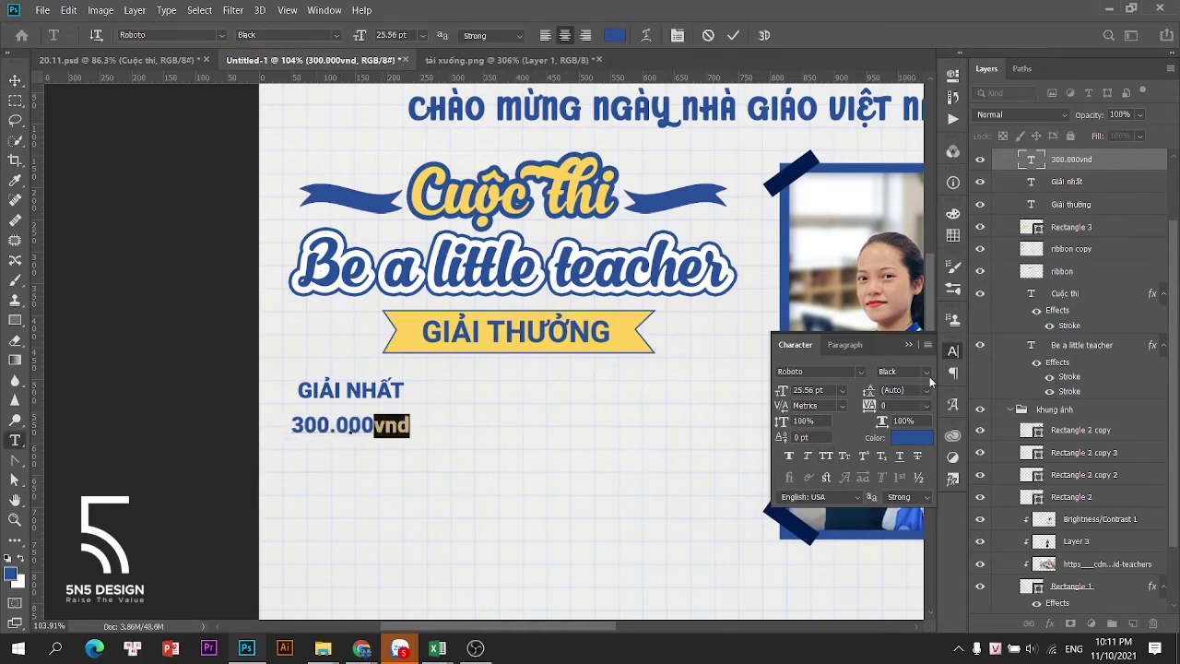
pyautogui.click(927, 374)
pyautogui.click(911, 435)
pyautogui.hotkey('ctrl', 'Return')
pyautogui.press('v')
pyautogui.hotkey('ctrl', 'z')
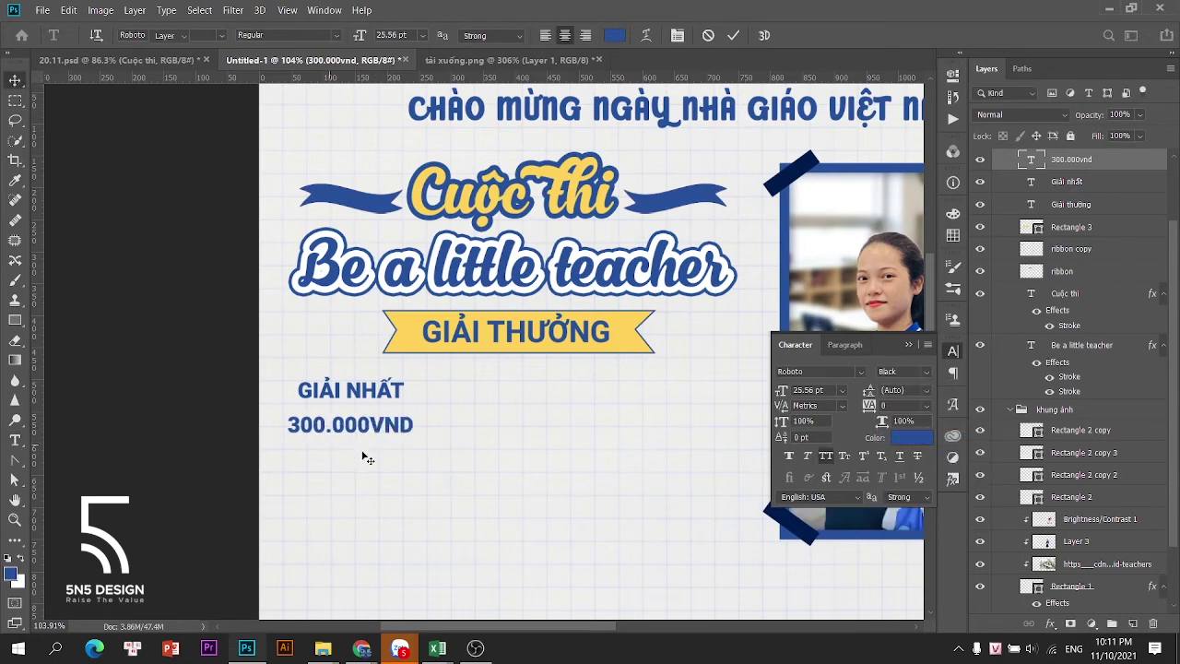
# Duplicate the 300.000VND text and change the copy to voucher, between the prize name and the amount
pyautogui.moveTo(381, 425)
pyautogui.mouseDown()
pyautogui.moveTo(380, 452)
pyautogui.moveTo(381, 420)
pyautogui.mouseUp()
pyautogui.hotkey('ctrl', 'j')
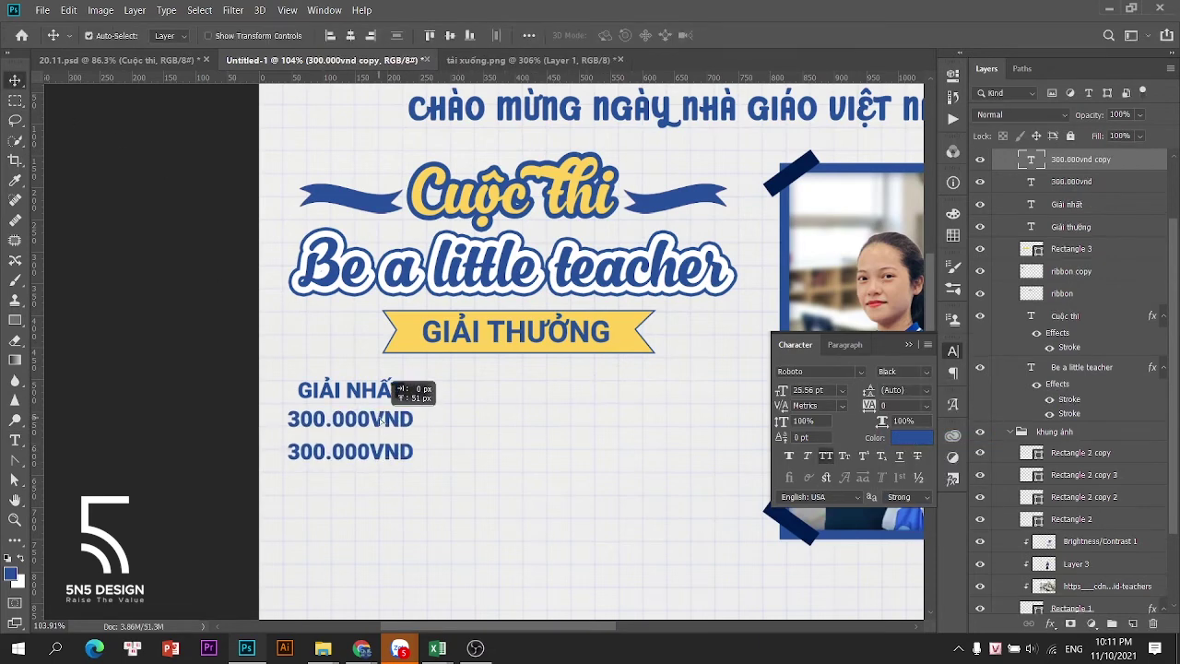
pyautogui.doubleClick(381, 420)
pyautogui.write('voucher')
pyautogui.hotkey('ctrl', 'Return')
pyautogui.scroll(2, 288, 409)
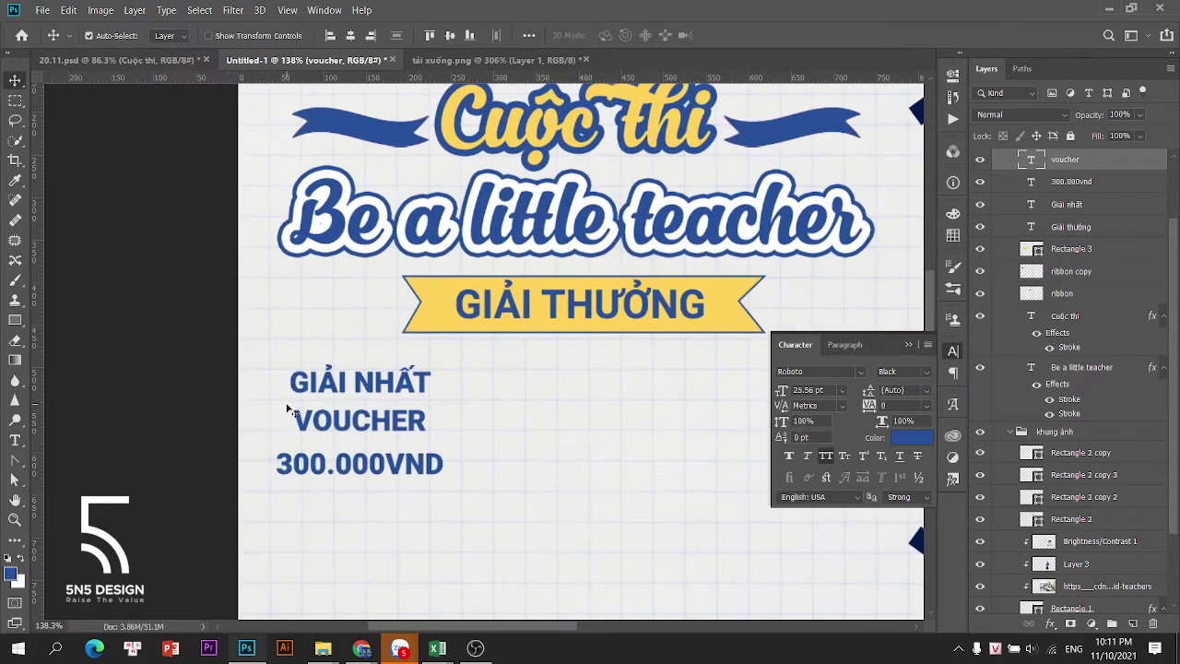
# Set the voucher text to Regular weight without all caps, and capitalise its first letter to read Voucher
pyautogui.click(926, 371)
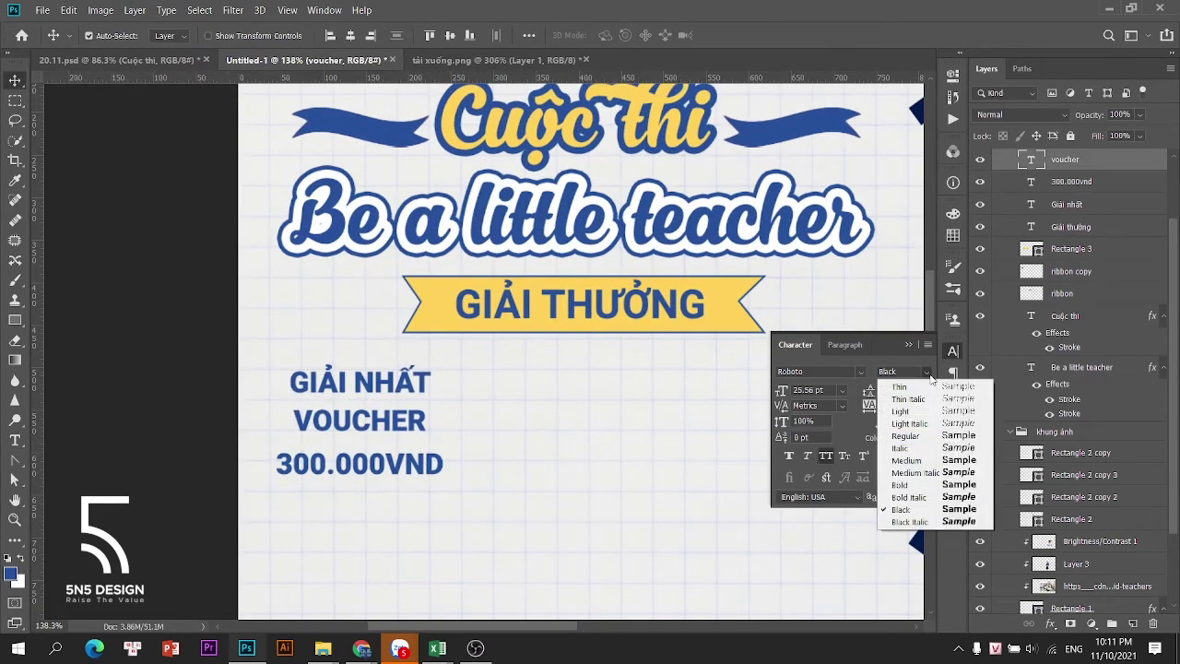
pyautogui.click(889, 439)
pyautogui.click(825, 456)
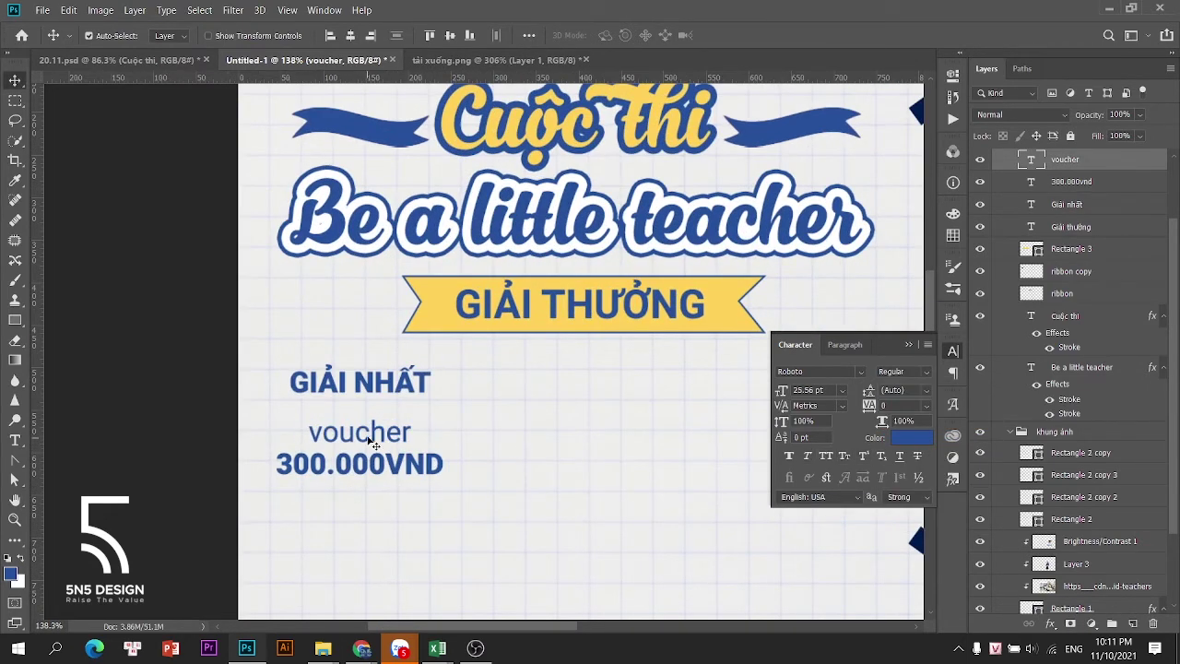
pyautogui.press('t')
pyautogui.click(321, 422)
pyautogui.press('BackSpace')
pyautogui.write('V')
pyautogui.hotkey('ctrl', 'Return')
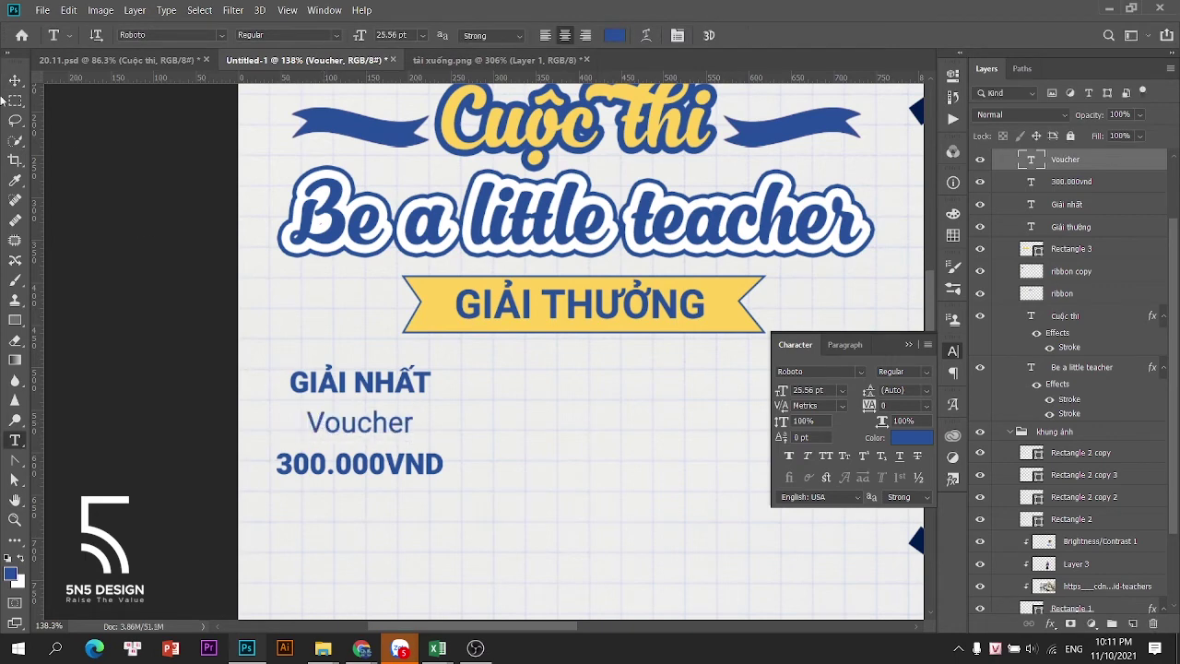
# Move the 300.000VND, Voucher and GIẢI NHẤT lines down, spacing them as one block below the ribbon heading
pyautogui.click(14, 80)
pyautogui.moveTo(395, 476); pyautogui.dragTo(395, 498)
pyautogui.moveTo(369, 423); pyautogui.dragTo(369, 444)
pyautogui.click(377, 388)
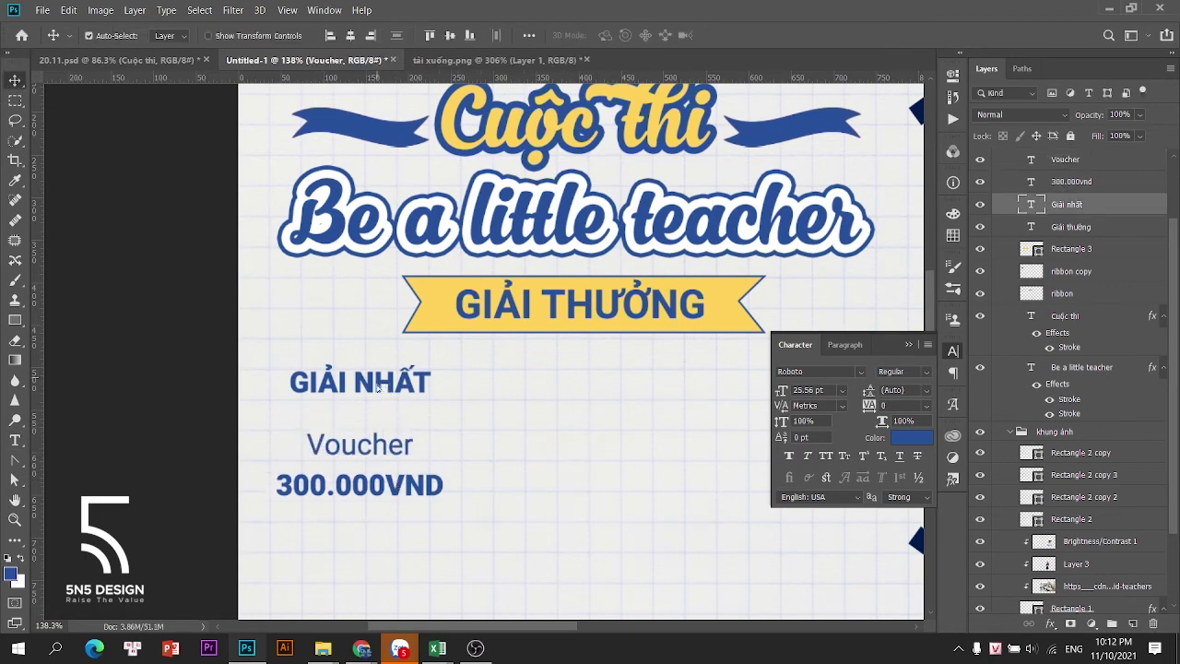
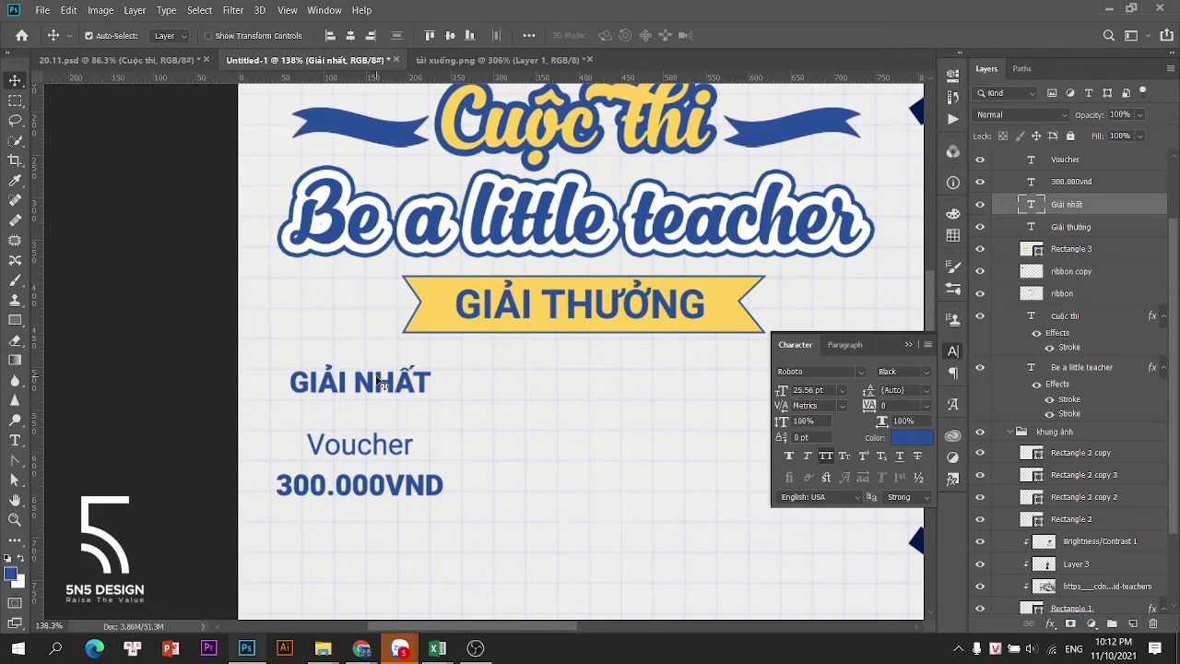
pyautogui.scroll(2, 391, 386)
pyautogui.scroll(-3, 391, 386)
pyautogui.moveTo(406, 379); pyautogui.dragTo(406, 391)
pyautogui.scroll(-3, 404, 390)
pyautogui.scroll(2, 383, 393)
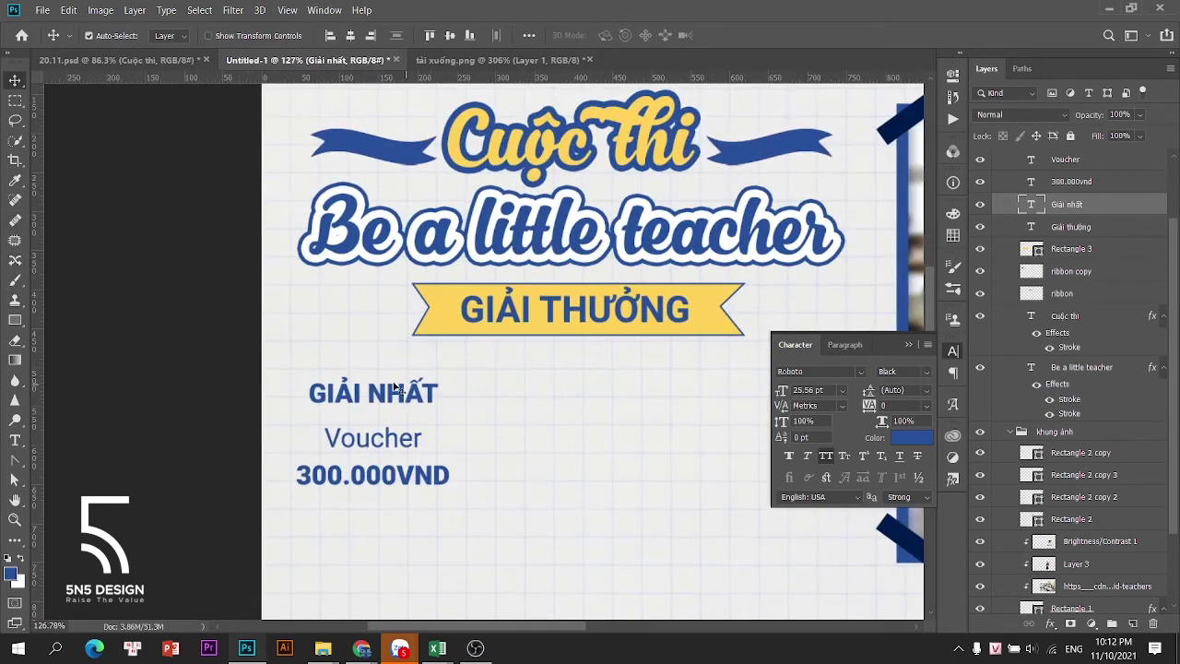
# Draw a rectangle about 254 × 98 px around the Voucher and 300.000VND lines, with 20 px corner radii
pyautogui.moveTo(398, 486); pyautogui.dragTo(400, 486)
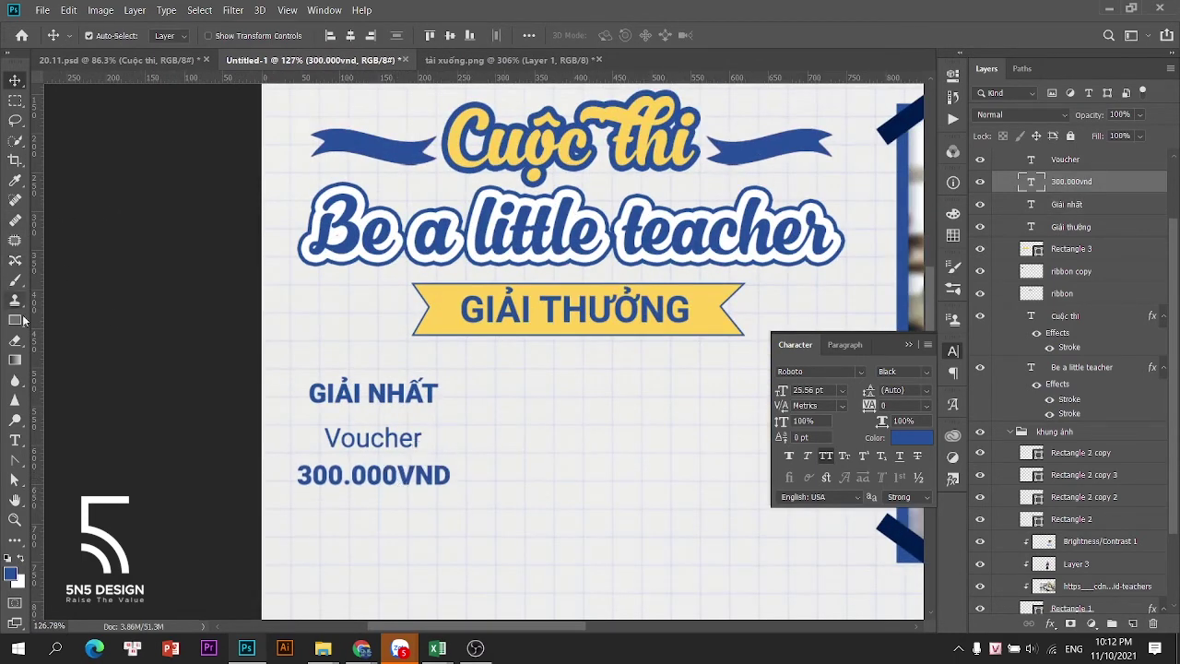
pyautogui.press('u')
pyautogui.moveTo(270, 421); pyautogui.dragTo(469, 498)
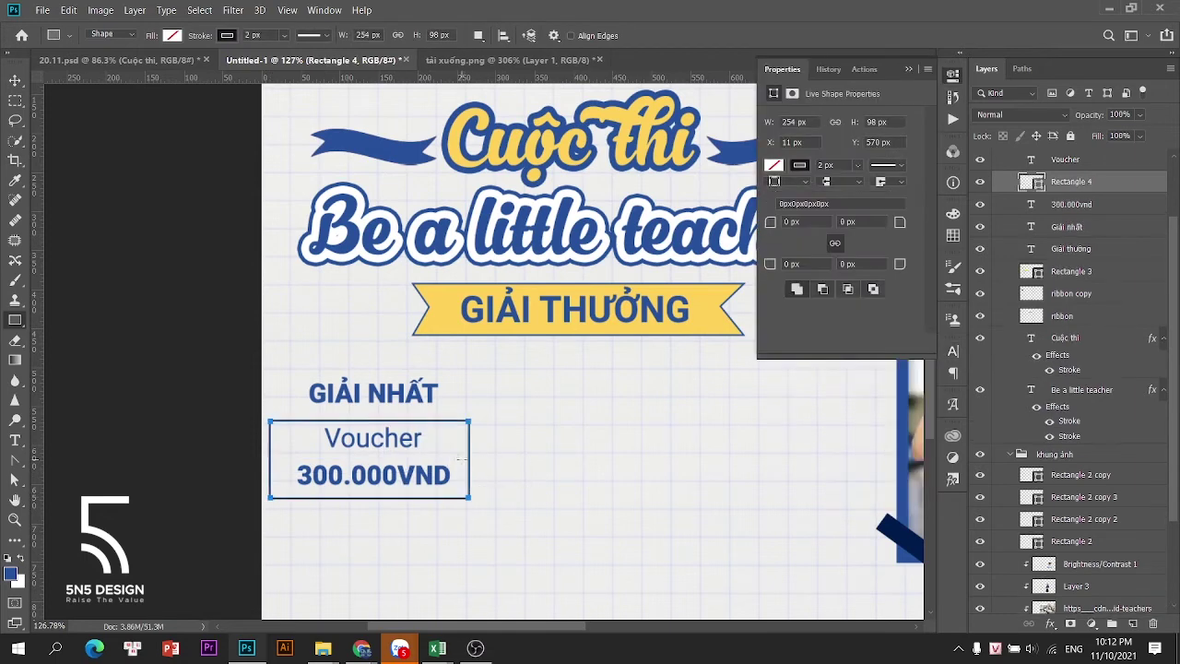
pyautogui.write('20')
pyautogui.press('Return')
pyautogui.press('v')
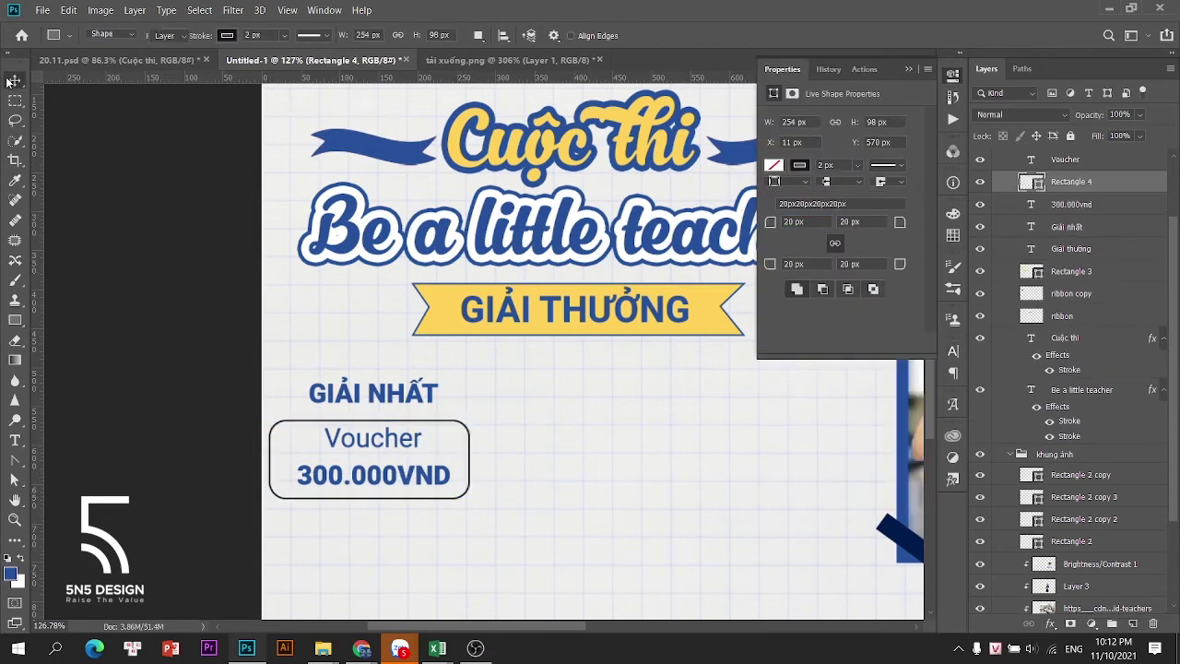
# Colour the rounded box's stroke blue #27519b, sampled from the Be a little teacher title
pyautogui.scroll(-2, 515, 404)
pyautogui.scroll(2, 486, 417)
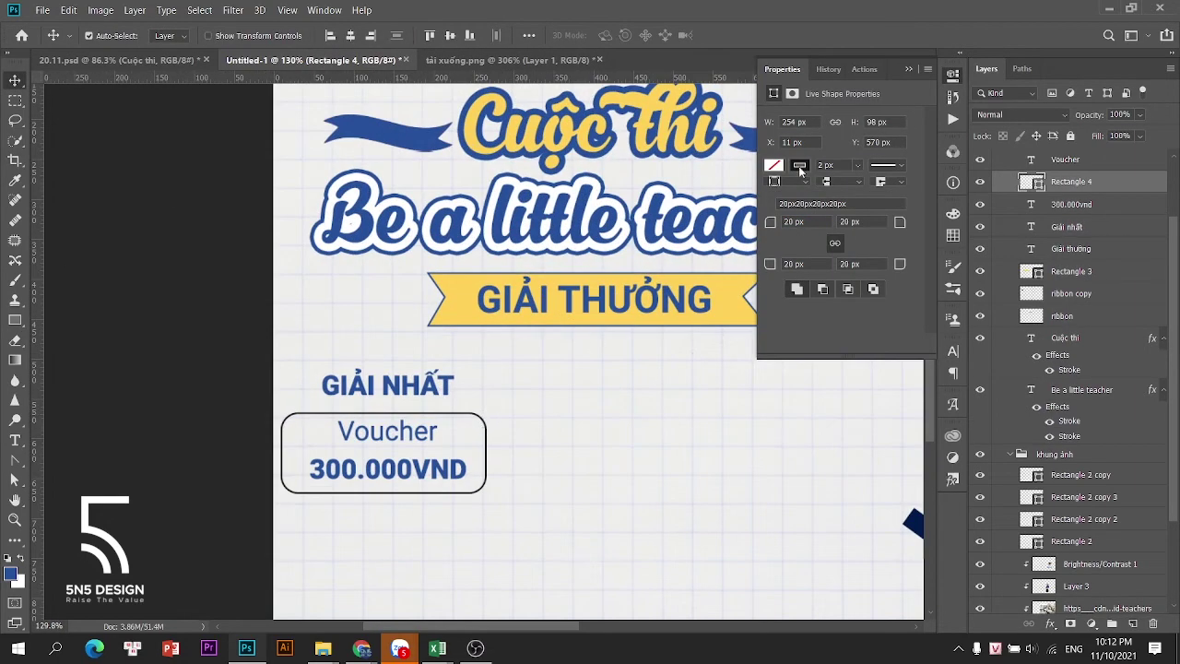
pyautogui.click(799, 167)
pyautogui.click(922, 195)
pyautogui.click(532, 231)
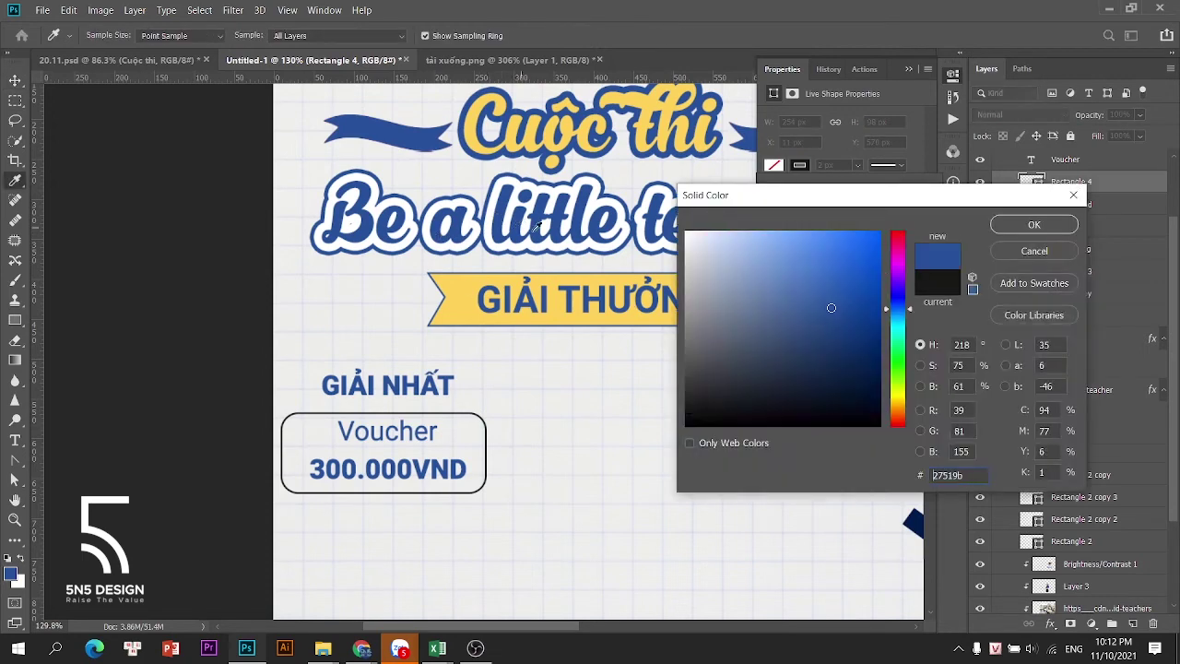
pyautogui.click(1033, 225)
pyautogui.scroll(1, 441, 442)
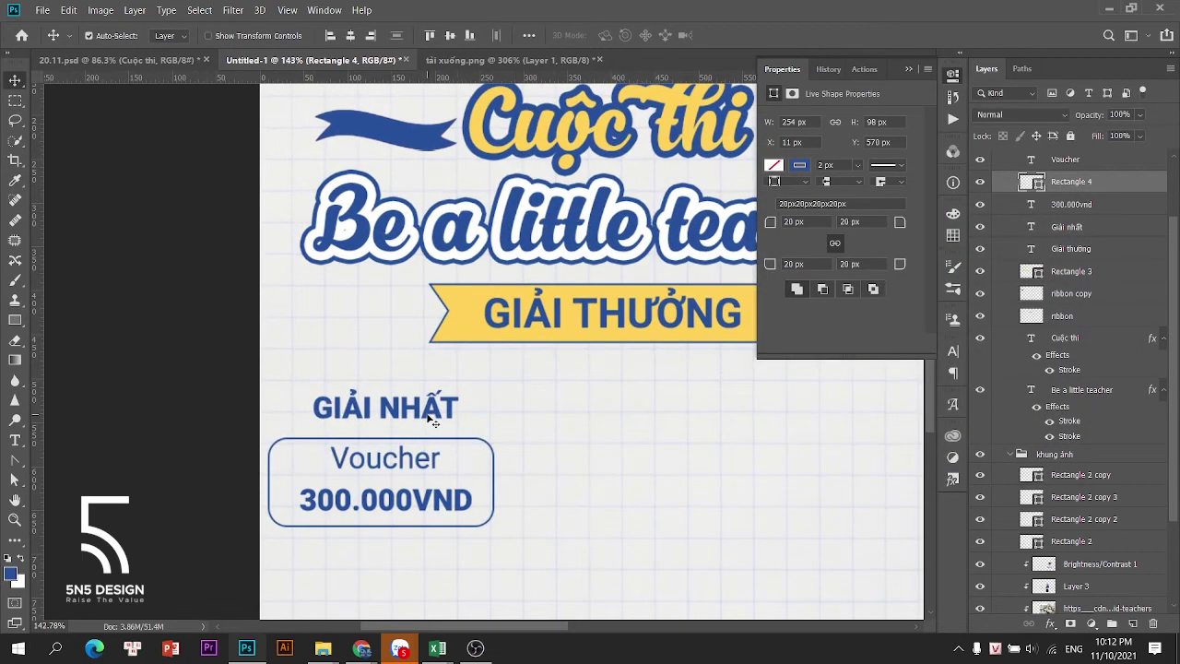
# Centre the Voucher line, 300.000VND line and rounded box horizontally on the GIẢI NHẤT heading
pyautogui.click(430, 417)
pyautogui.keyDown('shift'); pyautogui.click(431, 461); pyautogui.keyUp('shift')
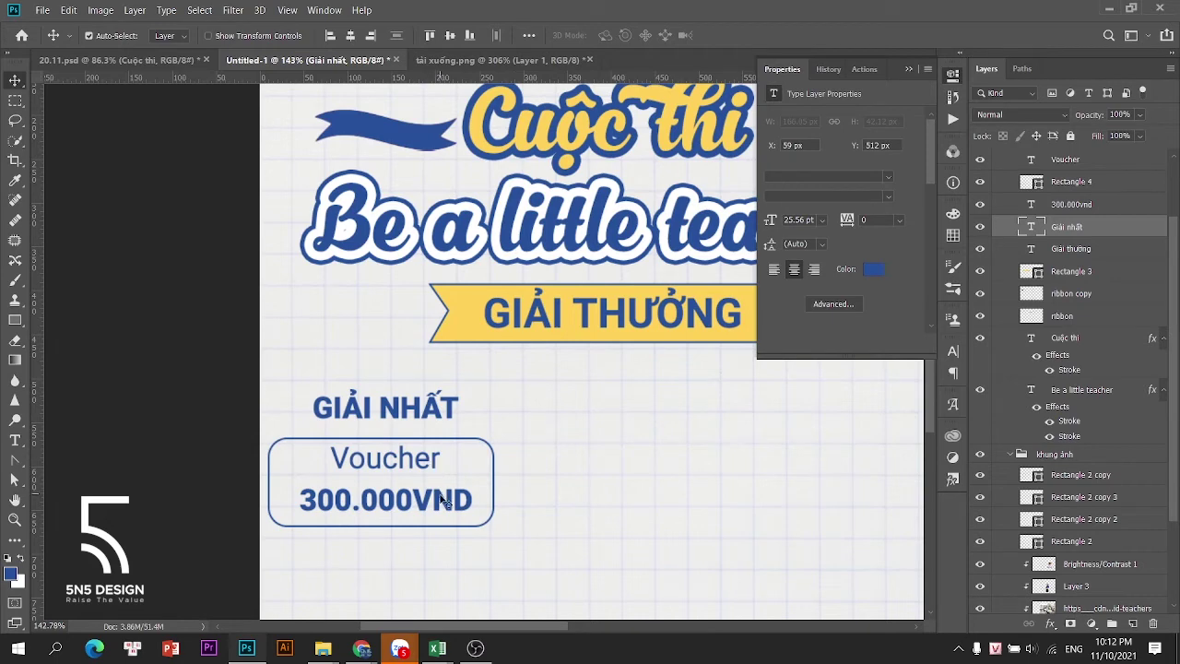
pyautogui.keyDown('shift'); pyautogui.click(441, 505); pyautogui.keyUp('shift')
pyautogui.moveTo(427, 463); pyautogui.dragTo(492, 454)
pyautogui.hotkey('ctrl', 'z')
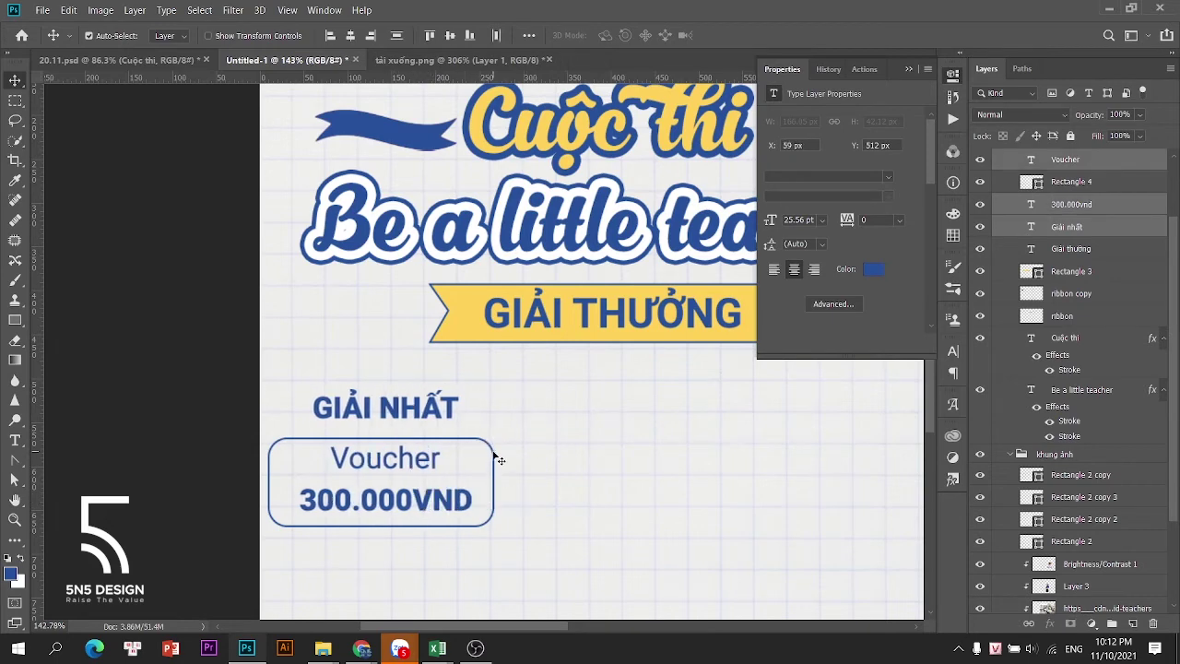
pyautogui.keyDown('shift'); pyautogui.click(495, 456); pyautogui.keyUp('shift')
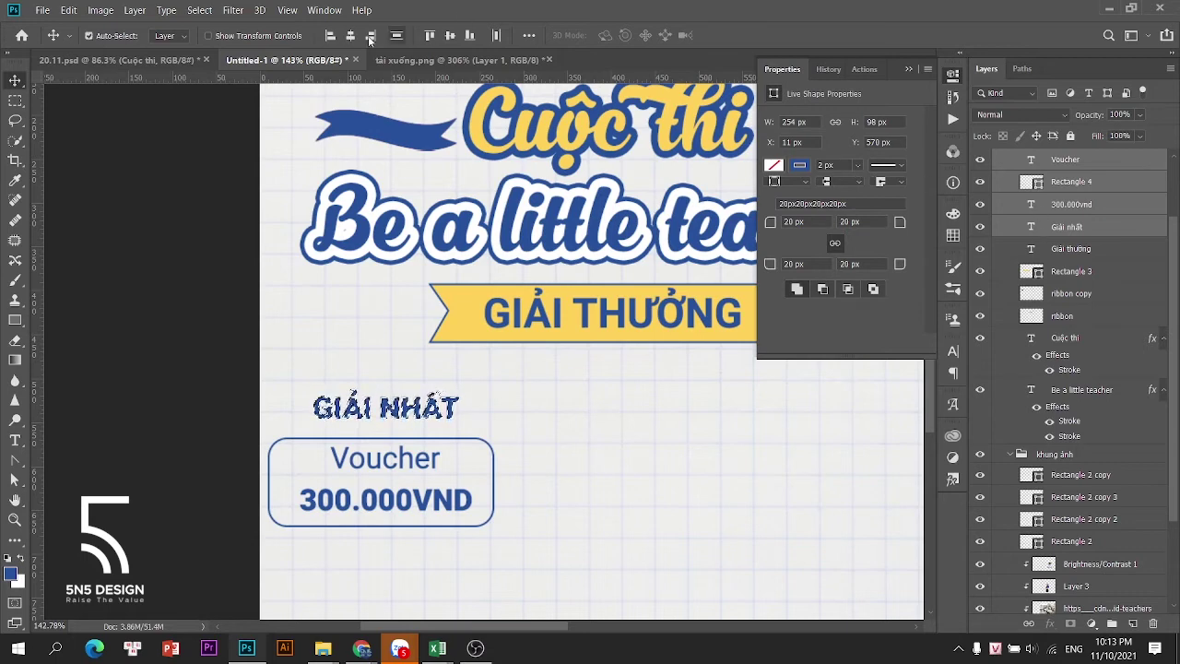
pyautogui.moveTo(391, 416); pyautogui.dragTo(396, 416)
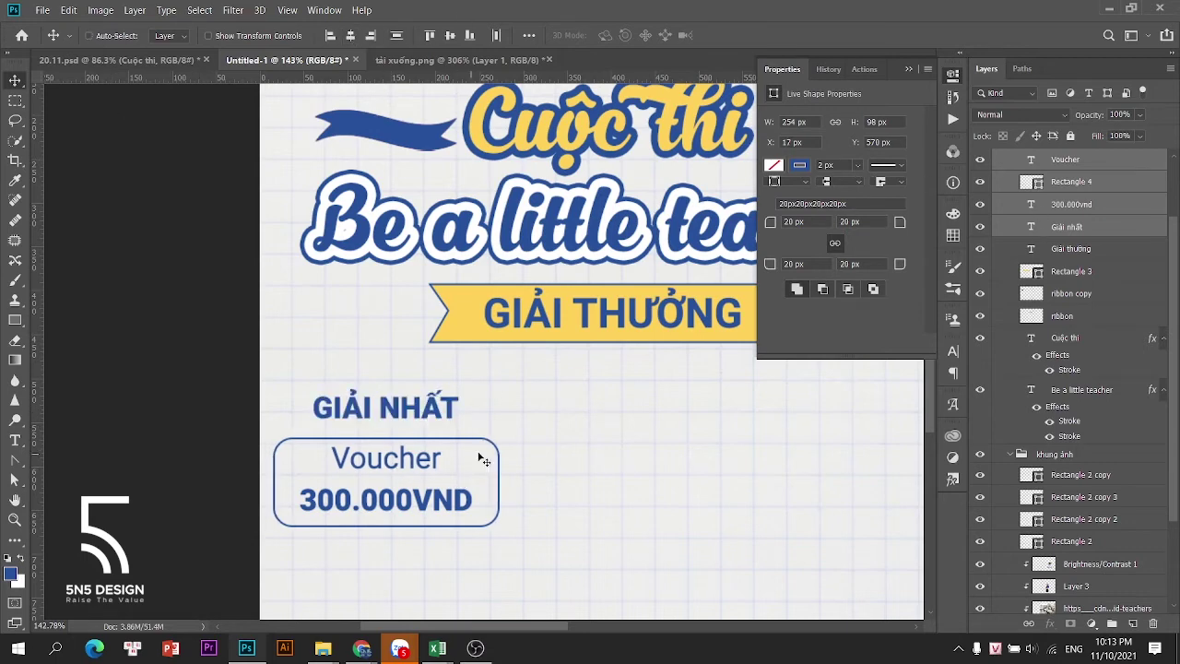
pyautogui.click(456, 372)
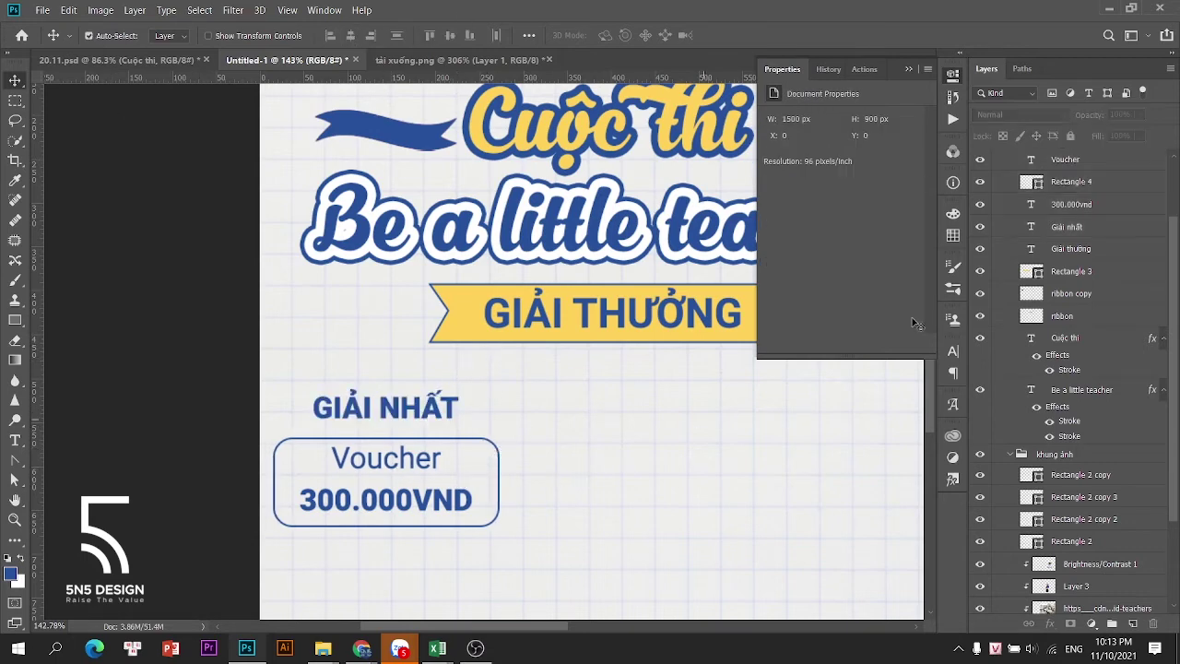
# Delete the rounded box and draw a thin rectangle about 202 × 7 px beneath GIẢI NHẤT
pyautogui.click(1069, 183)
pyautogui.press('Delete')
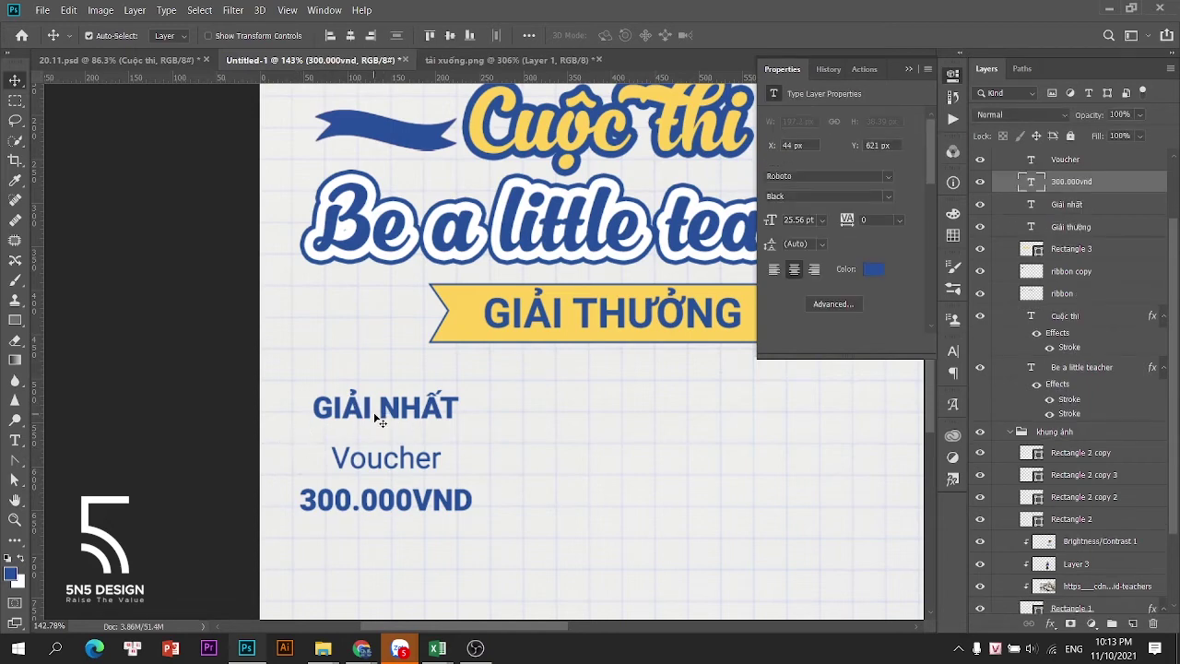
pyautogui.click(15, 320)
pyautogui.moveTo(292, 424); pyautogui.dragTo(471, 429)
pyautogui.press('v')
# Fill the thin rectangle with the recently used blue and remove its stroke
pyautogui.click(774, 165)
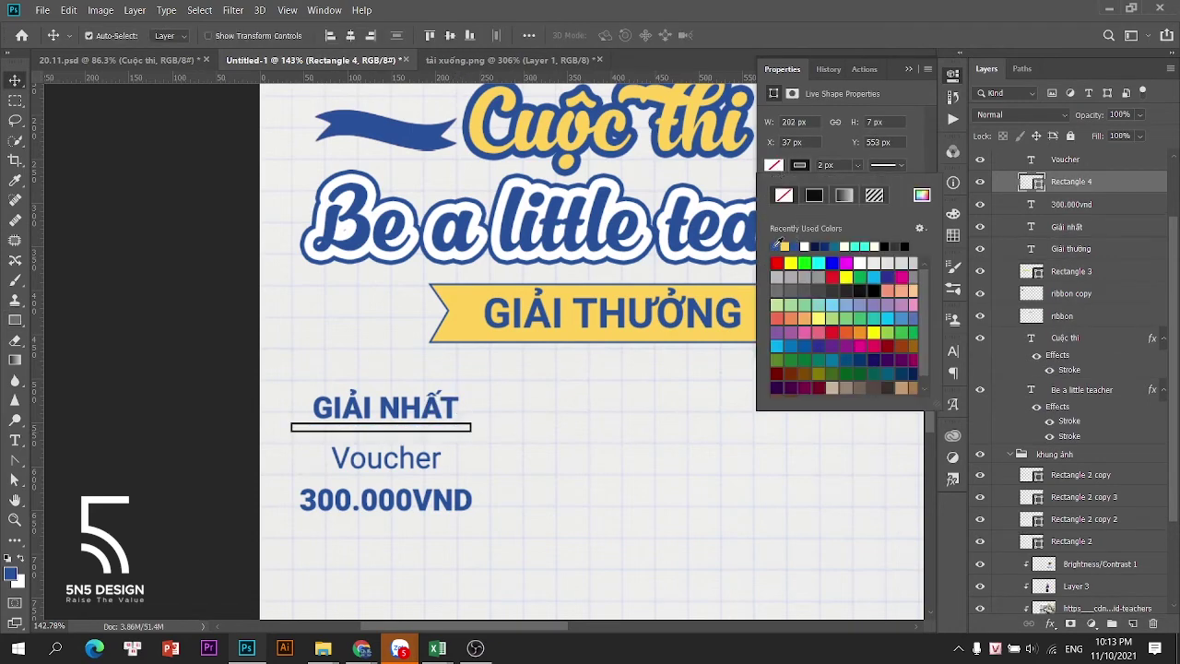
pyautogui.click(777, 246)
pyautogui.click(783, 195)
pyautogui.click(169, 311)
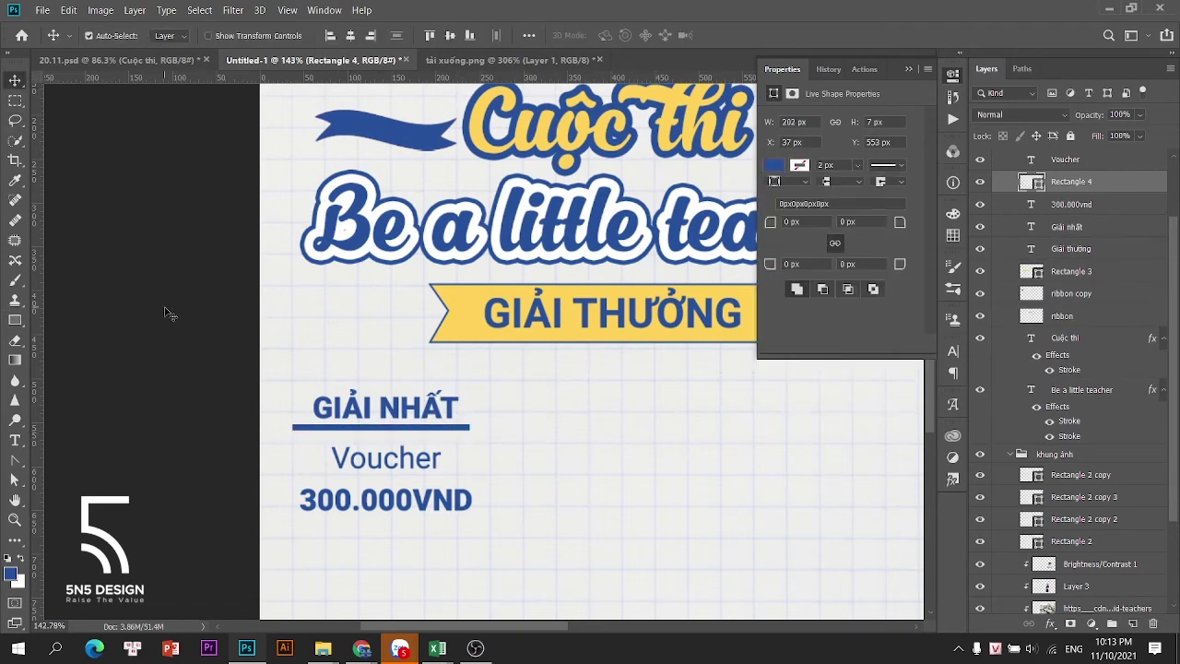
# Move the blue bar slightly down between GIẢI NHẤT and Voucher, and set its height to 3 px
pyautogui.moveTo(414, 427); pyautogui.dragTo(415, 436)
pyautogui.click(416, 436)
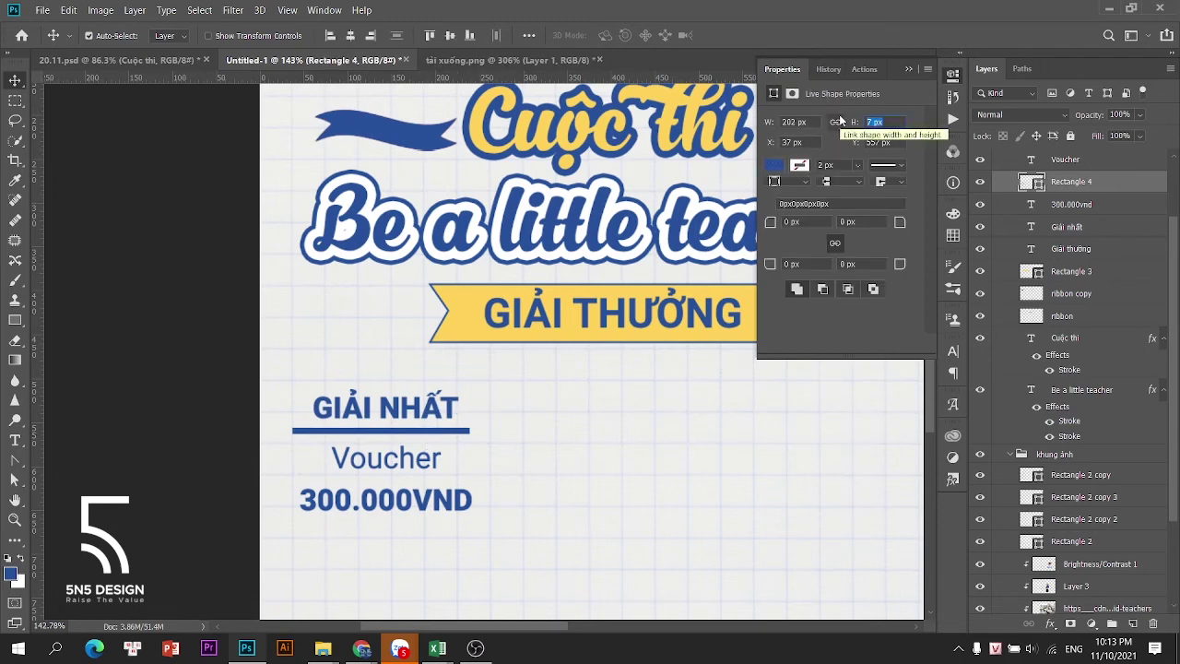
pyautogui.write('3')
pyautogui.press('Return')
# Set the blue line's stroke options to round caps and round corners, and change its stroke alignment
pyautogui.click(826, 184)
pyautogui.click(834, 207)
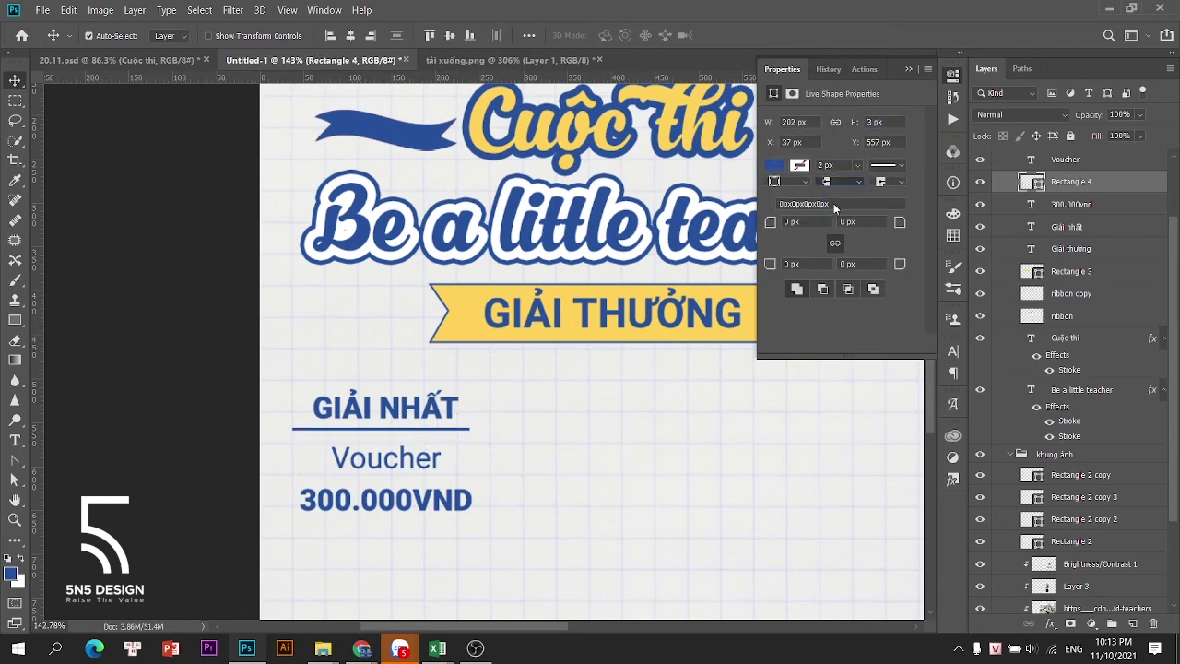
pyautogui.click(465, 434)
pyautogui.scroll(4, 464, 432)
pyautogui.click(451, 427)
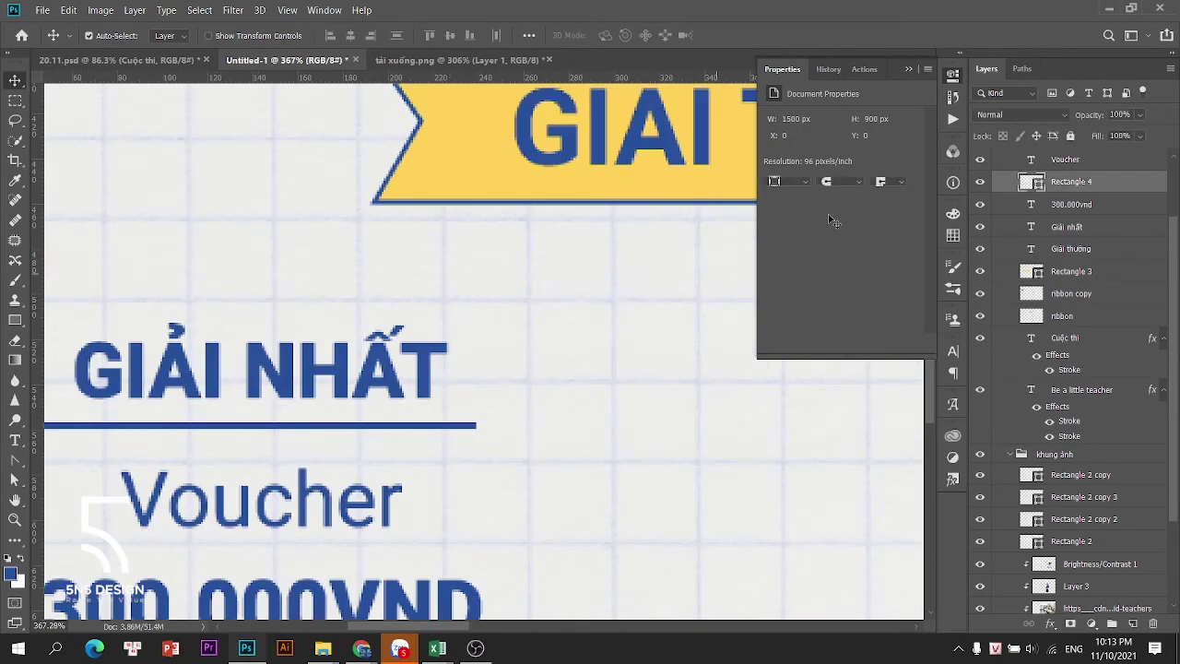
pyautogui.click(837, 183)
pyautogui.click(837, 205)
pyautogui.click(887, 183)
pyautogui.click(888, 205)
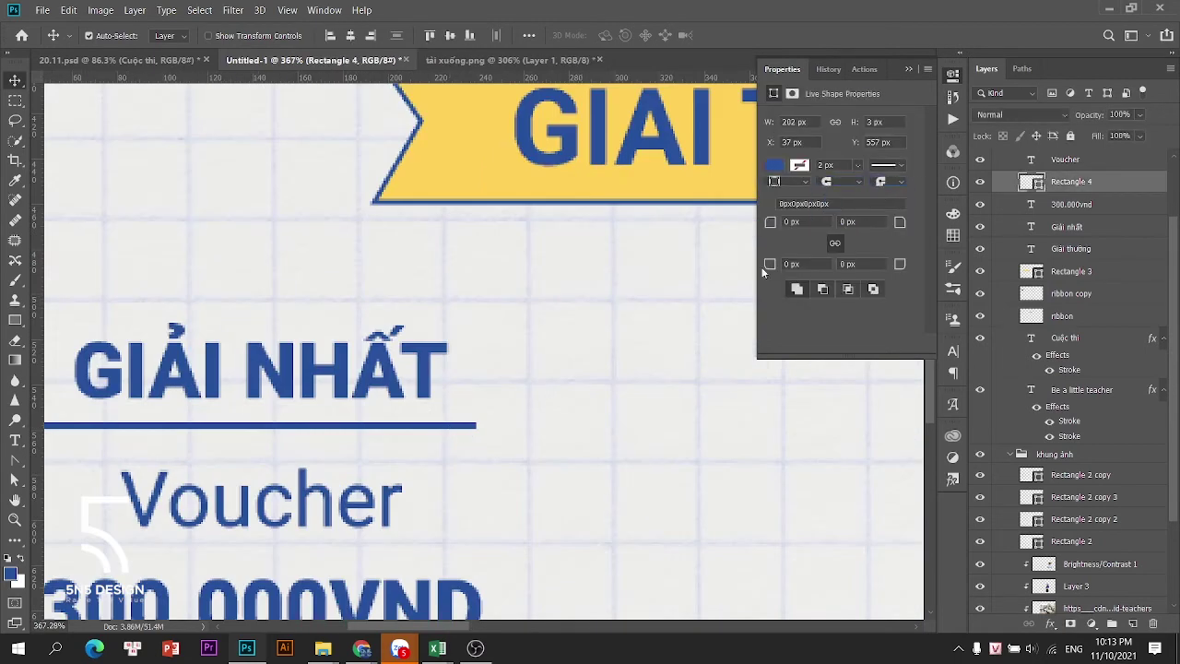
pyautogui.click(797, 183)
pyautogui.click(794, 203)
pyautogui.click(672, 282)
# Set all corner radii of the blue line to 1.5 px to round its ends
pyautogui.click(447, 424)
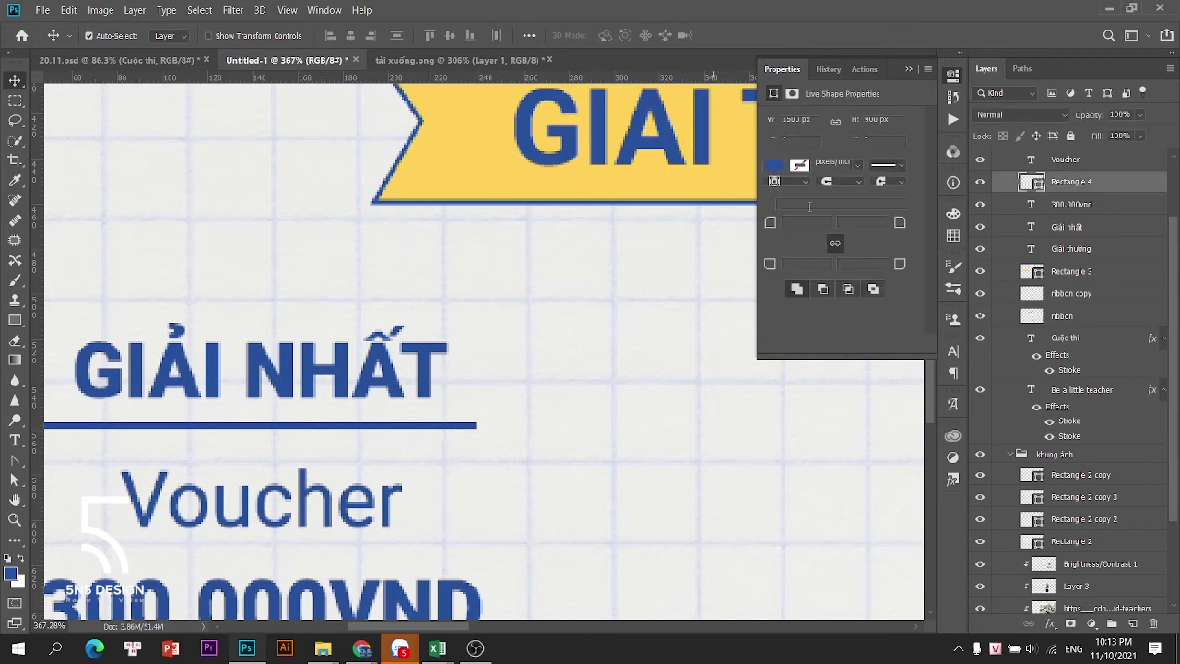
pyautogui.write('1.5')
pyautogui.press('Return')
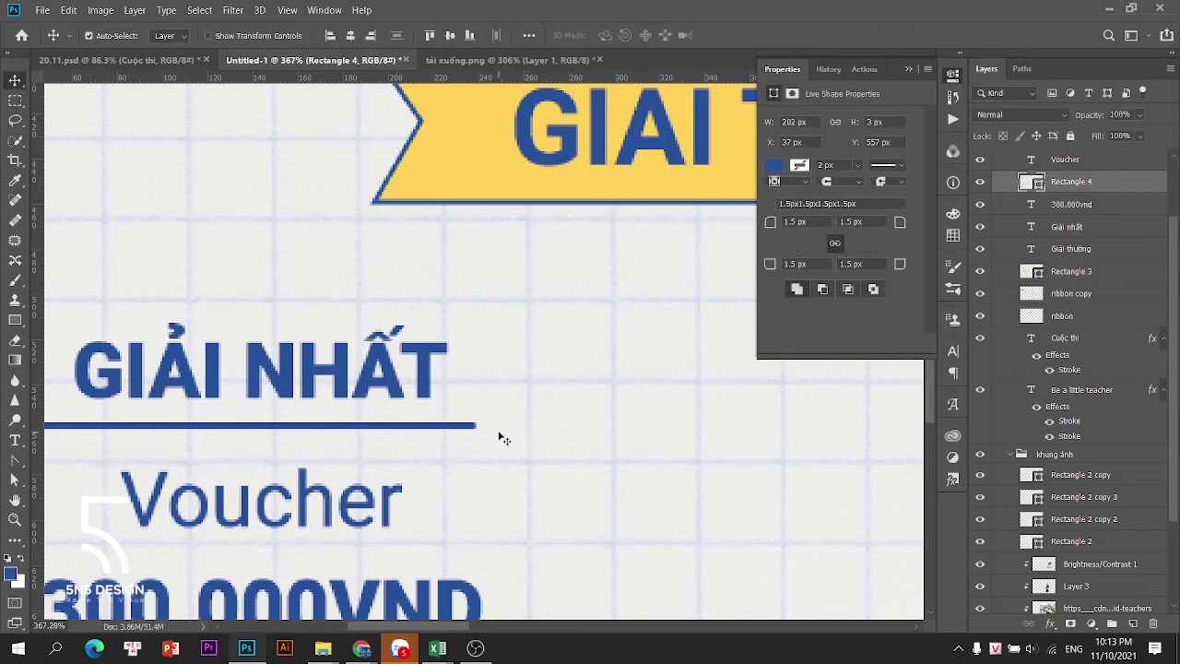
pyautogui.click(499, 434)
pyautogui.scroll(3, 468, 423)
pyautogui.scroll(-6, 469, 407)
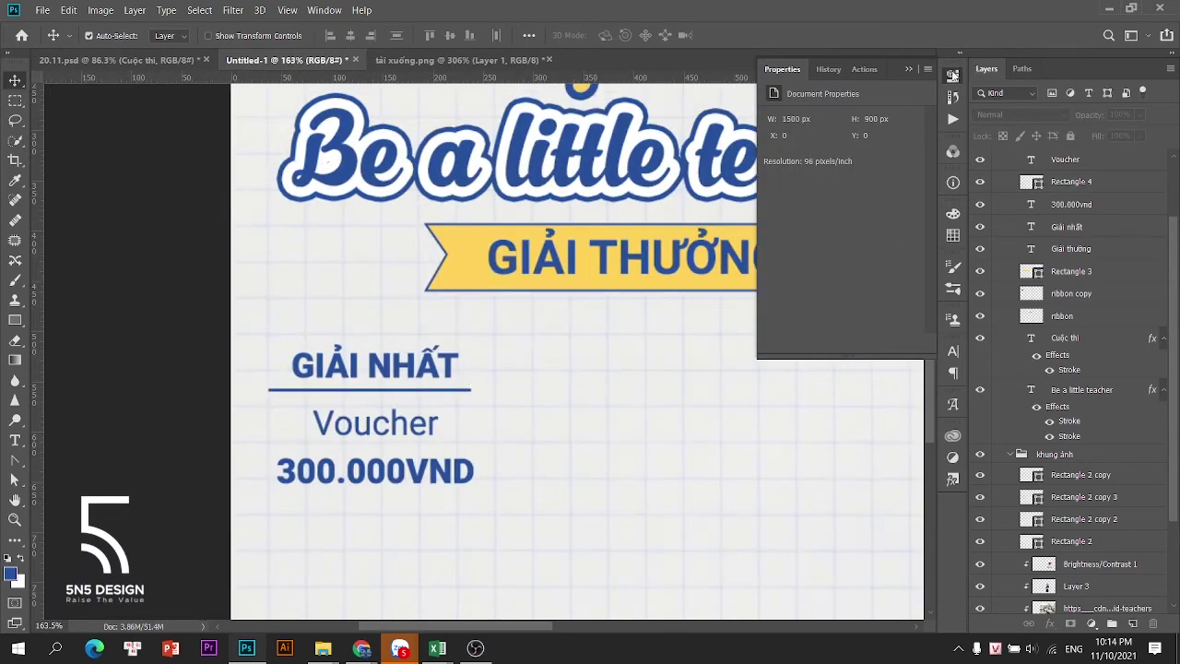
# Adjust the Voucher and 300.000VND lines below the divider, moving the amount up closer beneath Voucher
pyautogui.click(953, 76)
pyautogui.click(378, 472)
pyautogui.keyDown('shift'); pyautogui.click(384, 431); pyautogui.keyUp('shift')
pyautogui.moveTo(371, 483); pyautogui.dragTo(369, 479)
pyautogui.click(546, 413)
pyautogui.moveTo(445, 477); pyautogui.dragTo(445, 463)
pyautogui.click(576, 379)
pyautogui.scroll(-3, 574, 378)
pyautogui.scroll(3, 473, 379)
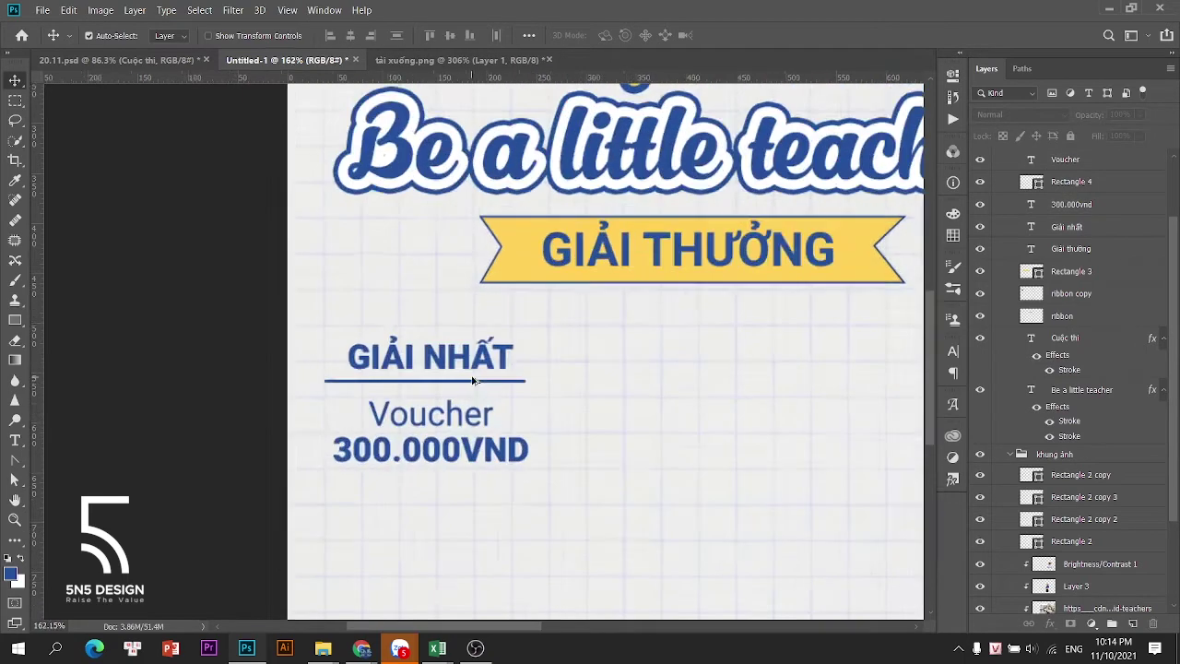
# Shift the divider line slightly down and nudge the GIẢI NHẤT heading down towards it
pyautogui.scroll(2, 473, 380)
pyautogui.moveTo(461, 386); pyautogui.dragTo(455, 392)
pyautogui.click(438, 363)
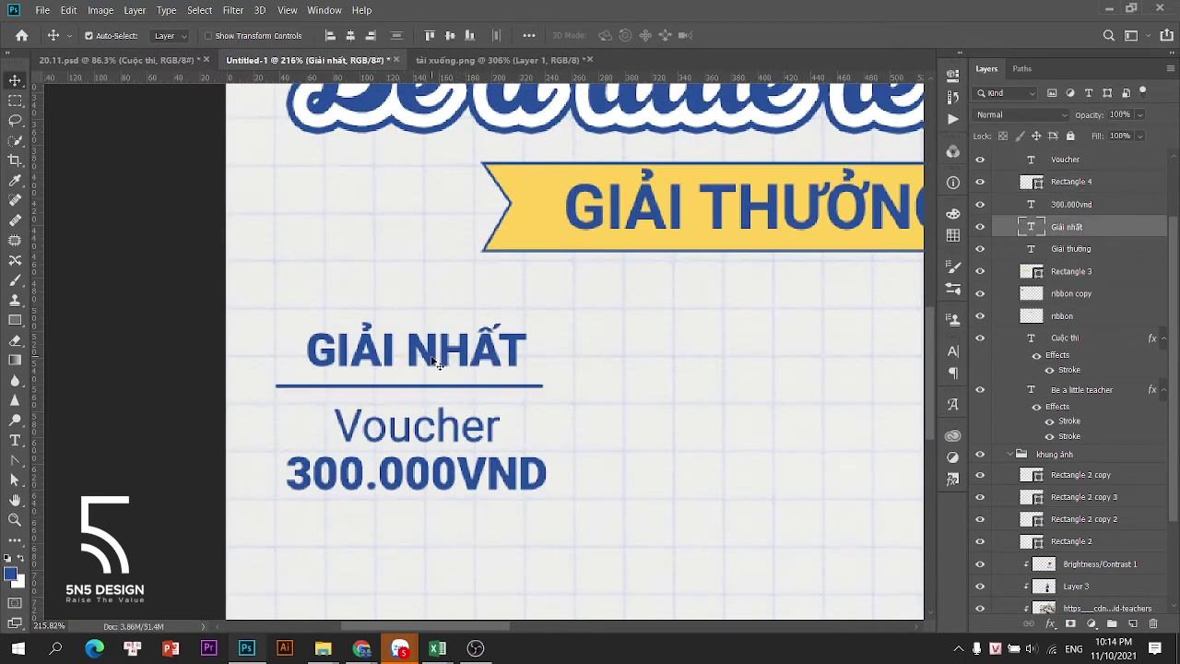
pyautogui.press('Down')
# Set the width of the divider line beneath GIẢI NHẤT to 190 px
pyautogui.click(380, 387)
pyautogui.hotkey('ctrl', 't')
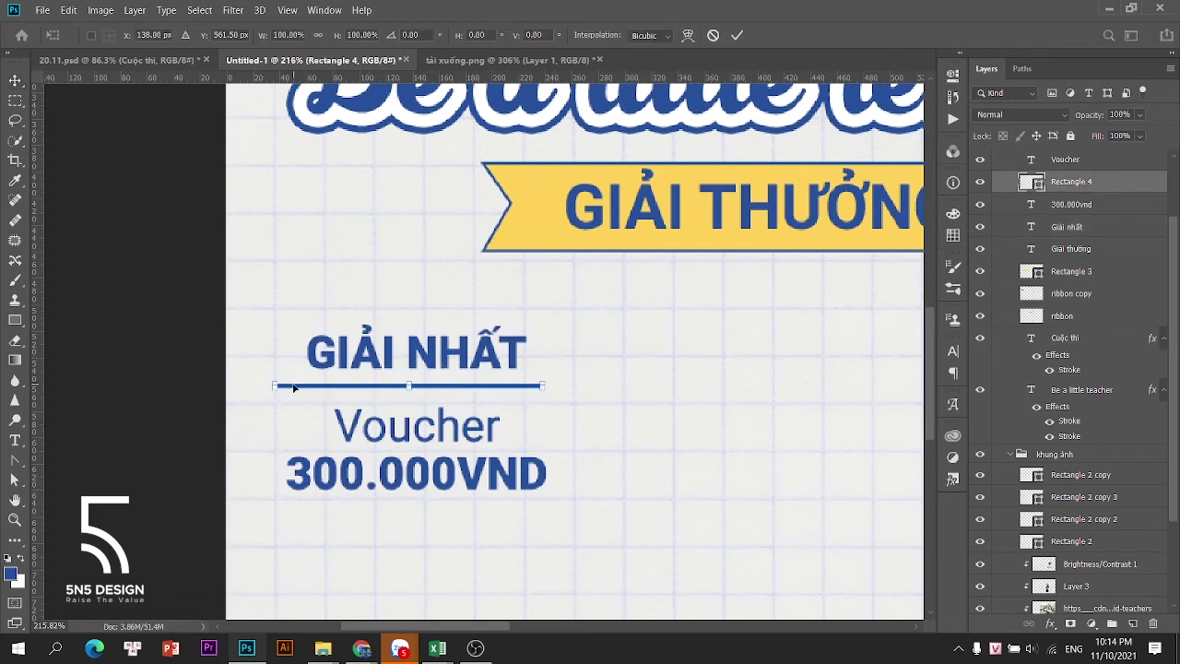
pyautogui.press('Escape')
pyautogui.click(952, 76)
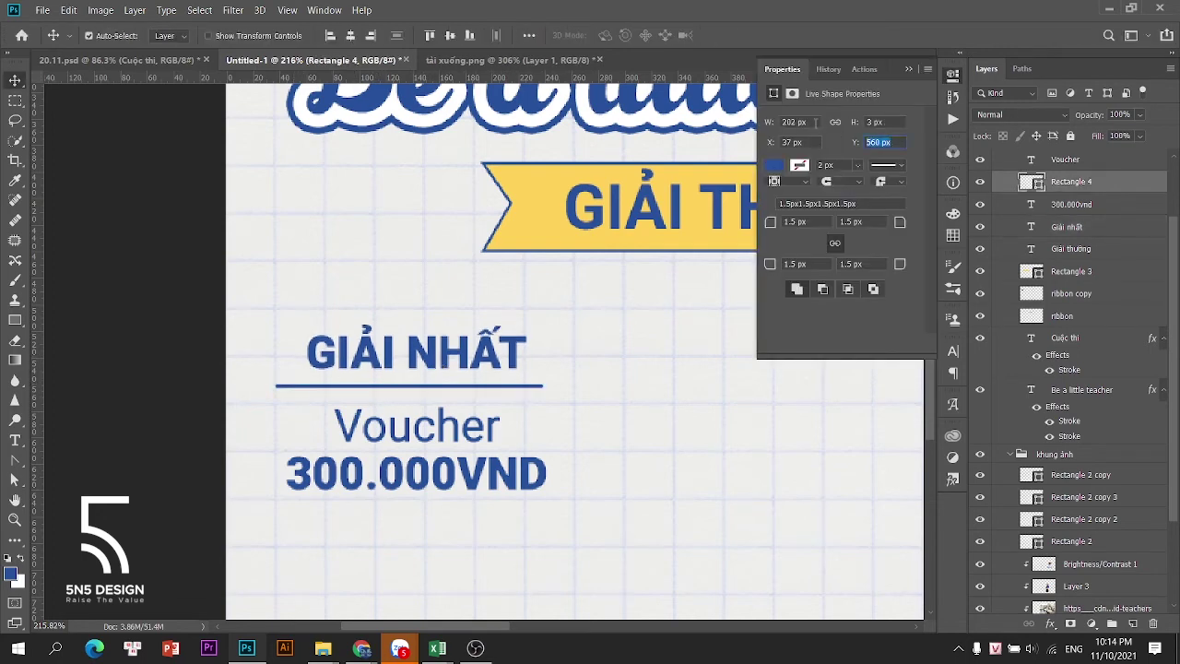
pyautogui.click(808, 123)
pyautogui.write('180')
pyautogui.press('Return')
# Centre the divider line horizontally on the GIẢI NHẤT heading
pyautogui.keyDown('ctrl'); pyautogui.click(1031, 228); pyautogui.keyUp('ctrl')
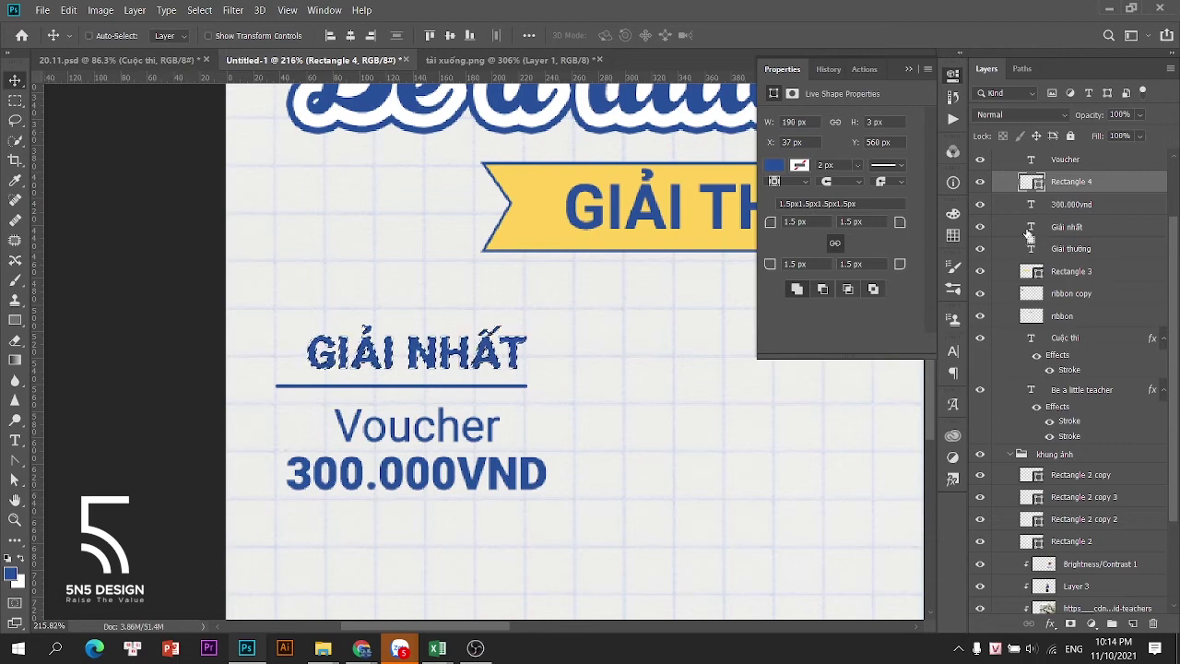
pyautogui.click(349, 36)
pyautogui.hotkey('ctrl', 'd')
# Group the Voucher, divider line, 300.000VND and GIẢI NHẤT layers, and name the group giải nhất
pyautogui.scroll(-6, 463, 247)
pyautogui.moveTo(414, 274); pyautogui.dragTo(257, 287)
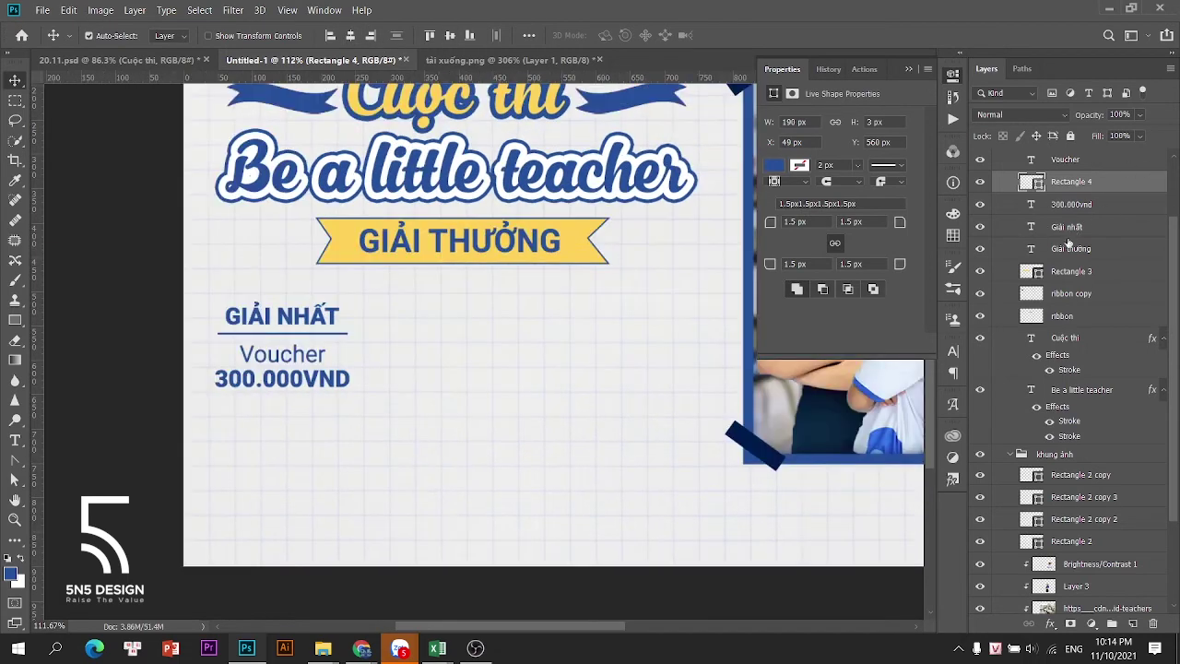
pyautogui.keyDown('shift'); pyautogui.click(1069, 248); pyautogui.keyUp('shift')
pyautogui.click(1091, 161)
pyautogui.keyDown('shift'); pyautogui.click(1081, 227); pyautogui.keyUp('shift')
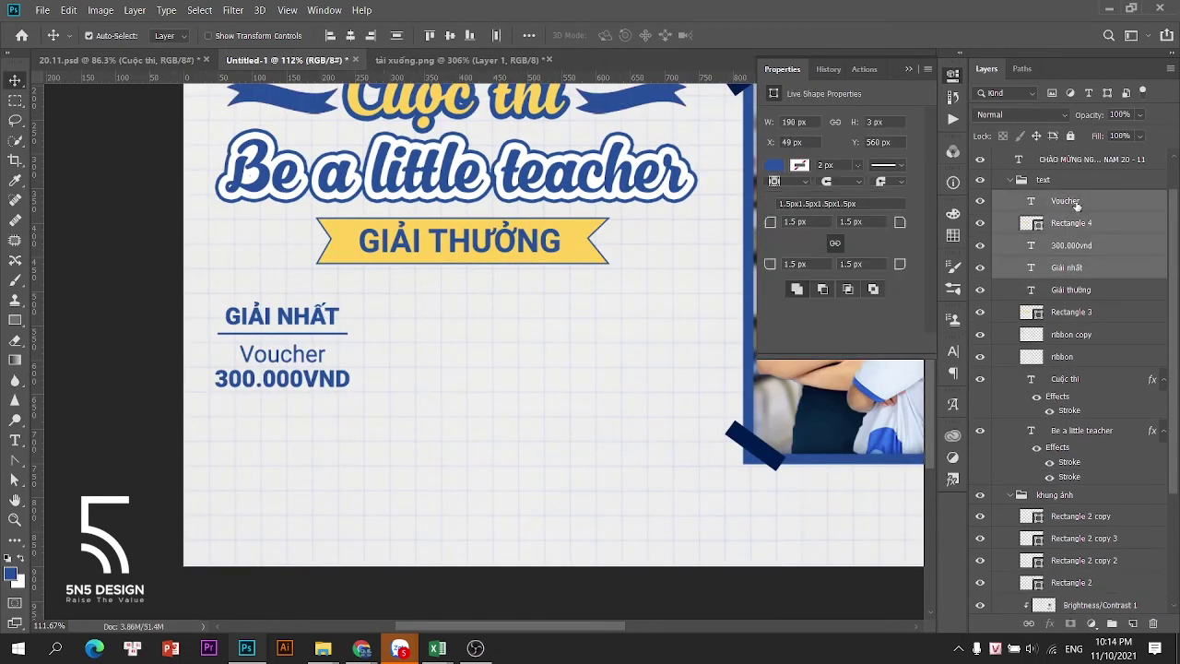
pyautogui.hotkey('ctrl', 'g')
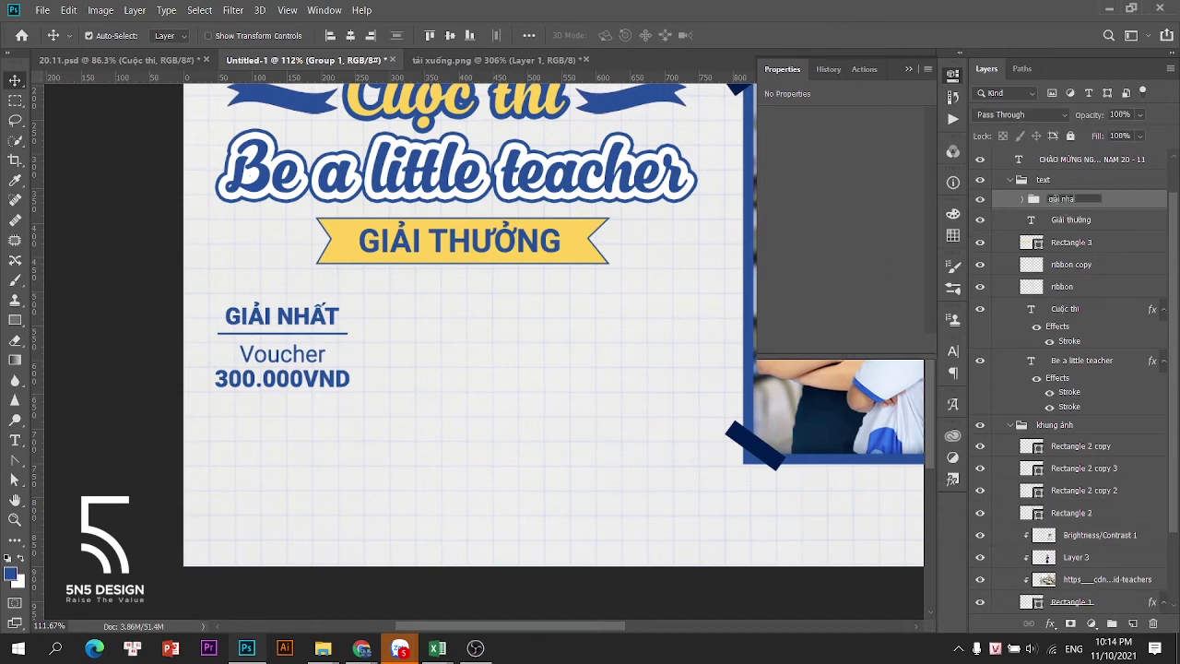
pyautogui.press('Return')
# Move the giải nhất group out of the text group to just above it, and collapse the text and khung ảnh groups
pyautogui.moveTo(1054, 198); pyautogui.dragTo(1064, 170)
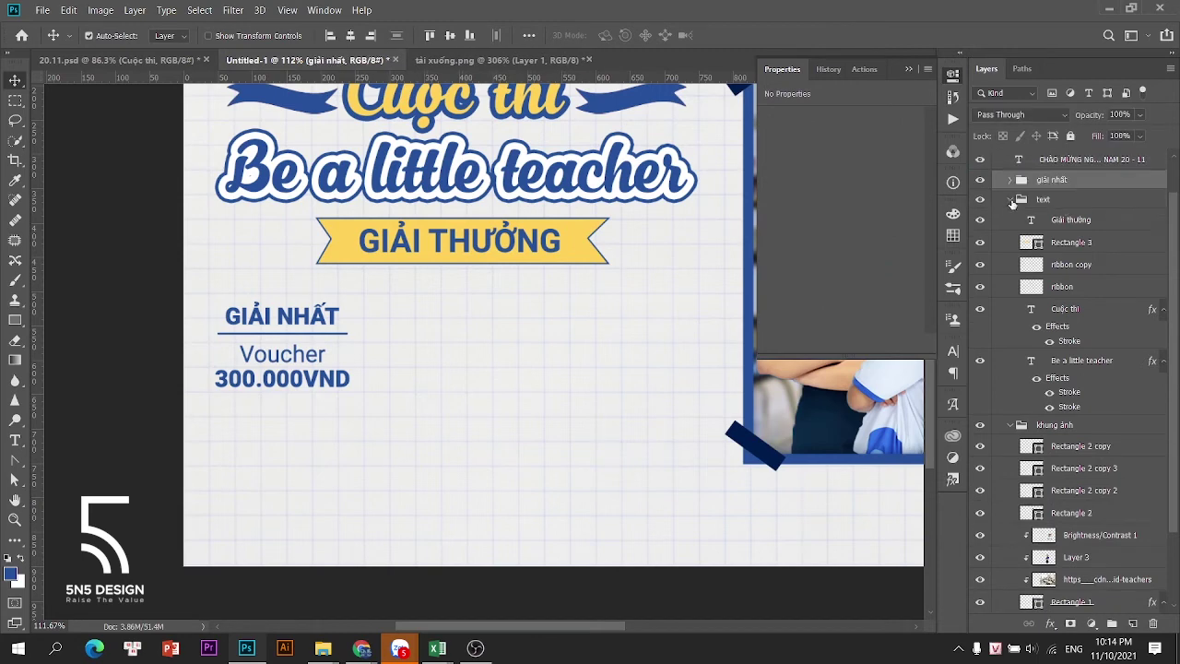
pyautogui.click(1010, 200)
pyautogui.click(1010, 261)
pyautogui.click(979, 262)
pyautogui.click(979, 262)
pyautogui.scroll(2, 498, 214)
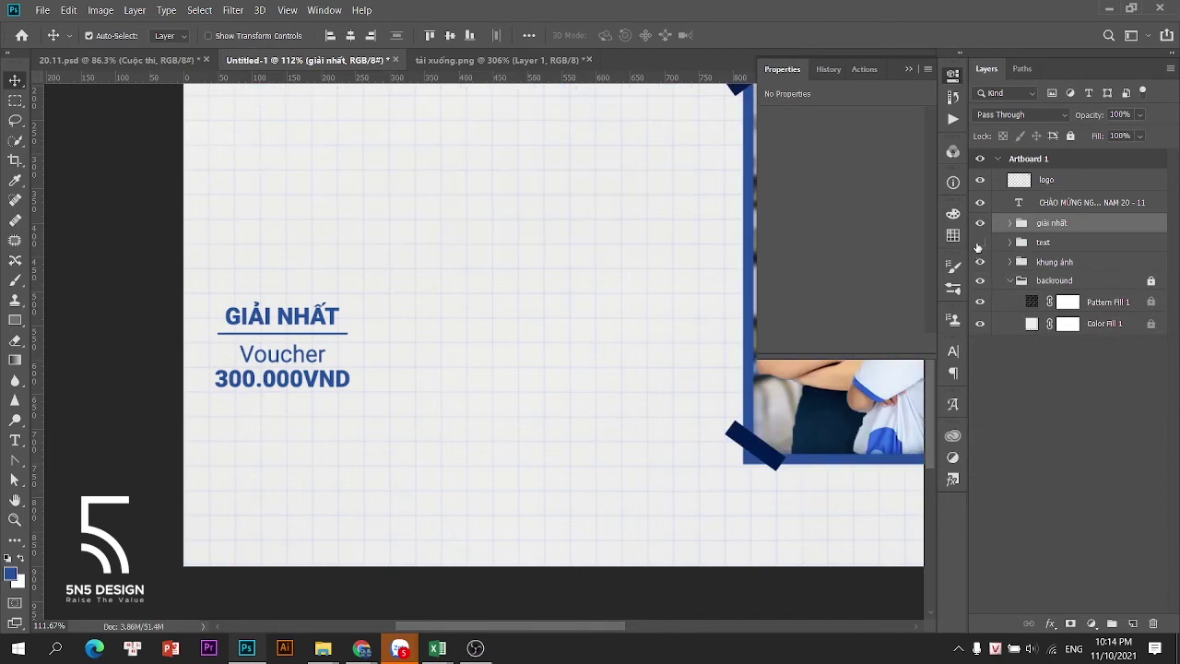
pyautogui.scroll(1, 498, 214)
# Rename the text group as tiêu đề
pyautogui.doubleClick(1042, 243)
pyautogui.write('tie')
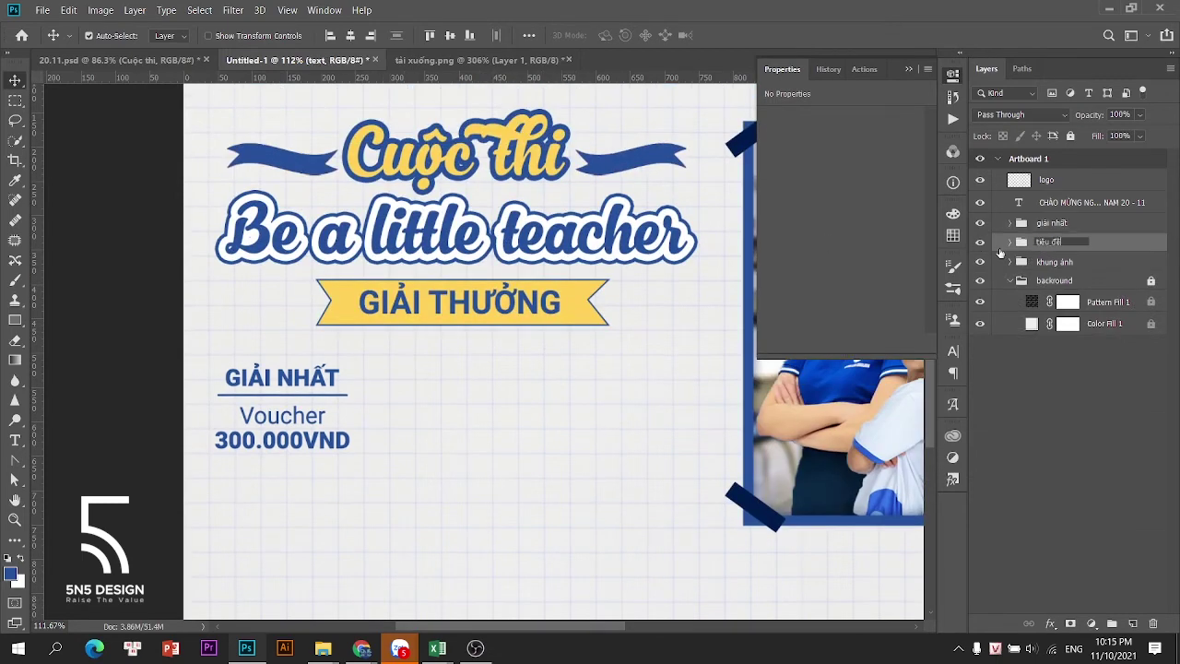
pyautogui.write('tiêu đề')
pyautogui.press('Return')
# Duplicate the giải nhất group and place the copy to the right of the original at the same height
pyautogui.click(1049, 224)
pyautogui.hotkey('ctrl', 'j')
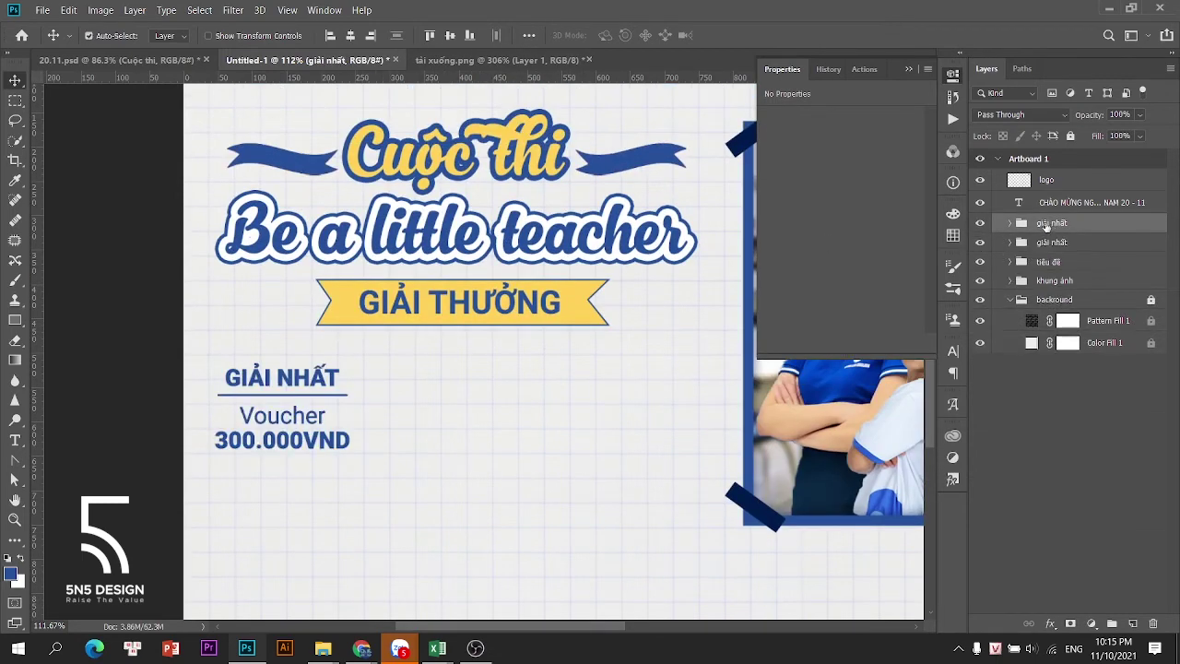
pyautogui.moveTo(287, 381); pyautogui.dragTo(453, 382)
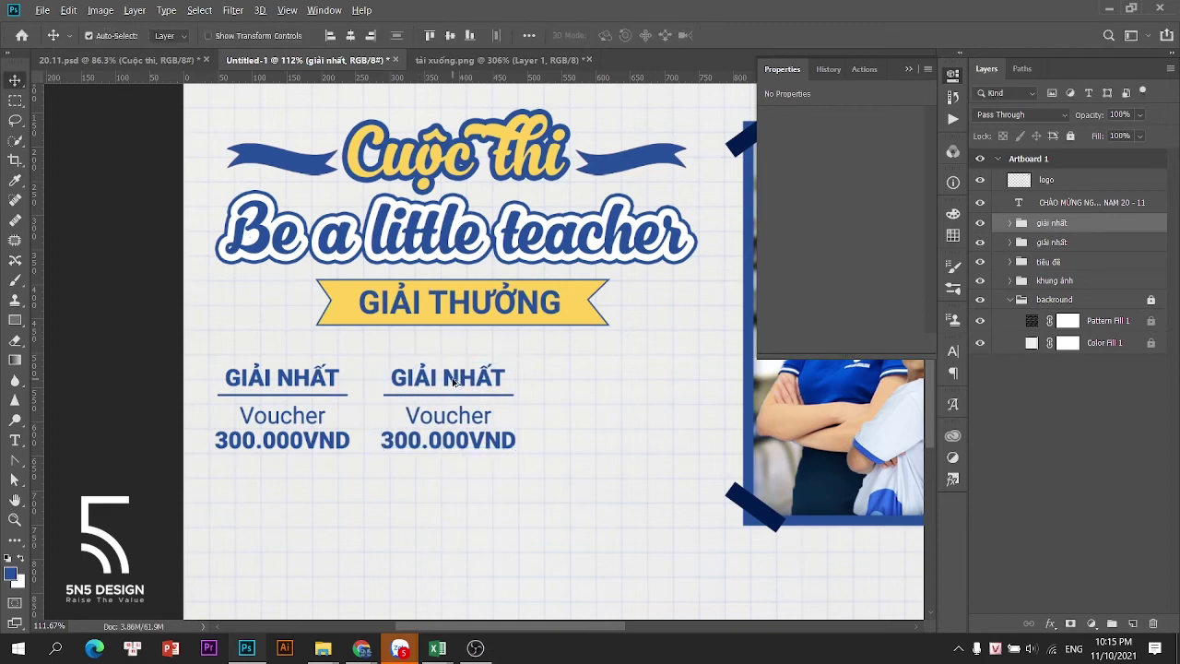
pyautogui.scroll(-2, 453, 382)
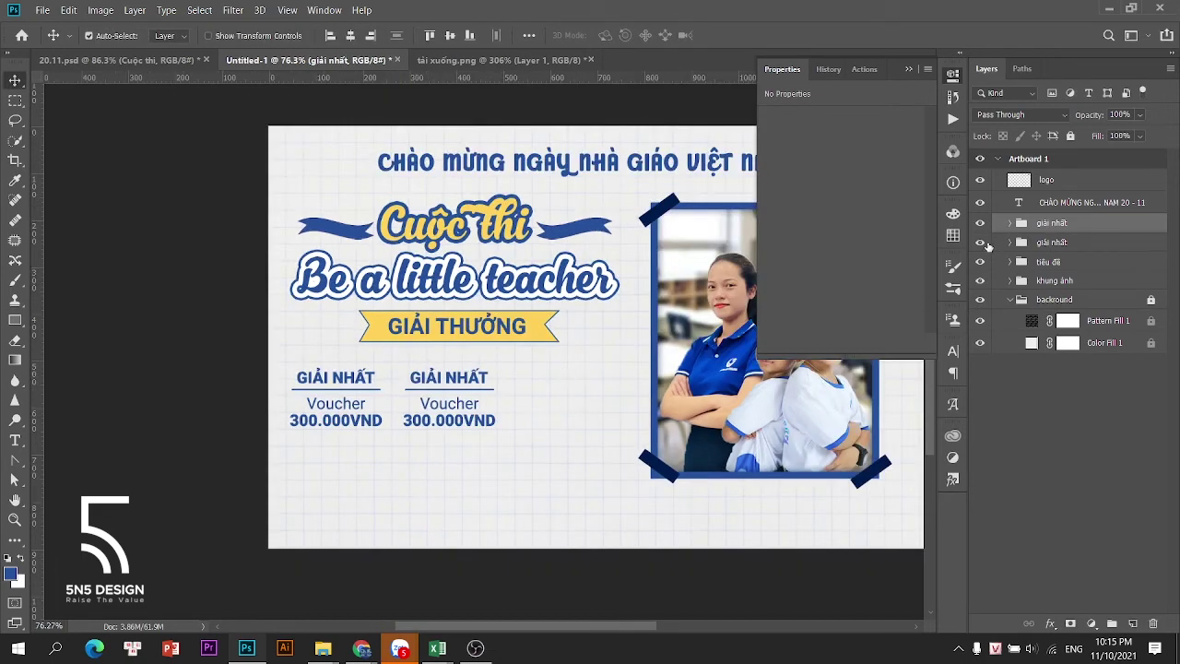
# Duplicate the copied giải nhất group and place the new copy to its right as a third prize block at the same height
pyautogui.hotkey('ctrl', 'j')
pyautogui.hotkey('ctrl', 't')
pyautogui.moveTo(441, 367); pyautogui.dragTo(543, 367)
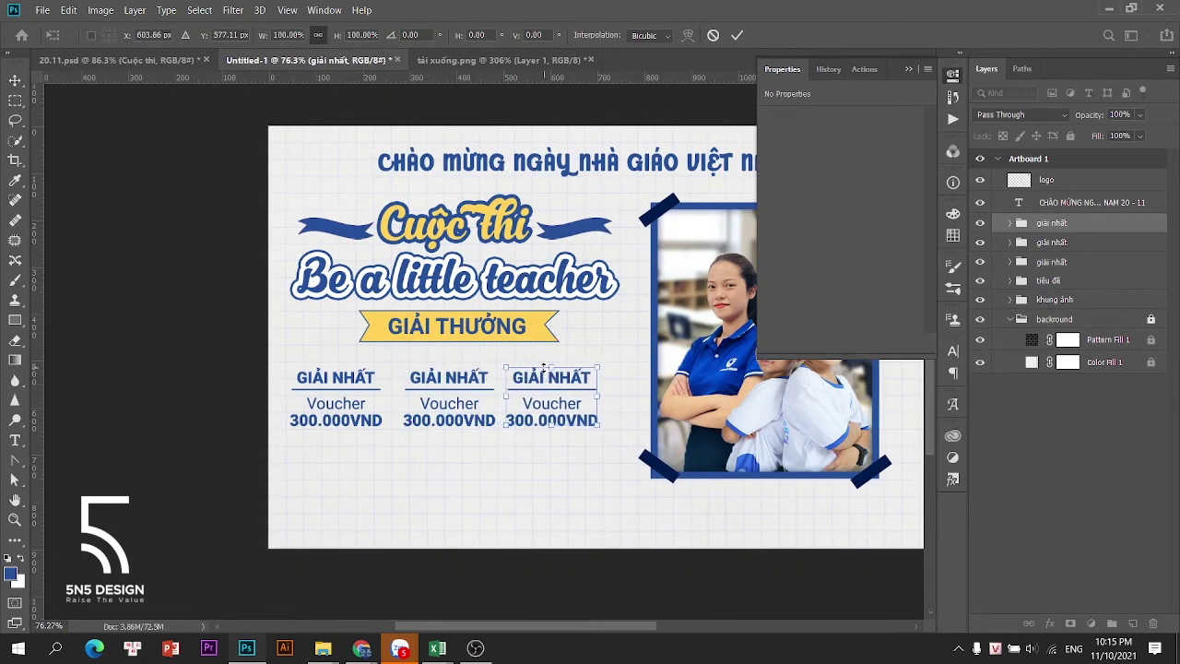
pyautogui.press('Return')
# Rename the second prize group as giải nhì and the third one as giải 3
pyautogui.scroll(2, 435, 383)
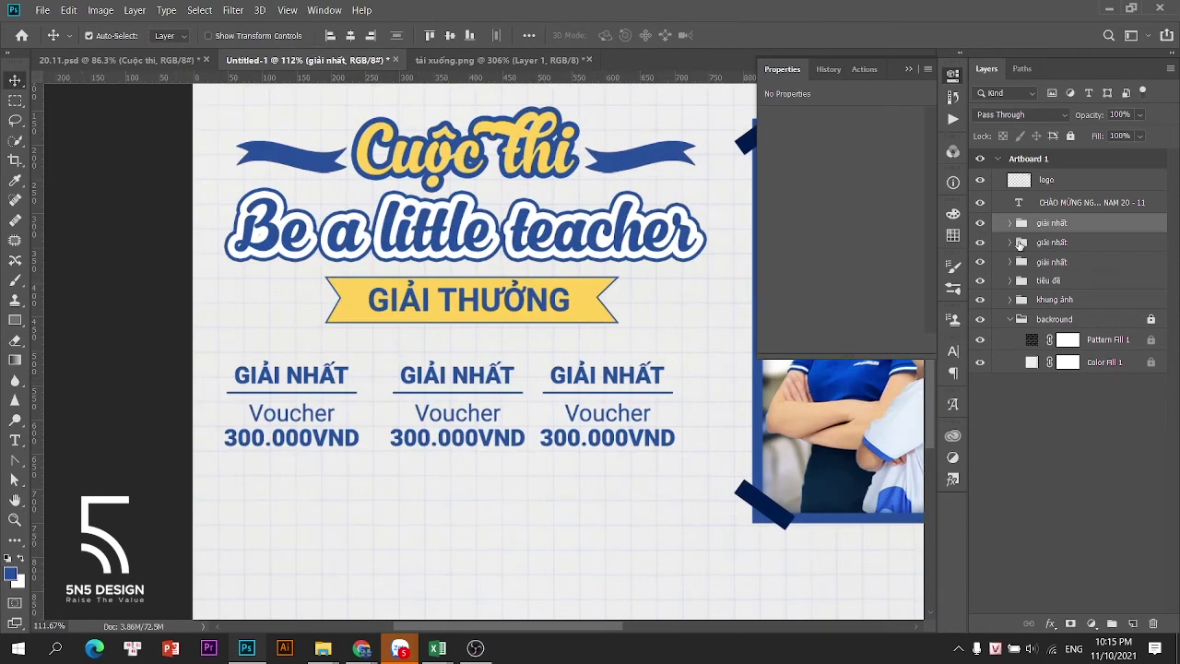
pyautogui.doubleClick(1049, 243)
pyautogui.write('giải nhì')
pyautogui.press('Return')
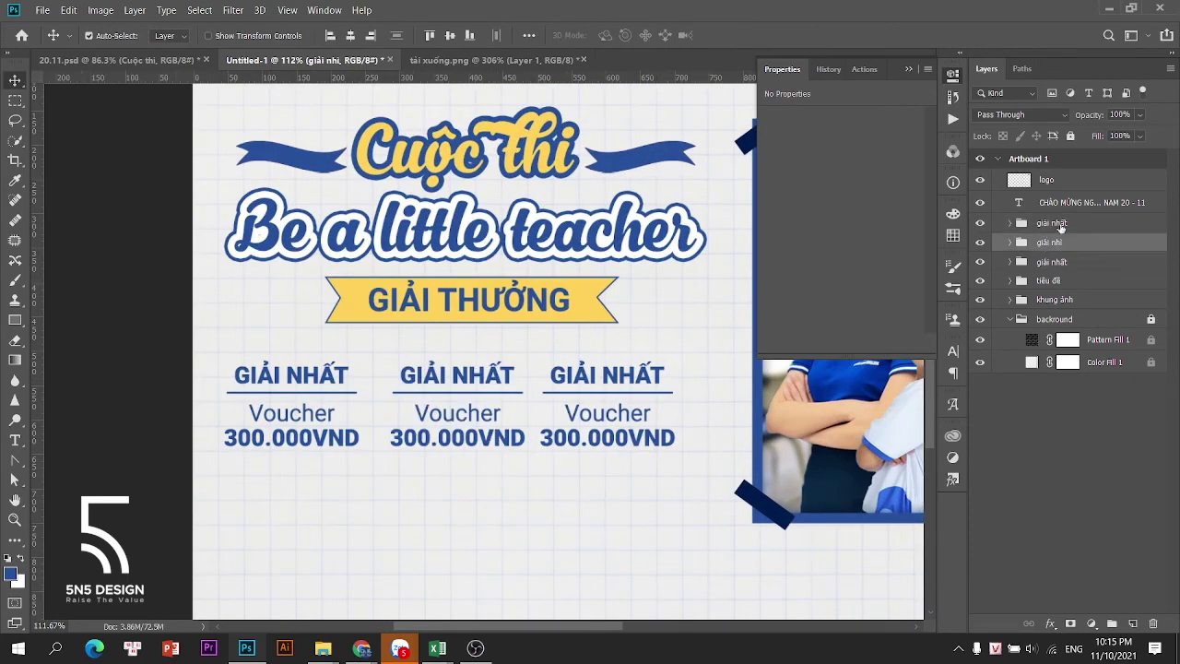
pyautogui.doubleClick(1051, 223)
pyautogui.write('giải 3')
pyautogui.press('Return')
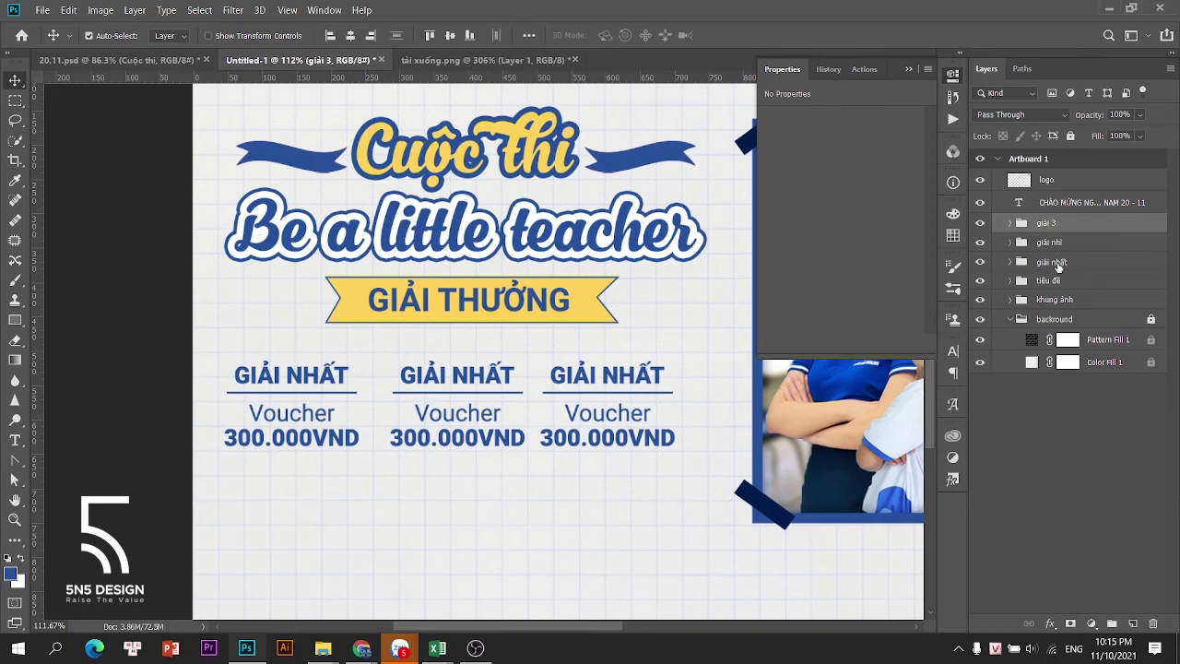
# Shift the giải nhất, giải nhì and giải 3 groups together slightly to the left
pyautogui.keyDown('shift'); pyautogui.click(1058, 263); pyautogui.keyUp('shift')
pyautogui.hotkey('ctrl', 't')
pyautogui.moveTo(647, 374); pyautogui.dragTo(638, 374)
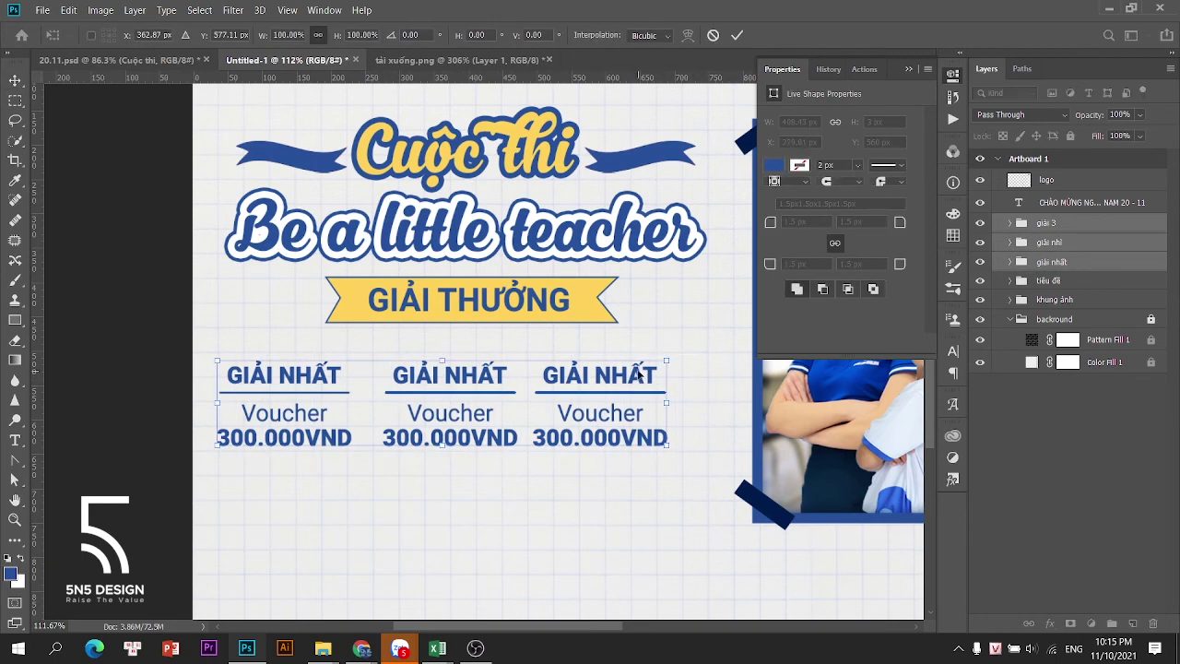
pyautogui.press('Return')
# Check the prize categories and gift text in the 20.11.psd reference design, and return to the Untitled-1 banner
pyautogui.scroll(-4, 521, 340)
pyautogui.click(362, 648)
pyautogui.click(299, 588)
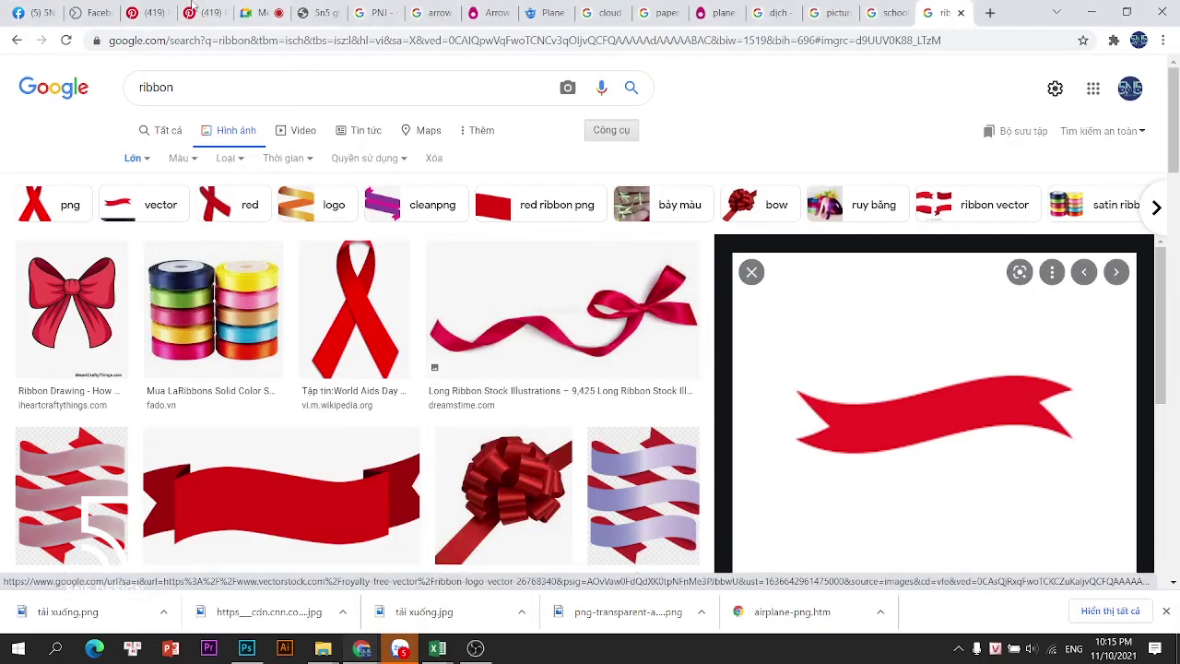
pyautogui.click(246, 648)
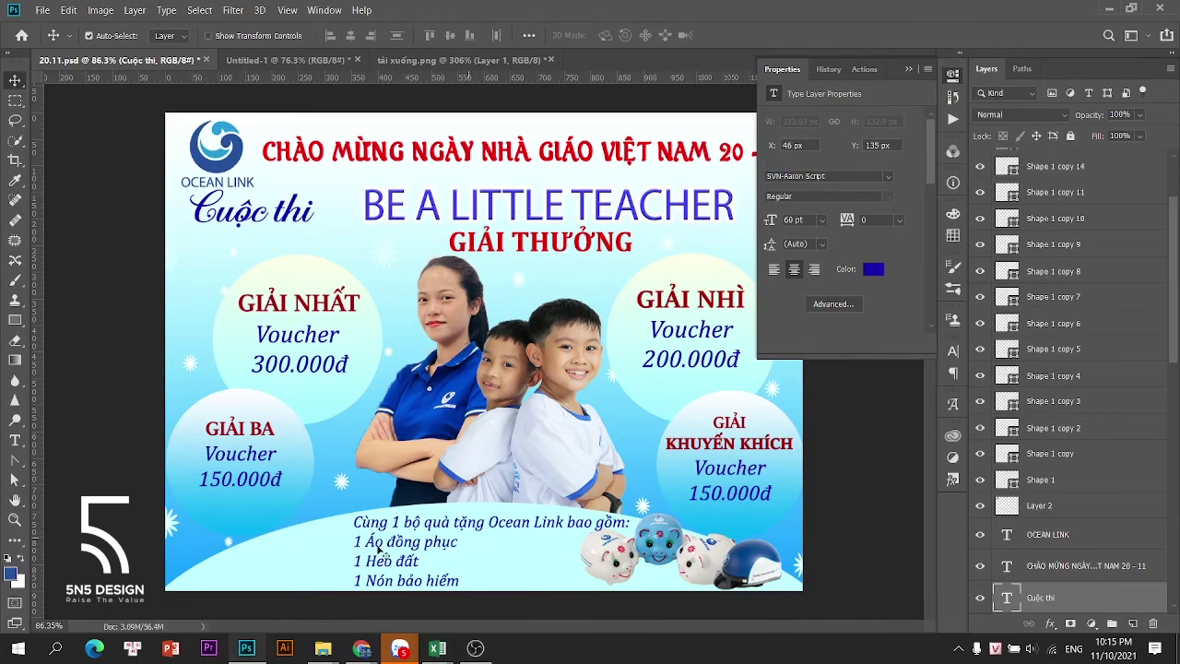
pyautogui.click(246, 648)
pyautogui.click(246, 648)
pyautogui.click(308, 60)
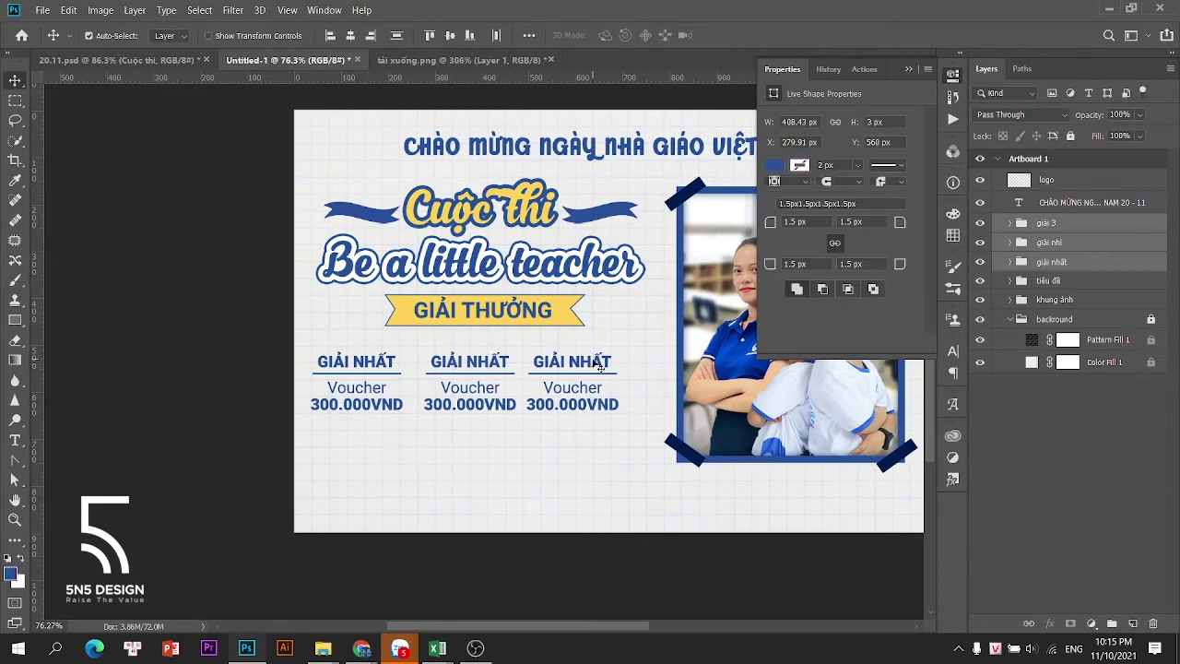
# Move the khung ảnh group right and down, and scale it up to about 105% beneath the logo
pyautogui.hscroll(4, 638, 307)
pyautogui.scroll(-3, 636, 282)
pyautogui.click(1039, 301)
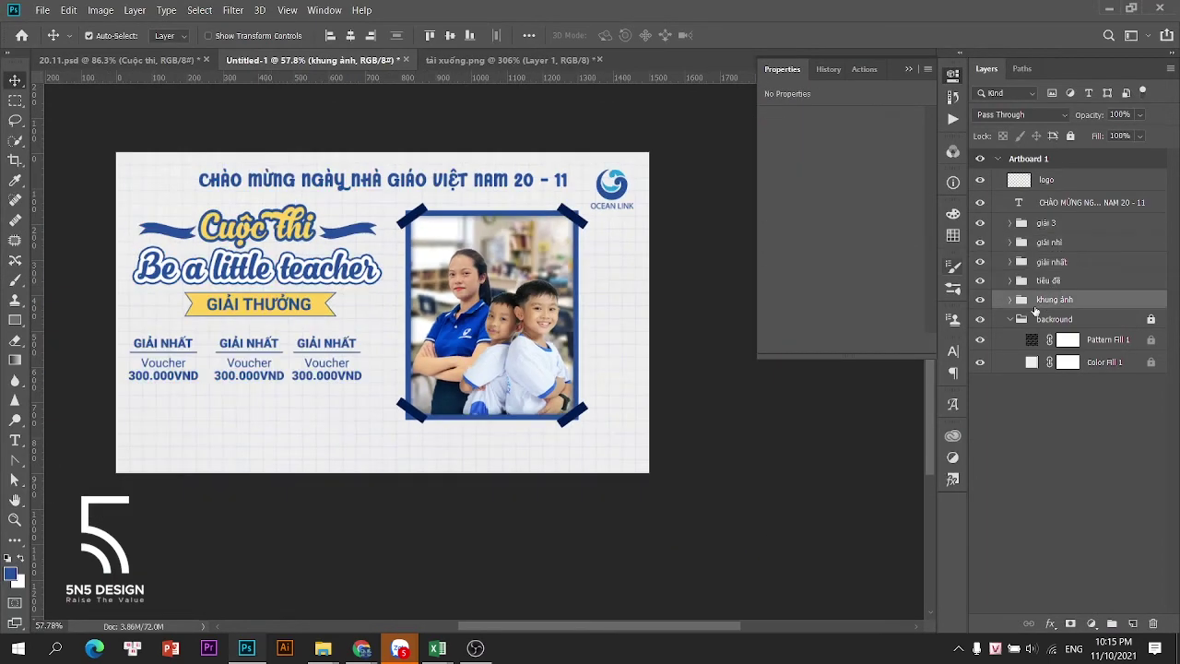
pyautogui.hotkey('ctrl', 't')
pyautogui.moveTo(519, 281); pyautogui.dragTo(551, 302)
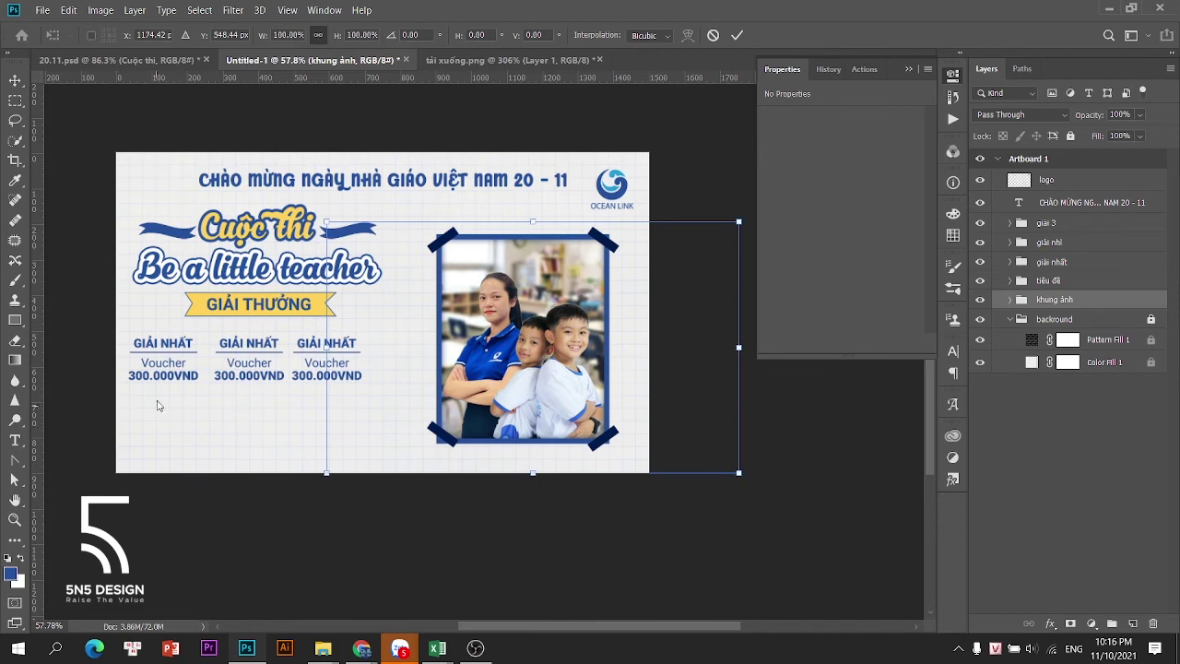
pyautogui.moveTo(326, 221); pyautogui.dragTo(312, 208)
pyautogui.moveTo(543, 323); pyautogui.dragTo(551, 327)
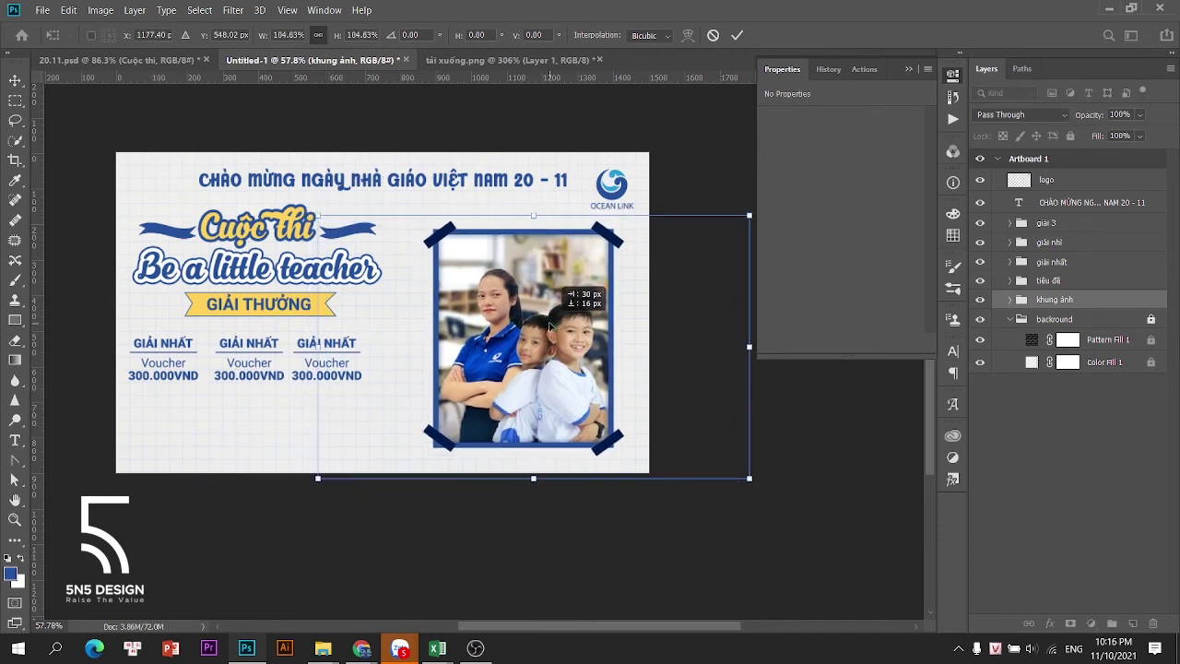
pyautogui.press('Return')
# Move the tiêu đề group slightly down and to the right, away from the top greeting line
pyautogui.click(420, 185)
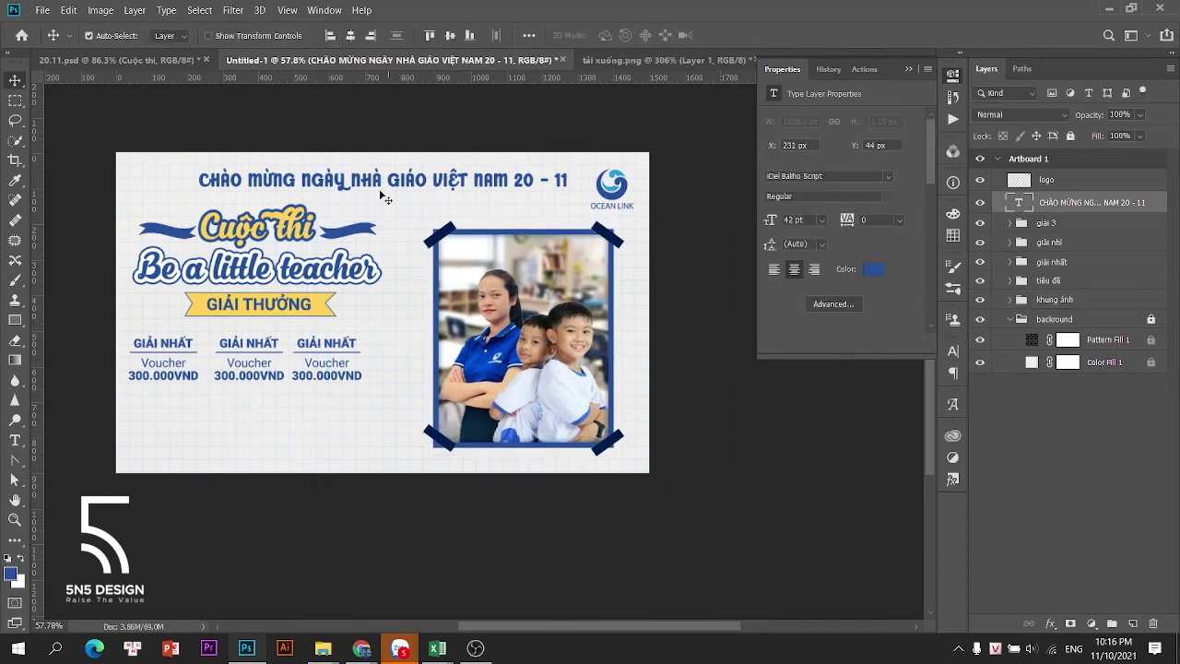
pyautogui.click(1053, 281)
pyautogui.hotkey('ctrl', 't')
pyautogui.moveTo(326, 275); pyautogui.dragTo(332, 289)
pyautogui.press('Return')
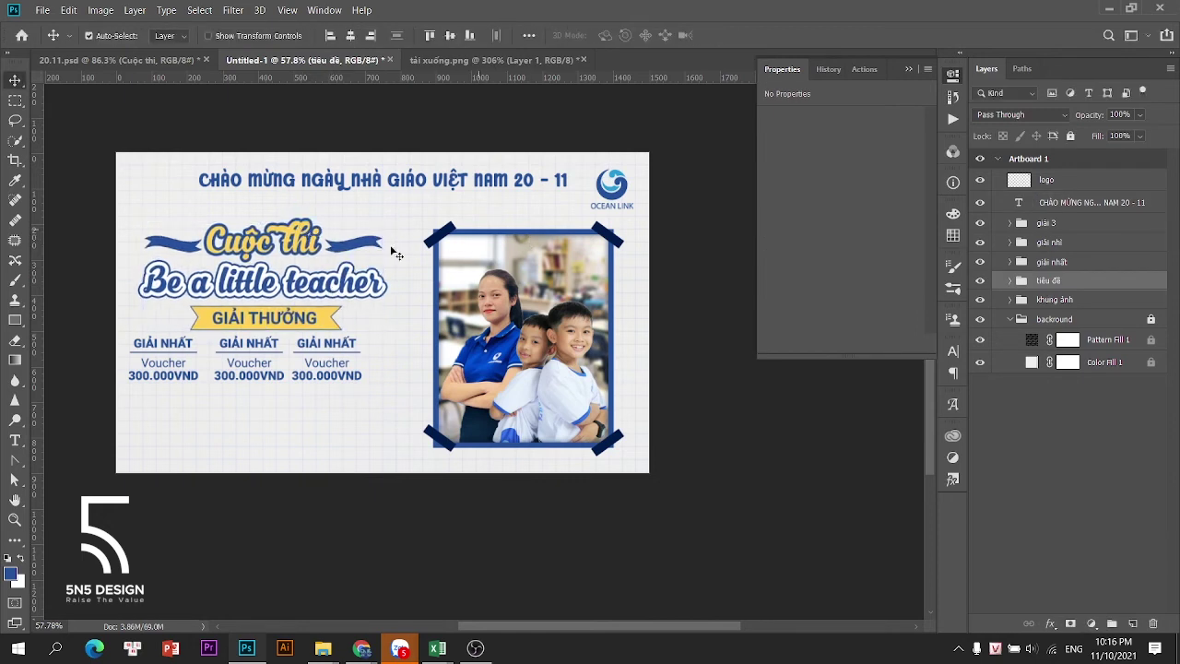
# Move the three prize groups together slightly down and to the right, leaving a gap below the GIẢI THƯỞNG ribbon
pyautogui.click(312, 339)
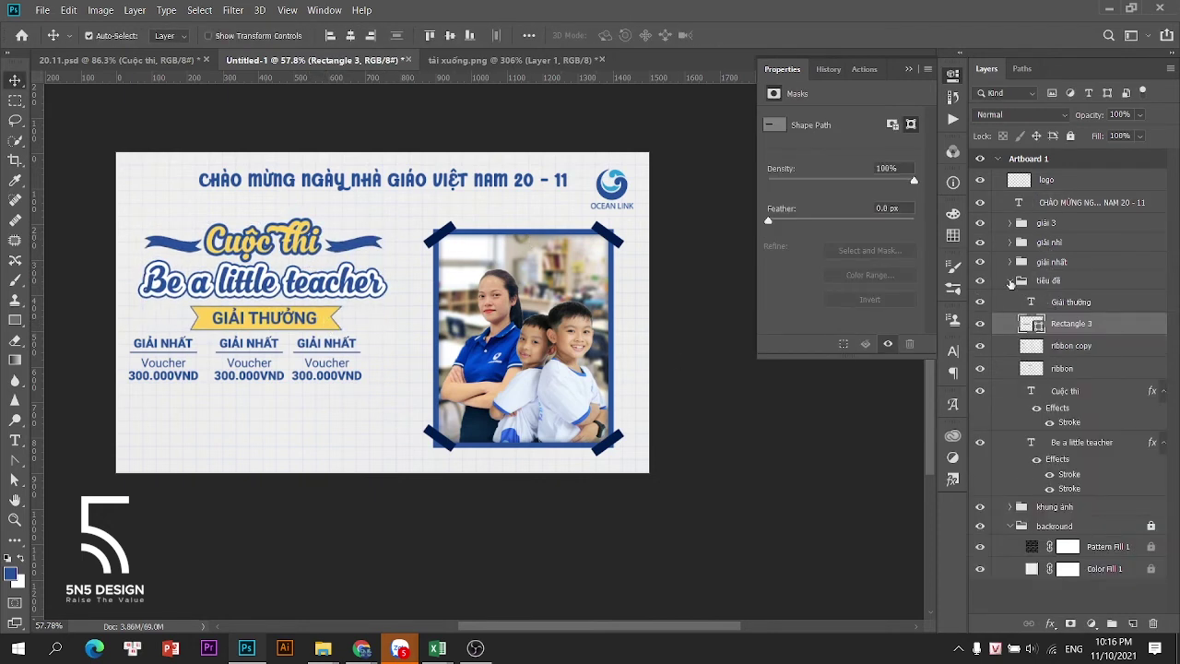
pyautogui.click(1011, 281)
pyautogui.click(1053, 262)
pyautogui.keyDown('shift'); pyautogui.click(1056, 209); pyautogui.keyUp('shift')
pyautogui.click(1054, 266)
pyautogui.keyDown('shift'); pyautogui.click(1069, 228); pyautogui.keyUp('shift')
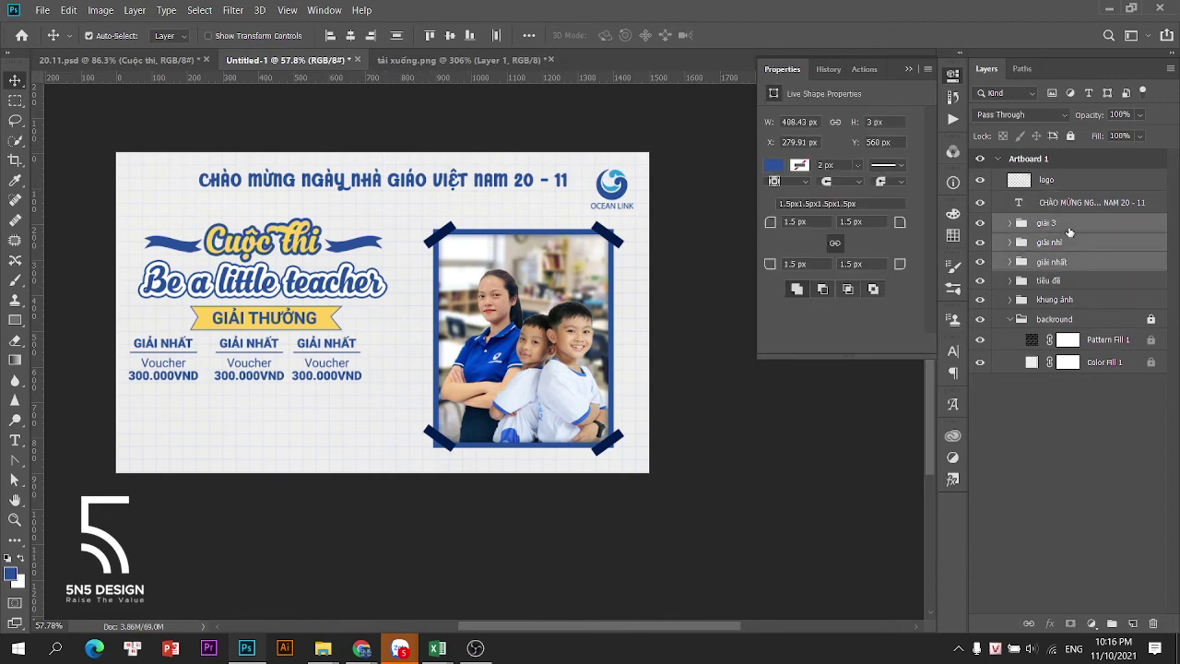
pyautogui.hotkey('ctrl', 't')
pyautogui.moveTo(314, 343); pyautogui.dragTo(320, 357)
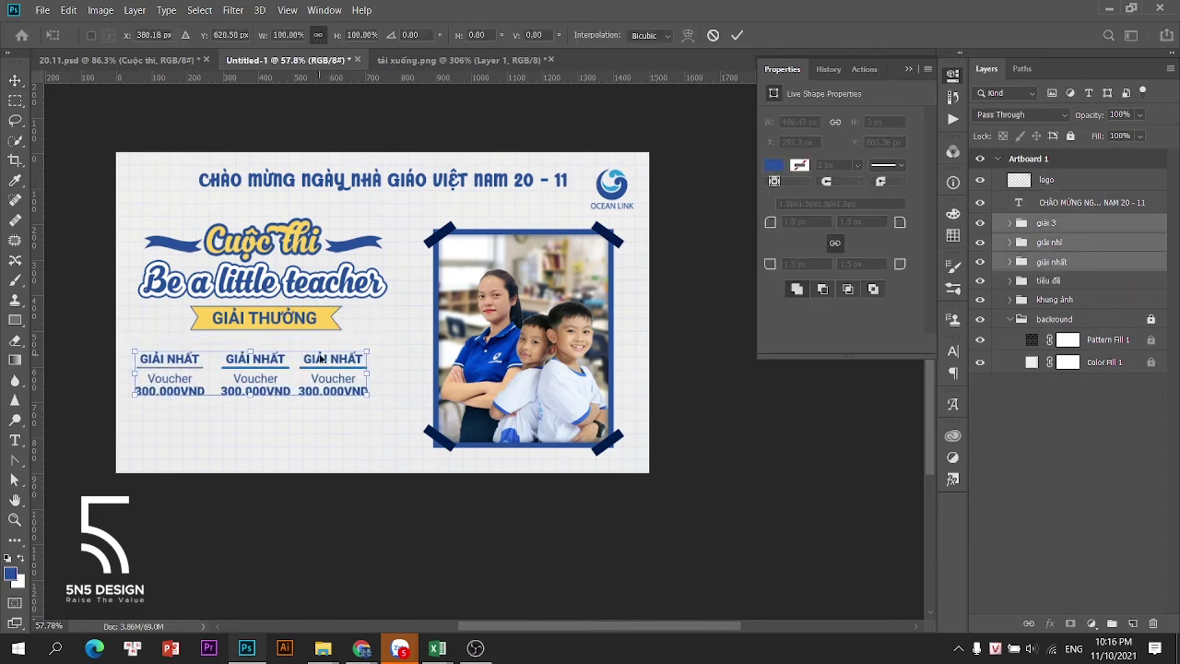
pyautogui.press('Return')
# Duplicate the giải 3 group and place the copy to its right as a fourth prize block at the same height
pyautogui.click(1043, 224)
pyautogui.hotkey('ctrl', 'j')
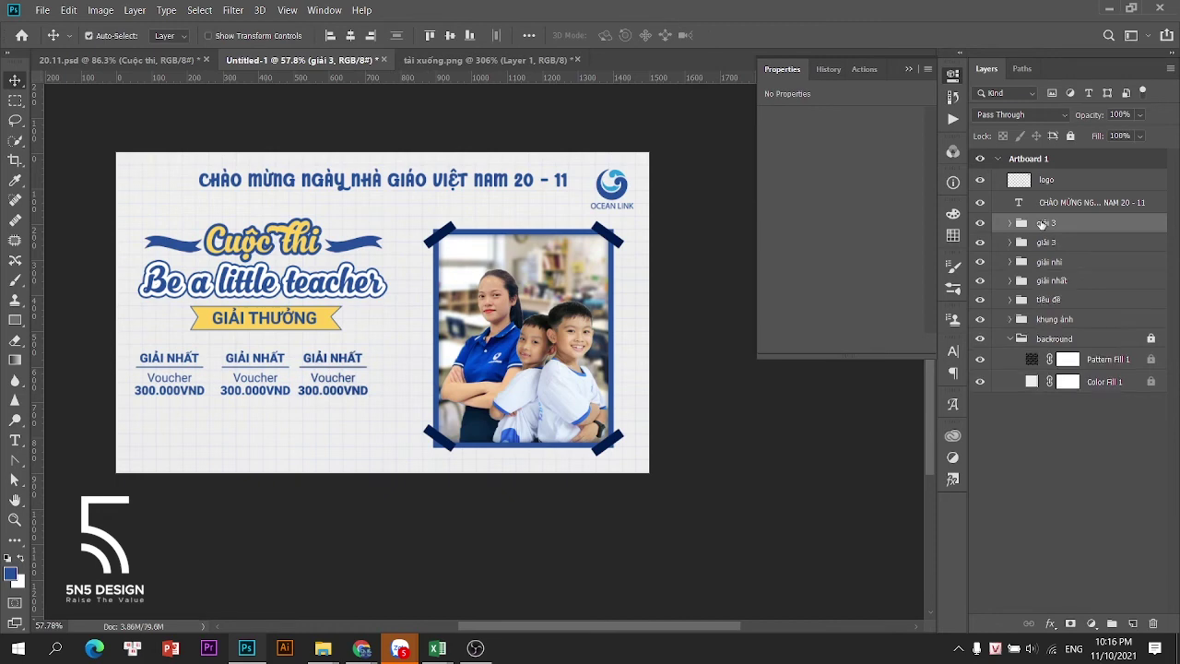
pyautogui.moveTo(324, 361); pyautogui.dragTo(394, 360)
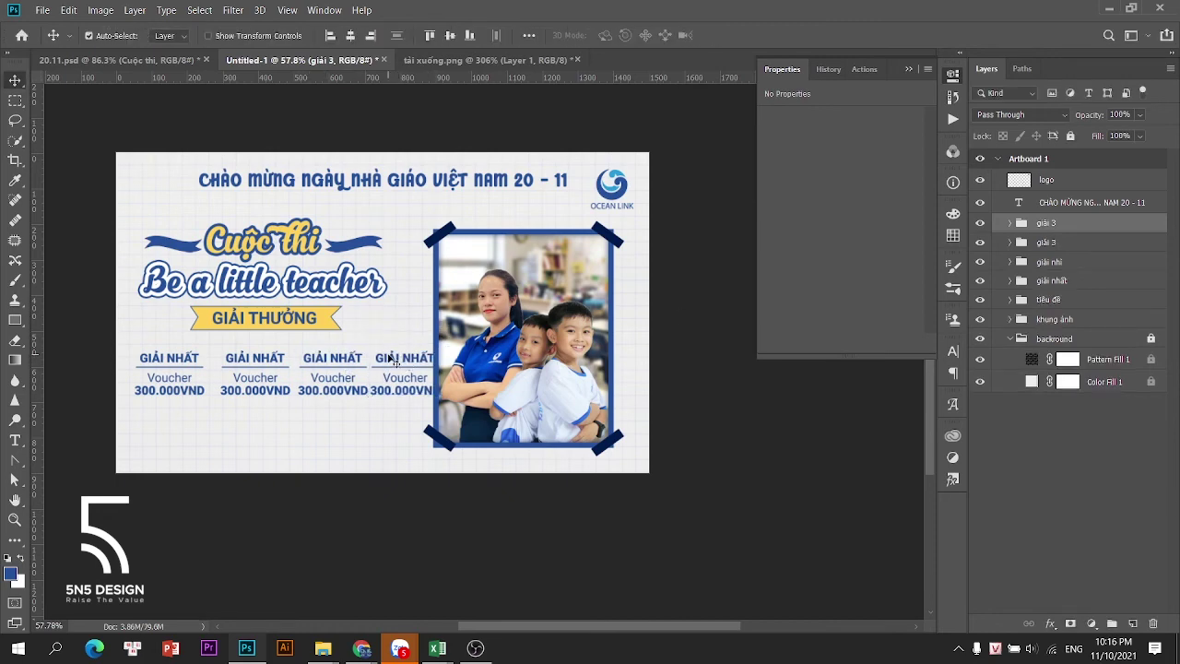
pyautogui.scroll(3, 395, 361)
pyautogui.hotkey('ctrl', 't')
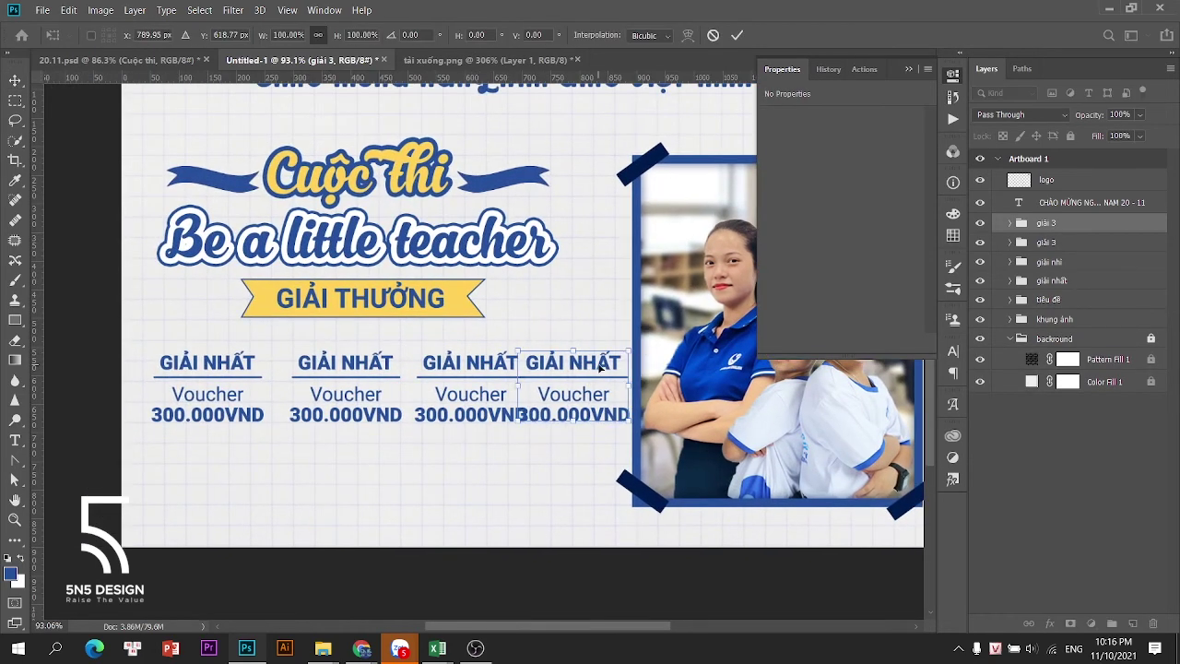
pyautogui.press('Return')
# Distribute the four prize groups evenly in the horizontal direction
pyautogui.click(1050, 286)
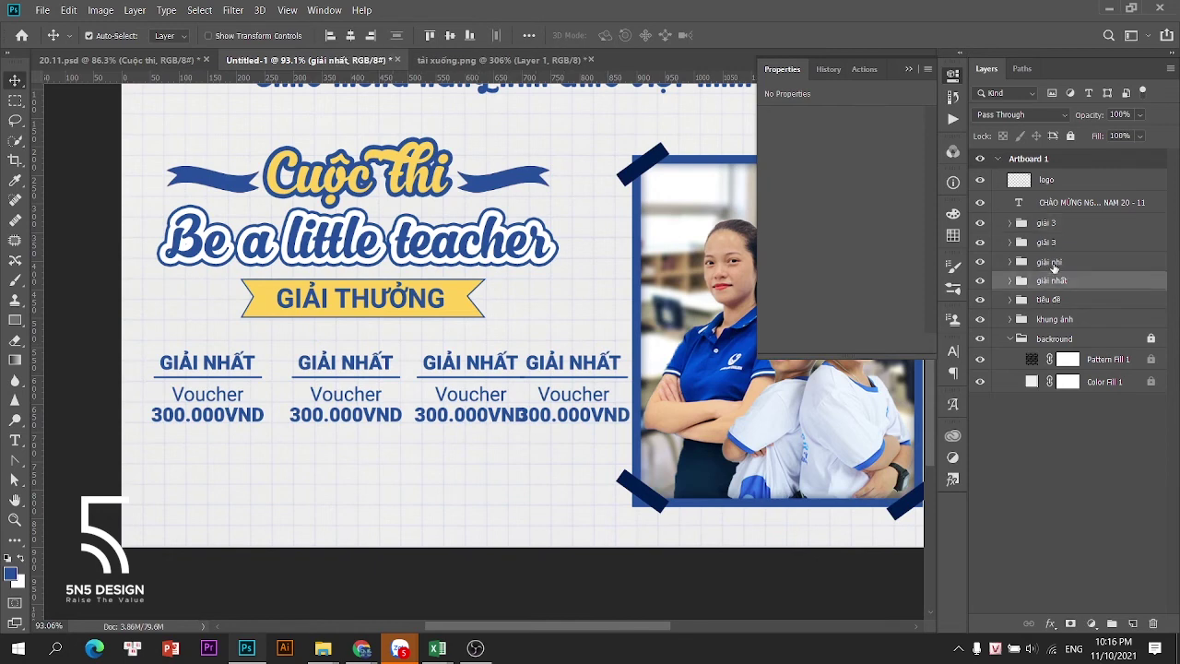
pyautogui.keyDown('shift'); pyautogui.click(1054, 263); pyautogui.keyUp('shift')
pyautogui.keyDown('shift'); pyautogui.click(1046, 242); pyautogui.keyUp('shift')
pyautogui.keyDown('shift'); pyautogui.click(1046, 223); pyautogui.keyUp('shift')
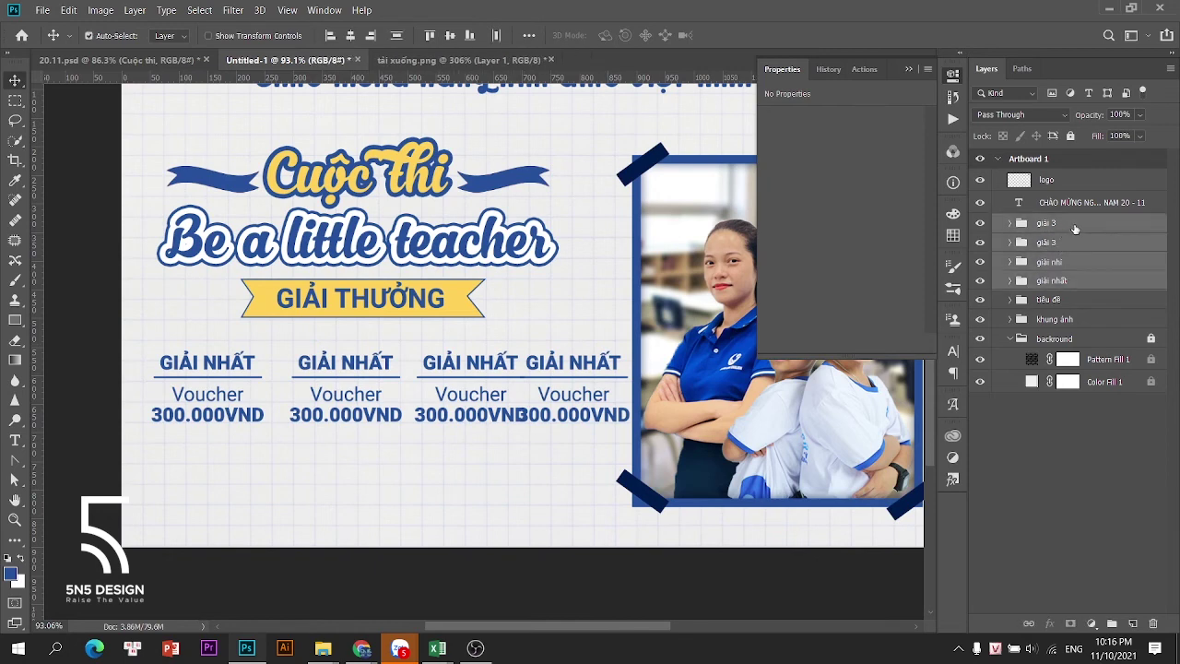
pyautogui.click(494, 35)
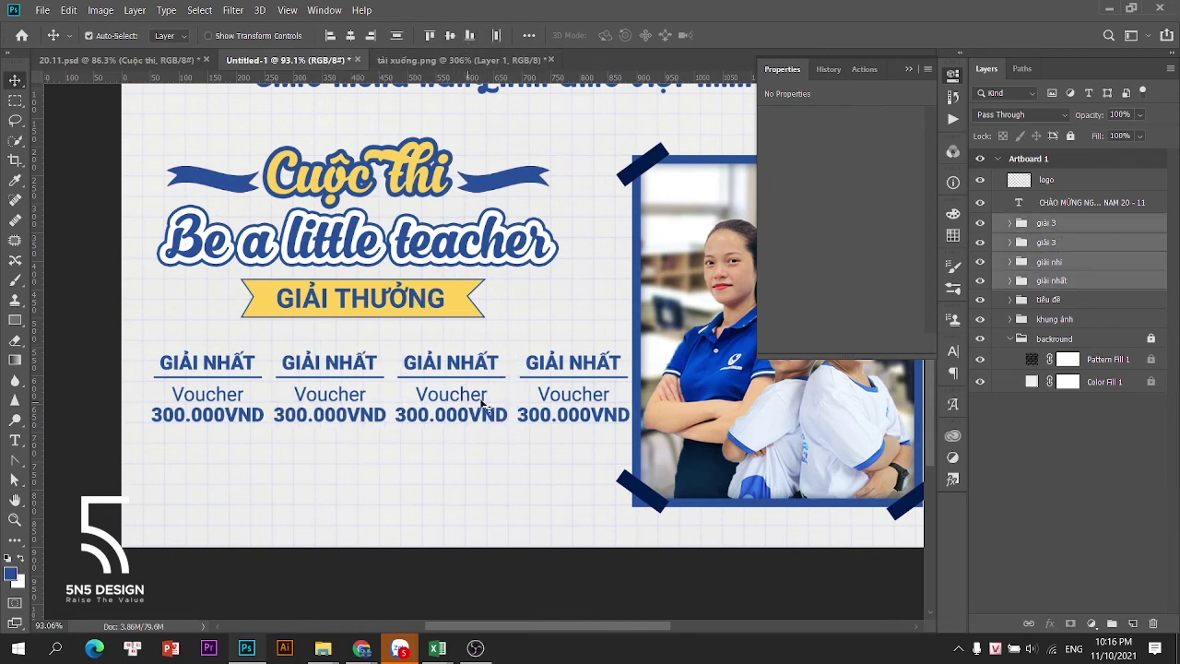
# Group the four prize groups and name the new group giải thưởng
pyautogui.scroll(-2, 483, 405)
pyautogui.hotkey('ctrl', 'g')
pyautogui.write('giải t')
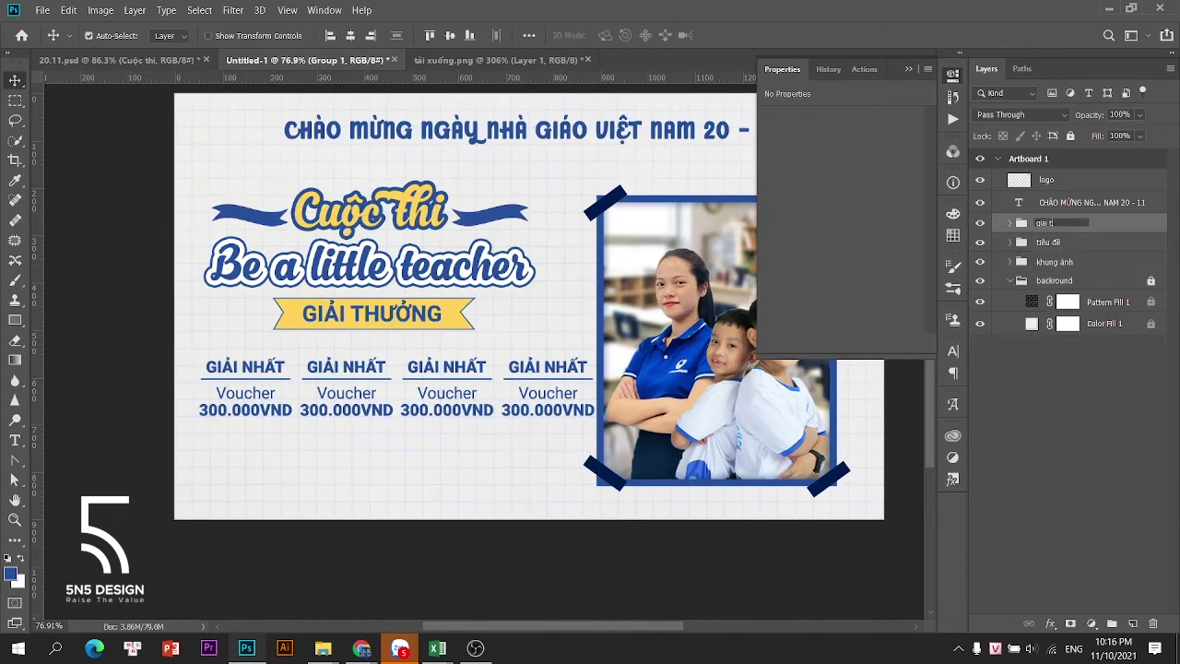
pyautogui.write('hưởng')
pyautogui.press('Return')
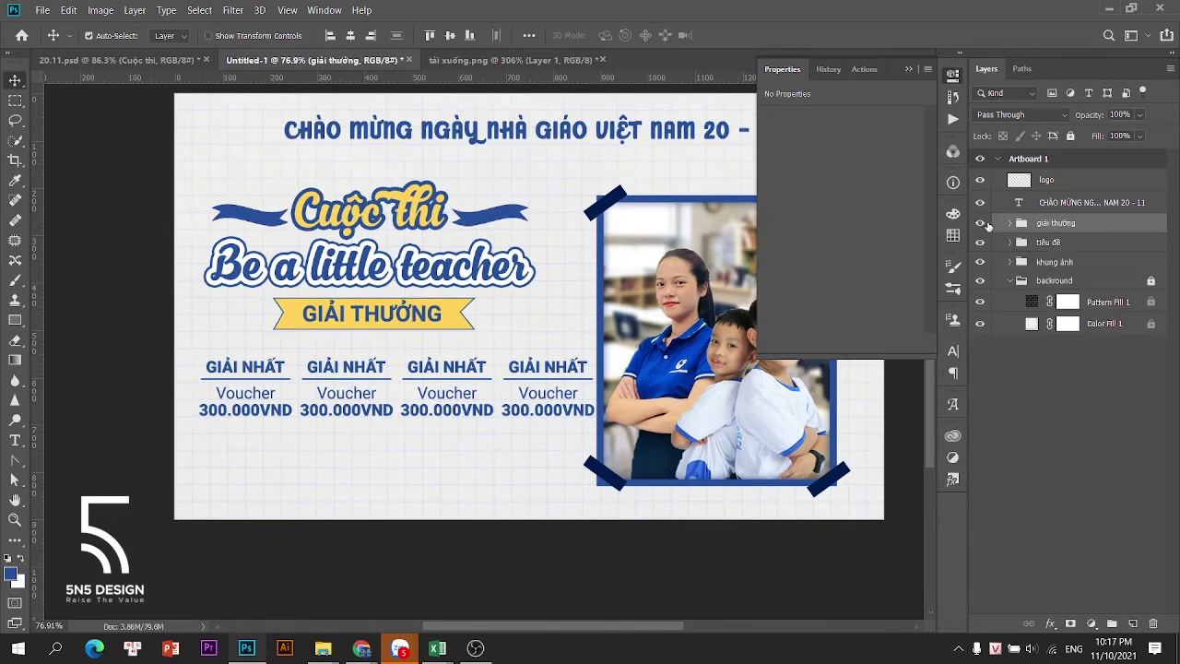
# Centre the giải thưởng group horizontally on the GIẢI THƯỞNG heading text, and clear the selection
pyautogui.click(1009, 241)
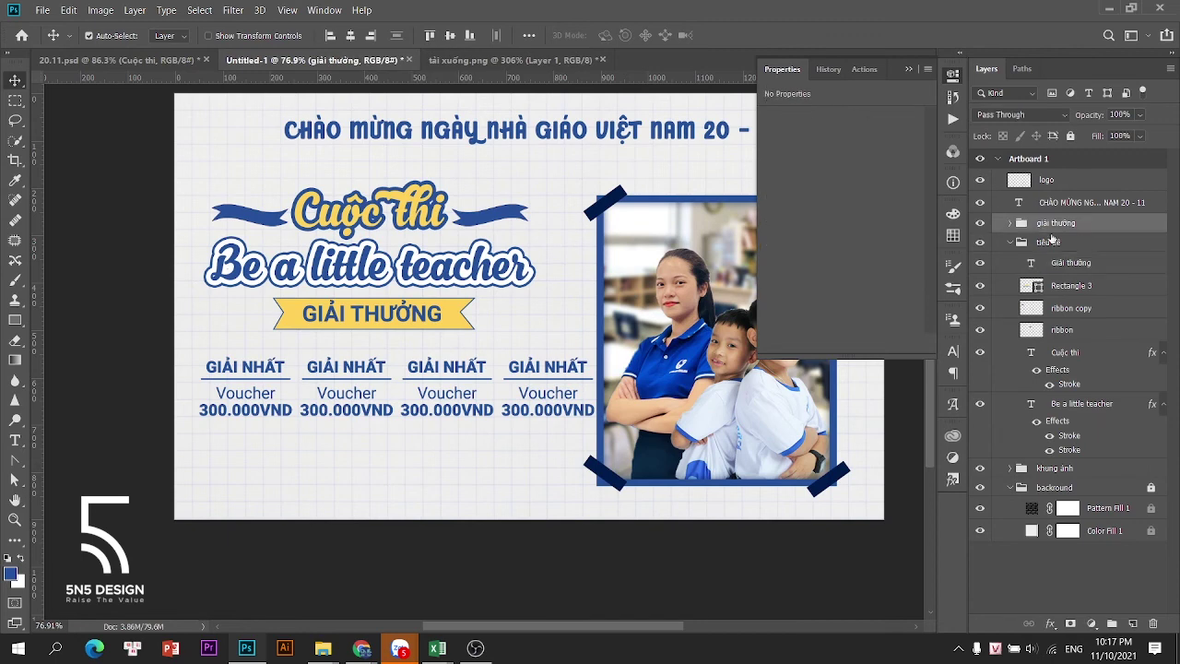
pyautogui.keyDown('ctrl'); pyautogui.click(1033, 265); pyautogui.keyUp('ctrl')
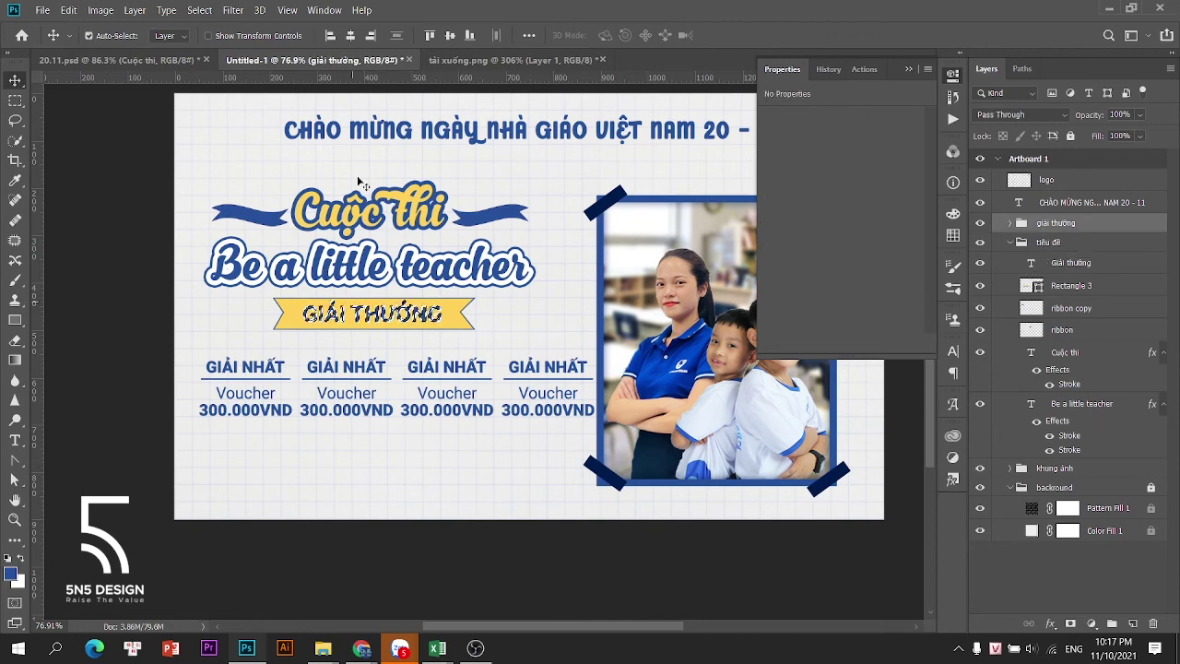
pyautogui.click(351, 35)
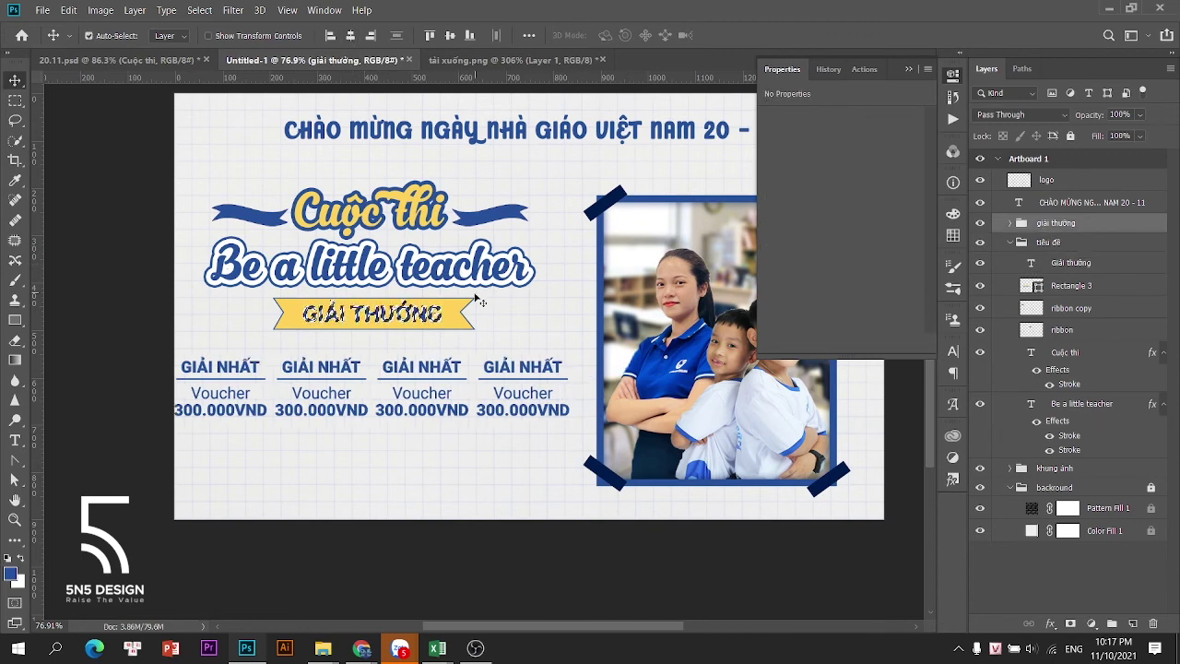
pyautogui.hotkey('ctrl', 'd')
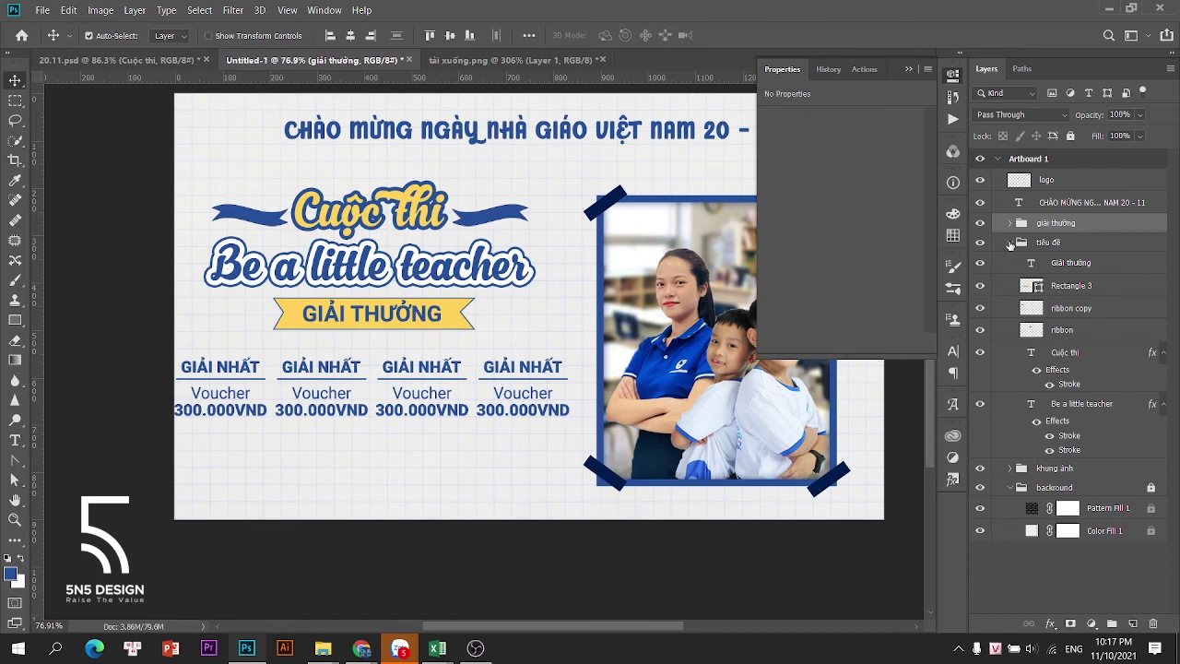
# Collapse the tiêu đề group and move it together with the giải thưởng group about 30 px to the right
pyautogui.click(1010, 242)
pyautogui.keyDown('shift'); pyautogui.click(1048, 242); pyautogui.keyUp('shift')
pyautogui.hotkey('ctrl', 't')
pyautogui.moveTo(437, 275); pyautogui.dragTo(451, 274)
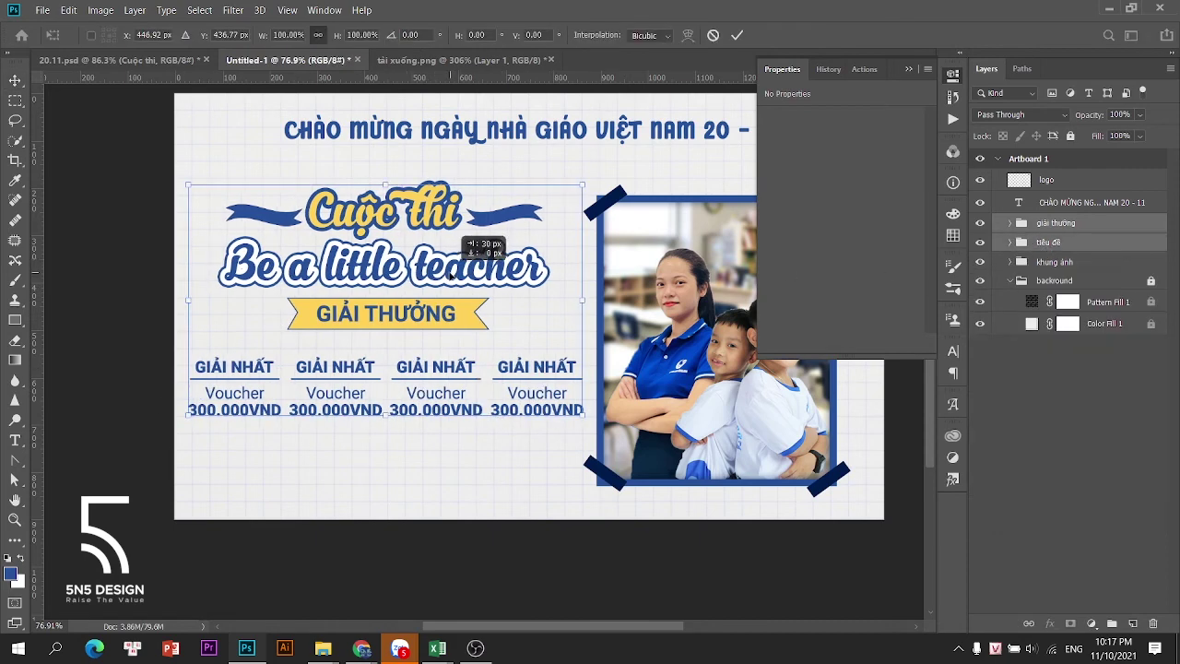
pyautogui.press('Return')
pyautogui.scroll(-3, 443, 268)
pyautogui.hscroll(2, 512, 266)
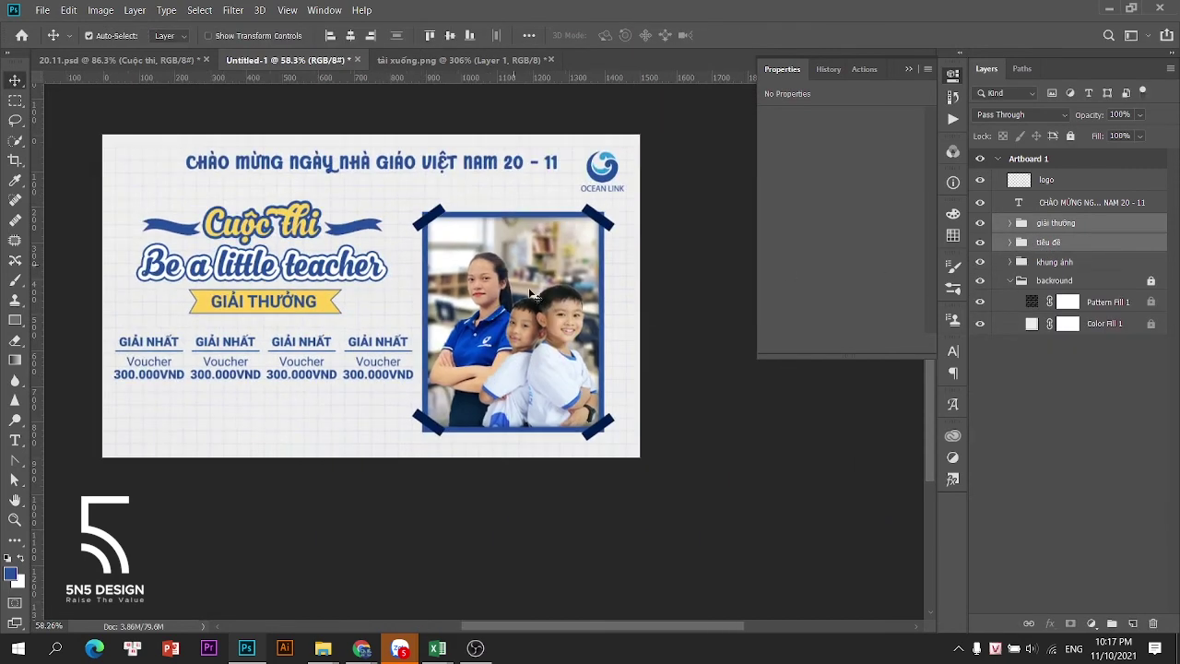
# Move the khung ảnh group slightly to the right, away from the prize blocks
pyautogui.click(530, 293)
pyautogui.click(1061, 262)
pyautogui.hotkey('ctrl', 't')
pyautogui.moveTo(508, 283); pyautogui.dragTo(519, 283)
pyautogui.press('Left')
pyautogui.press('Left')
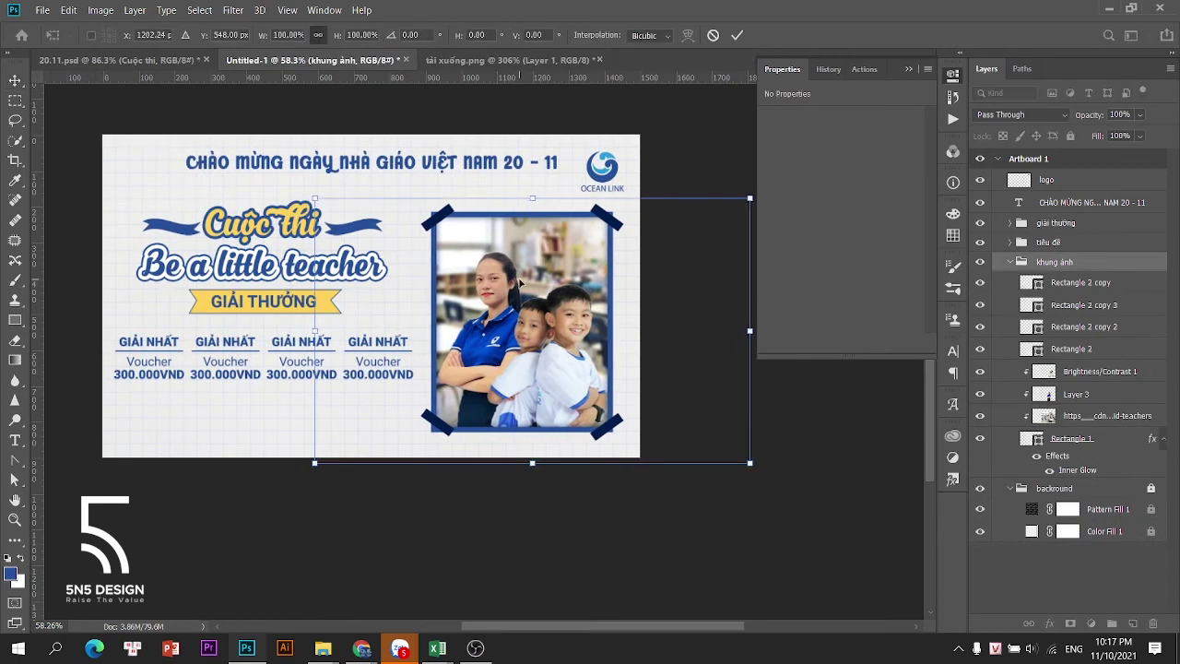
pyautogui.press('Return')
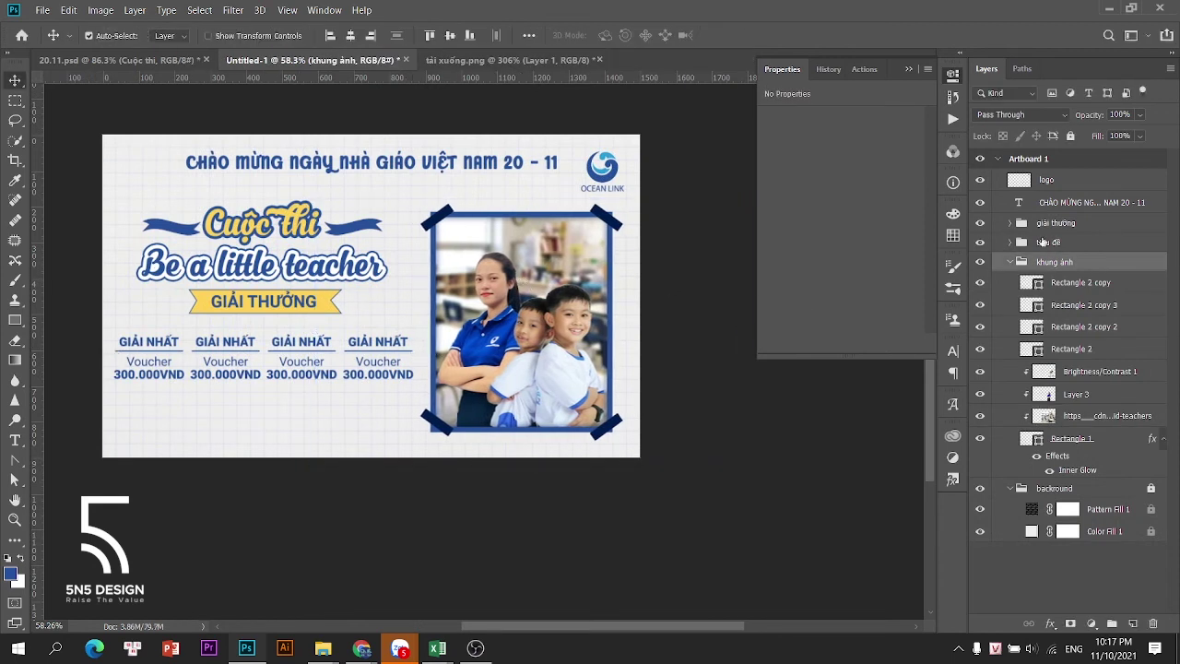
# Nudge the tiêu đề and giải thưởng groups together a little to the right
pyautogui.click(1042, 241)
pyautogui.keyDown('shift'); pyautogui.click(1051, 225); pyautogui.keyUp('shift')
pyautogui.press('Right')
pyautogui.press('Right')
pyautogui.press('Right')
pyautogui.press('Right')
pyautogui.press('Right')
pyautogui.press('Right')
pyautogui.press('Right')
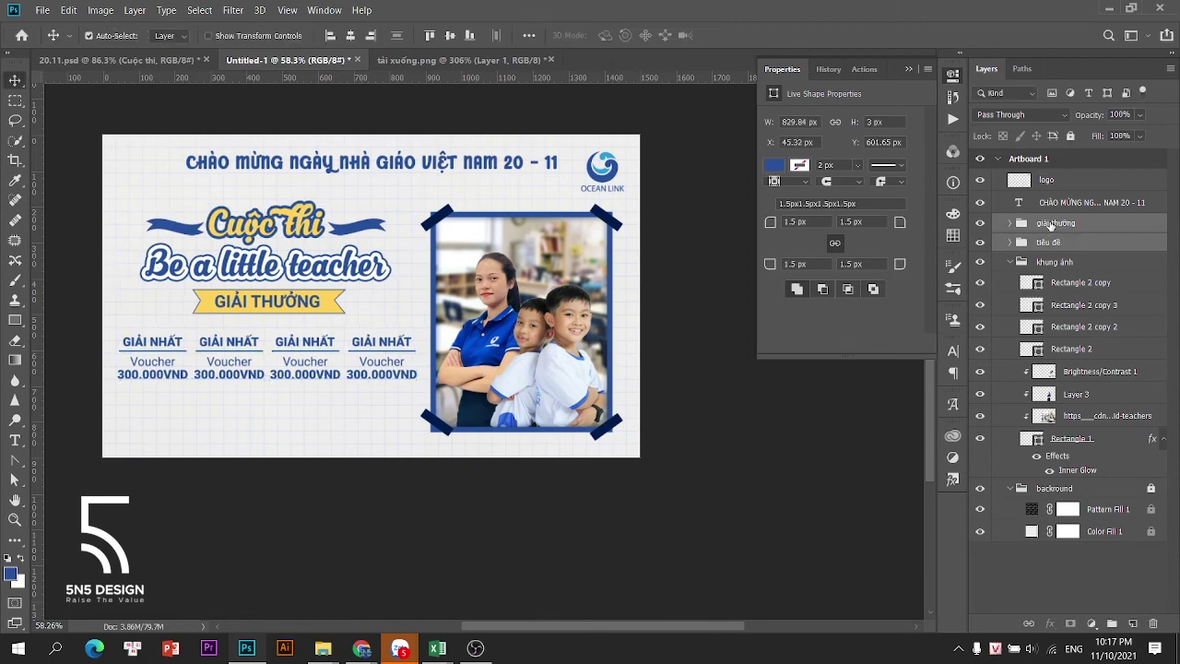
# Copy the gift list text layer from 20.11.psd into the banner, placing it below the prize blocks
pyautogui.scroll(2, 304, 414)
pyautogui.click(120, 60)
pyautogui.moveTo(475, 518); pyautogui.dragTo(352, 388)
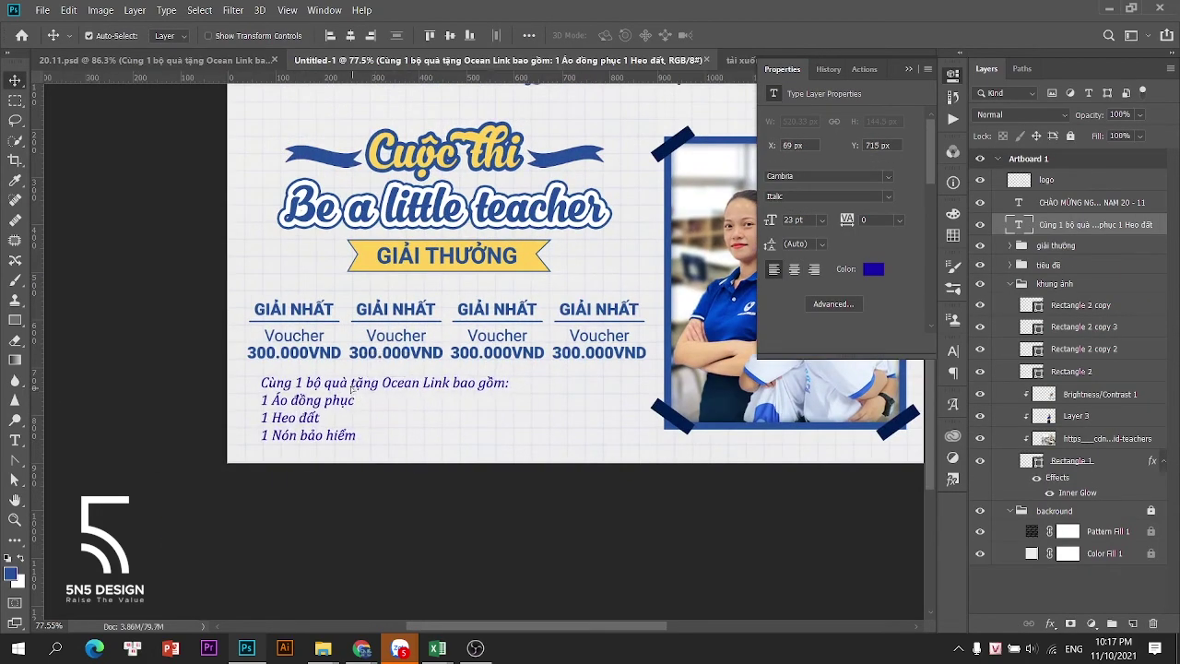
# Switch to the 20.11.psd document containing the piggy bank and helmet images
pyautogui.click(207, 60)
pyautogui.moveTo(633, 558); pyautogui.dragTo(622, 539)
pyautogui.moveTo(745, 559); pyautogui.dragTo(724, 517)
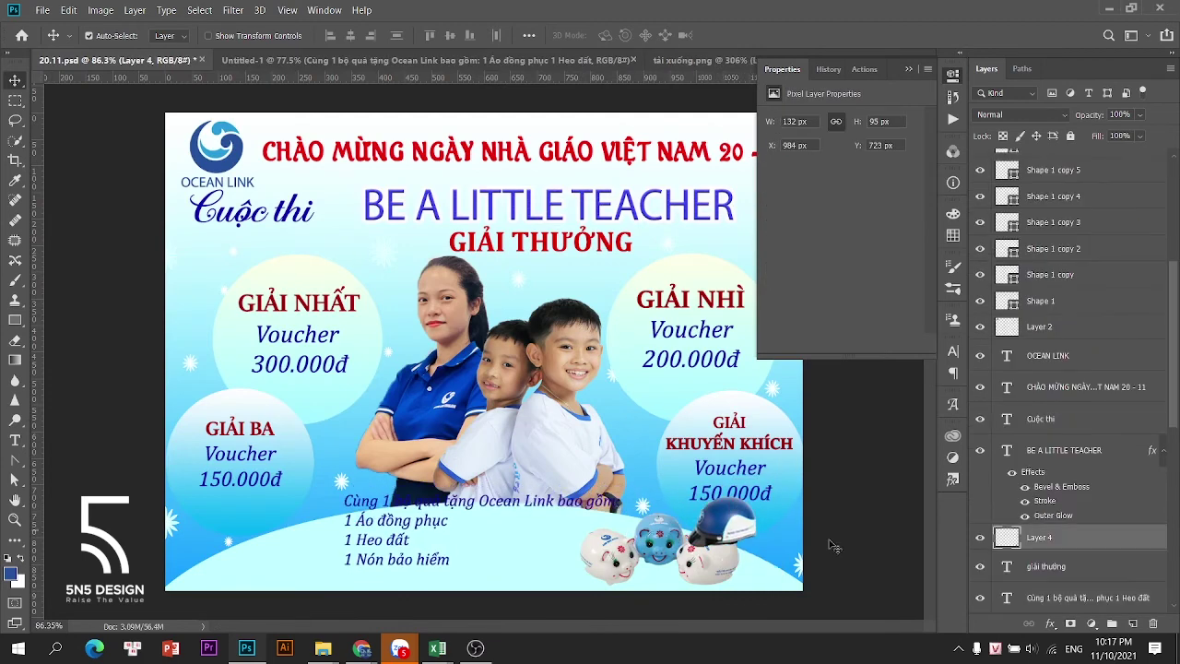
pyautogui.hotkey('ctrl', 'z')
pyautogui.moveTo(748, 557); pyautogui.dragTo(777, 521)
pyautogui.keyDown('shift'); pyautogui.click(680, 559); pyautogui.keyUp('shift')
pyautogui.keyDown('shift'); pyautogui.click(650, 535); pyautogui.keyUp('shift')
pyautogui.keyDown('shift'); pyautogui.click(595, 546); pyautogui.keyUp('shift')
pyautogui.hotkey('ctrl', 'z')
pyautogui.hotkey('ctrl', 'z')
pyautogui.hotkey('ctrl', 'z')
pyautogui.hotkey('ctrl', 'z')
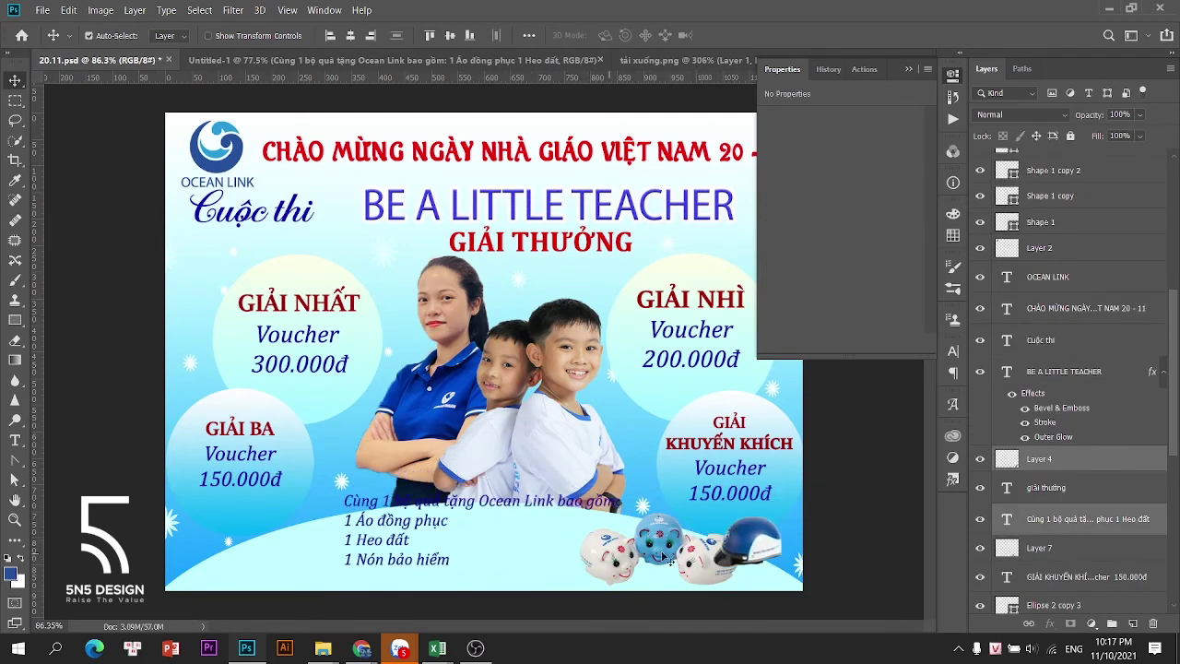
# Copy the piggy bank and helmet layers from 20.11.psd into the banner, placing them beside the gift list text
pyautogui.keyDown('ctrl'); pyautogui.click(664, 545); pyautogui.keyUp('ctrl')
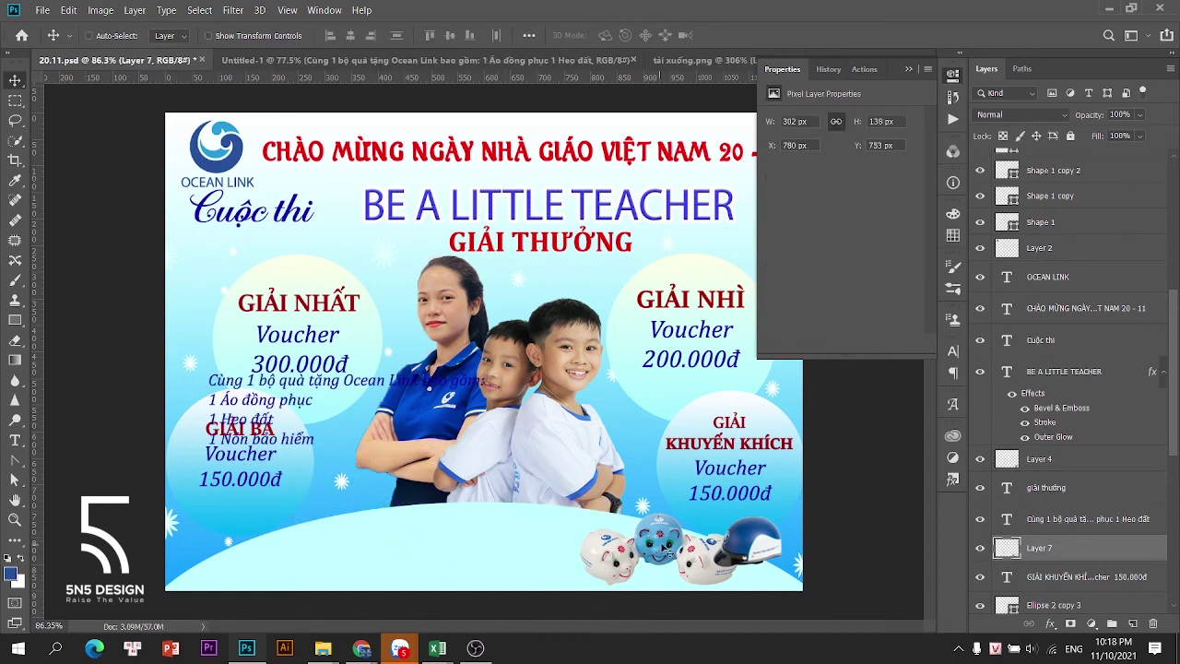
pyautogui.moveTo(782, 551); pyautogui.dragTo(577, 443)
pyautogui.scroll(1, 1122, 253)
# Check which layer holds the helmet, then put that layer in a new group named quà
pyautogui.click(979, 225)
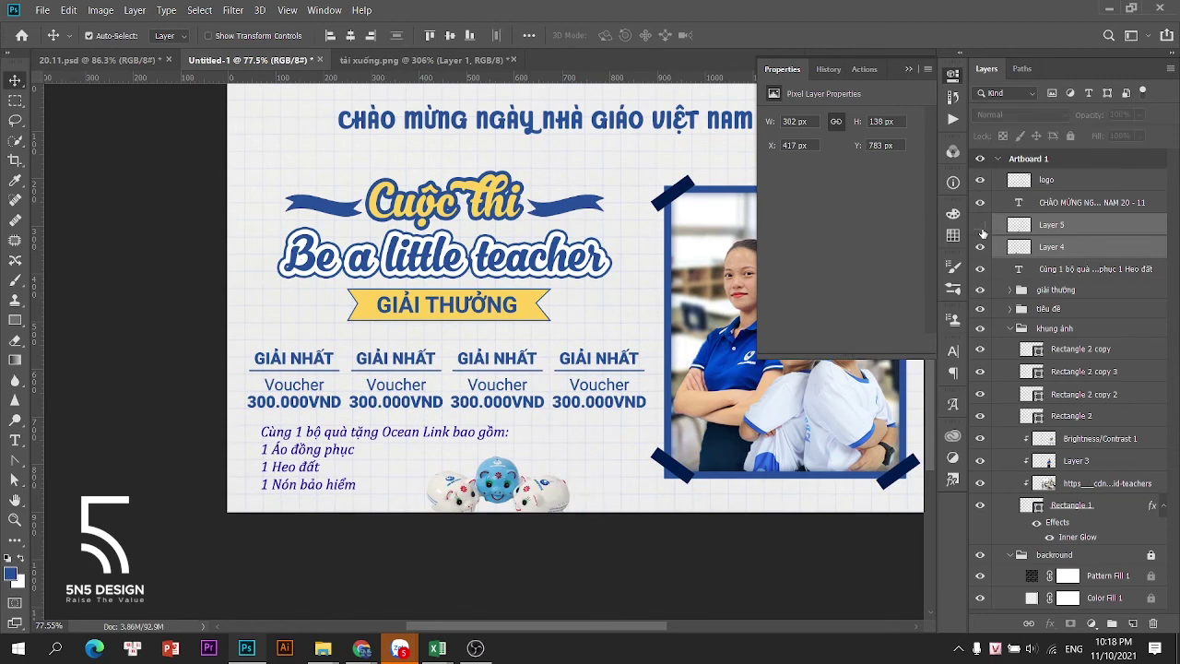
pyautogui.click(980, 225)
pyautogui.click(980, 247)
pyautogui.click(980, 247)
pyautogui.click(1063, 246)
pyautogui.click(1060, 225)
pyautogui.hotkey('ctrl', 'g')
pyautogui.doubleClick(1049, 222)
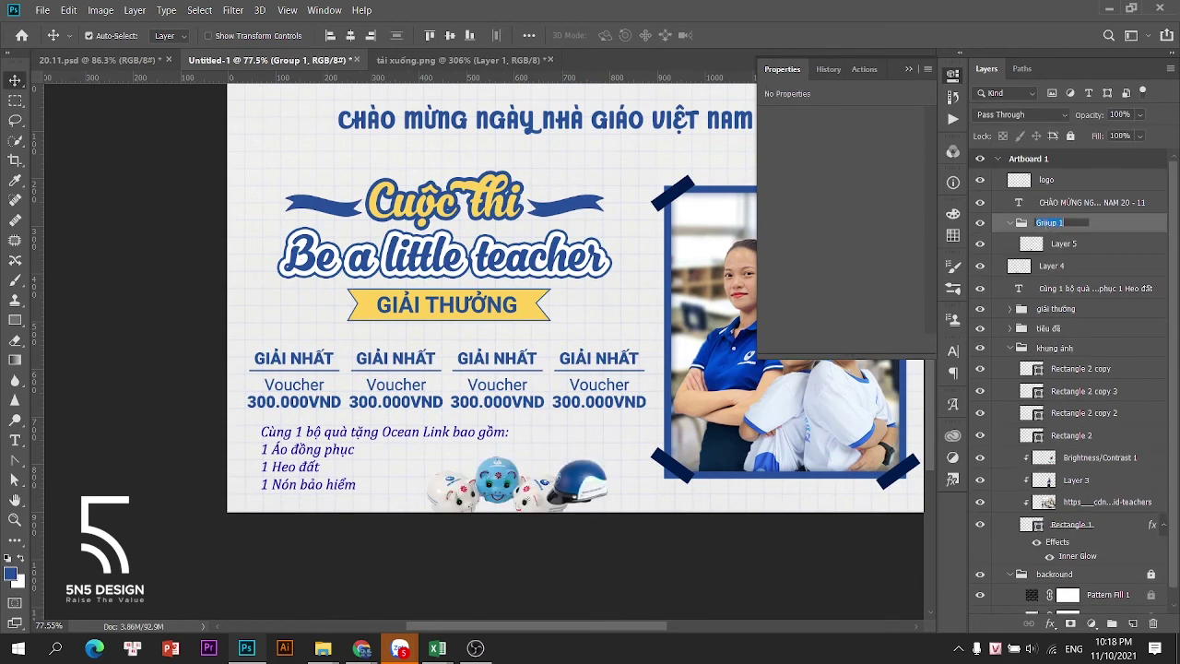
pyautogui.write('quà')
pyautogui.press('Return')
# Move the piggy bank layer into the quà group, in front of the helmet, and keep the group collapsed
pyautogui.click(983, 244)
pyautogui.click(982, 244)
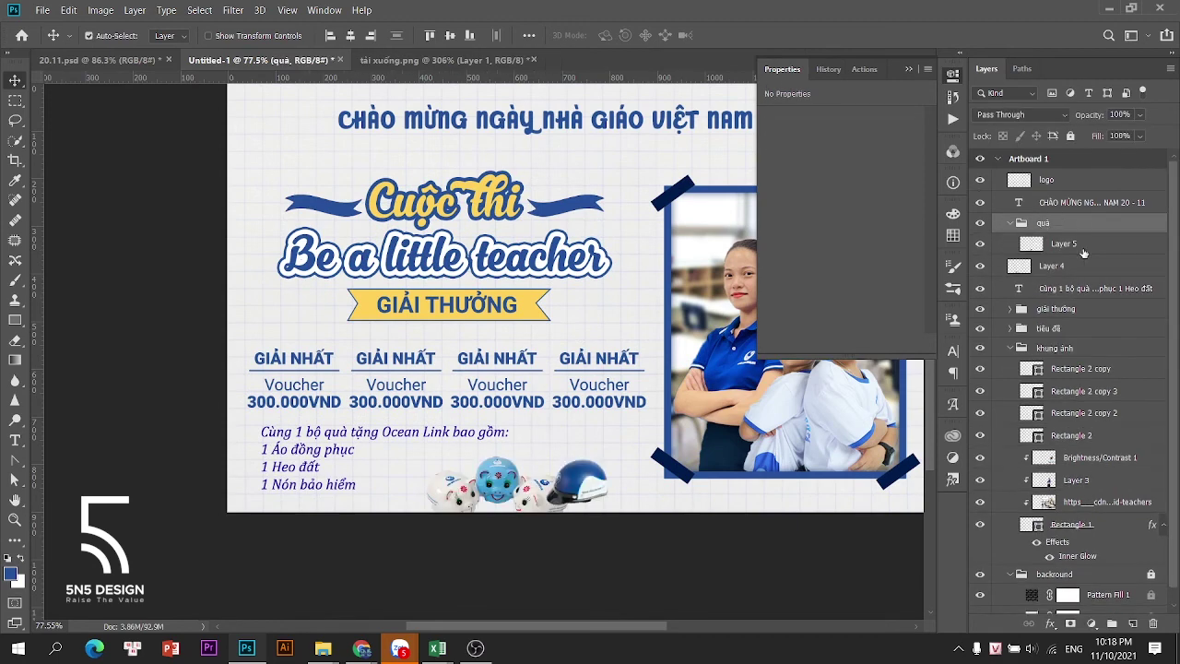
pyautogui.click(1011, 224)
pyautogui.click(980, 245)
pyautogui.click(980, 245)
pyautogui.moveTo(1063, 246); pyautogui.dragTo(1060, 223)
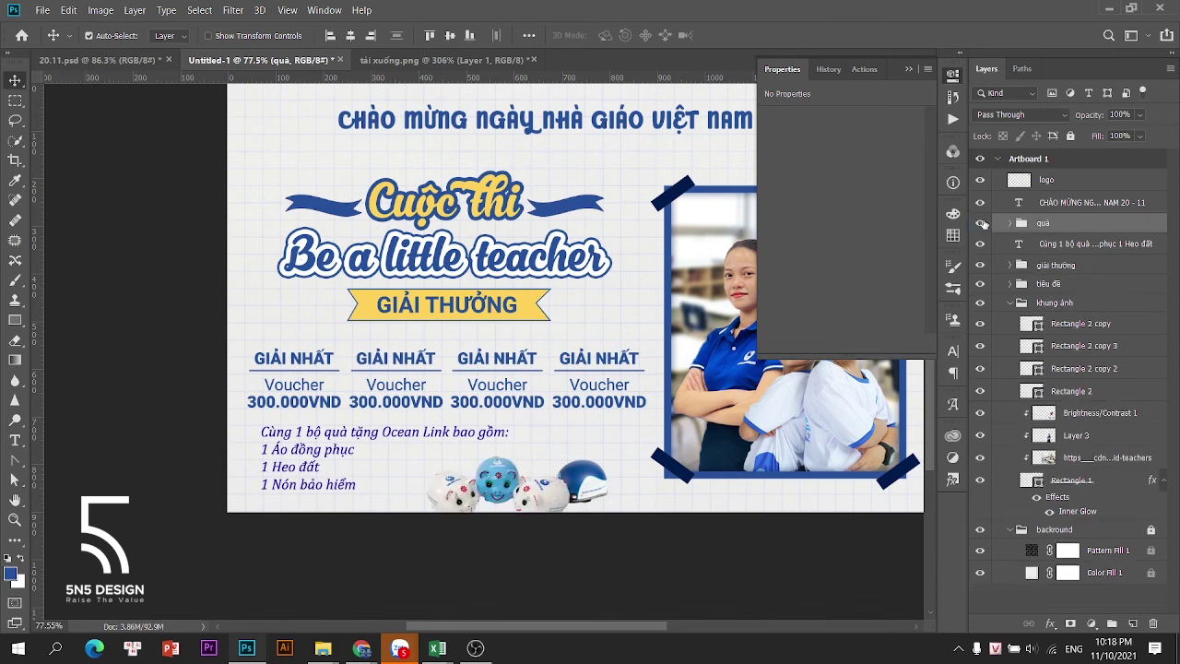
# Move the quà group slightly up and to the right, away from the gift list text
pyautogui.hotkey('ctrl', 't')
pyautogui.moveTo(580, 487); pyautogui.dragTo(602, 475)
pyautogui.press('Return')
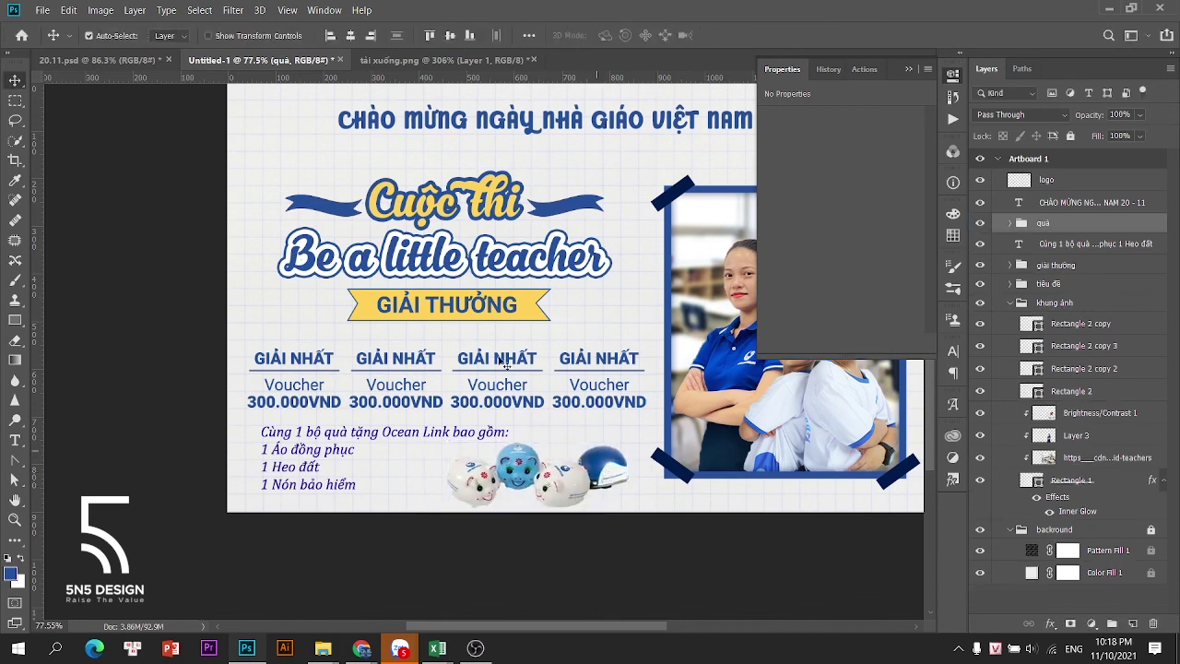
# Set the gift list text to Roboto Medium and its color to the title blue 27519b
pyautogui.scroll(3, 319, 403)
pyautogui.click(328, 466)
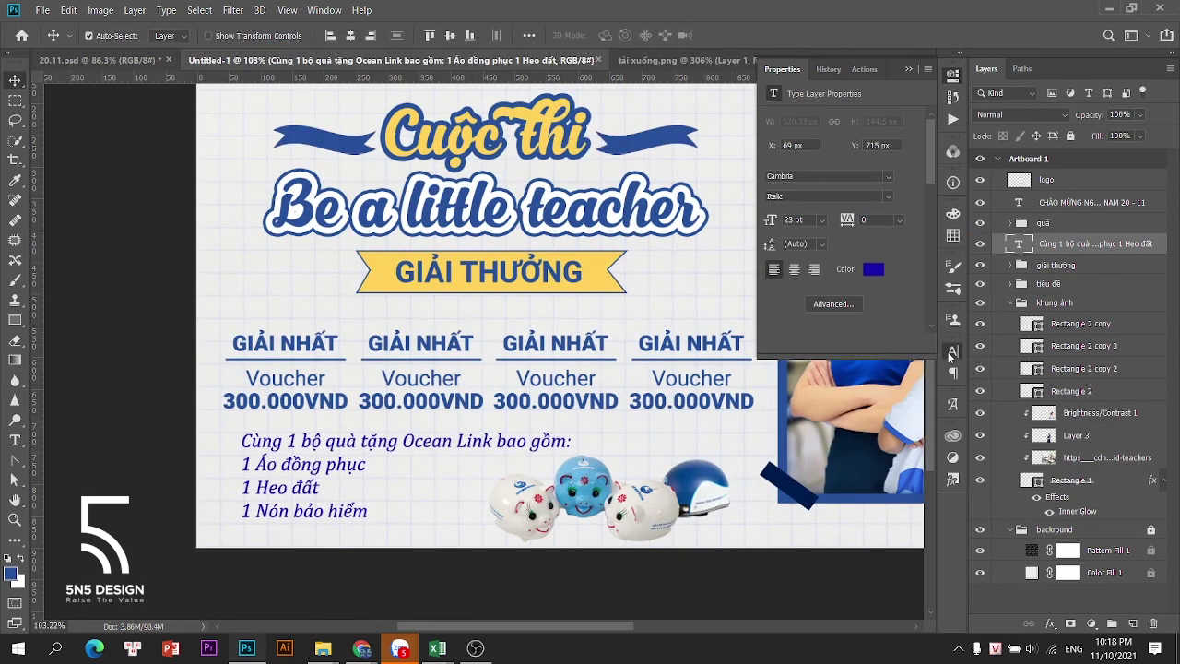
pyautogui.click(953, 351)
pyautogui.click(834, 371)
pyautogui.write('Roboto')
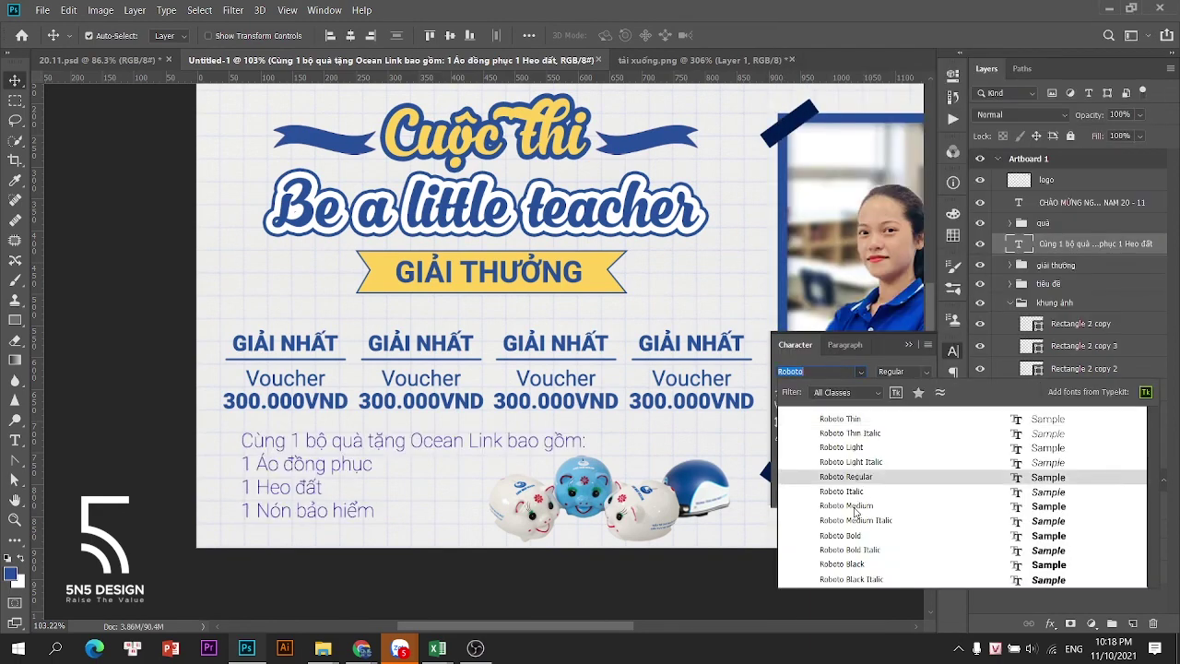
pyautogui.click(854, 507)
pyautogui.click(913, 437)
pyautogui.click(832, 308)
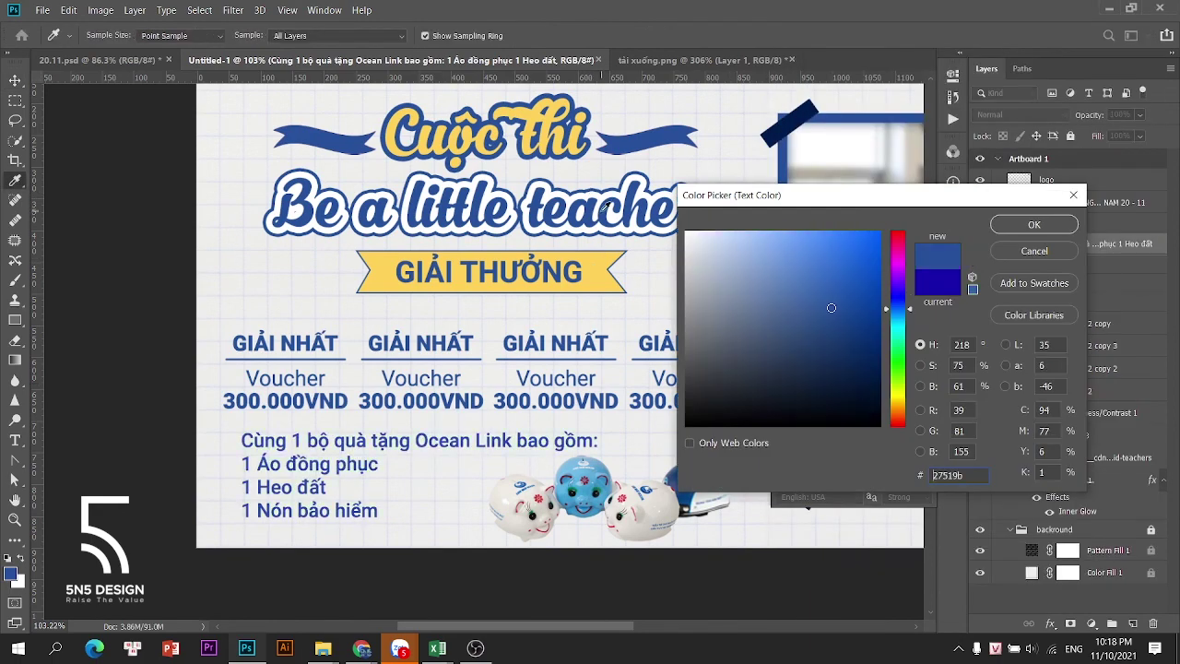
pyautogui.click(1035, 222)
# Enlarge the tiêu đề group slightly from its center so it spans nearly the width of the four prize blocks
pyautogui.scroll(-3, 401, 442)
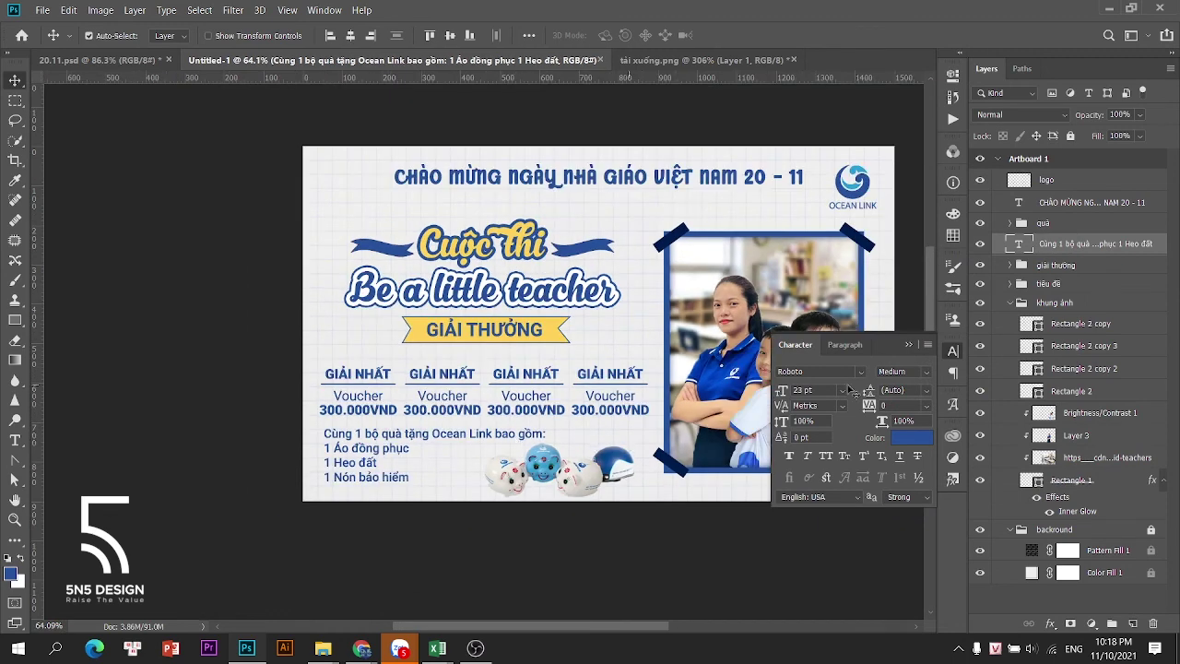
pyautogui.click(508, 247)
pyautogui.click(1049, 284)
pyautogui.hotkey('ctrl', 't')
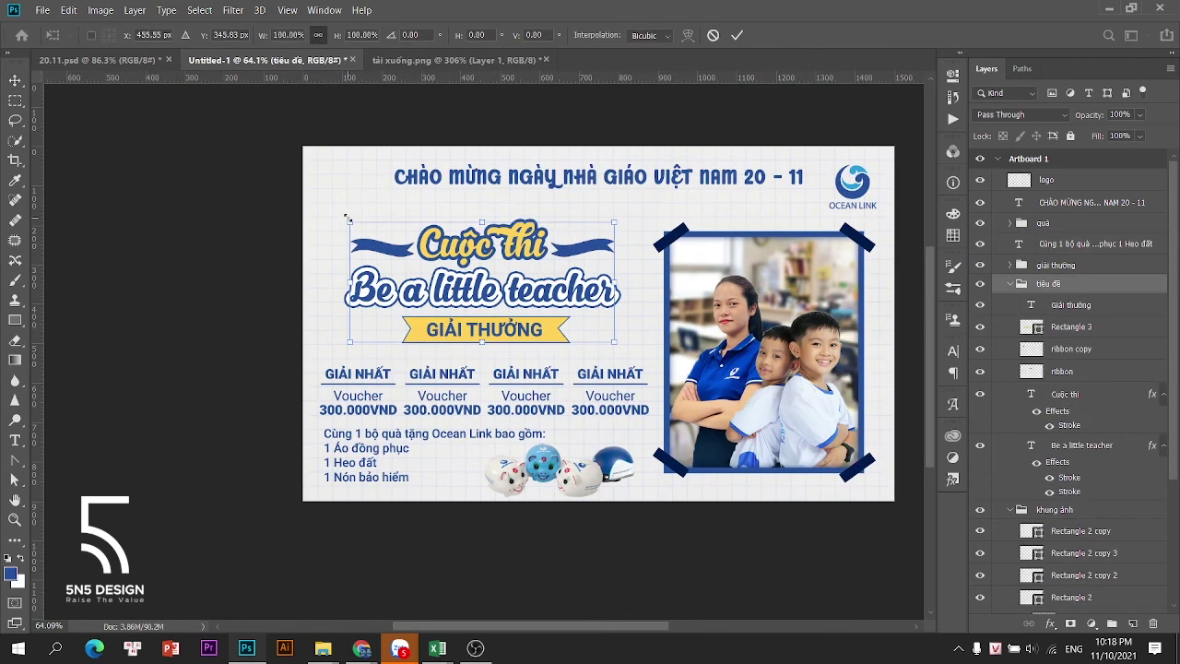
pyautogui.moveTo(349, 222); pyautogui.dragTo(330, 213)
pyautogui.press('Return')
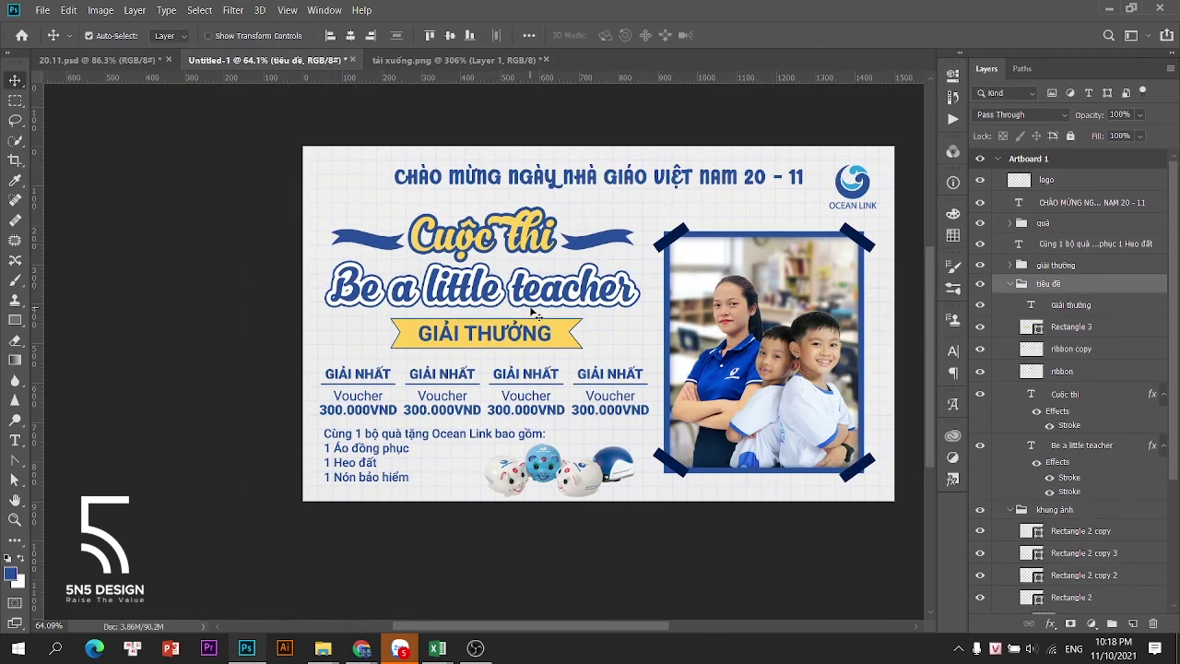
pyautogui.hscroll(3, 498, 242)
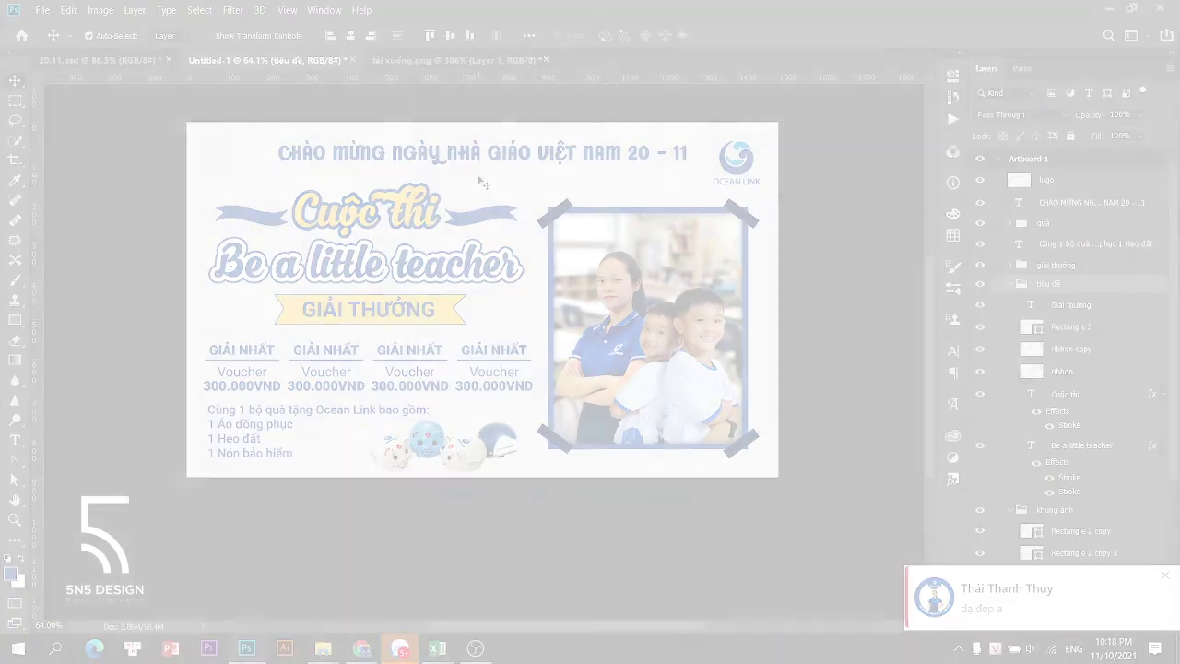